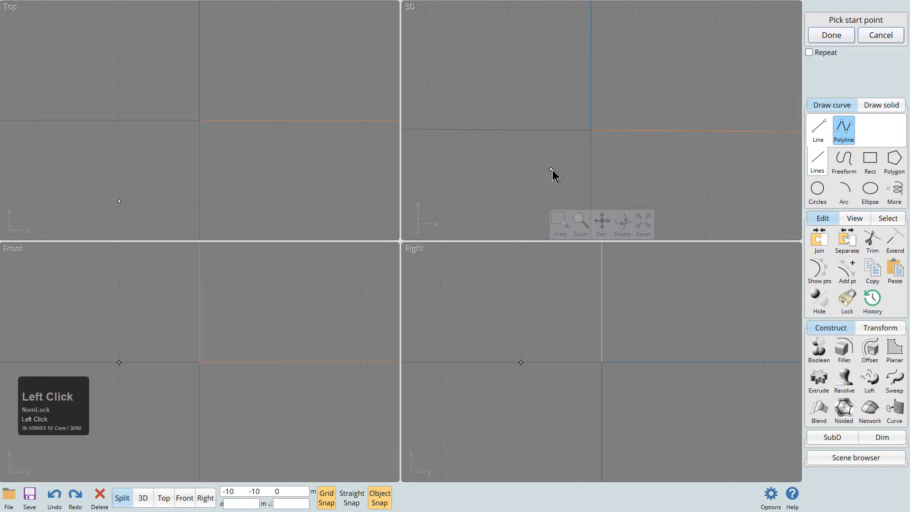
Draw an open polyline in the Top view from (-10, -10) through (0, 10) to (10, 10).
{"action": "right_click", "coordinate": [630, 92]}
{"action": "key", "text": "grave"}
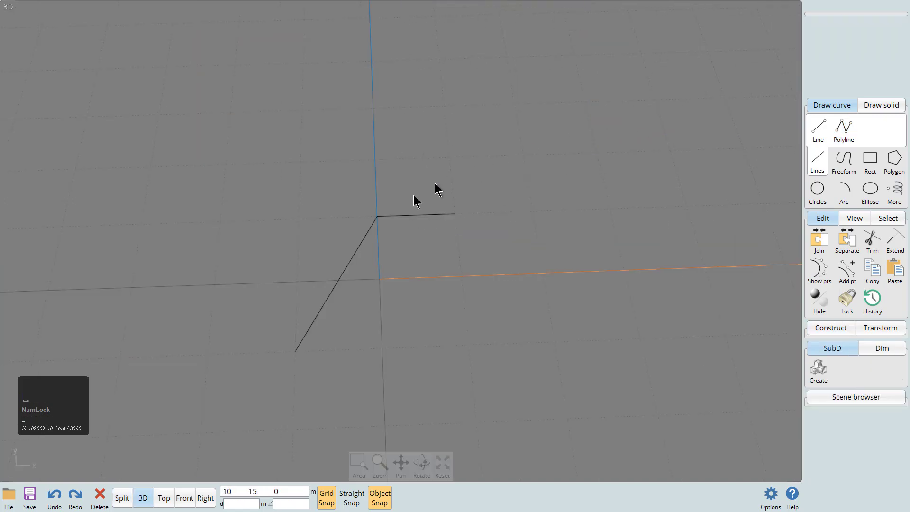
{"action": "key", "text": "grave"}
Offset the polyline outward by about 8.4 m through a freely picked point, with grid snap off.
{"action": "scroll", "coordinate": [198, 54], "scroll_direction": "up", "scroll_amount": 2}
{"action": "middle_click_drag", "start_coordinate": [200, 56], "coordinate": [239, 72]}
{"action": "left_click", "coordinate": [233, 64]}
{"action": "scroll", "coordinate": [234, 71], "scroll_direction": "down", "scroll_amount": 2}
{"action": "key", "text": "o"}
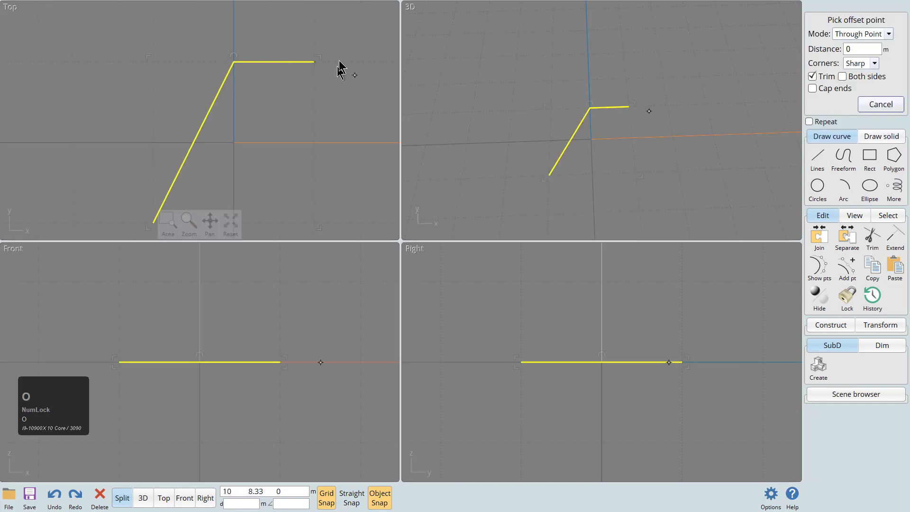
{"action": "left_click", "coordinate": [314, 62]}
{"action": "left_click", "coordinate": [313, 64]}
{"action": "key", "text": "o"}
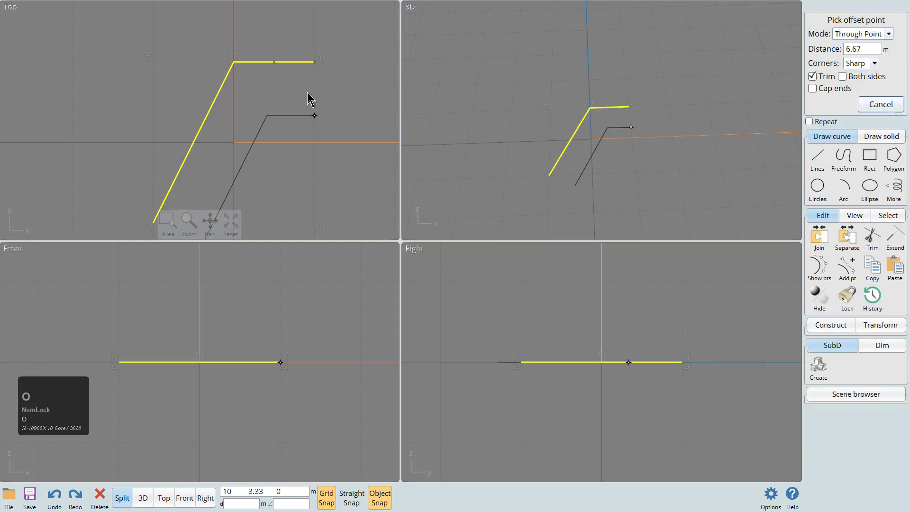
{"action": "middle_click_drag", "start_coordinate": [276, 24], "coordinate": [274, 50], "text": "shift"}
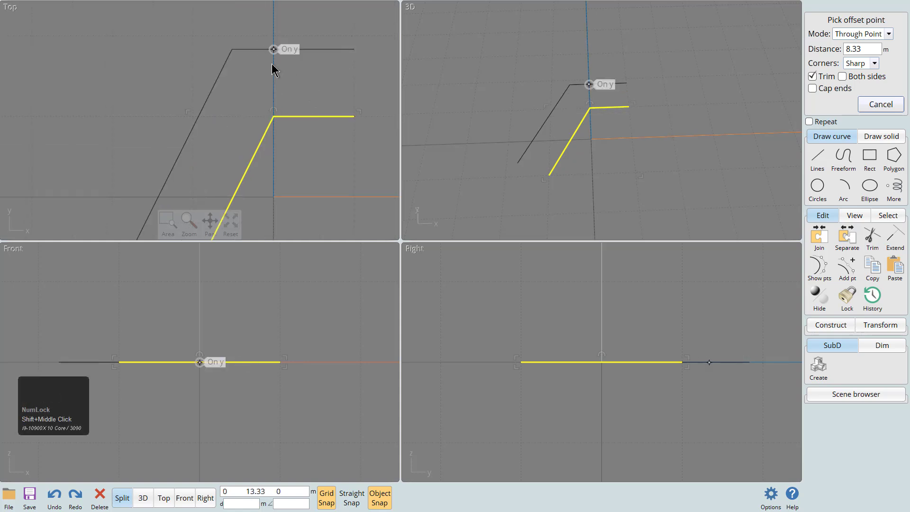
{"action": "key", "text": "g"}
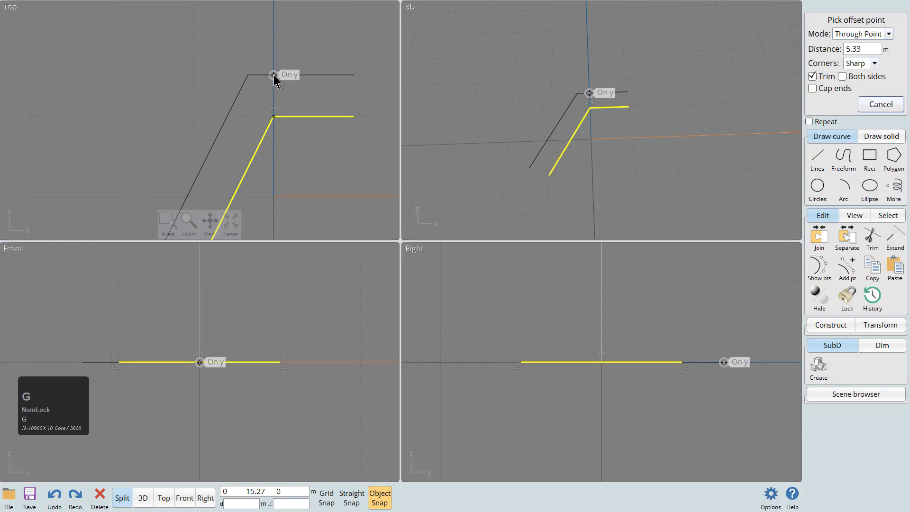
{"action": "left_click", "coordinate": [256, 50]}
{"action": "middle_click_drag", "start_coordinate": [256, 50], "coordinate": [309, 119], "text": "shift"}
{"action": "left_click", "coordinate": [284, 118]}
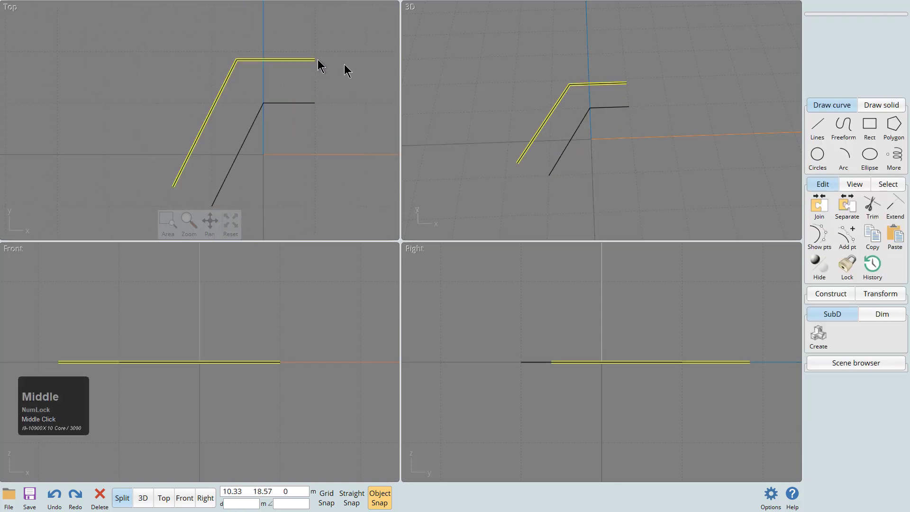
Draw straight lines connecting the two polylines at both open ends.
{"action": "left_click", "coordinate": [816, 125]}
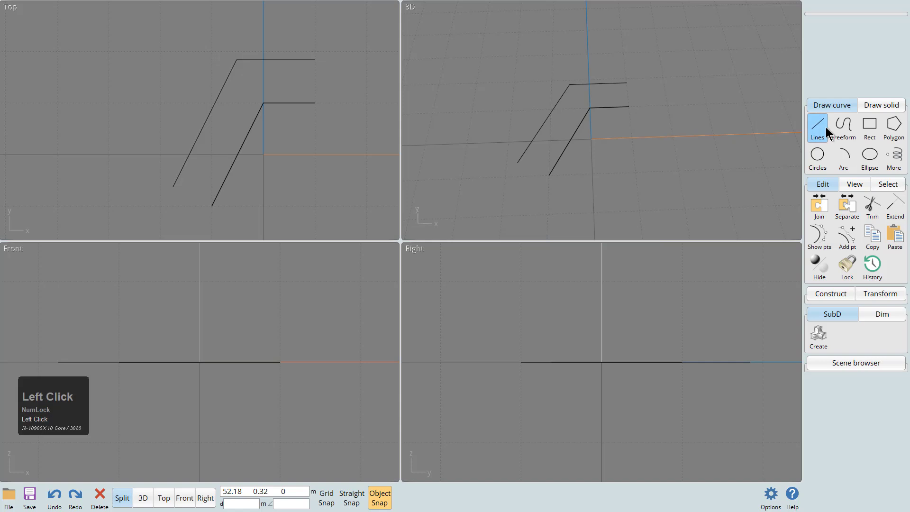
{"action": "left_click", "coordinate": [315, 60]}
{"action": "left_click", "coordinate": [315, 103]}
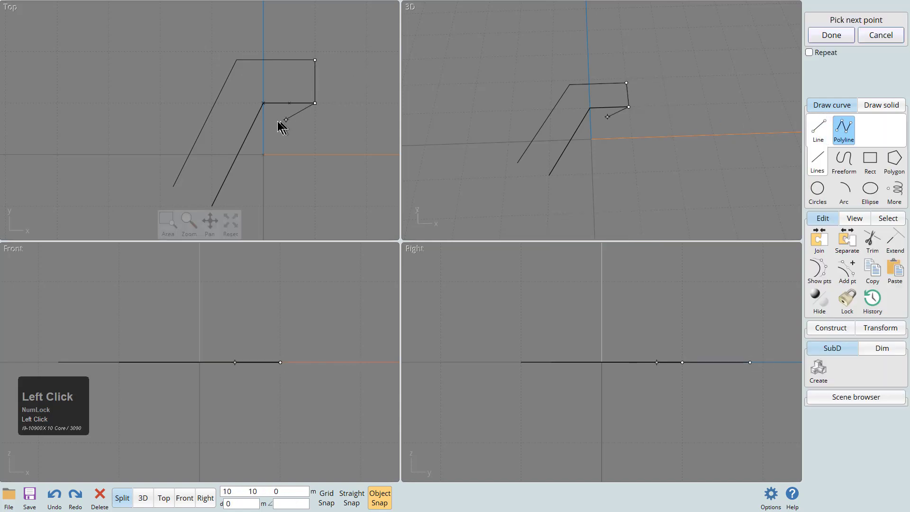
{"action": "right_click", "coordinate": [306, 121]}
{"action": "right_click", "coordinate": [194, 192]}
{"action": "middle_click_drag", "start_coordinate": [174, 187], "coordinate": [187, 141]}
{"action": "right_click", "coordinate": [224, 164]}
Join the two polylines and the end lines into one closed outline.
{"action": "middle_click_drag", "start_coordinate": [263, 61], "coordinate": [312, 121]}
{"action": "scroll", "coordinate": [312, 144], "scroll_direction": "up", "scroll_amount": 2}
{"action": "scroll", "coordinate": [310, 145], "scroll_direction": "down", "scroll_amount": 2}
{"action": "left_click_drag", "start_coordinate": [507, 66], "coordinate": [663, 197]}
{"action": "key", "text": "j"}
{"action": "left_click", "coordinate": [637, 135]}
Extrude the closed outline about 5.12 m to both sides with capped ends, and remove the leftover profile curve.
{"action": "left_click", "coordinate": [589, 113]}
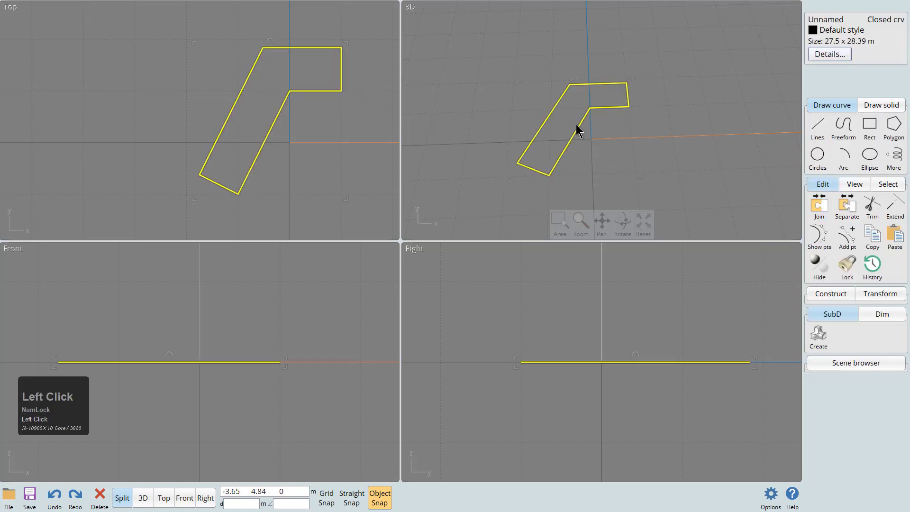
{"action": "key", "text": "e"}
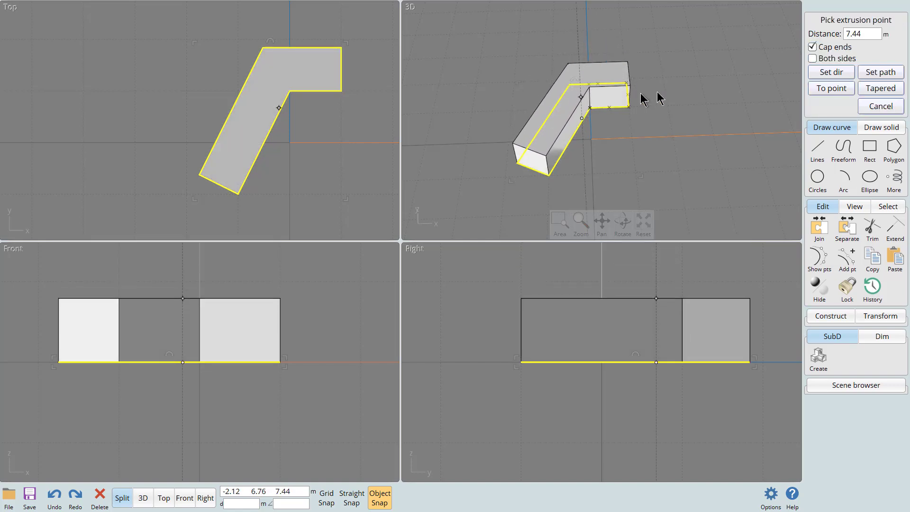
{"action": "left_click", "coordinate": [823, 61]}
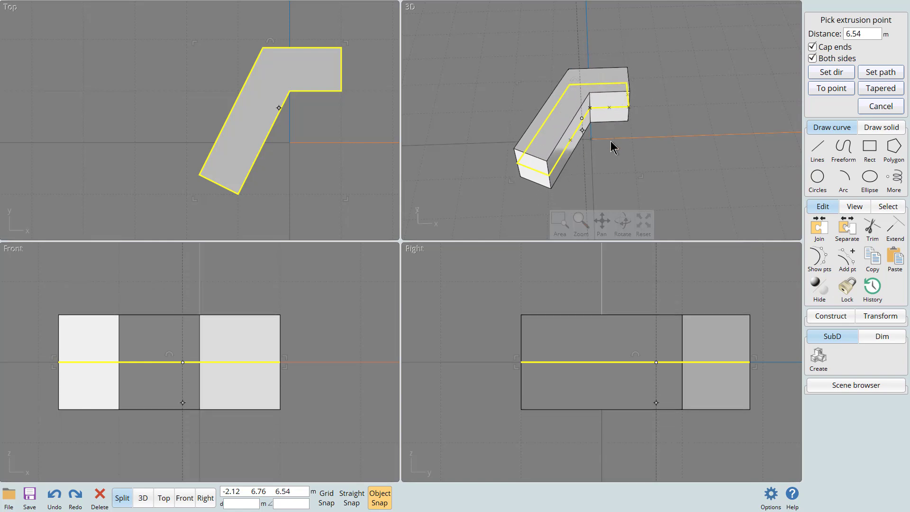
{"action": "left_click", "coordinate": [645, 326]}
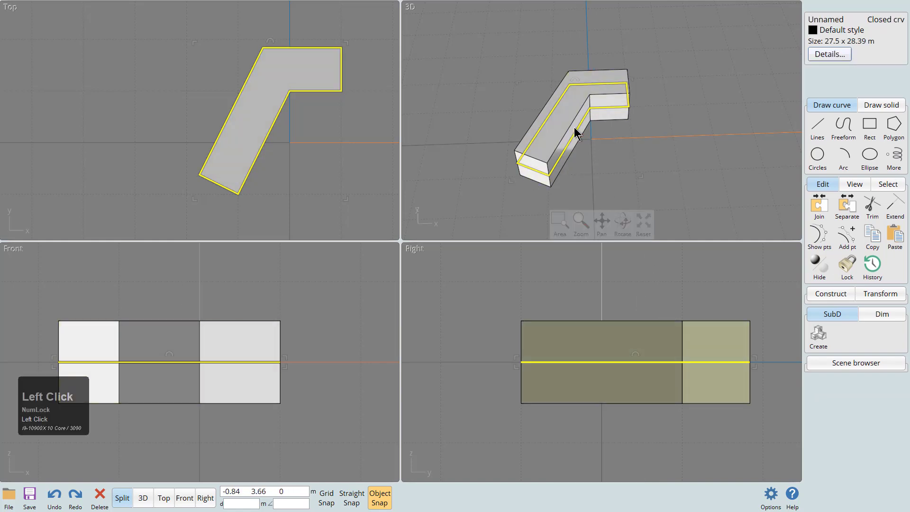
{"action": "mouse_move", "coordinate": [595, 133]}
{"action": "right_mouse_down"}
{"action": "mouse_move", "coordinate": [589, 120]}
{"action": "mouse_move", "coordinate": [636, 142]}
{"action": "mouse_move", "coordinate": [523, 122]}
{"action": "mouse_move", "coordinate": [615, 110]}
{"action": "mouse_move", "coordinate": [552, 102]}
{"action": "right_mouse_up"}
{"action": "left_click", "coordinate": [590, 120]}
{"action": "left_click", "coordinate": [588, 117]}
Fillet the two long outer edges of the short arm with a circular radius of about 3.15 m.
{"action": "middle_click_drag", "start_coordinate": [639, 138], "coordinate": [576, 104]}
{"action": "left_click", "coordinate": [613, 90]}
{"action": "left_click", "coordinate": [613, 90]}
{"action": "left_click", "coordinate": [571, 196]}
{"action": "right_click_drag", "start_coordinate": [660, 81], "coordinate": [682, 101]}
{"action": "key", "text": "f"}
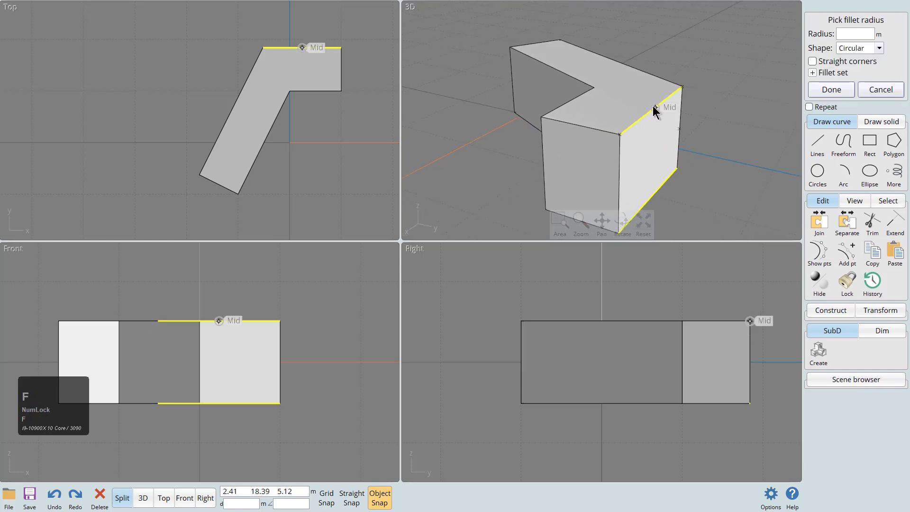
{"action": "left_click", "coordinate": [634, 105]}
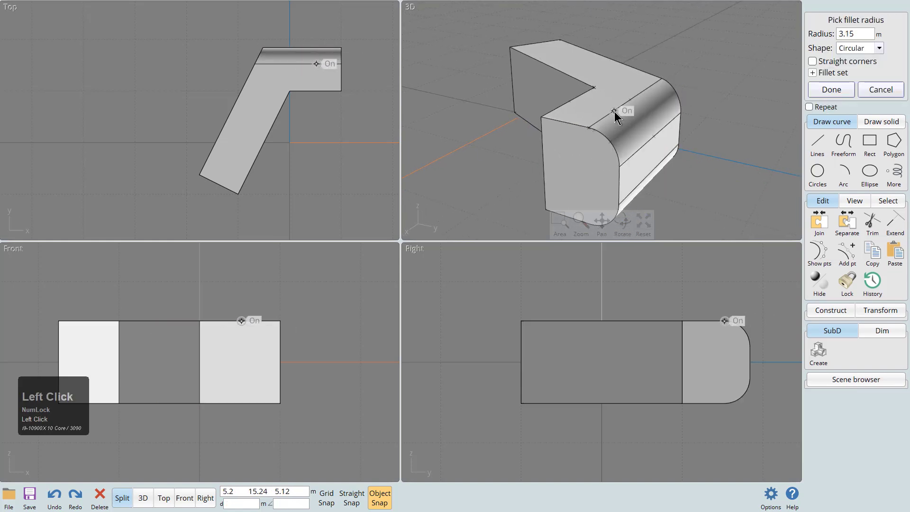
{"action": "right_click_drag", "start_coordinate": [625, 104], "coordinate": [687, 142]}
{"action": "right_click", "coordinate": [663, 90]}
Fillet the two long inner edges of the short arm with a radius of about 1.52 m.
{"action": "left_click", "coordinate": [662, 127]}
{"action": "left_click", "coordinate": [642, 178]}
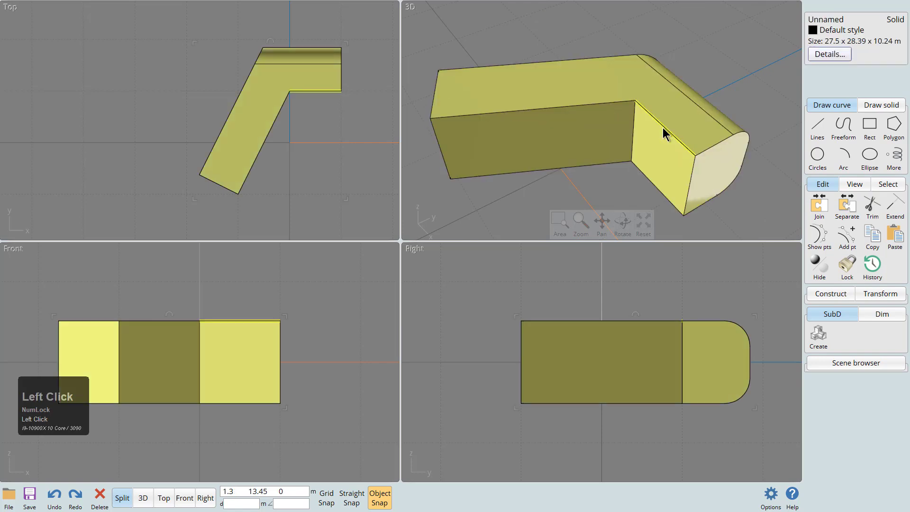
{"action": "right_click", "coordinate": [664, 126]}
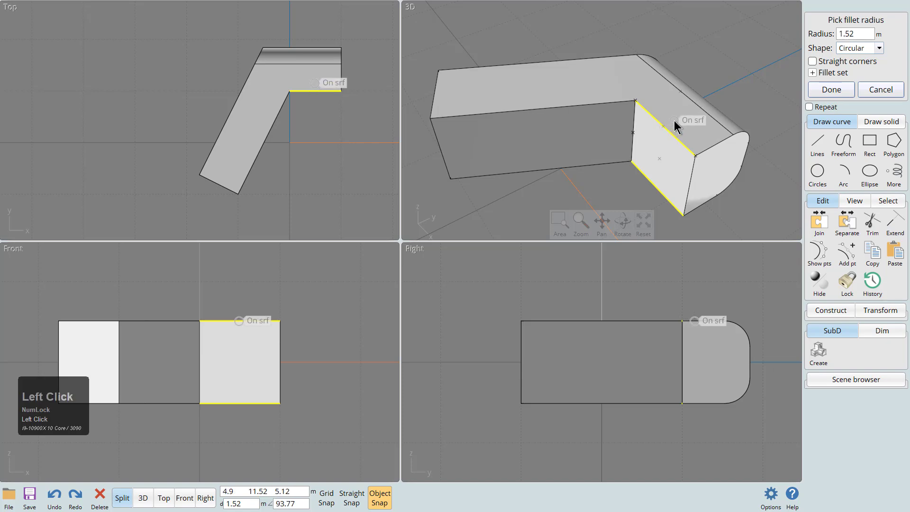
{"action": "left_click", "coordinate": [674, 120]}
{"action": "right_click", "coordinate": [613, 98]}
Fillet the two edges at the long arm's free end with a radius of about 2.95 m.
{"action": "right_click_drag", "start_coordinate": [545, 94], "coordinate": [675, 152]}
{"action": "left_click", "coordinate": [695, 132]}
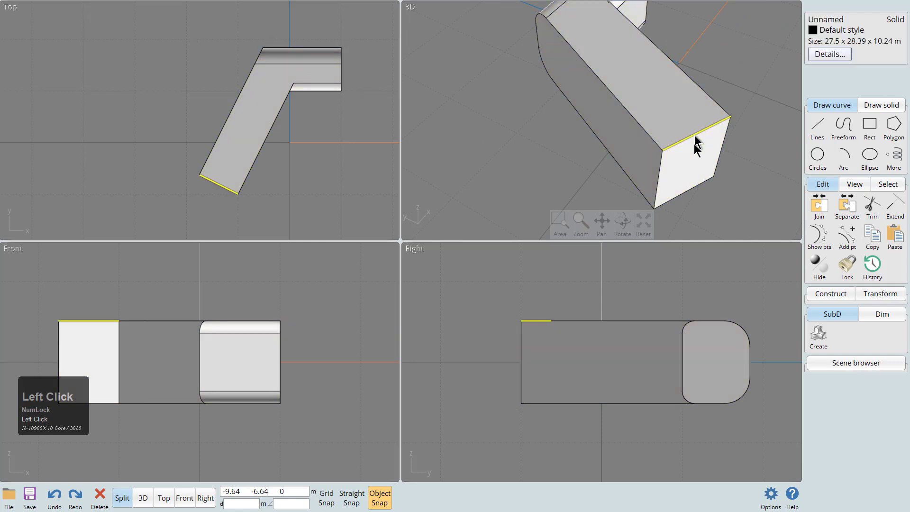
{"action": "left_click", "coordinate": [680, 192]}
{"action": "right_click", "coordinate": [698, 129]}
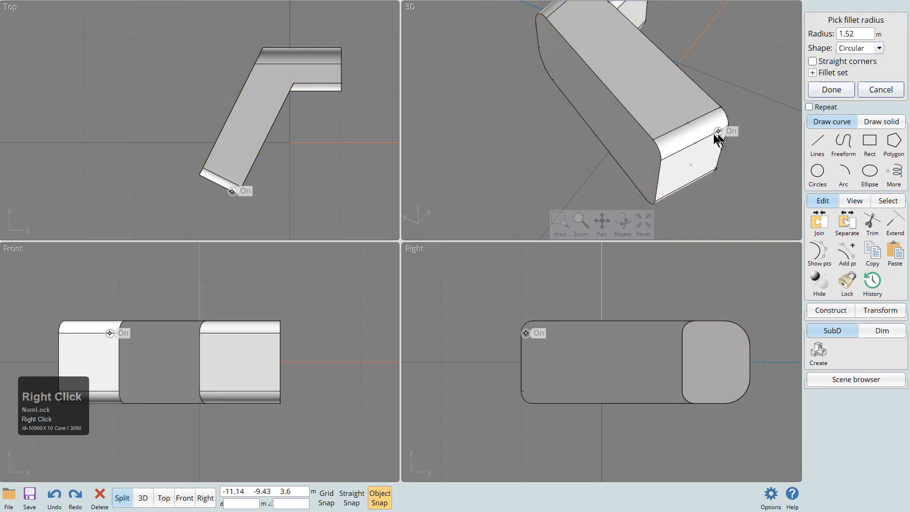
{"action": "right_click_drag", "start_coordinate": [725, 134], "coordinate": [597, 116]}
{"action": "left_click", "coordinate": [554, 108]}
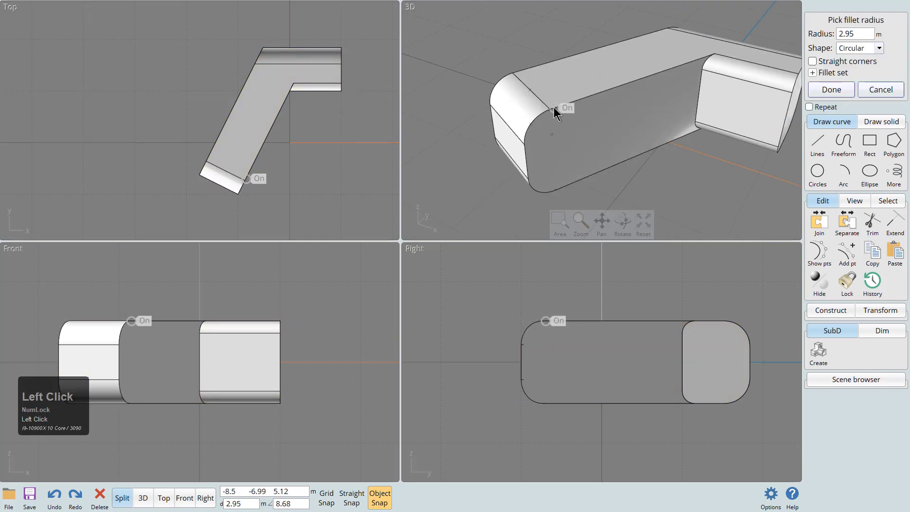
{"action": "right_click", "coordinate": [644, 69]}
Copy the short arm's rounded end face straight across to the opposite side of the long arm, using straight snap.
{"action": "right_click_drag", "start_coordinate": [644, 69], "coordinate": [678, 136]}
{"action": "middle_click_drag", "start_coordinate": [679, 133], "coordinate": [592, 118]}
{"action": "right_click_drag", "start_coordinate": [601, 136], "coordinate": [549, 72]}
{"action": "middle_click_drag", "start_coordinate": [549, 71], "coordinate": [574, 112]}
{"action": "left_click", "coordinate": [704, 132]}
{"action": "left_click", "coordinate": [706, 148]}
{"action": "left_click", "coordinate": [701, 153]}
{"action": "left_click", "coordinate": [699, 153]}
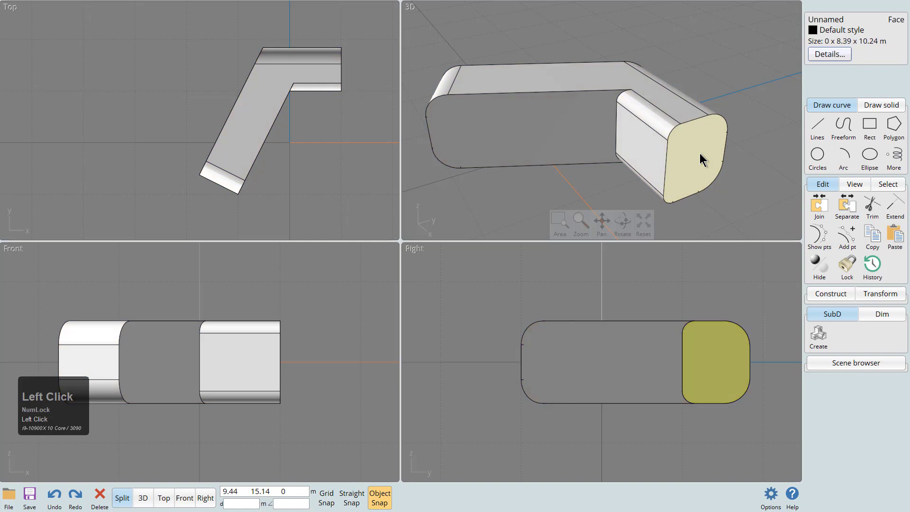
{"action": "right_click_drag", "start_coordinate": [548, 87], "coordinate": [582, 126]}
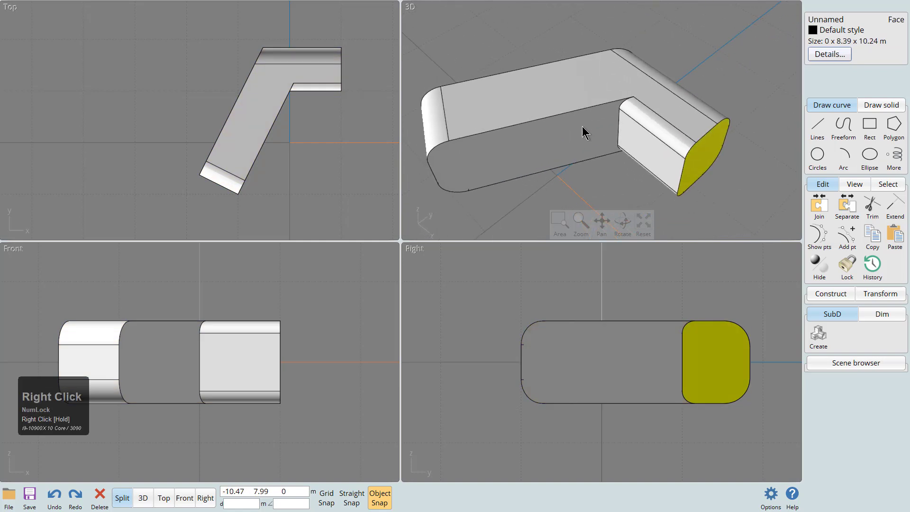
{"action": "left_click", "coordinate": [350, 498]}
{"action": "left_click_drag", "start_coordinate": [705, 147], "coordinate": [587, 54], "text": "ctrl"}
Extrude the copied face to both sides into a block about 9 m long and move it into the long arm.
{"action": "right_click_drag", "start_coordinate": [583, 65], "coordinate": [687, 72]}
{"action": "right_click_drag", "start_coordinate": [510, 164], "coordinate": [537, 141]}
{"action": "key", "text": "e"}
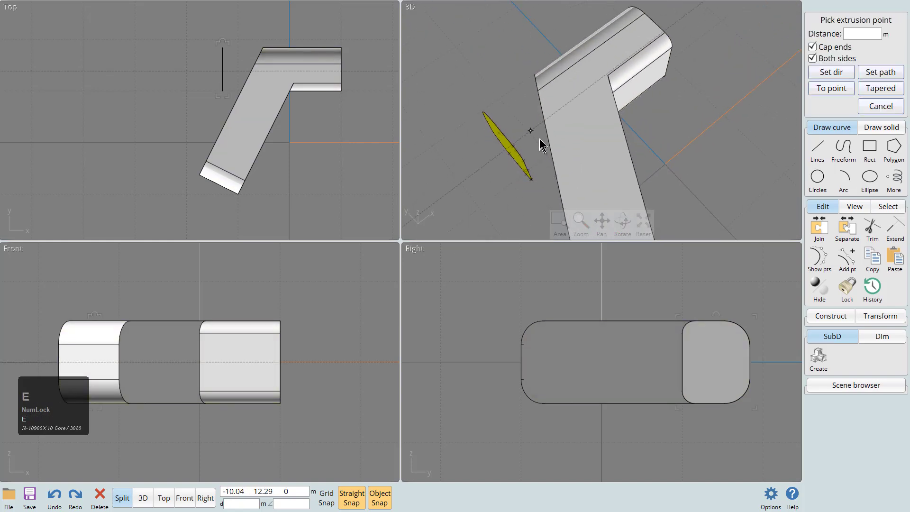
{"action": "left_click", "coordinate": [466, 82]}
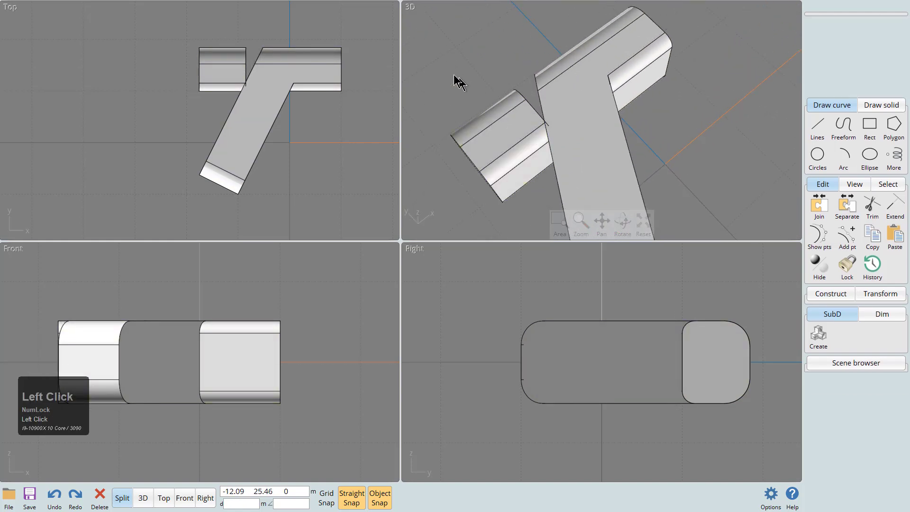
{"action": "left_click", "coordinate": [494, 146]}
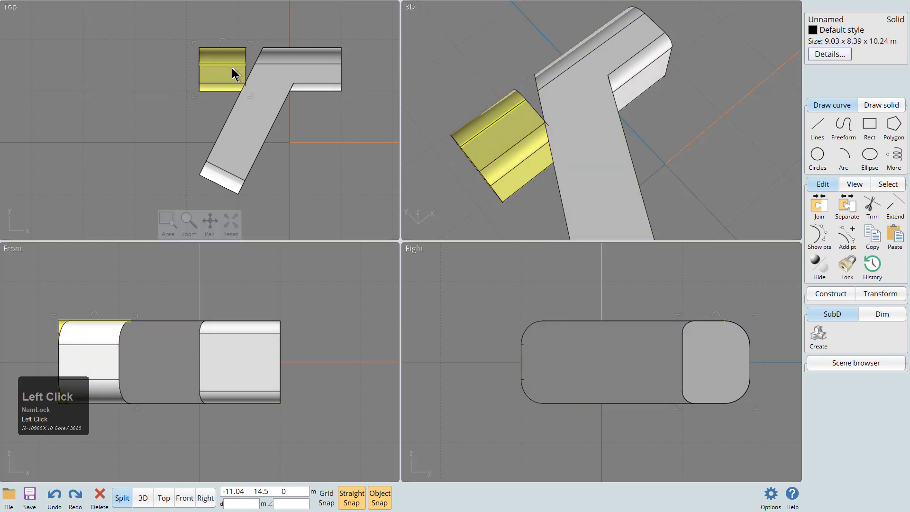
{"action": "left_click_drag", "start_coordinate": [239, 75], "coordinate": [257, 73]}
Unite the overlapping block with the main body into one T-shaped solid.
{"action": "right_click_drag", "start_coordinate": [429, 122], "coordinate": [651, 122]}
{"action": "middle_click_drag", "start_coordinate": [650, 117], "coordinate": [633, 129]}
{"action": "scroll", "coordinate": [653, 147], "scroll_direction": "up", "scroll_amount": 3}
{"action": "scroll", "coordinate": [611, 136], "scroll_direction": "down", "scroll_amount": 2}
{"action": "key", "text": "space"}
{"action": "right_click_drag", "start_coordinate": [521, 330], "coordinate": [442, 270]}
{"action": "left_click", "coordinate": [424, 197]}
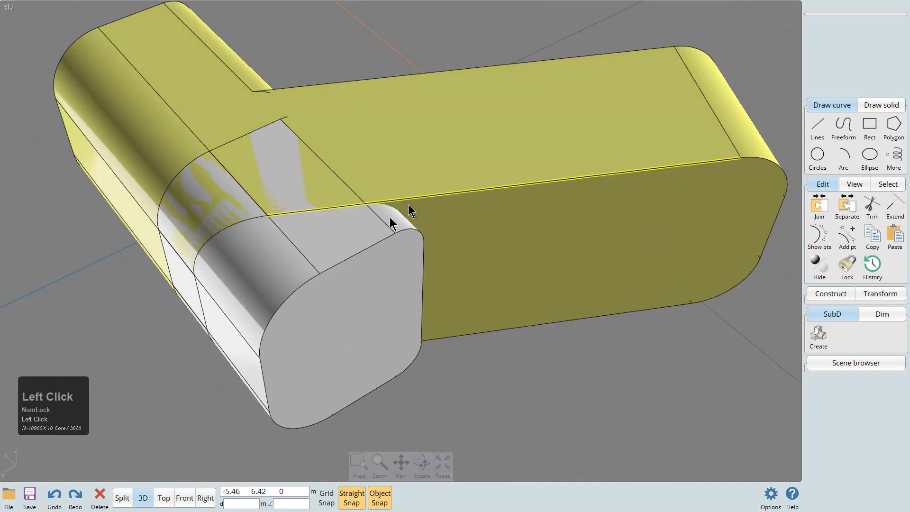
{"action": "left_click", "coordinate": [328, 264]}
{"action": "right_click_drag", "start_coordinate": [576, 207], "coordinate": [416, 214]}
{"action": "left_click", "coordinate": [417, 213]}
{"action": "key", "text": "space"}
{"action": "left_click", "coordinate": [555, 126]}
Draw an L-shaped polyline from the long arm's edge, about 8.7 m horizontally and then up to the head's underside.
{"action": "right_click_drag", "start_coordinate": [555, 126], "coordinate": [590, 147]}
{"action": "scroll", "coordinate": [306, 113], "scroll_direction": "up", "scroll_amount": 3}
{"action": "middle_click_drag", "start_coordinate": [307, 113], "coordinate": [303, 125]}
{"action": "scroll", "coordinate": [305, 131], "scroll_direction": "up", "scroll_amount": 2}
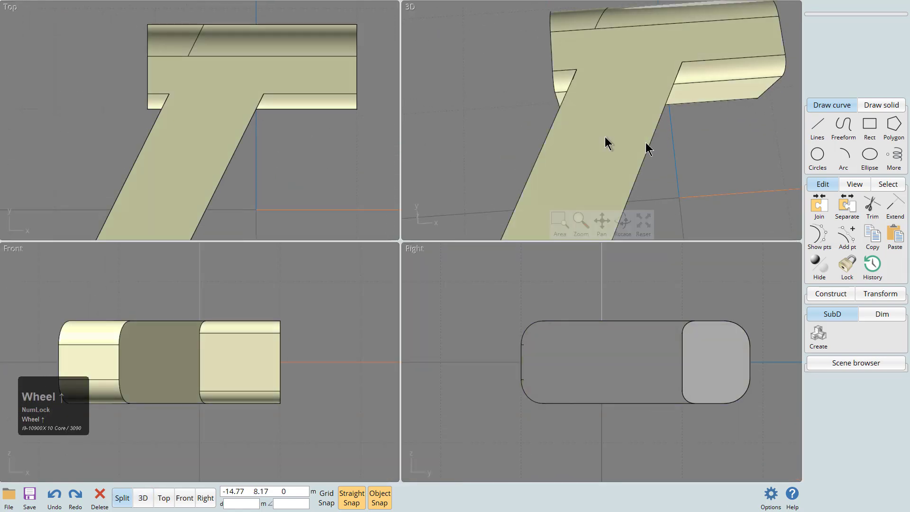
{"action": "left_click", "coordinate": [818, 127]}
{"action": "left_click", "coordinate": [216, 188]}
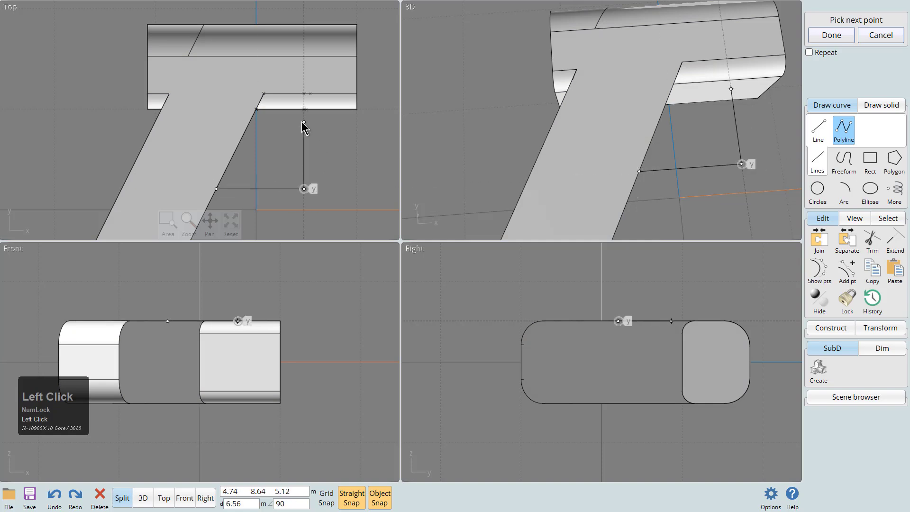
{"action": "right_click", "coordinate": [307, 135]}
Fillet the corner of the L-shaped polyline with a 2.95 m radius.
{"action": "left_click", "coordinate": [304, 191]}
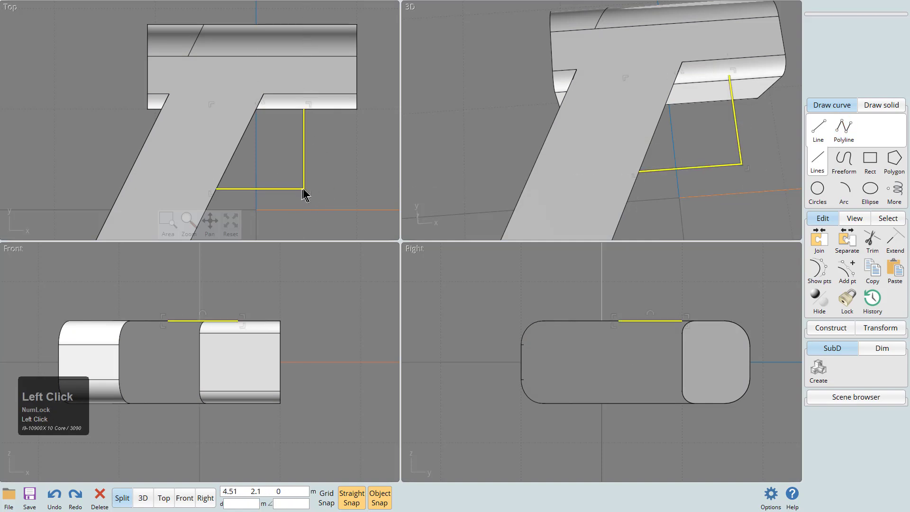
{"action": "key", "text": "f"}
{"action": "left_click", "coordinate": [304, 189]}
{"action": "right_click", "coordinate": [317, 177]}
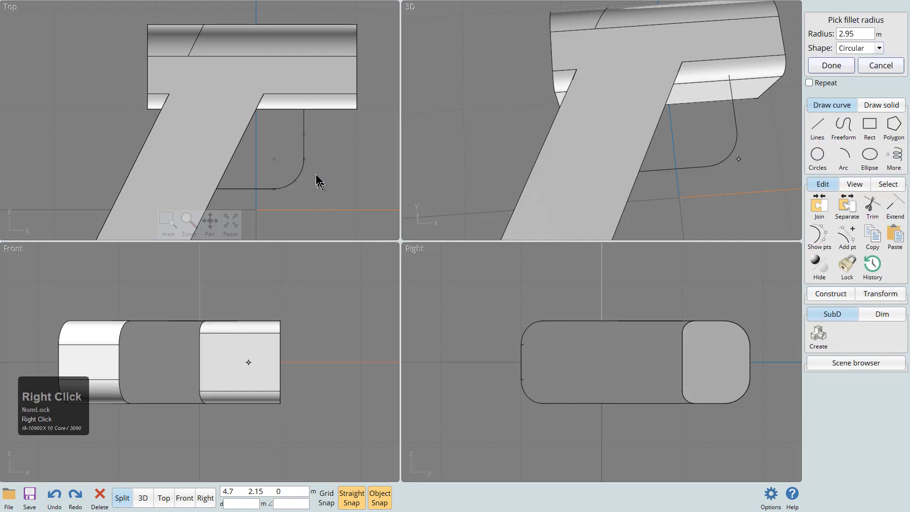
Offset the rounded guard curve outward by about 1.3 m.
{"action": "left_click", "coordinate": [305, 167]}
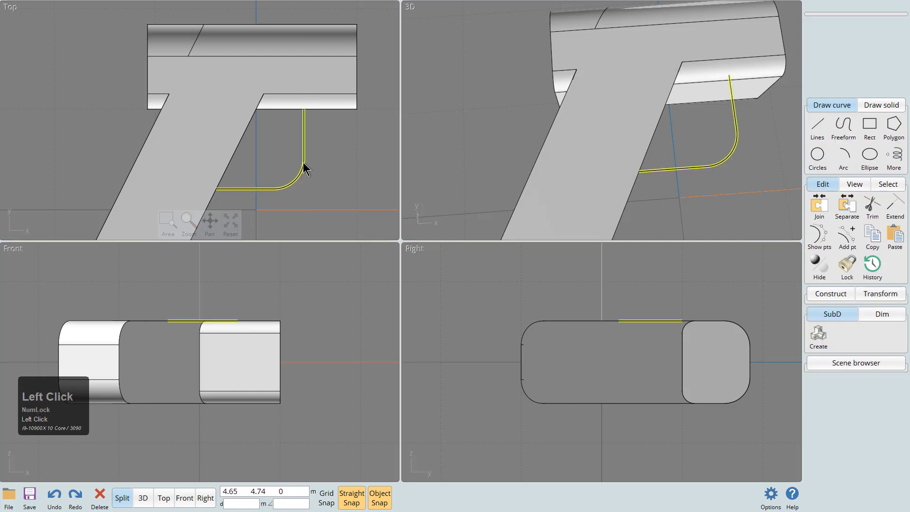
{"action": "key", "text": "o"}
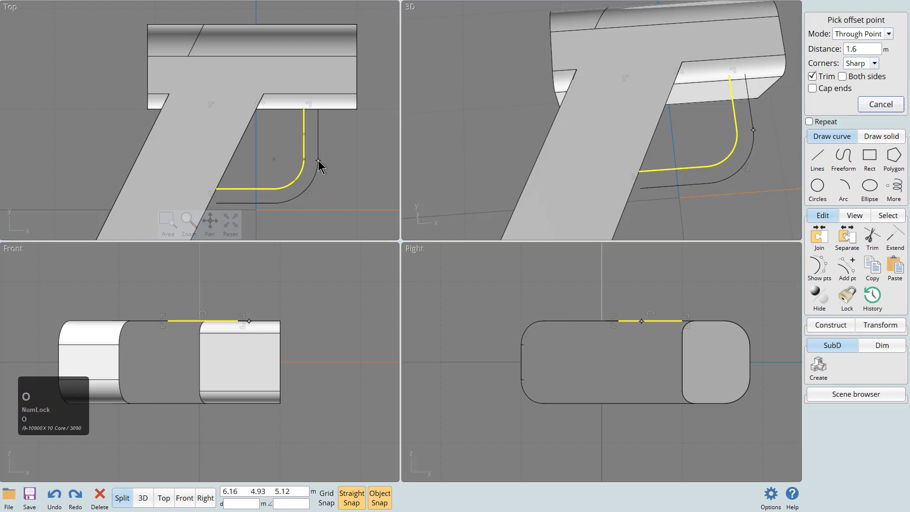
{"action": "left_click", "coordinate": [317, 164]}
{"action": "left_click", "coordinate": [346, 154]}
Extend the outer guard curve with a line about 0.7 m long to the long arm's edge and join the two.
{"action": "middle_click_drag", "start_coordinate": [296, 182], "coordinate": [357, 143]}
{"action": "scroll", "coordinate": [331, 166], "scroll_direction": "up", "scroll_amount": 2}
{"action": "left_click", "coordinate": [270, 177]}
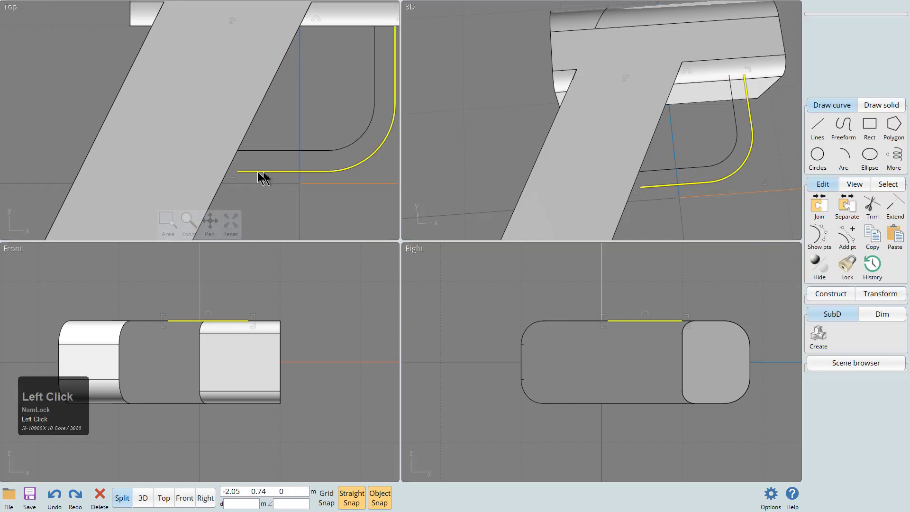
{"action": "scroll", "coordinate": [332, 158], "scroll_direction": "up", "scroll_amount": 5}
{"action": "key", "text": "p"}
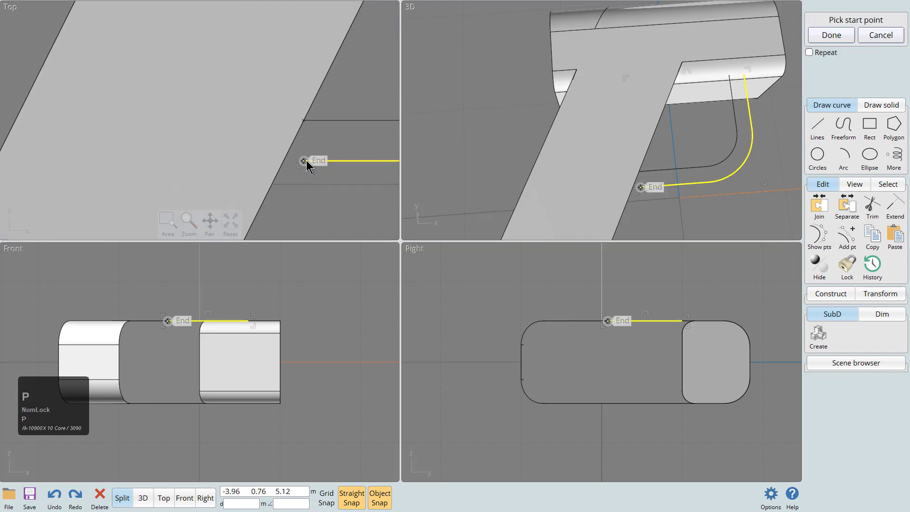
{"action": "left_click", "coordinate": [306, 161]}
{"action": "left_click", "coordinate": [284, 160]}
{"action": "right_click", "coordinate": [286, 160]}
{"action": "left_click", "coordinate": [322, 184]}
{"action": "left_click", "coordinate": [342, 160]}
{"action": "key", "text": "j"}
Close the two guard curves with a line across their ends at the head's underside.
{"action": "scroll", "coordinate": [346, 147], "scroll_direction": "down", "scroll_amount": 4}
{"action": "middle_click_drag", "start_coordinate": [344, 146], "coordinate": [173, 166]}
{"action": "left_click", "coordinate": [257, 144]}
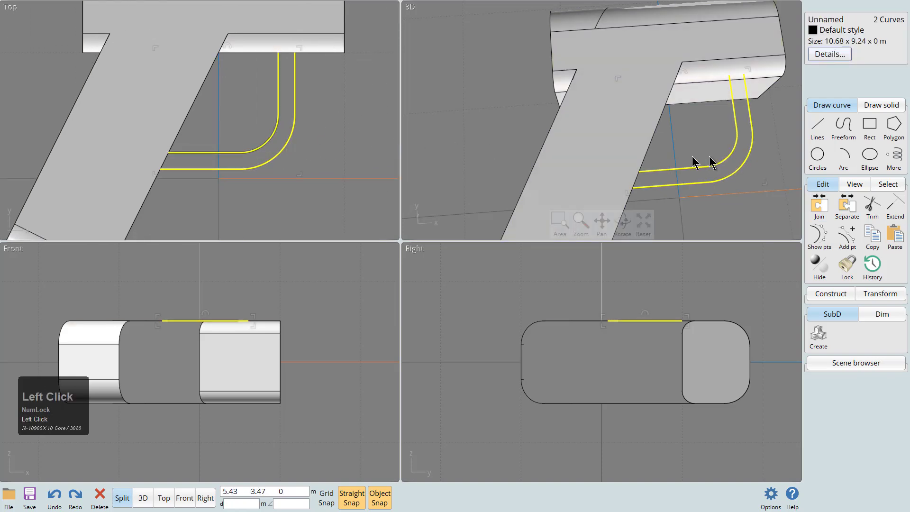
{"action": "scroll", "coordinate": [327, 75], "scroll_direction": "up", "scroll_amount": 1}
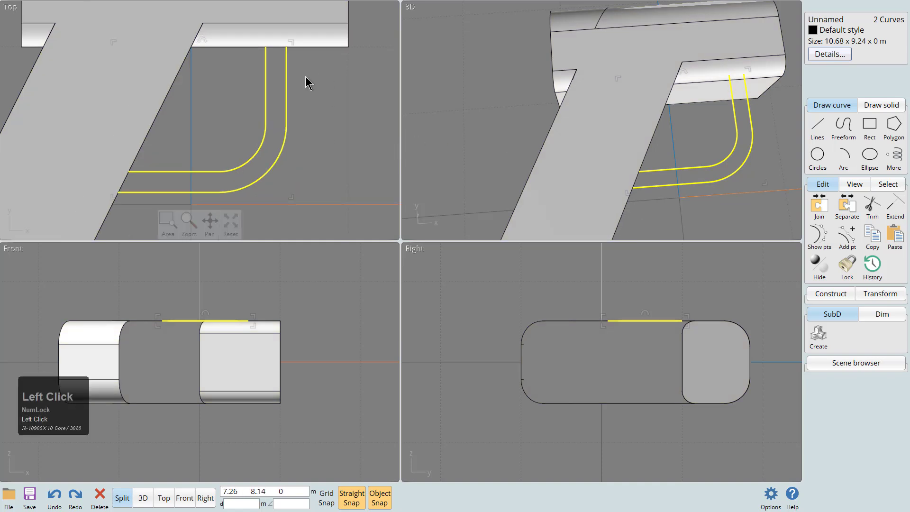
{"action": "left_click", "coordinate": [263, 56]}
{"action": "left_click", "coordinate": [284, 60]}
{"action": "key", "text": "p"}
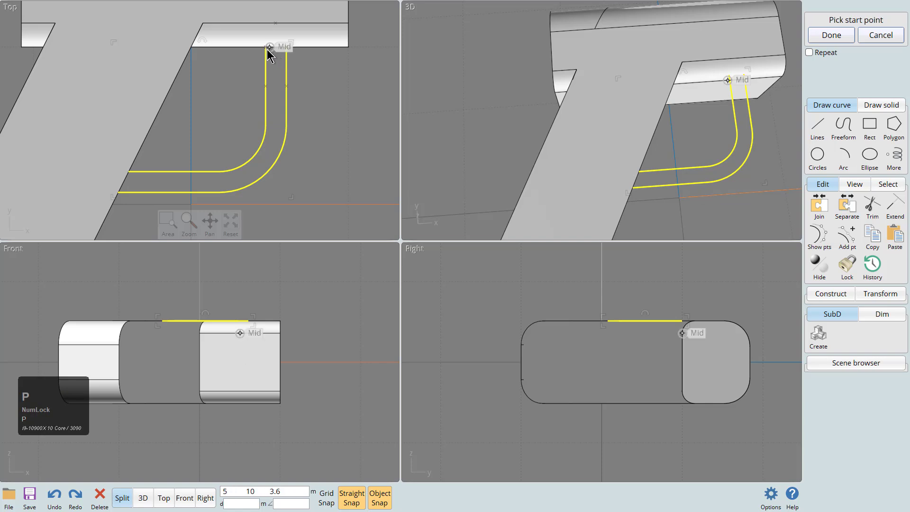
{"action": "left_click", "coordinate": [266, 47]}
{"action": "right_click", "coordinate": [287, 52]}
Connect the guard curves' other ends with a line along the long arm's edge, closing the outline.
{"action": "middle_click_drag", "start_coordinate": [203, 132], "coordinate": [335, 93]}
{"action": "right_click", "coordinate": [289, 133]}
{"action": "left_click", "coordinate": [261, 132]}
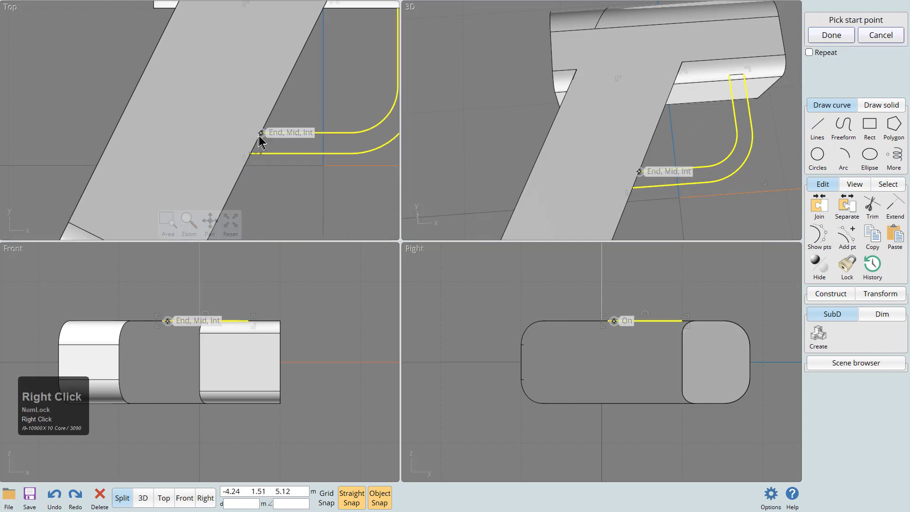
{"action": "left_click", "coordinate": [249, 156]}
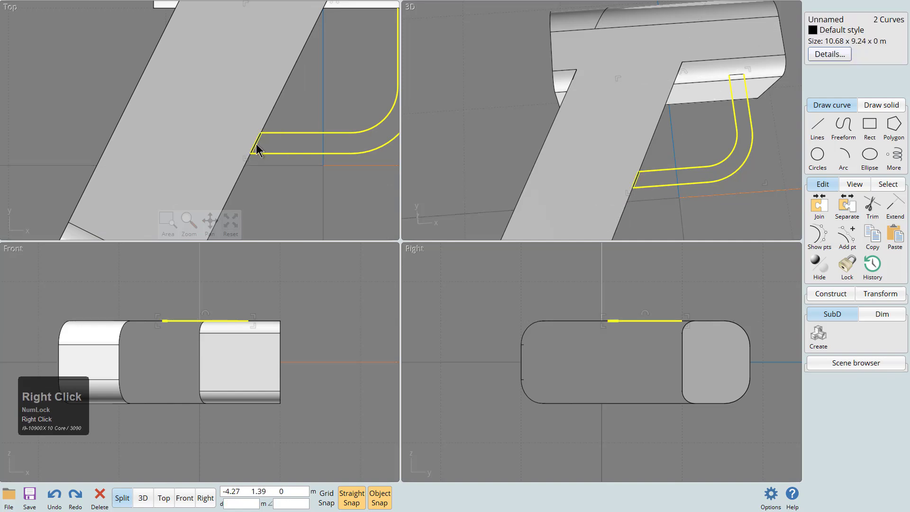
{"action": "middle_click_drag", "start_coordinate": [285, 138], "coordinate": [285, 124]}
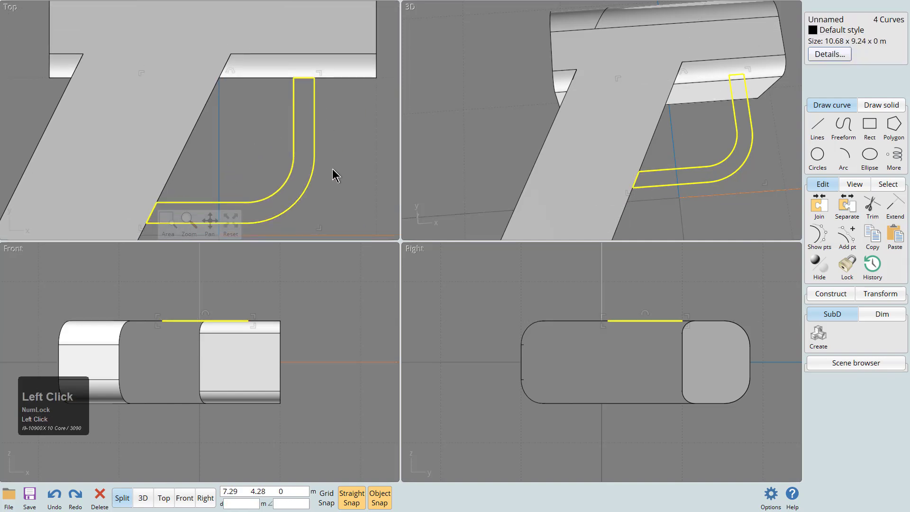
Extrude the closed guard outline about 3.26 m to both sides with capped ends and delete the source curves.
{"action": "right_click_drag", "start_coordinate": [630, 176], "coordinate": [638, 95]}
{"action": "key", "text": "e"}
{"action": "left_click", "coordinate": [640, 110]}
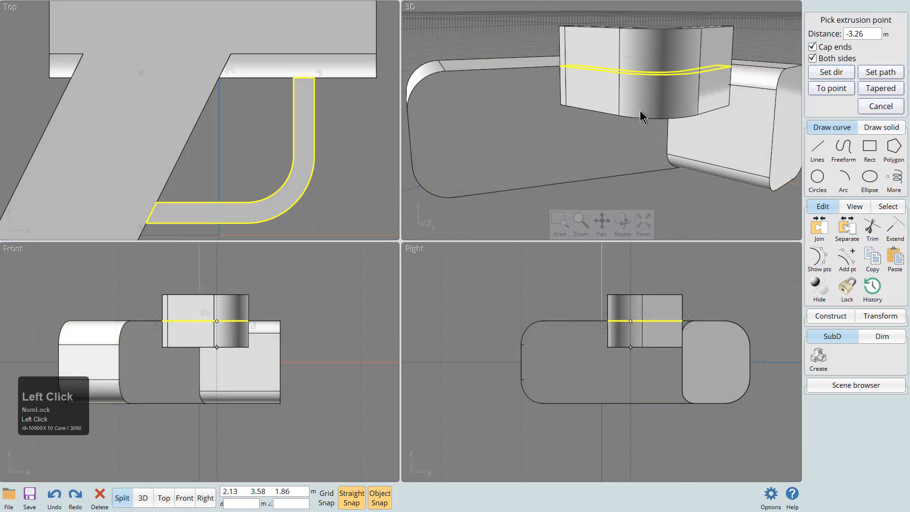
{"action": "key", "text": "BackSpace"}
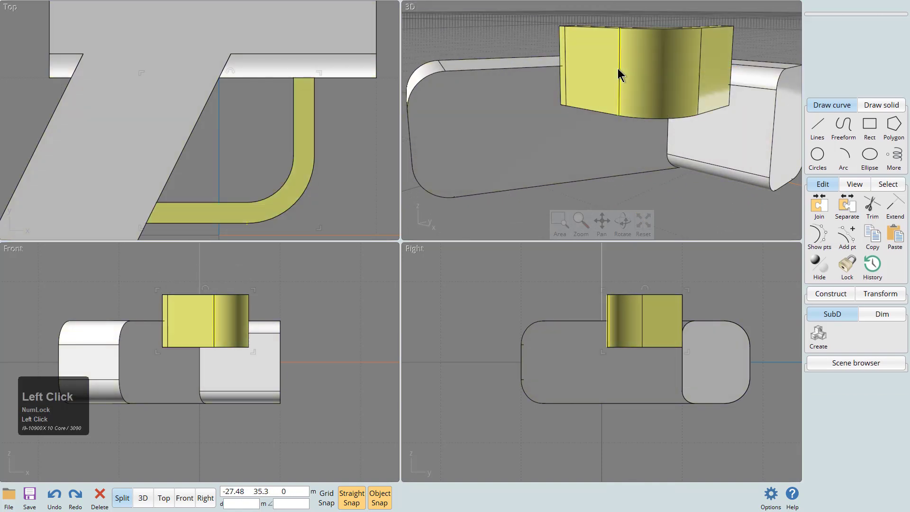
Move the guard solid down to centre it within the body's thickness.
{"action": "left_click", "coordinate": [617, 68]}
{"action": "left_click_drag", "start_coordinate": [655, 333], "coordinate": [663, 372]}
{"action": "left_click", "coordinate": [582, 180]}
Combine the guard and the T-shaped body with a Boolean union.
{"action": "right_click_drag", "start_coordinate": [564, 92], "coordinate": [578, 115]}
{"action": "left_click", "coordinate": [506, 96]}
{"action": "left_click", "coordinate": [571, 104]}
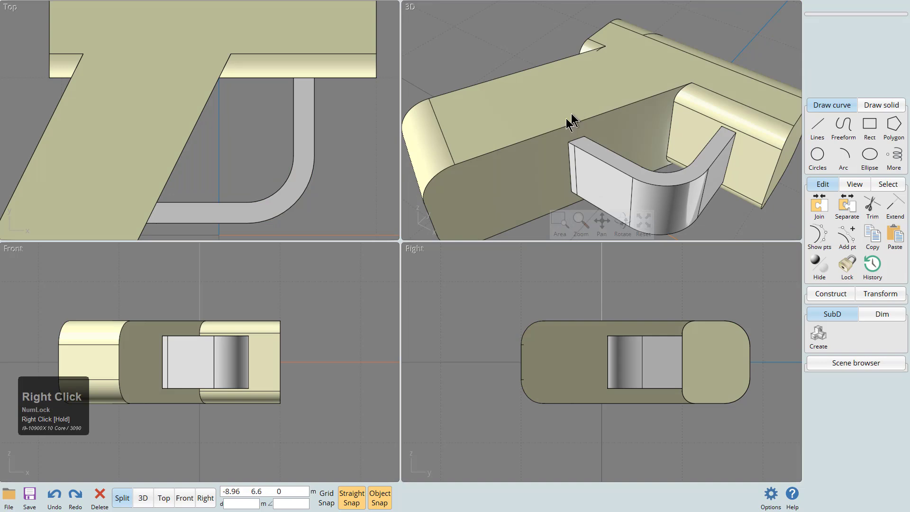
{"action": "left_click", "coordinate": [600, 184]}
{"action": "left_click", "coordinate": [581, 107]}
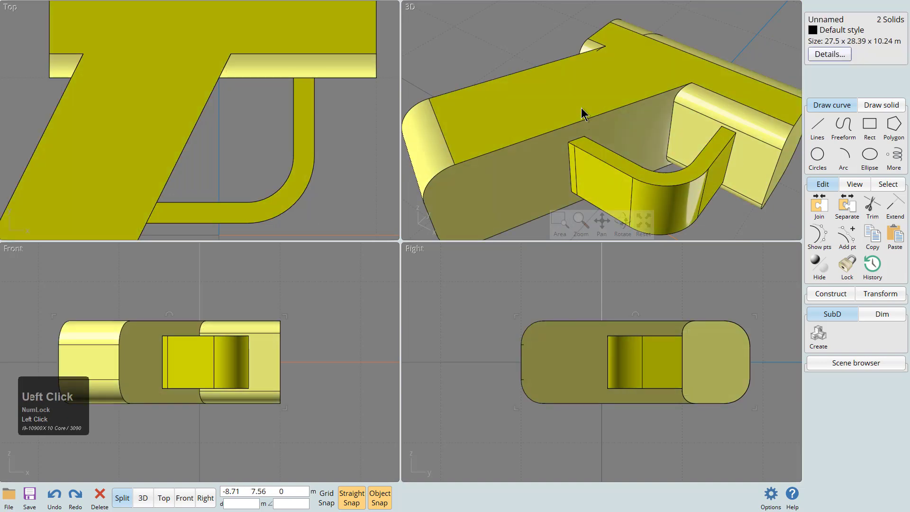
{"action": "key", "text": "u"}
Try moving the united solid about 2.55 m along the x axis and undo the move.
{"action": "right_click_drag", "start_coordinate": [559, 102], "coordinate": [615, 140]}
{"action": "left_click", "coordinate": [615, 140]}
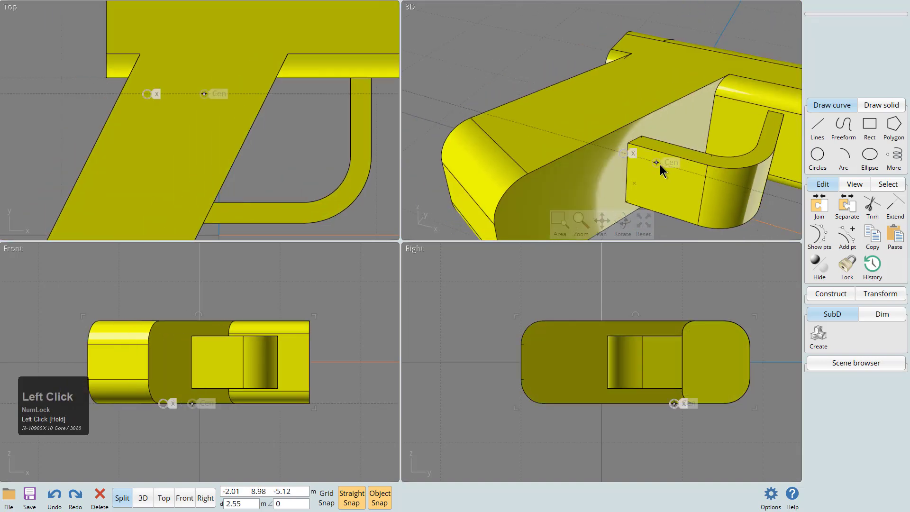
{"action": "key", "text": "ctrl+z"}
{"action": "left_click", "coordinate": [488, 49]}
Fillet the outer edge where the guard meets the long arm with a 2.95 m radius.
{"action": "left_click", "coordinate": [589, 155]}
{"action": "left_click", "coordinate": [588, 155]}
{"action": "key", "text": "f"}
{"action": "right_click_drag", "start_coordinate": [595, 156], "coordinate": [609, 138]}
{"action": "scroll", "coordinate": [687, 151], "scroll_direction": "up", "scroll_amount": 2}
{"action": "middle_click_drag", "start_coordinate": [687, 151], "coordinate": [605, 118]}
{"action": "right_click", "coordinate": [614, 138]}
Fillet the outer edge where the guard meets the head's underside with a radius of about 0.89 m.
{"action": "left_click", "coordinate": [616, 141]}
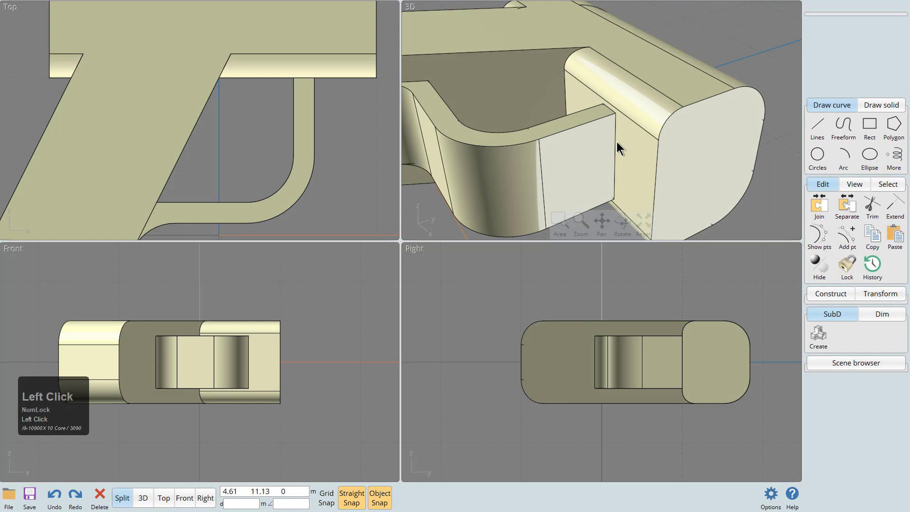
{"action": "right_click", "coordinate": [613, 141]}
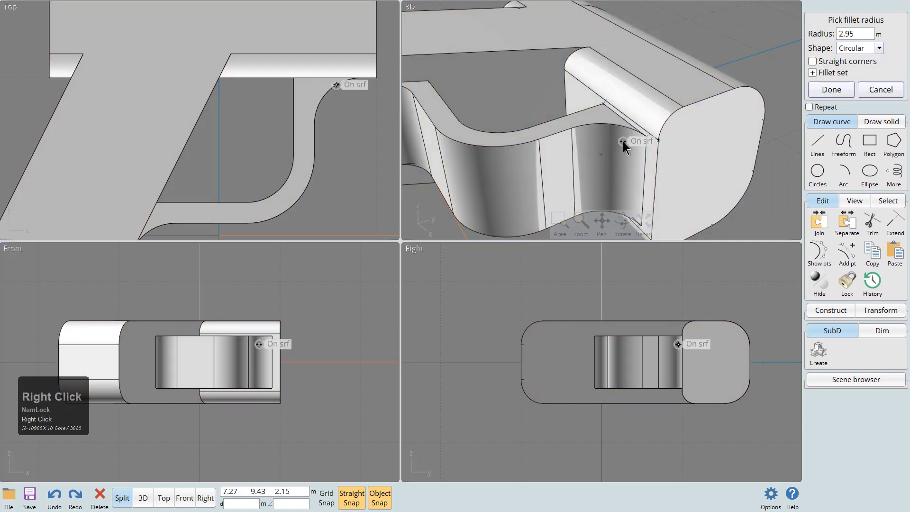
{"action": "left_click", "coordinate": [602, 155]}
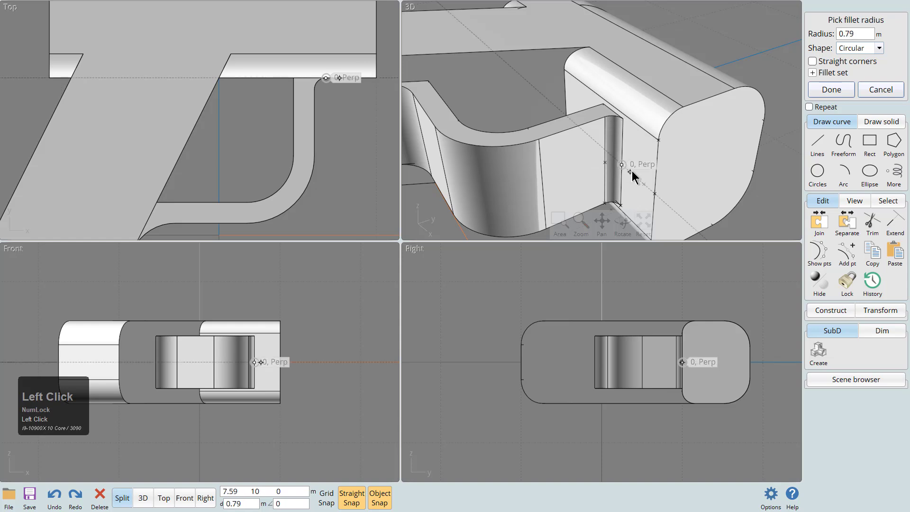
{"action": "right_click", "coordinate": [584, 125]}
Fillet the inner corner between the long arm and the head with a radius of about 3.71 m.
{"action": "right_click_drag", "start_coordinate": [579, 119], "coordinate": [606, 139]}
{"action": "left_click", "coordinate": [595, 132]}
{"action": "right_click", "coordinate": [596, 133]}
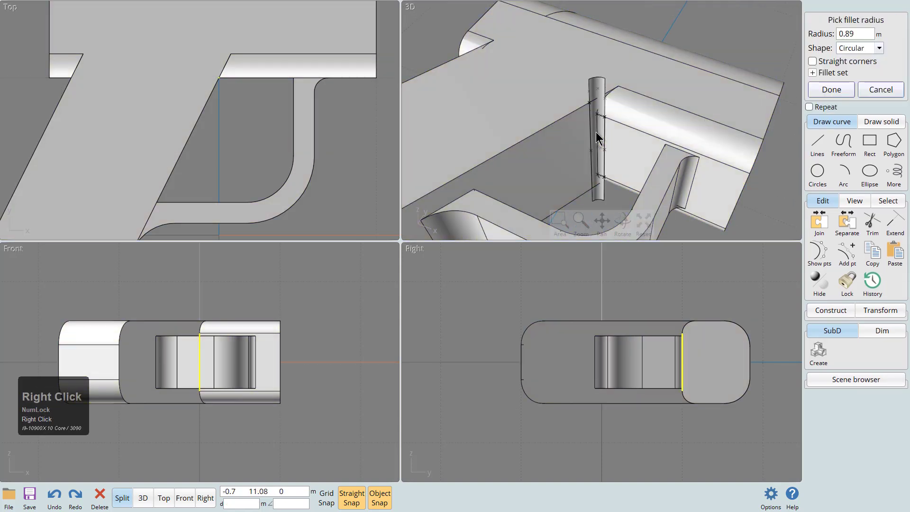
{"action": "right_click_drag", "start_coordinate": [626, 116], "coordinate": [589, 121]}
{"action": "left_click", "coordinate": [594, 142]}
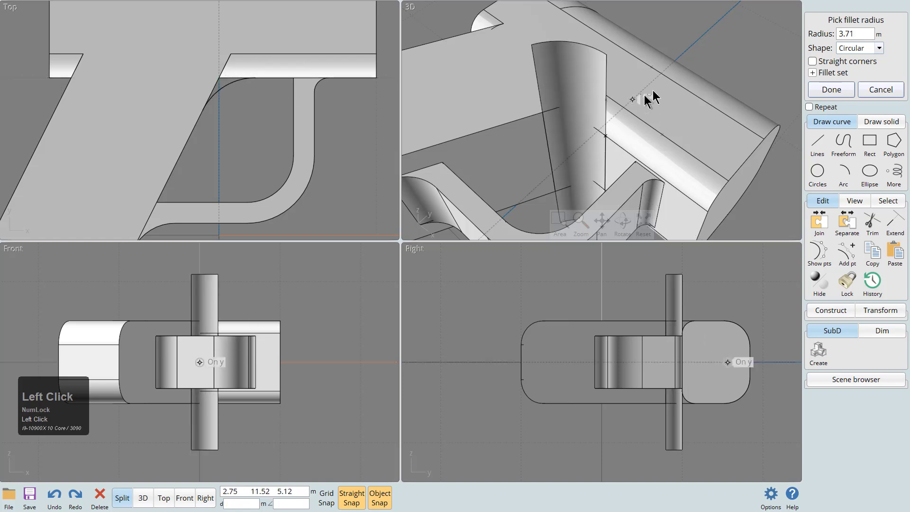
{"action": "right_click", "coordinate": [696, 56]}
Extrude the inner corner's fillet surface with capped ends to one side only, into the head.
{"action": "right_click_drag", "start_coordinate": [548, 135], "coordinate": [516, 148]}
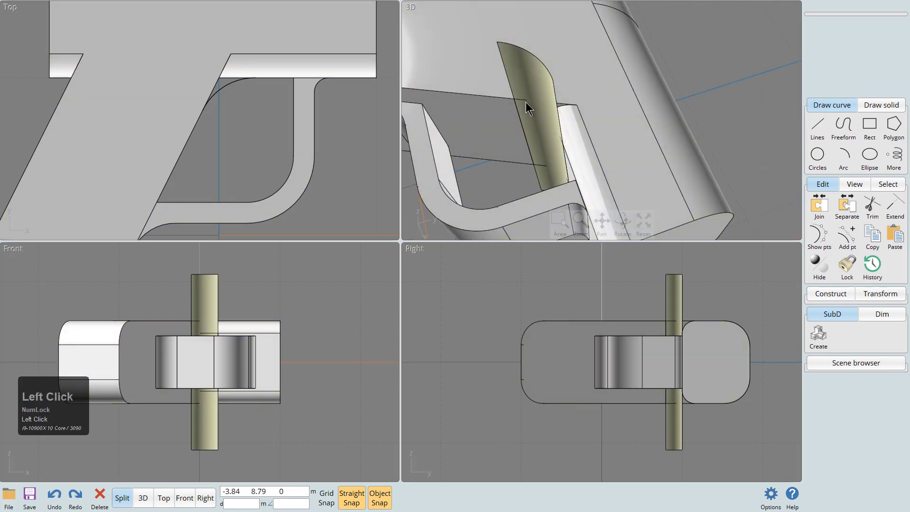
{"action": "left_click", "coordinate": [533, 86]}
{"action": "right_click_drag", "start_coordinate": [598, 91], "coordinate": [566, 129]}
{"action": "key", "text": "e"}
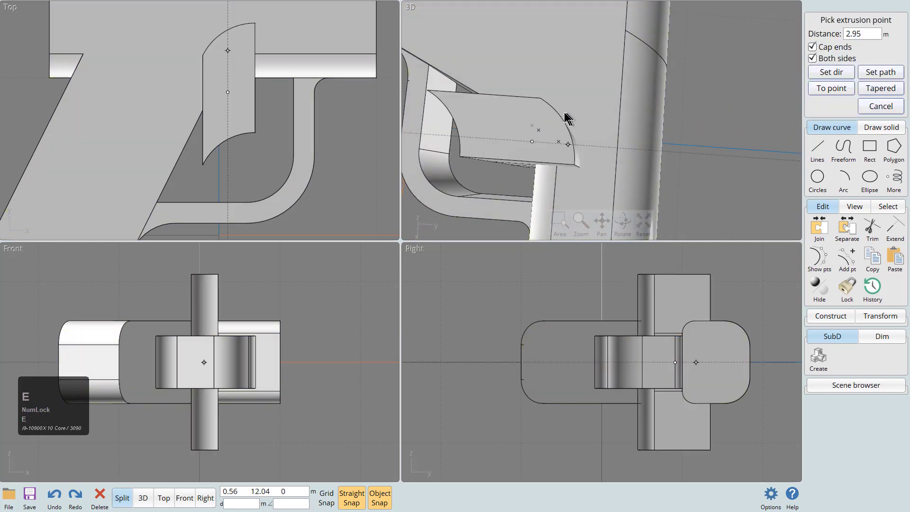
{"action": "left_click", "coordinate": [825, 61]}
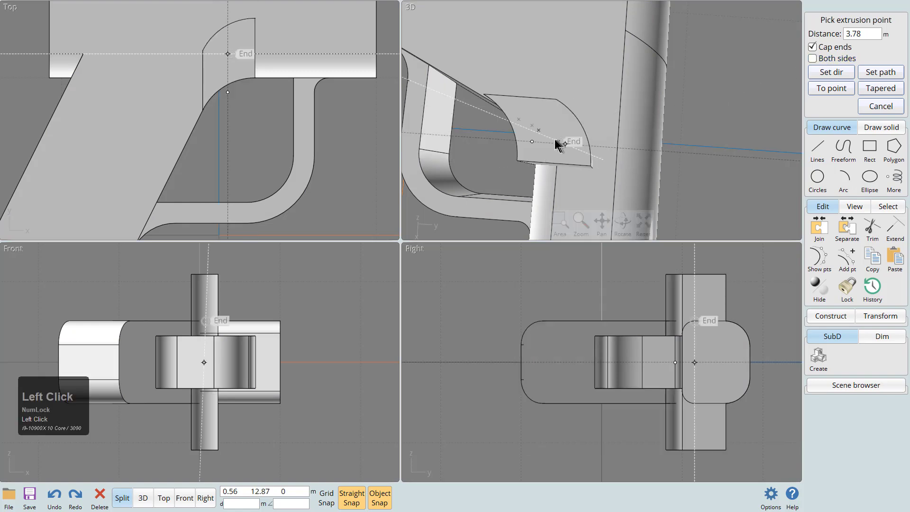
{"action": "left_click", "coordinate": [601, 137]}
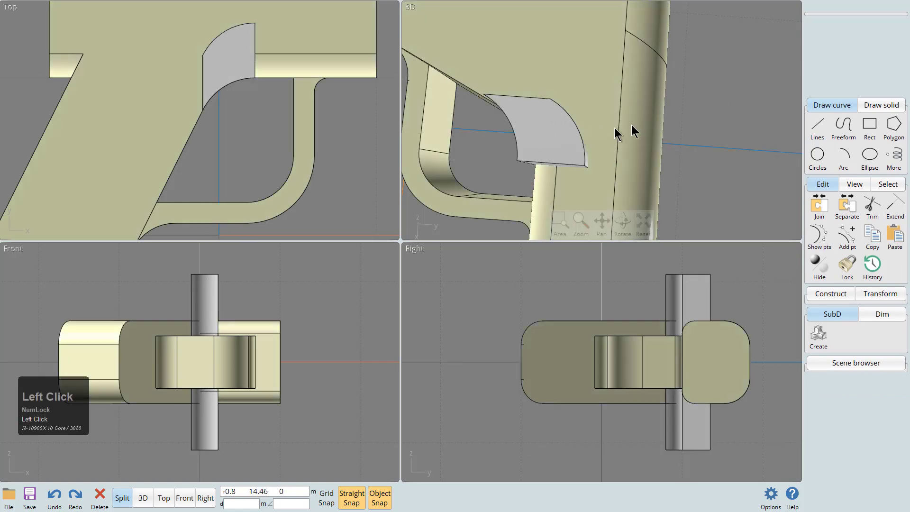
Place a copy of the body's flat T-shaped top face about 0.79 m below the original.
{"action": "right_click_drag", "start_coordinate": [716, 105], "coordinate": [656, 73]}
{"action": "left_click", "coordinate": [699, 26]}
{"action": "scroll", "coordinate": [564, 104], "scroll_direction": "down", "scroll_amount": 5}
{"action": "left_click", "coordinate": [534, 125]}
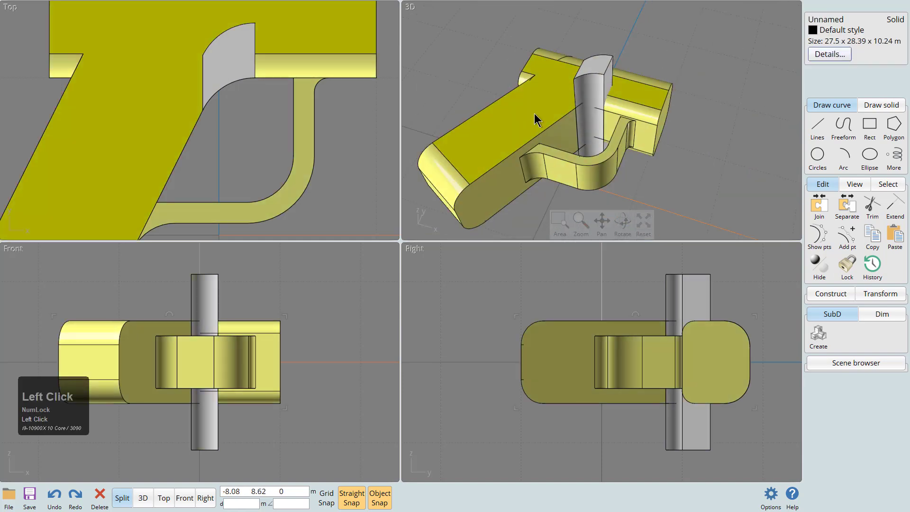
{"action": "left_click", "coordinate": [539, 122]}
{"action": "right_click_drag", "start_coordinate": [685, 147], "coordinate": [625, 132]}
{"action": "scroll", "coordinate": [607, 92], "scroll_direction": "up", "scroll_amount": 3}
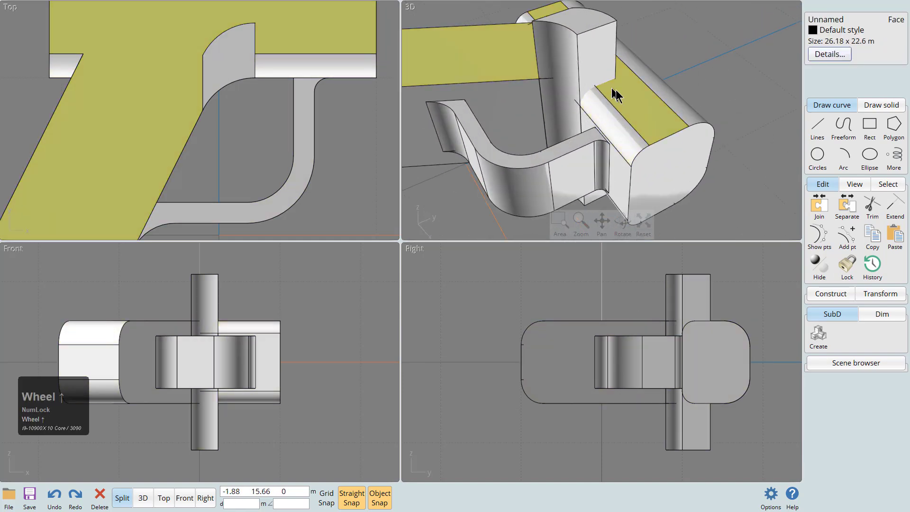
{"action": "mouse_move", "coordinate": [627, 102]}
{"action": "left_mouse_down", "text": "ctrl"}
{"action": "mouse_move", "coordinate": [650, 57]}
{"action": "mouse_move", "coordinate": [627, 109]}
{"action": "left_mouse_up", "text": "ctrl"}
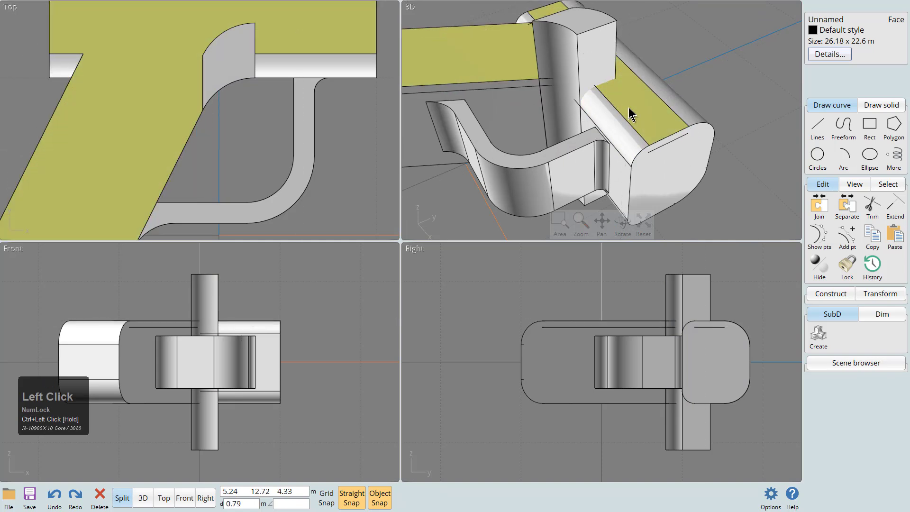
{"action": "scroll", "coordinate": [629, 114], "scroll_direction": "down", "scroll_amount": 3}
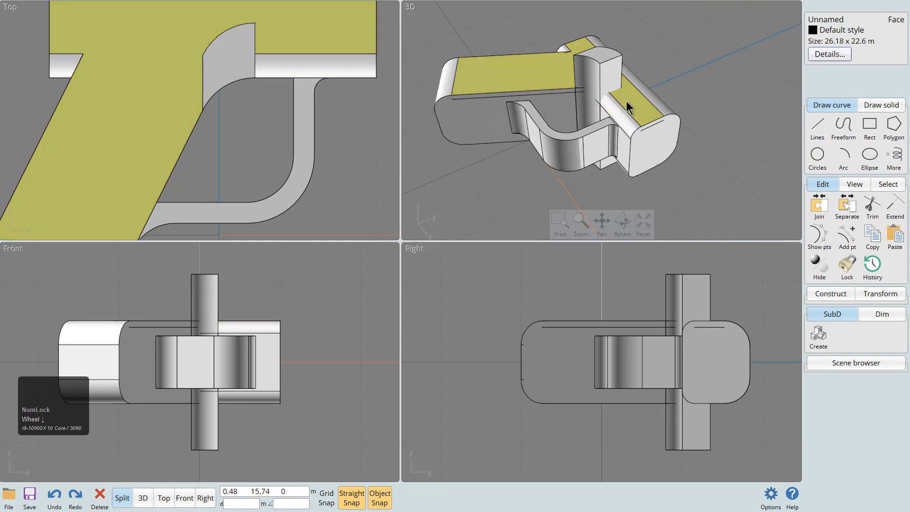
Try to offset the body's top face by about 0.61 m.
{"action": "key", "text": "o"}
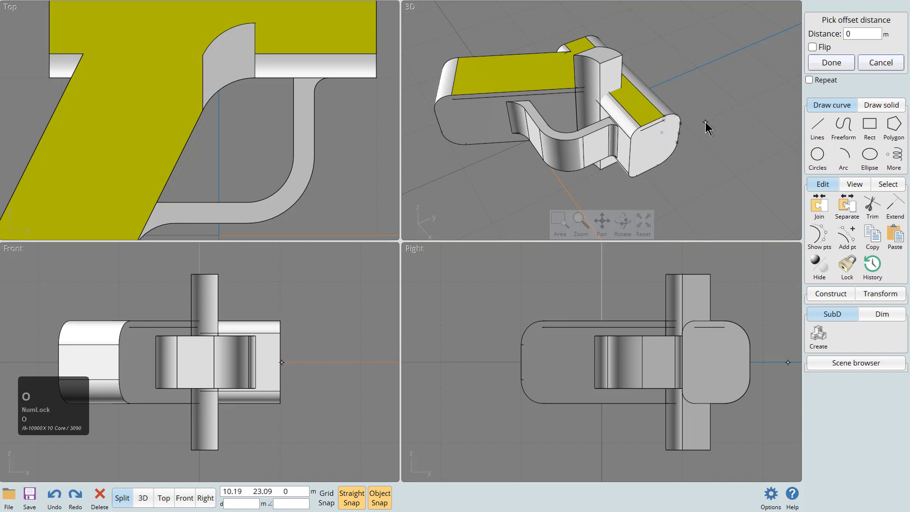
{"action": "left_click", "coordinate": [664, 116]}
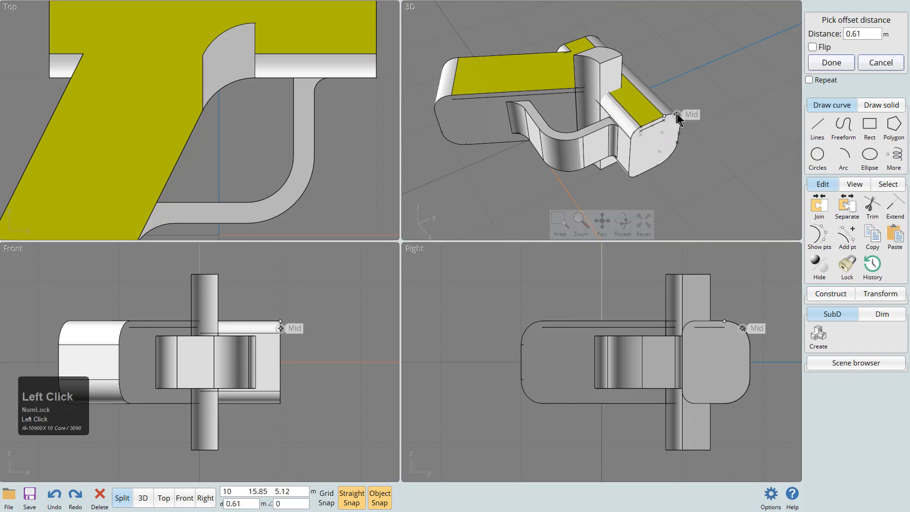
{"action": "key", "text": "ctrl+z"}
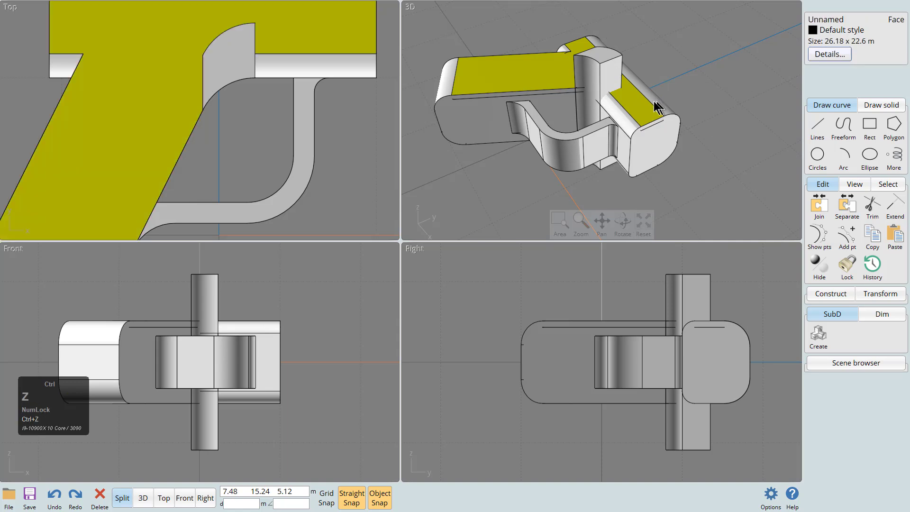
{"action": "left_click", "coordinate": [681, 85]}
{"action": "scroll", "coordinate": [619, 93], "scroll_direction": "up", "scroll_amount": 4}
{"action": "left_click", "coordinate": [610, 98]}
{"action": "left_click", "coordinate": [529, 90], "text": "shift"}
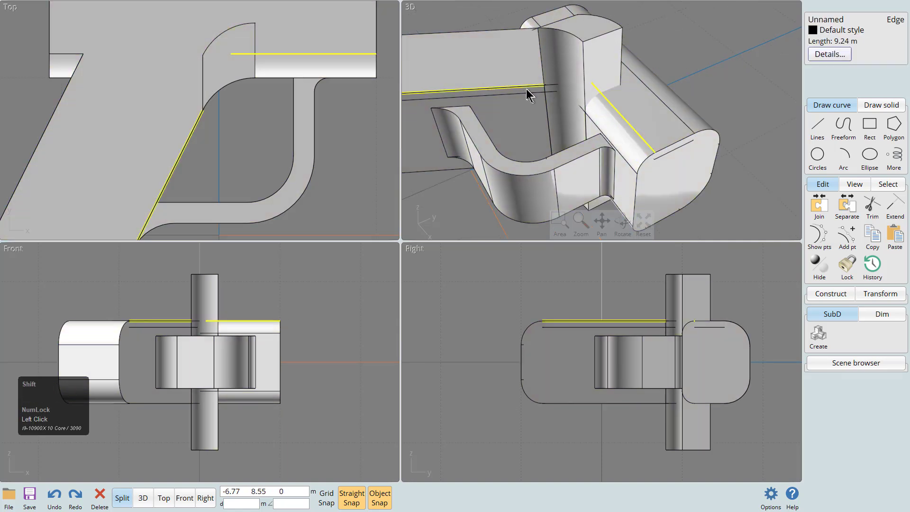
{"action": "scroll", "coordinate": [540, 88], "scroll_direction": "down", "scroll_amount": 3}
{"action": "left_click", "coordinate": [516, 75]}
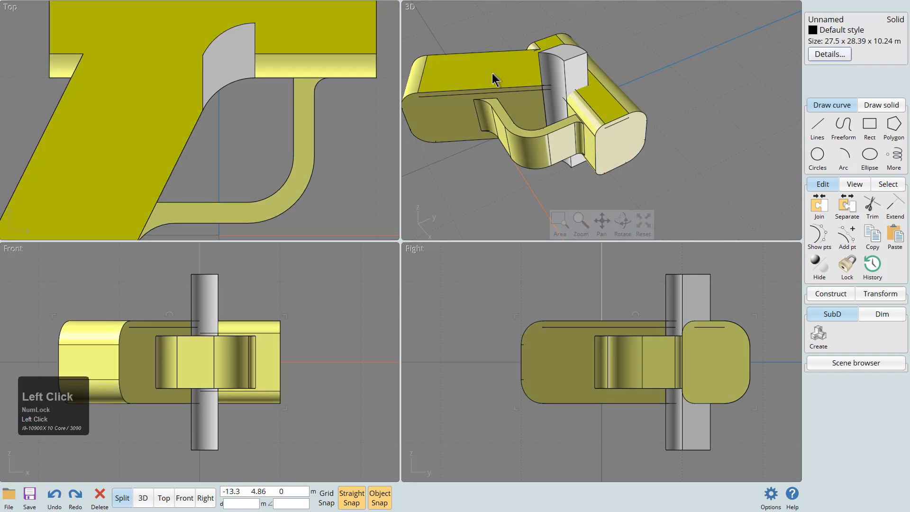
{"action": "left_click_drag", "start_coordinate": [514, 70], "coordinate": [493, 74]}
{"action": "key", "text": "ctrl+z"}
{"action": "left_click", "coordinate": [460, 81]}
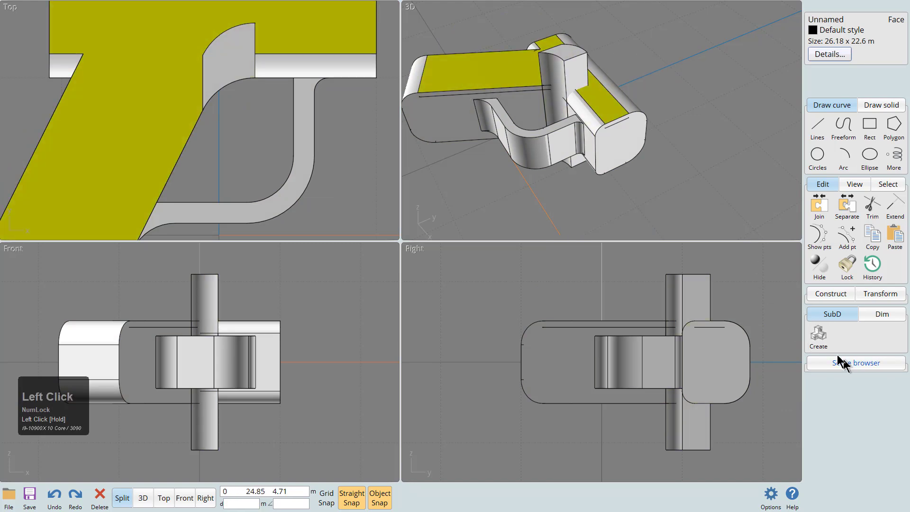
{"action": "left_click", "coordinate": [581, 327]}
{"action": "left_click", "coordinate": [710, 85]}
Draw a rectangle of about 15.12 by 13.88 m in the top view, covering the inner corner and the guard.
{"action": "right_click_drag", "start_coordinate": [709, 85], "coordinate": [650, 77]}
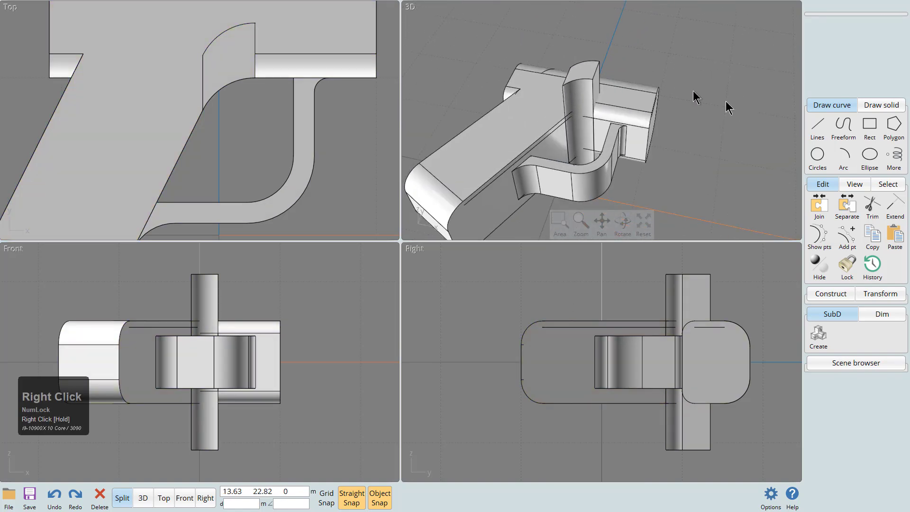
{"action": "left_click", "coordinate": [115, 41]}
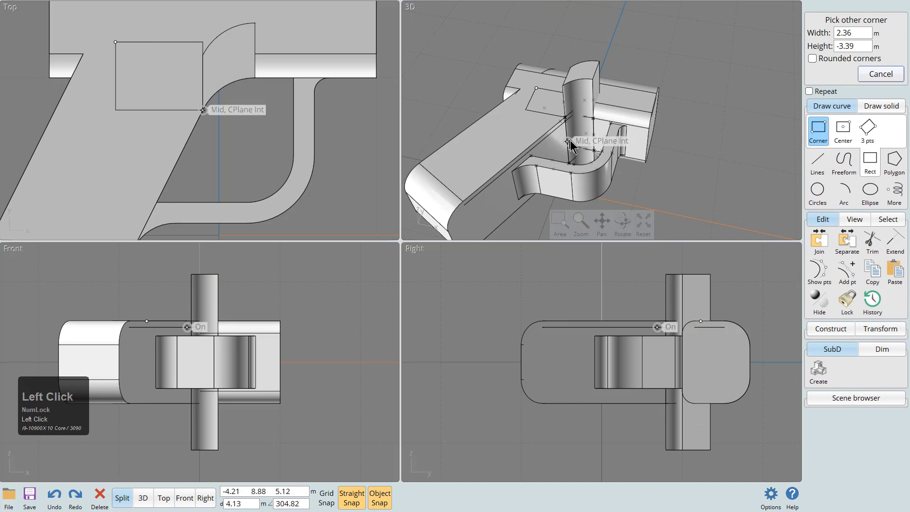
{"action": "key", "text": "Escape"}
{"action": "right_click", "coordinate": [622, 196]}
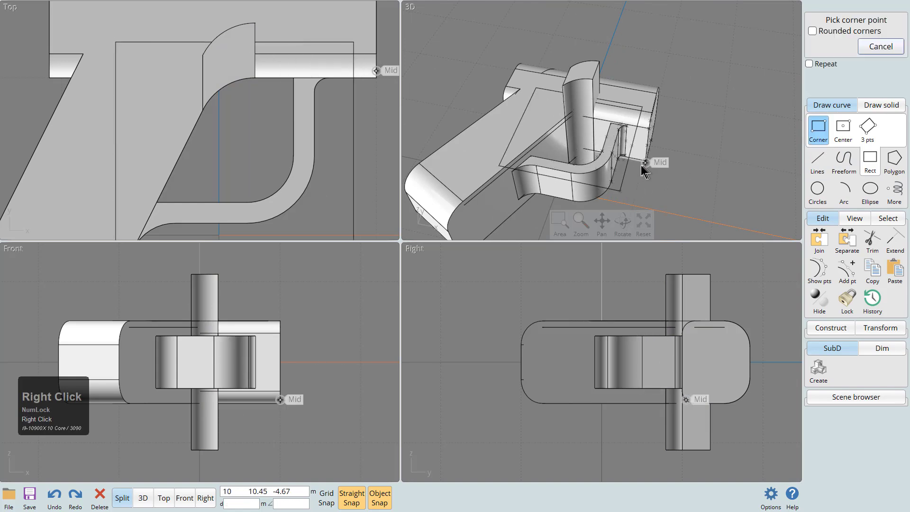
{"action": "left_click", "coordinate": [621, 191]}
Extrude the rectangle about 16.71 m upward with capped ends, to one side only.
{"action": "key", "text": "e"}
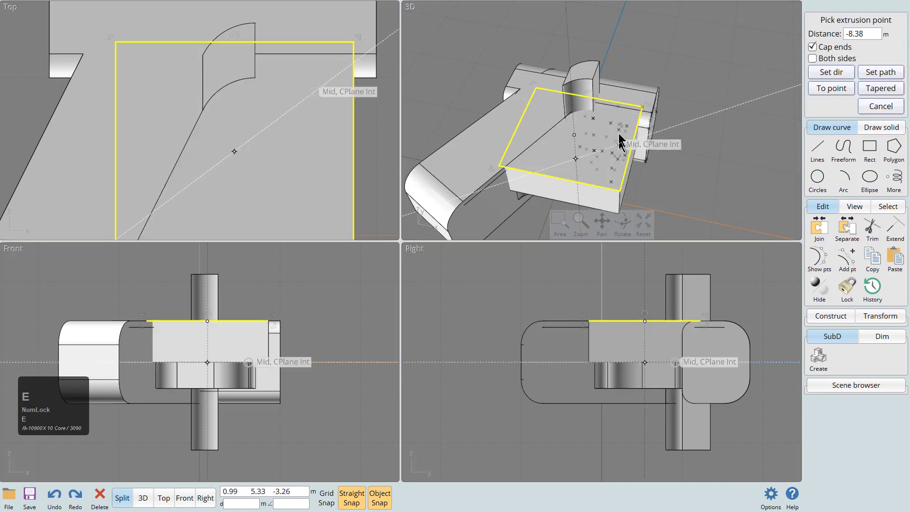
{"action": "left_click", "coordinate": [628, 67]}
{"action": "right_click_drag", "start_coordinate": [698, 149], "coordinate": [585, 140]}
{"action": "left_click", "coordinate": [640, 126]}
{"action": "right_click_drag", "start_coordinate": [639, 126], "coordinate": [591, 134]}
{"action": "left_click", "coordinate": [588, 101]}
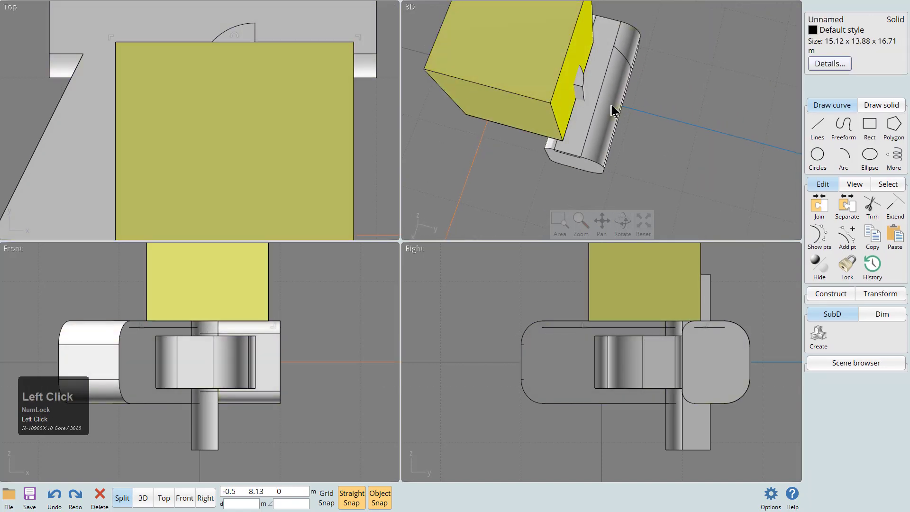
Use the extruded box to cut off the part of the inner-corner solid that protrudes above the body's top face.
{"action": "scroll", "coordinate": [242, 271], "scroll_direction": "down", "scroll_amount": 3}
{"action": "scroll", "coordinate": [261, 144], "scroll_direction": "down", "scroll_amount": 2}
{"action": "left_click_drag", "start_coordinate": [261, 144], "coordinate": [274, 118]}
{"action": "left_click", "coordinate": [637, 129]}
{"action": "right_click_drag", "start_coordinate": [637, 128], "coordinate": [565, 148]}
{"action": "left_click", "coordinate": [566, 149]}
{"action": "middle_click_drag", "start_coordinate": [615, 105], "coordinate": [632, 156]}
{"action": "key", "text": "q"}
{"action": "left_click", "coordinate": [618, 73]}
{"action": "right_click", "coordinate": [618, 73]}
{"action": "right_click_drag", "start_coordinate": [612, 107], "coordinate": [653, 178]}
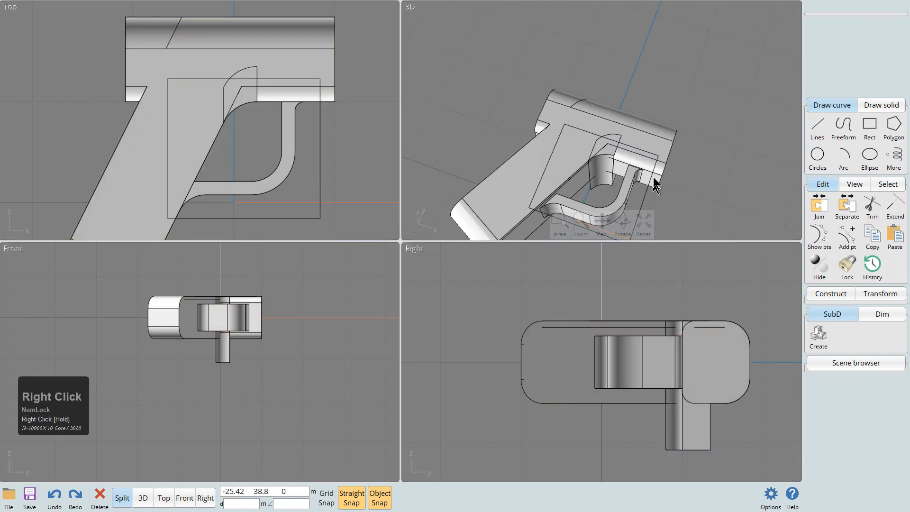
Unite the grip body with the curved solid at its inner corner.
{"action": "left_click", "coordinate": [645, 114]}
{"action": "scroll", "coordinate": [633, 121], "scroll_direction": "up", "scroll_amount": 2}
{"action": "scroll", "coordinate": [606, 141], "scroll_direction": "down", "scroll_amount": 3}
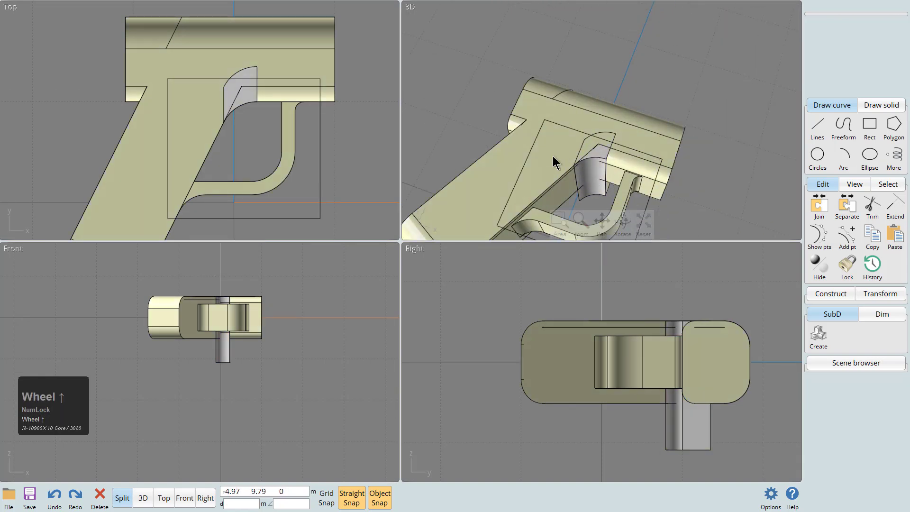
{"action": "left_click", "coordinate": [552, 155]}
{"action": "left_click", "coordinate": [672, 80]}
{"action": "left_click", "coordinate": [592, 186]}
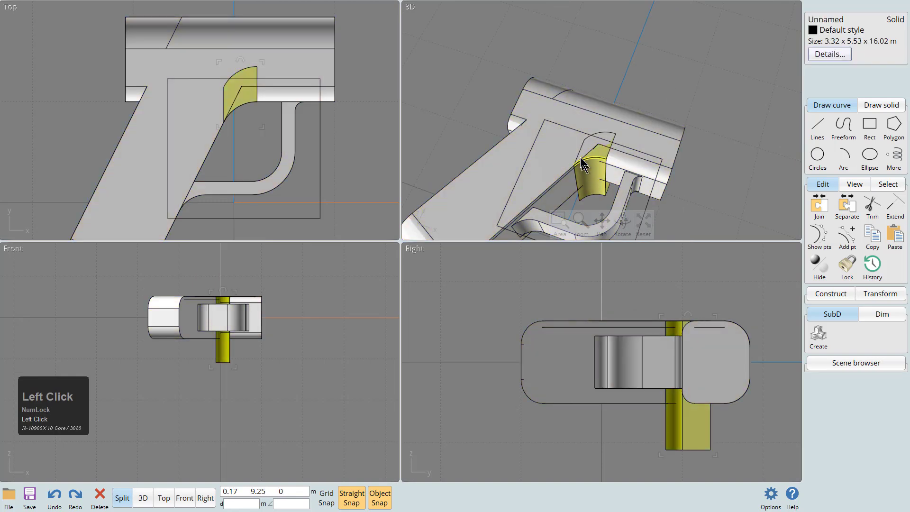
{"action": "left_click", "coordinate": [580, 111]}
{"action": "key", "text": "u"}
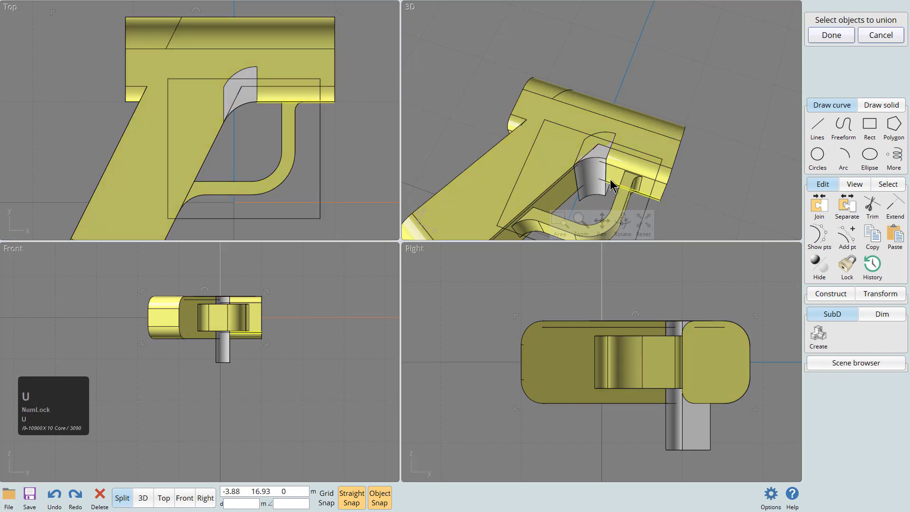
{"action": "left_click", "coordinate": [596, 189]}
{"action": "right_click", "coordinate": [596, 189]}
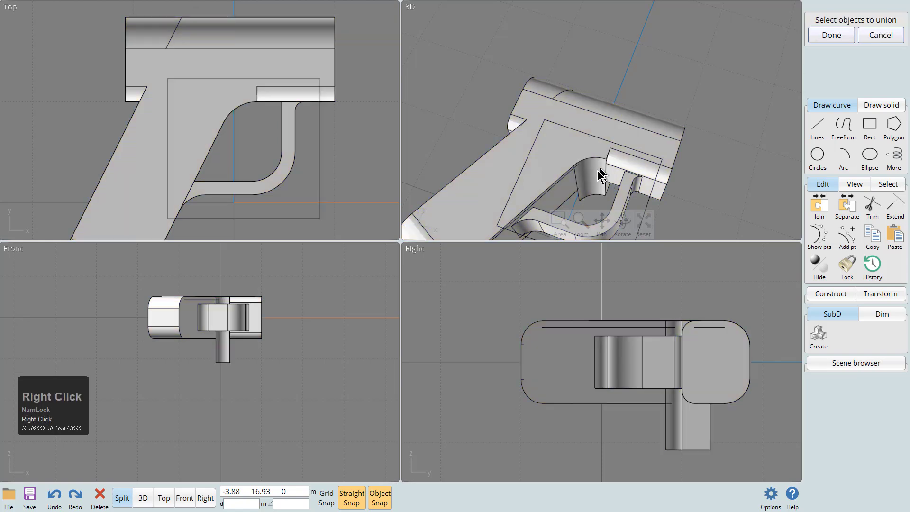
Hide the large rectangle curve that lies over the inner corner and the guard.
{"action": "right_click_drag", "start_coordinate": [586, 149], "coordinate": [606, 150]}
{"action": "left_click", "coordinate": [661, 195]}
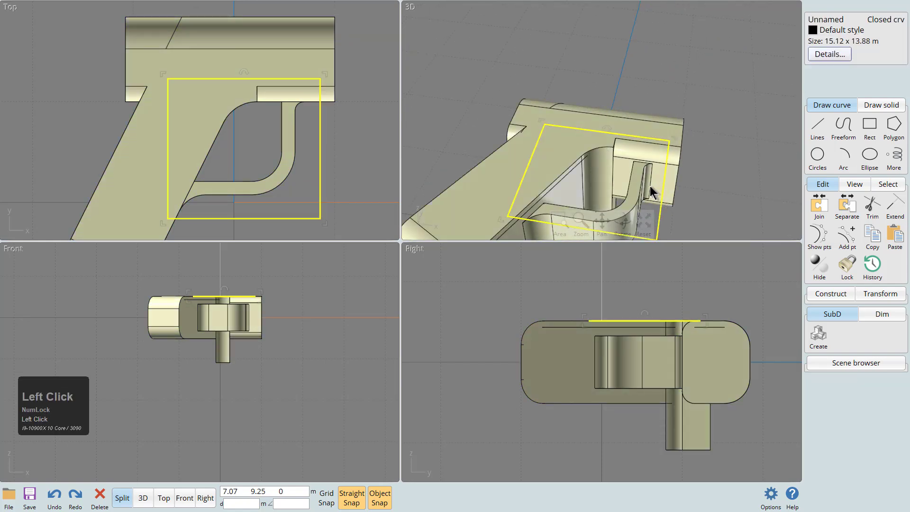
{"action": "right_click_drag", "start_coordinate": [641, 177], "coordinate": [586, 182]}
{"action": "middle_click_drag", "start_coordinate": [585, 182], "coordinate": [626, 132]}
{"action": "left_click", "coordinate": [626, 132]}
{"action": "right_click_drag", "start_coordinate": [625, 132], "coordinate": [620, 101]}
{"action": "left_click", "coordinate": [592, 118]}
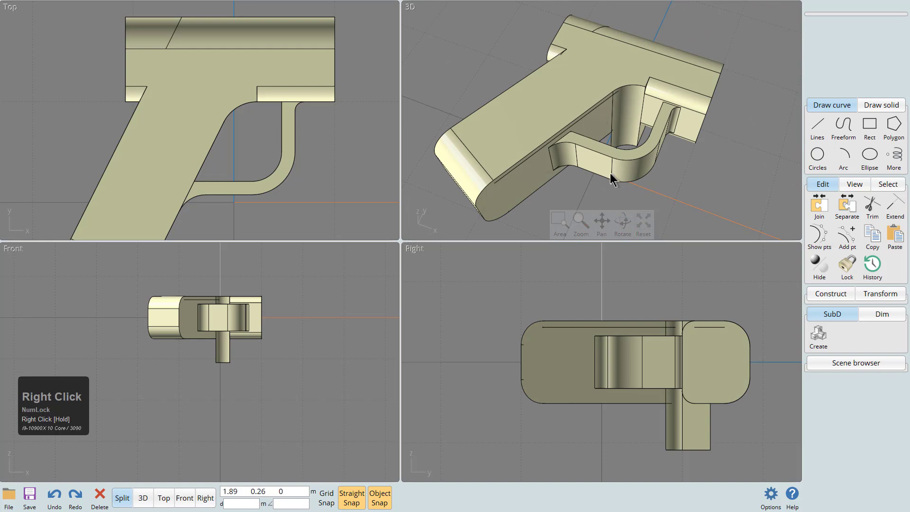
Draw a straight line about 35.47 m long along the Y axis in the right view, crossing the body at mid-height.
{"action": "right_click_drag", "start_coordinate": [611, 176], "coordinate": [619, 118]}
{"action": "key", "text": "p"}
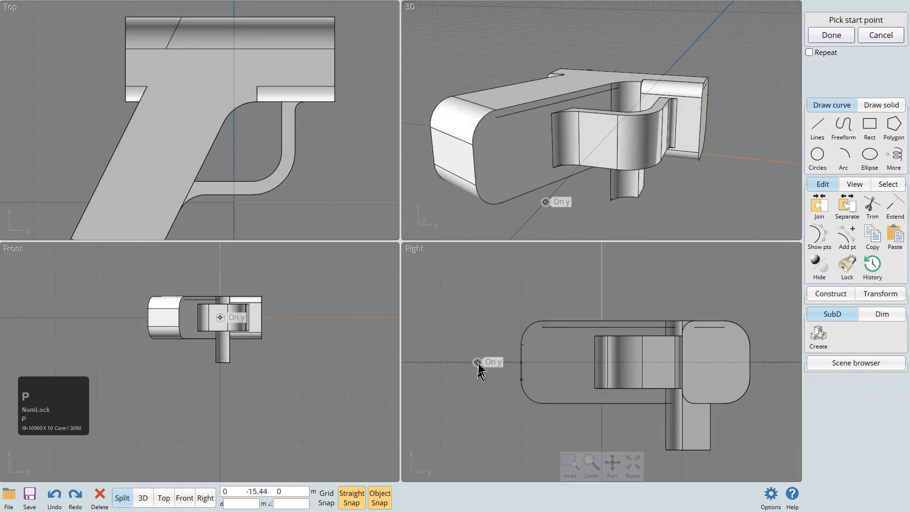
{"action": "left_click", "coordinate": [769, 360]}
{"action": "right_click", "coordinate": [769, 359]}
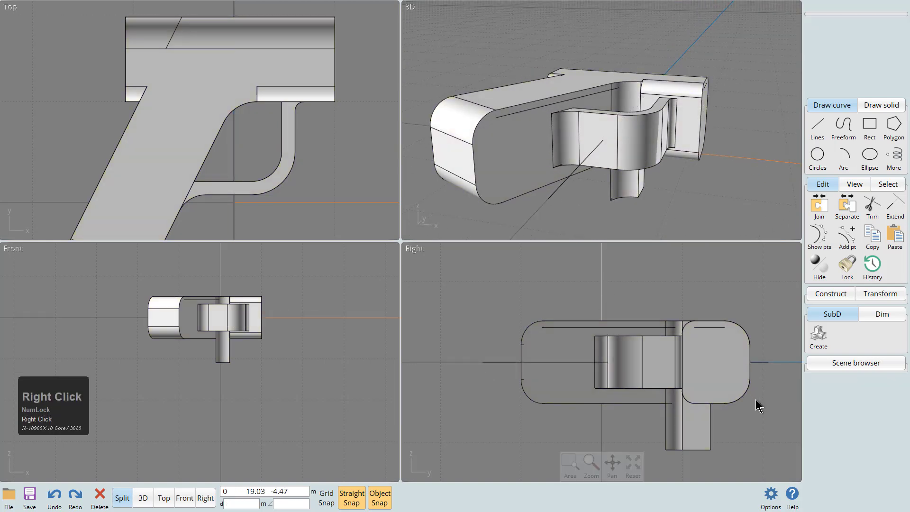
{"action": "left_click", "coordinate": [767, 410]}
{"action": "key", "text": "p"}
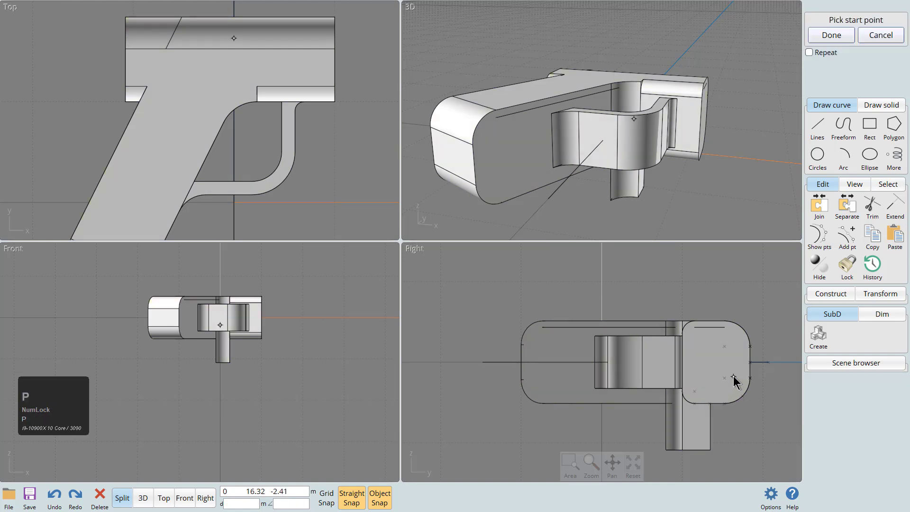
{"action": "right_click", "coordinate": [720, 380]}
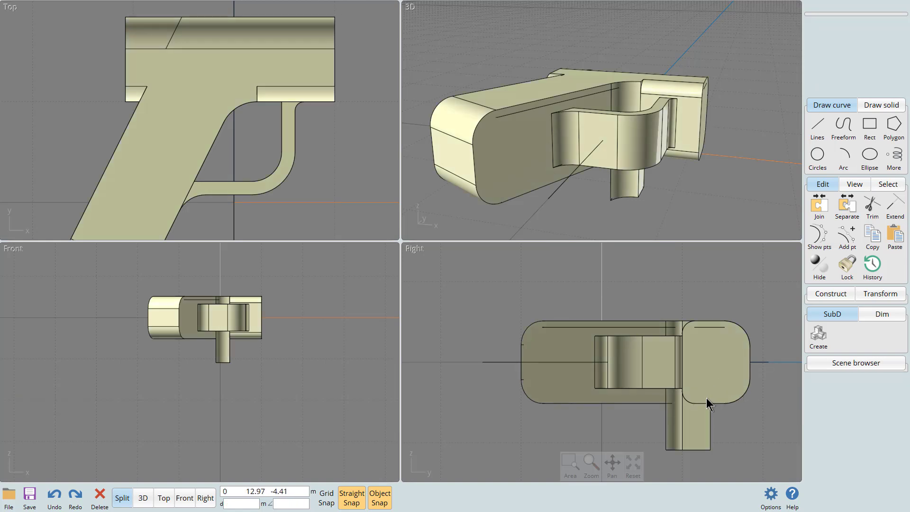
Cut the body along the mid-height line with a Boolean difference and delete the lower half with its protruding corner solid.
{"action": "middle_click_drag", "start_coordinate": [703, 391], "coordinate": [675, 387]}
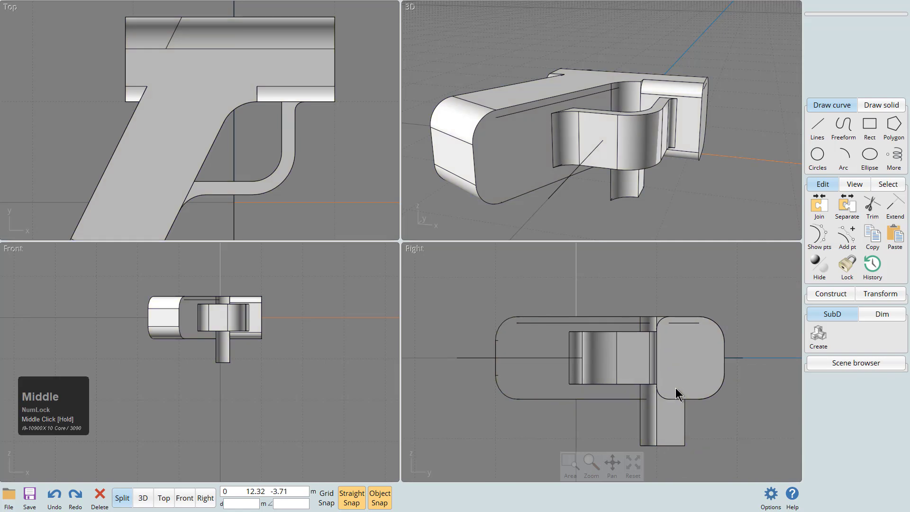
{"action": "left_click", "coordinate": [683, 374]}
{"action": "key", "text": "b"}
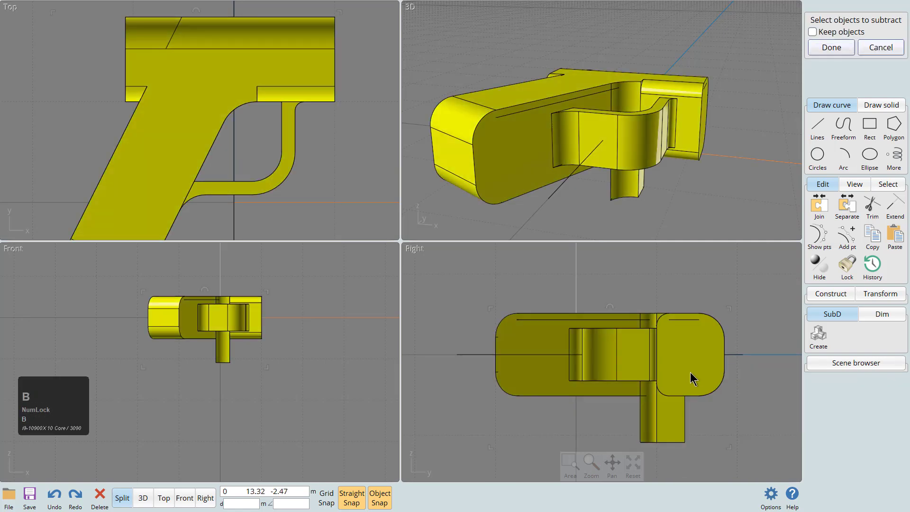
{"action": "left_click", "coordinate": [735, 354]}
{"action": "right_click", "coordinate": [730, 355]}
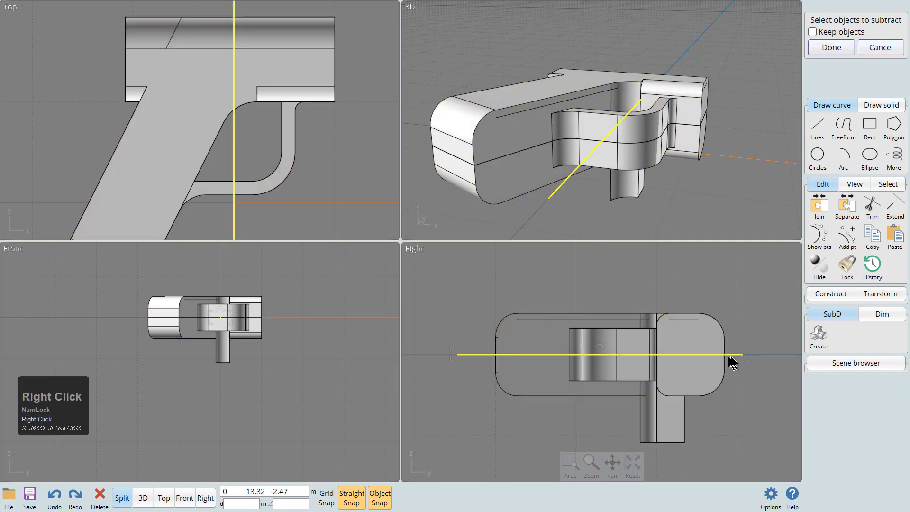
{"action": "left_click", "coordinate": [688, 376]}
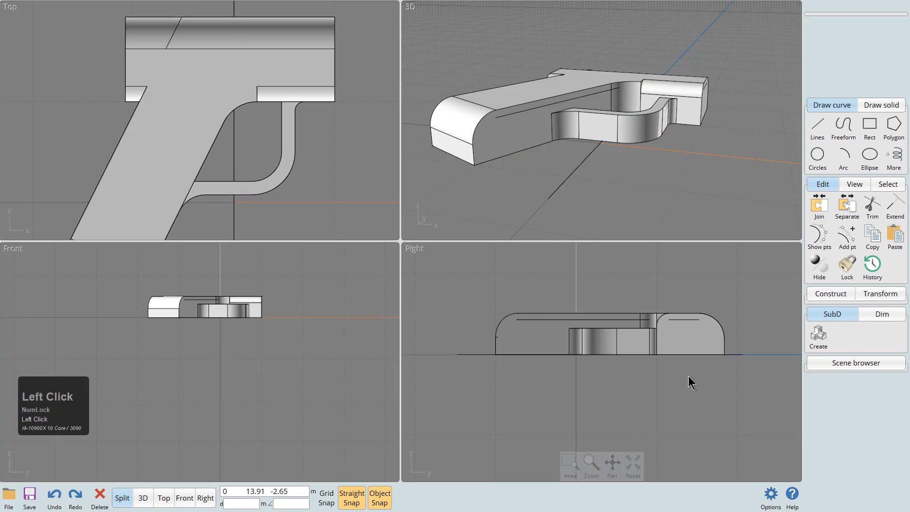
Mirror the remaining upper half of the body across the mid-height line to create a matching lower half.
{"action": "left_click", "coordinate": [647, 339]}
{"action": "key", "text": "shift+v"}
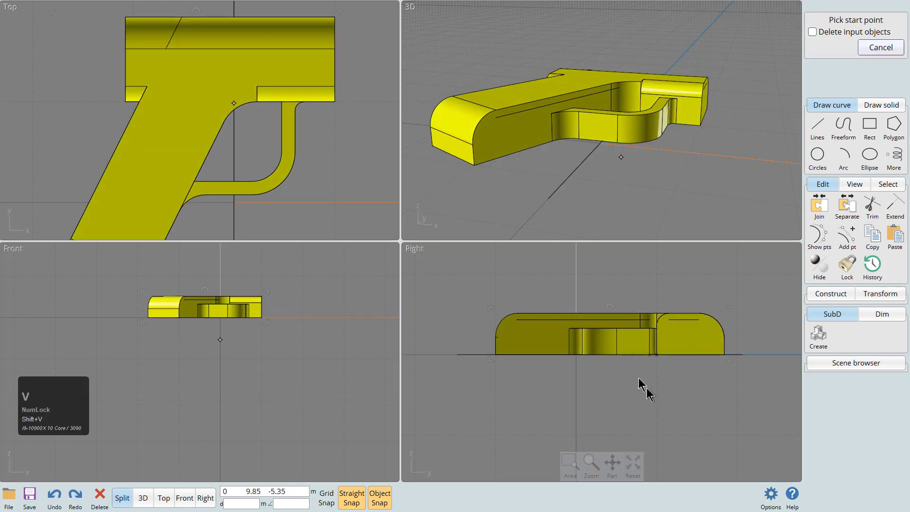
{"action": "left_click", "coordinate": [616, 354]}
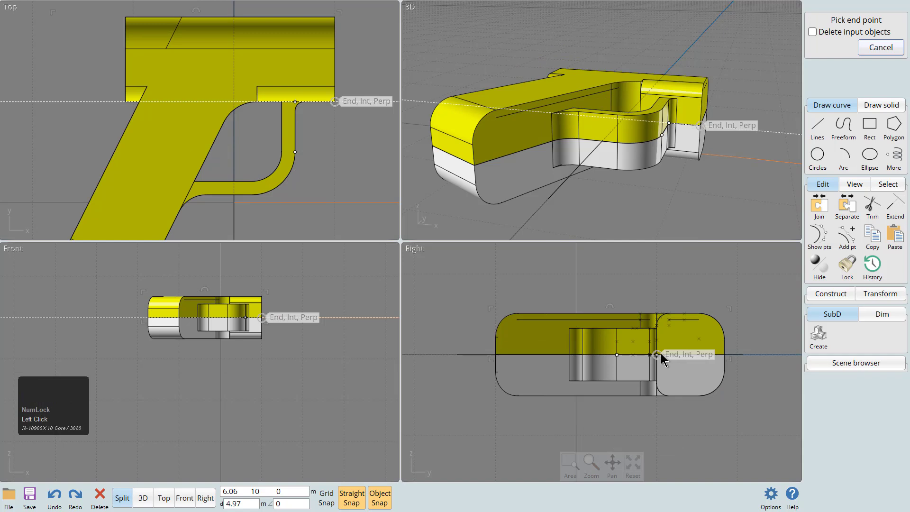
{"action": "left_click", "coordinate": [660, 353]}
{"action": "left_click", "coordinate": [530, 277]}
{"action": "right_click_drag", "start_coordinate": [528, 277], "coordinate": [536, 259]}
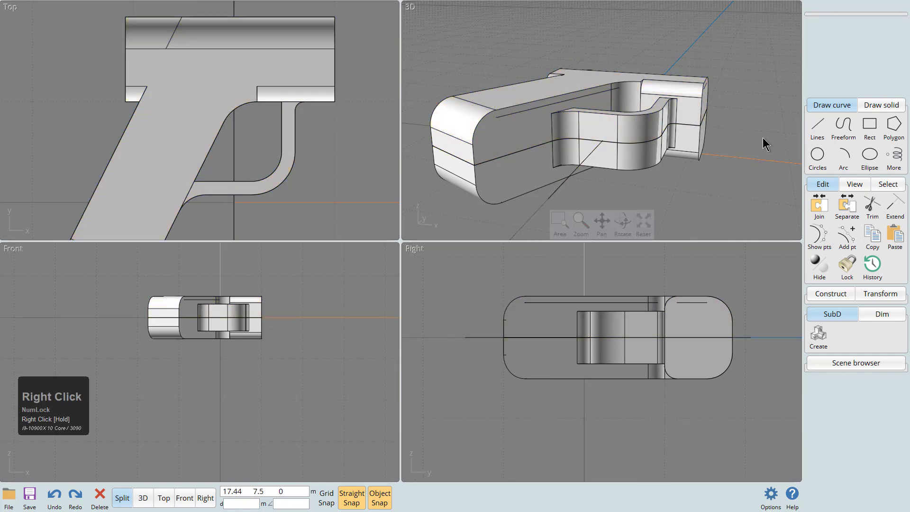
Delete the mid-height cutting line and undo the accidental shift of the body half.
{"action": "right_click_drag", "start_coordinate": [738, 116], "coordinate": [693, 153]}
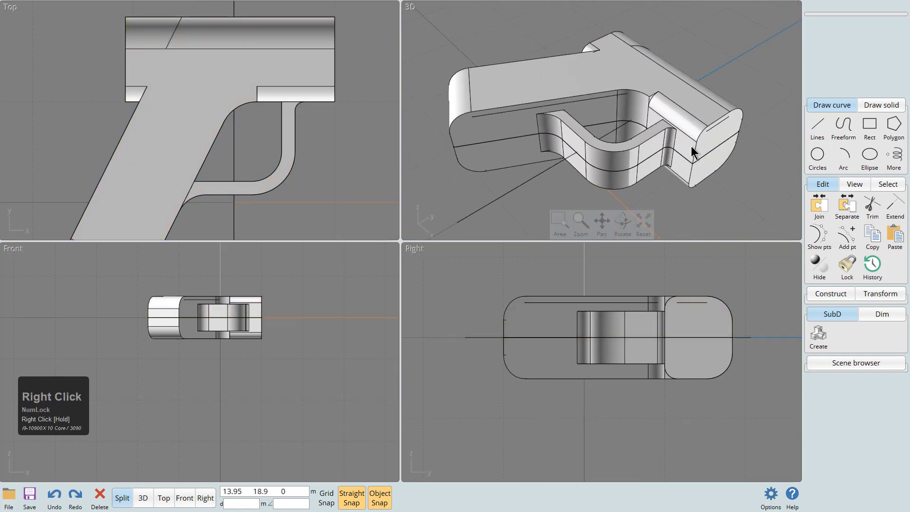
{"action": "left_click", "coordinate": [515, 190]}
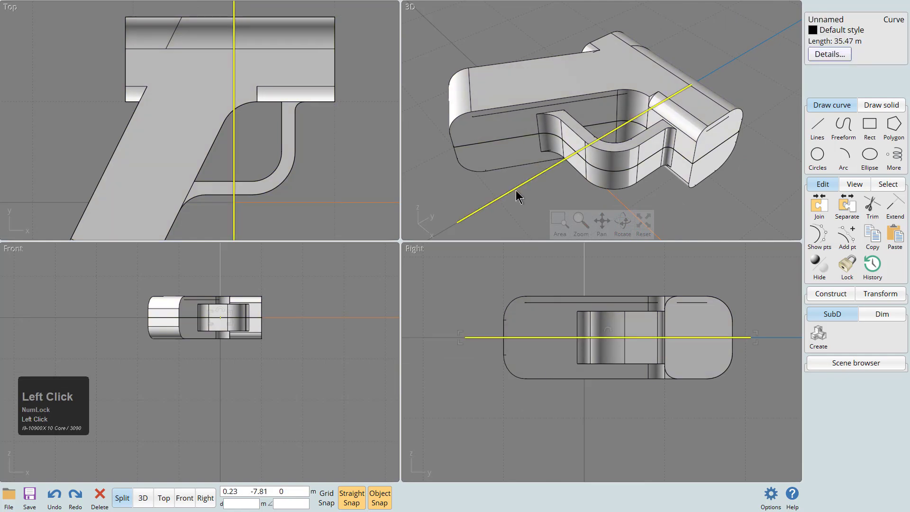
{"action": "left_click", "coordinate": [516, 189]}
{"action": "left_click_drag", "start_coordinate": [513, 109], "coordinate": [555, 107]}
{"action": "key", "text": "ctrl+z"}
Hide the upper half of the body to inspect the lower half, and bring all hidden objects back.
{"action": "left_click", "coordinate": [492, 115]}
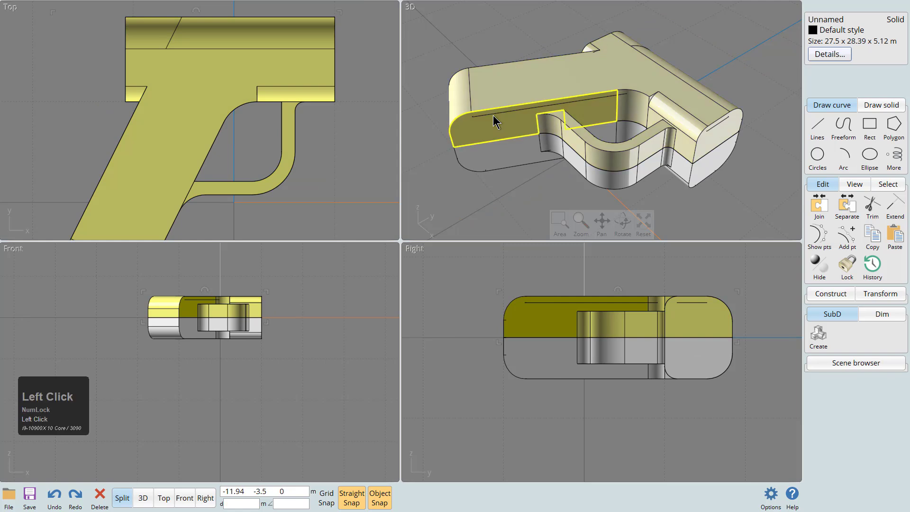
{"action": "left_click", "coordinate": [505, 92]}
{"action": "left_click", "coordinate": [502, 183]}
{"action": "left_click", "coordinate": [488, 124]}
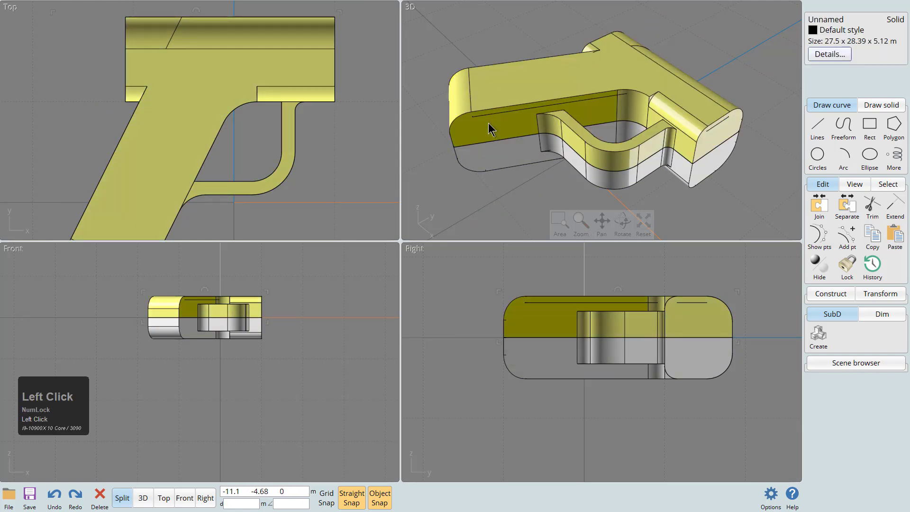
{"action": "key", "text": "minus"}
{"action": "left_click", "coordinate": [501, 105]}
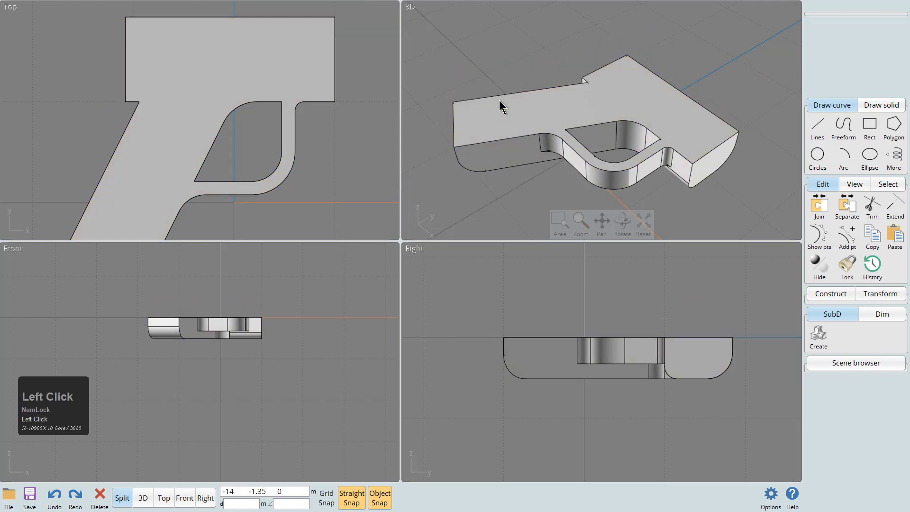
{"action": "key", "text": "minus"}
{"action": "left_click", "coordinate": [490, 177]}
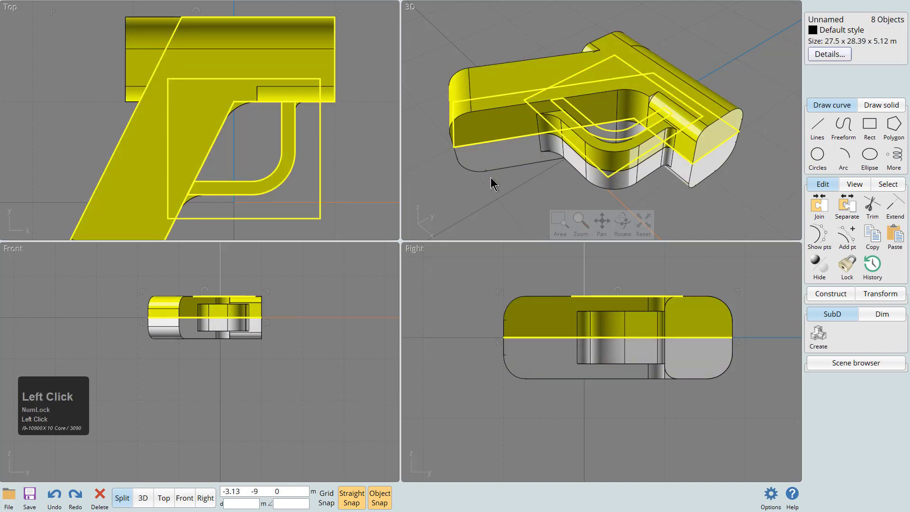
Hide all curves in the scene by object type.
{"action": "left_click", "coordinate": [820, 364]}
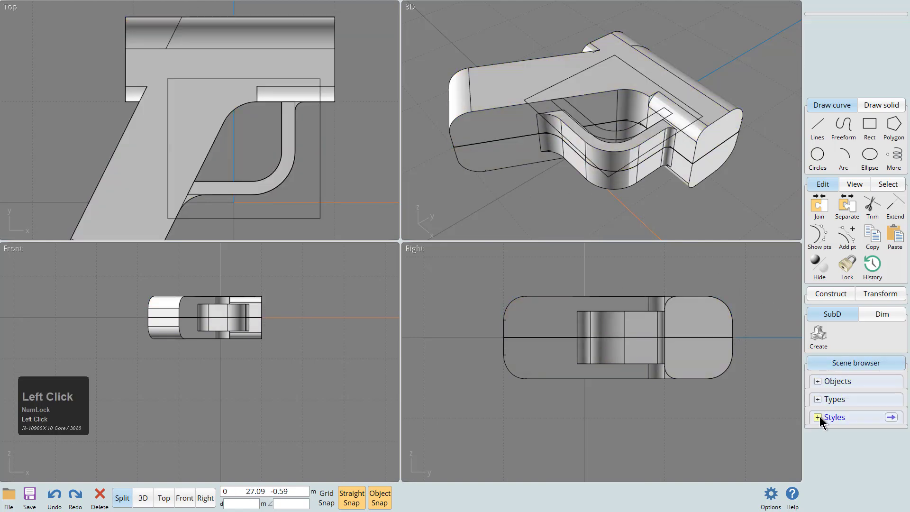
{"action": "left_click", "coordinate": [817, 381]}
{"action": "left_click", "coordinate": [816, 410]}
{"action": "left_click", "coordinate": [815, 426]}
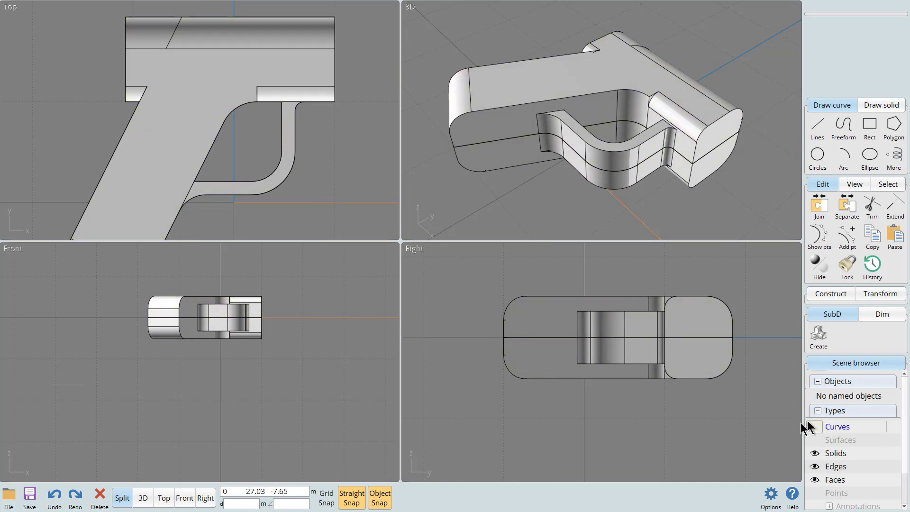
Unite the upper and lower halves of the body into one solid.
{"action": "right_click_drag", "start_coordinate": [538, 128], "coordinate": [592, 148]}
{"action": "left_click", "coordinate": [592, 147]}
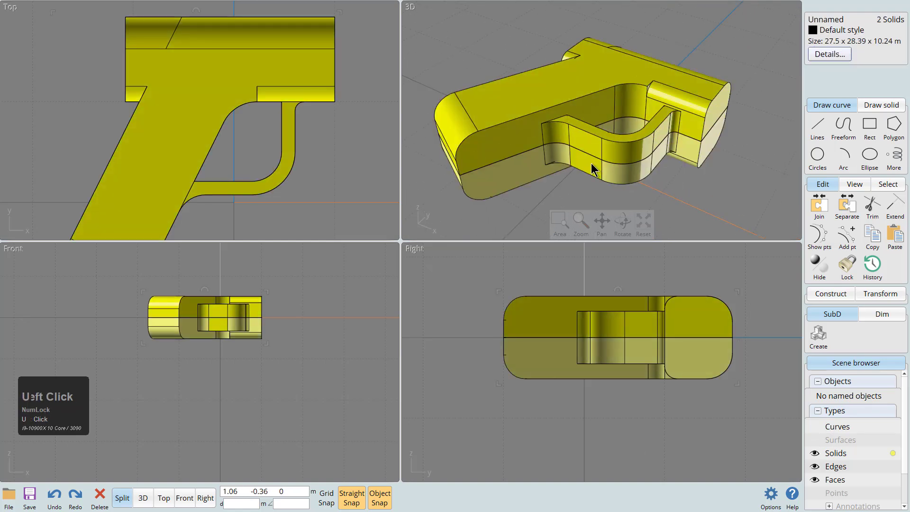
{"action": "left_click", "coordinate": [621, 114]}
Draw a corner rectangle of about 5.7 by 3.9 m on the flat barrel face where the guard attaches.
{"action": "right_click_drag", "start_coordinate": [621, 114], "coordinate": [592, 100]}
{"action": "middle_click_drag", "start_coordinate": [594, 102], "coordinate": [563, 113]}
{"action": "scroll", "coordinate": [246, 304], "scroll_direction": "up", "scroll_amount": 1}
{"action": "scroll", "coordinate": [247, 311], "scroll_direction": "up", "scroll_amount": 2}
{"action": "left_click", "coordinate": [868, 127]}
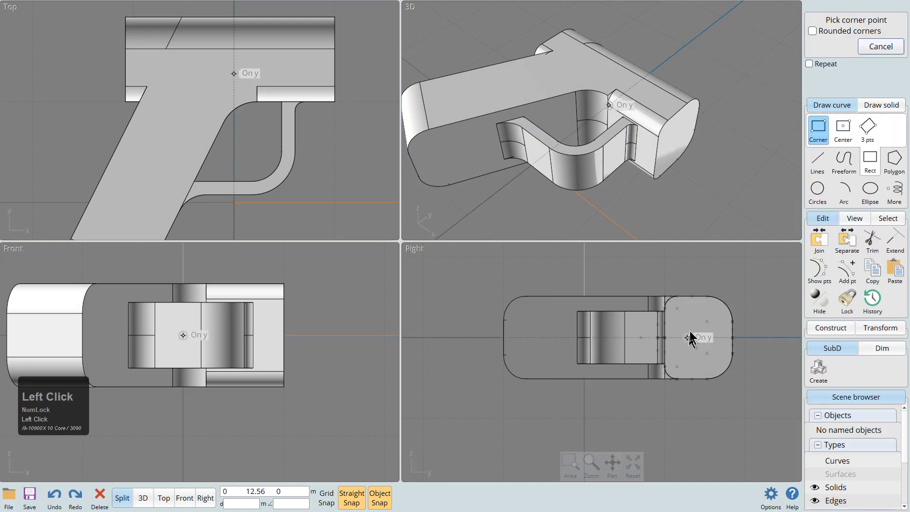
{"action": "right_click_drag", "start_coordinate": [647, 172], "coordinate": [668, 115]}
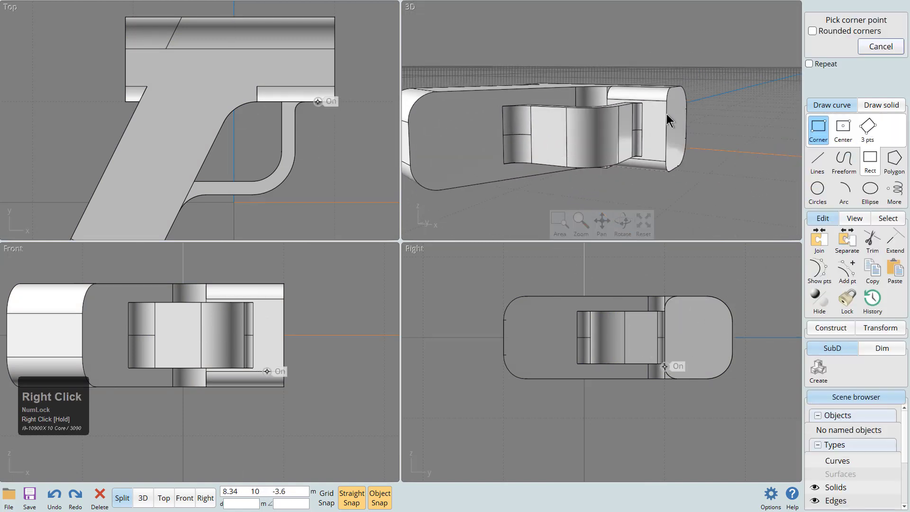
{"action": "scroll", "coordinate": [644, 124], "scroll_direction": "up", "scroll_amount": 3}
{"action": "left_click", "coordinate": [642, 113]}
{"action": "middle_click_drag", "start_coordinate": [573, 140], "coordinate": [564, 137]}
{"action": "right_click_drag", "start_coordinate": [563, 137], "coordinate": [593, 127]}
{"action": "right_click", "coordinate": [595, 124]}
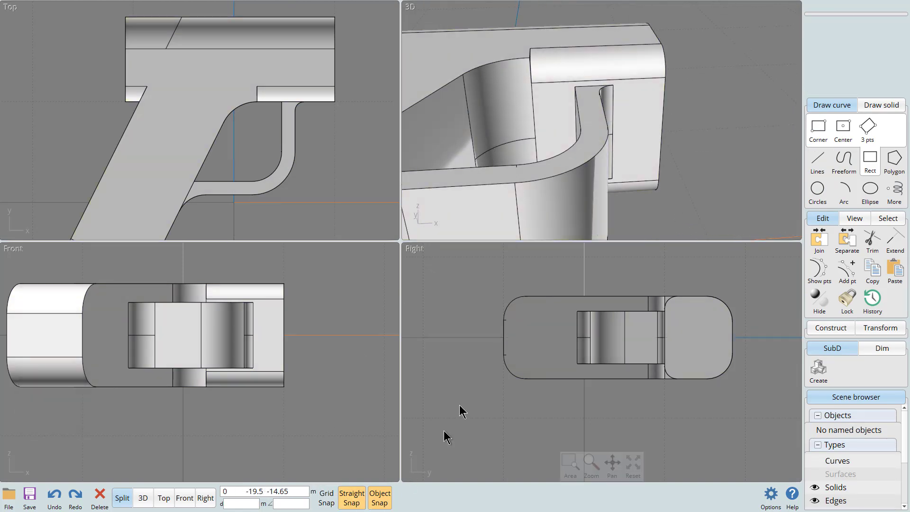
{"action": "right_click", "coordinate": [605, 122]}
{"action": "left_click", "coordinate": [638, 94]}
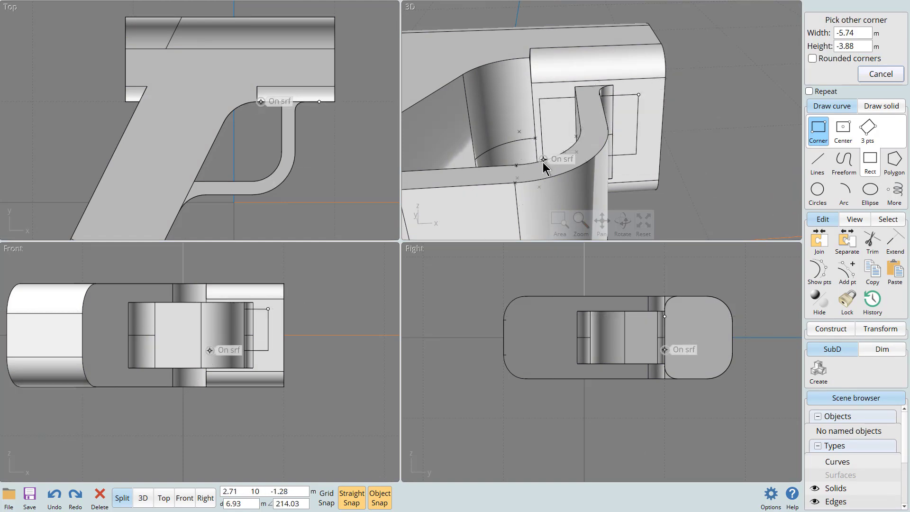
{"action": "left_click", "coordinate": [543, 157]}
Move the rectangle down on the flat face so it is centred on the body's mid-height.
{"action": "right_click_drag", "start_coordinate": [637, 150], "coordinate": [611, 159]}
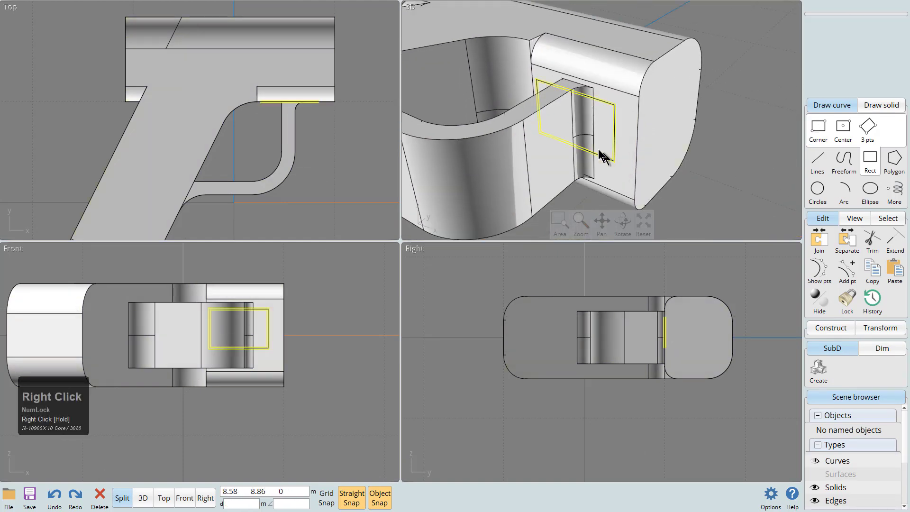
{"action": "left_click_drag", "start_coordinate": [614, 144], "coordinate": [612, 150]}
{"action": "left_click", "coordinate": [714, 140]}
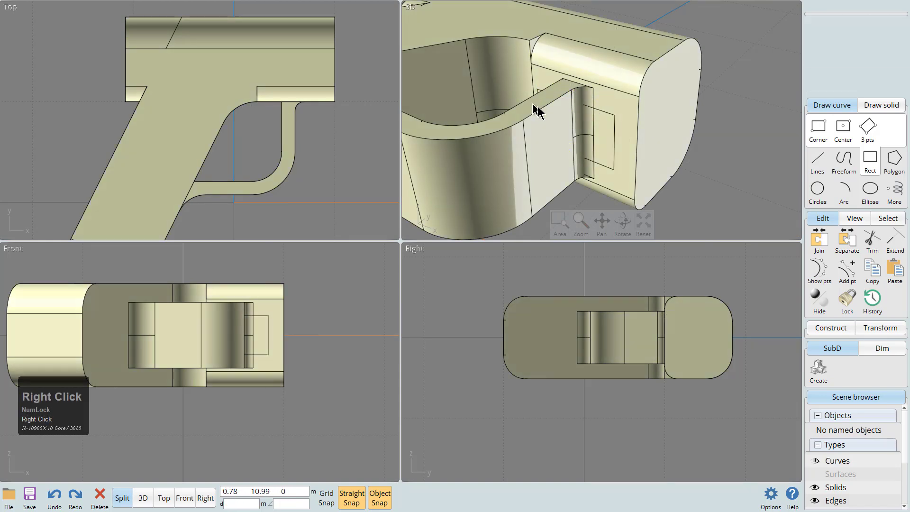
Resize the rectangle on the barrel face to about 10.4 by 3.9 m, extending it back past the grip corner.
{"action": "right_click_drag", "start_coordinate": [529, 105], "coordinate": [563, 123]}
{"action": "left_click", "coordinate": [539, 128]}
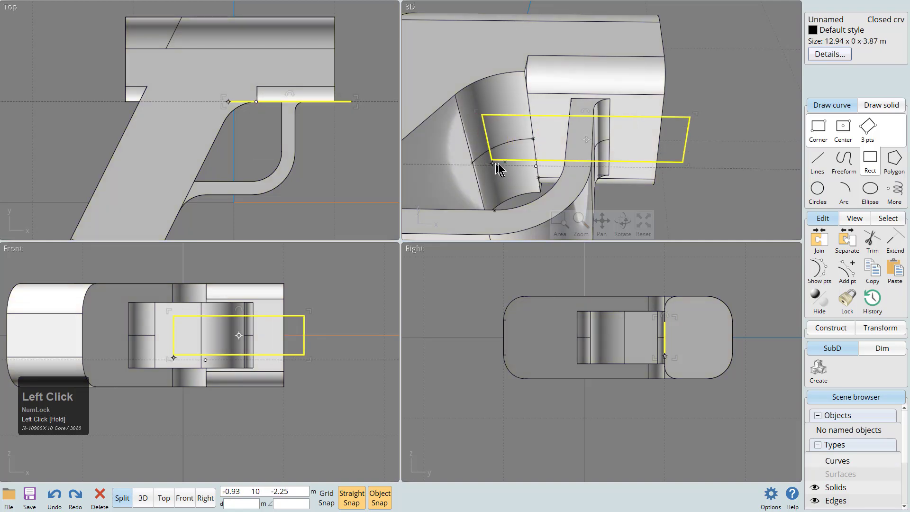
{"action": "left_click_drag", "start_coordinate": [528, 163], "coordinate": [546, 162]}
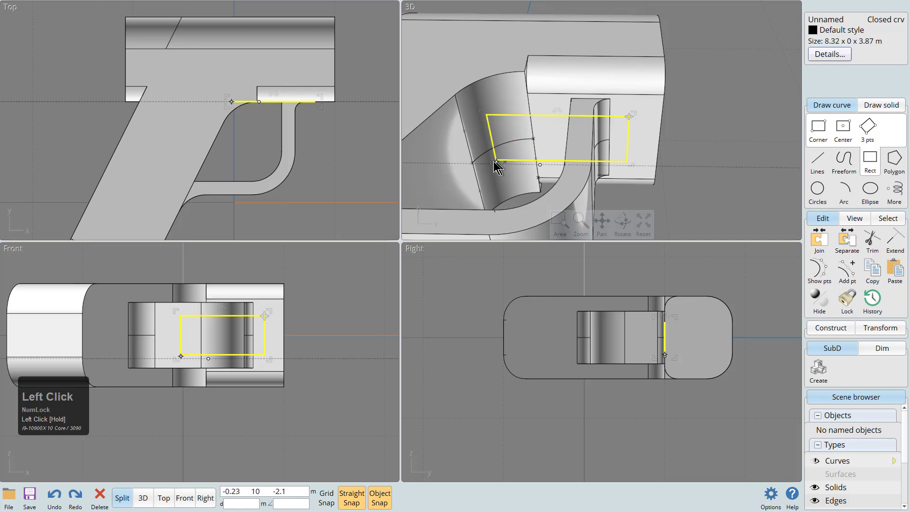
{"action": "left_click", "coordinate": [717, 142]}
{"action": "right_click_drag", "start_coordinate": [709, 163], "coordinate": [672, 170]}
{"action": "left_click", "coordinate": [600, 133]}
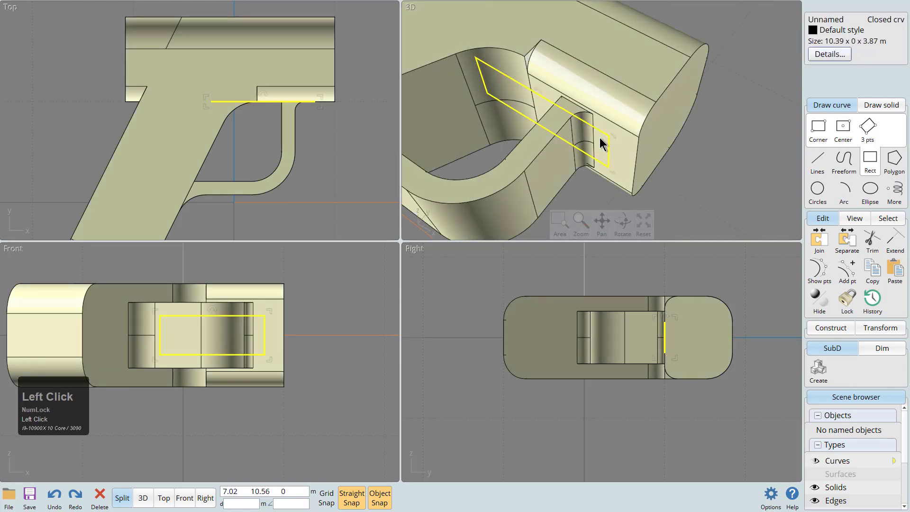
Extrude the rectangle down from the barrel face into a solid block inside the guard opening.
{"action": "key", "text": "e"}
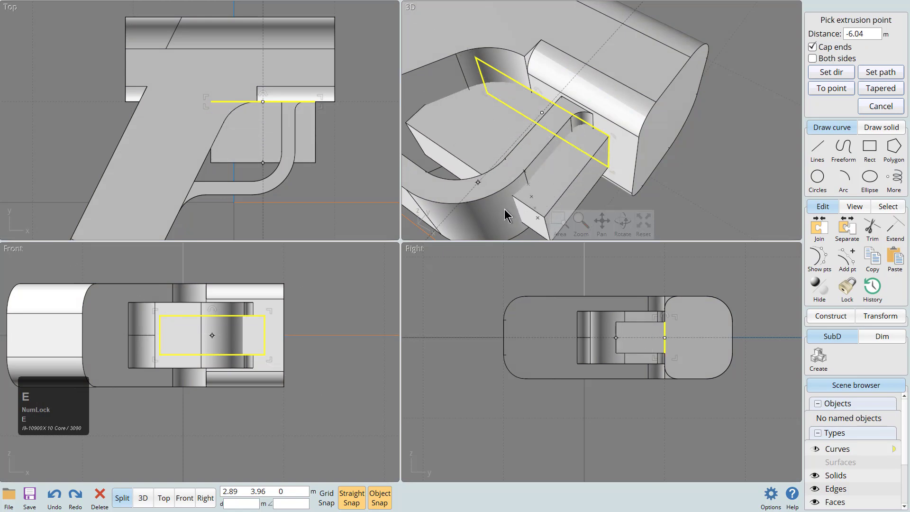
{"action": "left_click", "coordinate": [507, 215]}
{"action": "scroll", "coordinate": [594, 156], "scroll_direction": "down", "scroll_amount": 2}
{"action": "left_click", "coordinate": [575, 167]}
Shift the block back into the grip and resize it to about 10.4 by 8.1 by 3.6 m, reaching up into the body.
{"action": "left_click_drag", "start_coordinate": [305, 145], "coordinate": [251, 143]}
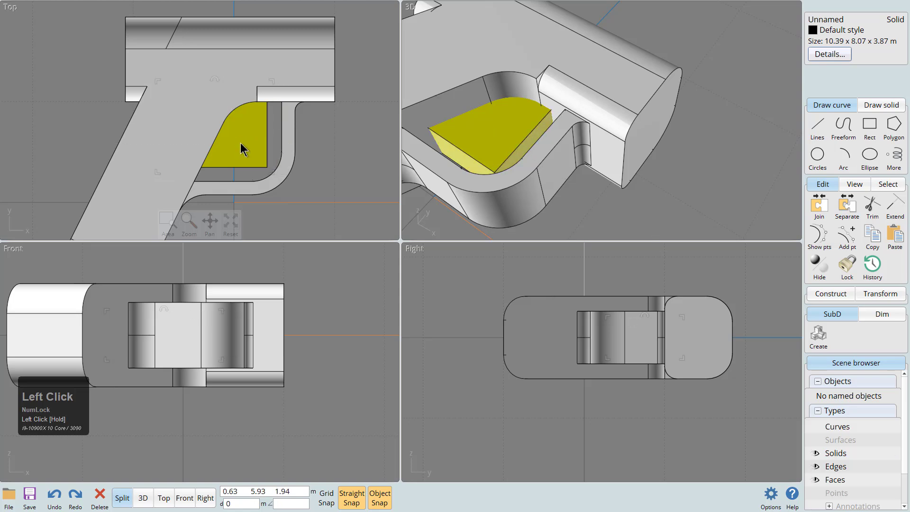
{"action": "left_click", "coordinate": [333, 169]}
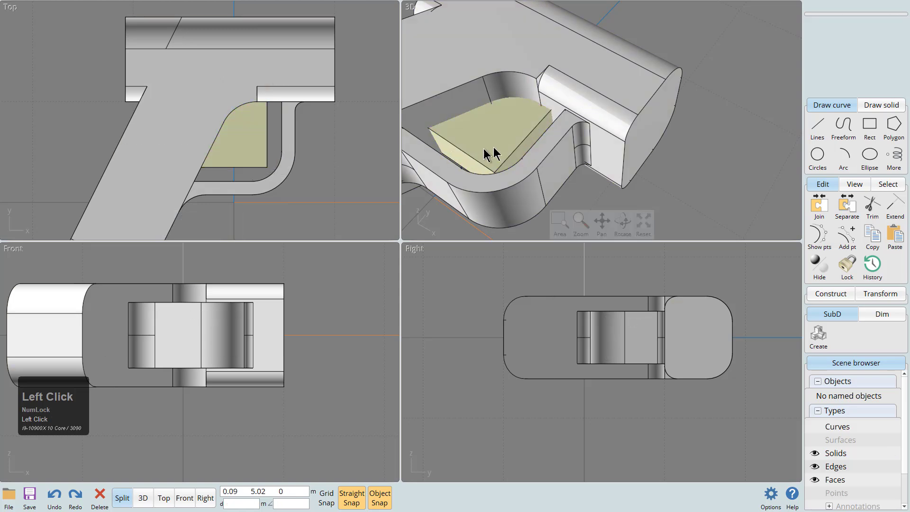
{"action": "left_click", "coordinate": [495, 127]}
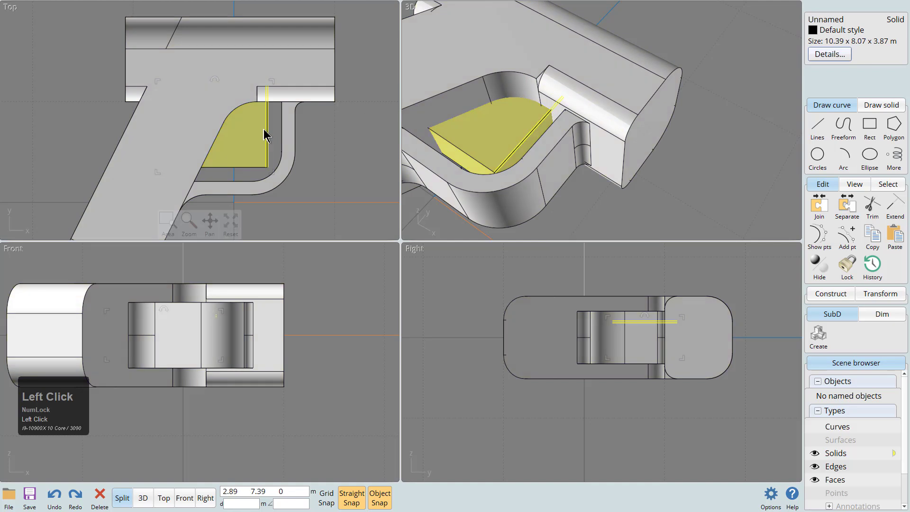
{"action": "mouse_move", "coordinate": [684, 318]}
{"action": "left_mouse_down"}
{"action": "mouse_move", "coordinate": [690, 307]}
{"action": "mouse_move", "coordinate": [685, 326]}
{"action": "left_mouse_up"}
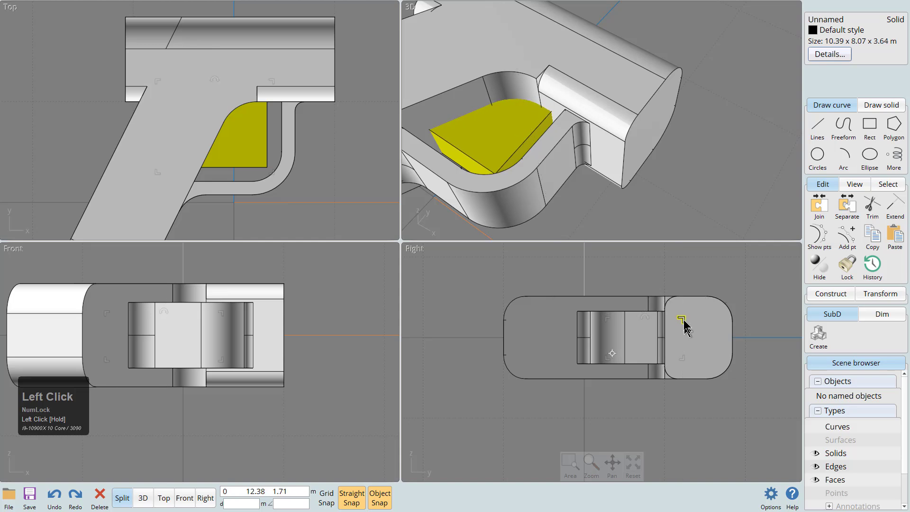
Subtract the block from the body to cut a trigger pocket above and behind the guard opening.
{"action": "left_click", "coordinate": [543, 66]}
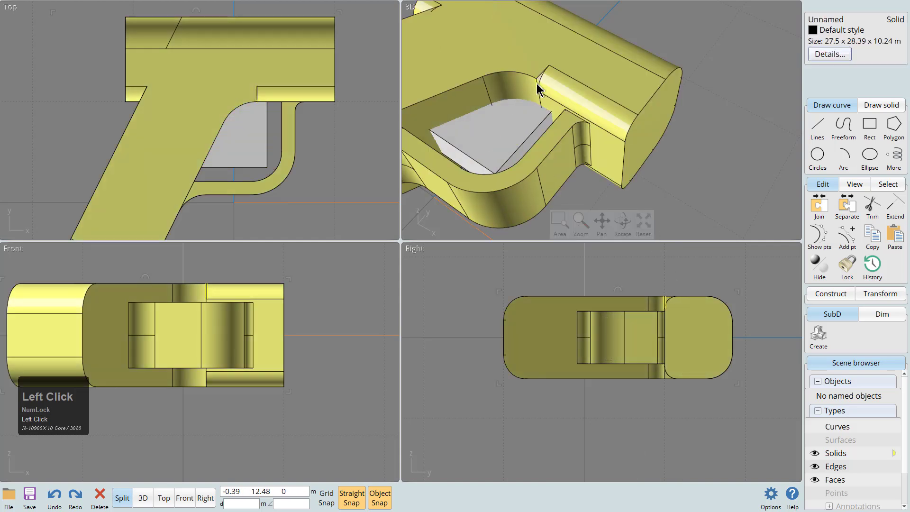
{"action": "key", "text": "b"}
{"action": "left_click", "coordinate": [512, 135]}
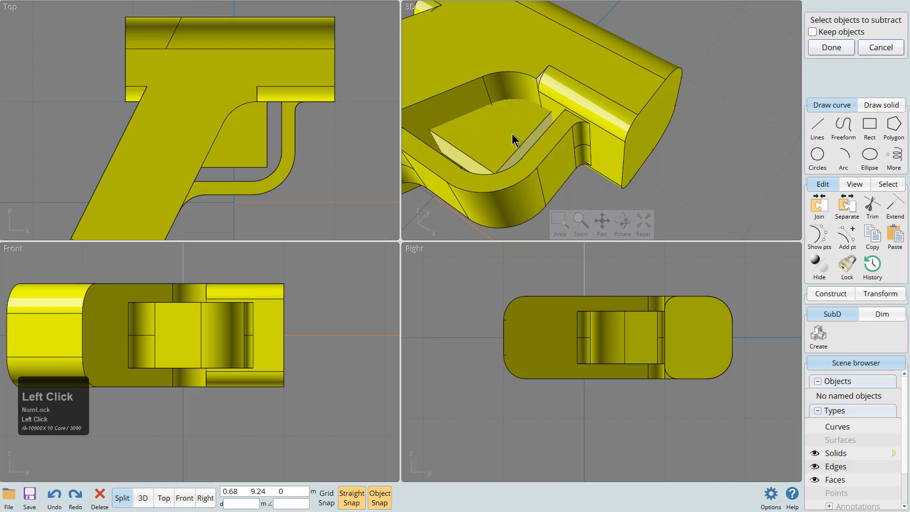
{"action": "right_click", "coordinate": [509, 134]}
Fillet the pocket's short front edge on the barrel face with a circular 0.49 m radius.
{"action": "mouse_move", "coordinate": [510, 134]}
{"action": "right_mouse_down"}
{"action": "mouse_move", "coordinate": [524, 138]}
{"action": "mouse_move", "coordinate": [571, 95]}
{"action": "mouse_move", "coordinate": [499, 139]}
{"action": "right_mouse_up"}
{"action": "middle_click_drag", "start_coordinate": [498, 132], "coordinate": [595, 138]}
{"action": "right_click_drag", "start_coordinate": [595, 138], "coordinate": [652, 109]}
{"action": "left_click", "coordinate": [652, 109]}
{"action": "scroll", "coordinate": [652, 109], "scroll_direction": "up", "scroll_amount": 5}
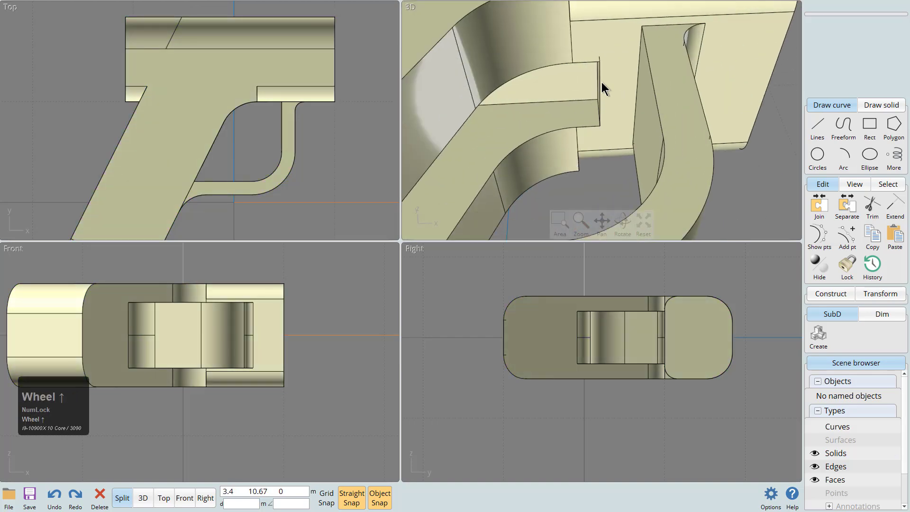
{"action": "left_click", "coordinate": [600, 81]}
{"action": "right_click_drag", "start_coordinate": [601, 81], "coordinate": [534, 57]}
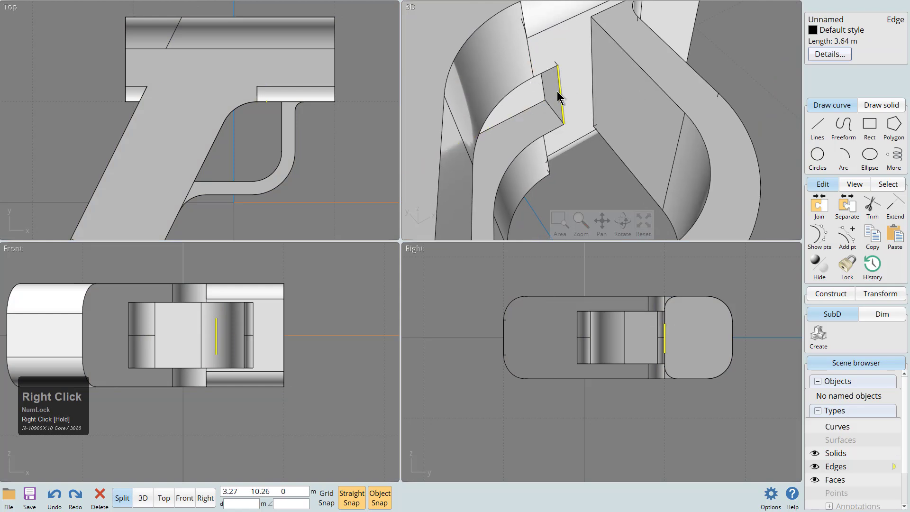
{"action": "key", "text": "f"}
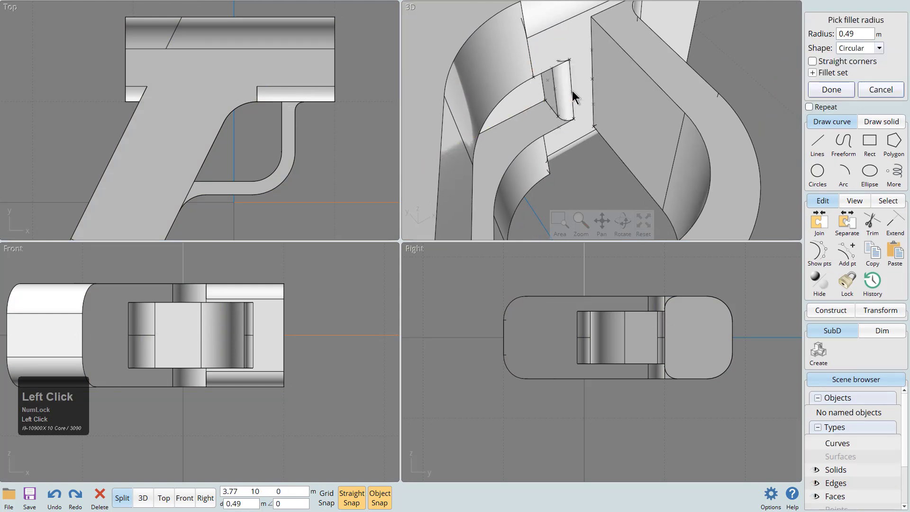
{"action": "right_click", "coordinate": [573, 90]}
Fillet the pocket's opposite end edge on the grip wall with the same 0.49 m radius.
{"action": "right_click_drag", "start_coordinate": [588, 102], "coordinate": [549, 130]}
{"action": "middle_click_drag", "start_coordinate": [550, 131], "coordinate": [625, 120]}
{"action": "right_click_drag", "start_coordinate": [626, 120], "coordinate": [550, 118]}
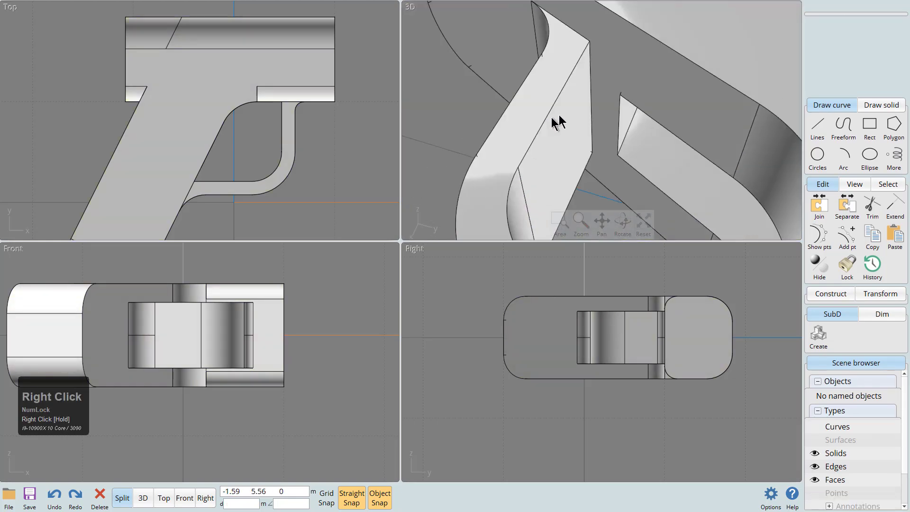
{"action": "left_click", "coordinate": [616, 118]}
{"action": "right_click", "coordinate": [618, 118]}
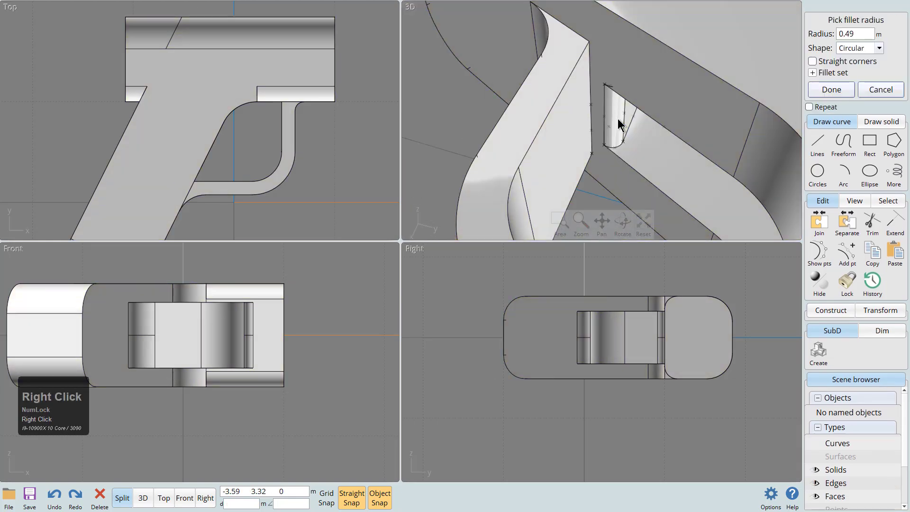
{"action": "right_click", "coordinate": [618, 118]}
Try to extrude the trigger pocket's floor face out into the guard opening.
{"action": "scroll", "coordinate": [618, 118], "scroll_direction": "down", "scroll_amount": 5}
{"action": "right_click_drag", "start_coordinate": [618, 124], "coordinate": [675, 146]}
{"action": "scroll", "coordinate": [586, 118], "scroll_direction": "up", "scroll_amount": 3}
{"action": "middle_click_drag", "start_coordinate": [585, 119], "coordinate": [535, 137]}
{"action": "mouse_move", "coordinate": [535, 137]}
{"action": "right_mouse_down"}
{"action": "mouse_move", "coordinate": [575, 90]}
{"action": "mouse_move", "coordinate": [538, 125]}
{"action": "right_mouse_up"}
{"action": "left_click", "coordinate": [583, 129]}
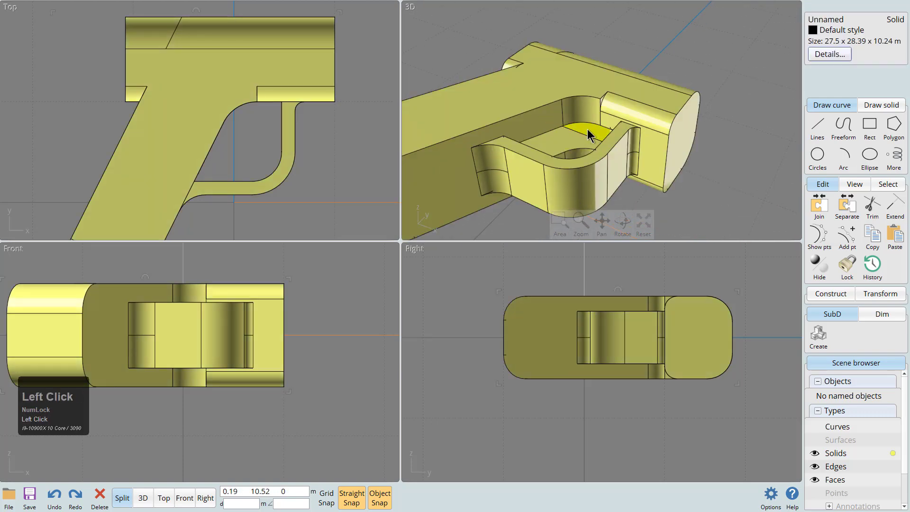
{"action": "left_click", "coordinate": [587, 129]}
{"action": "left_click", "coordinate": [590, 129]}
{"action": "left_click", "coordinate": [590, 128]}
{"action": "left_click", "coordinate": [590, 129]}
{"action": "right_click_drag", "start_coordinate": [593, 139], "coordinate": [570, 163]}
{"action": "left_click", "coordinate": [584, 101]}
{"action": "left_click", "coordinate": [586, 101]}
{"action": "left_click_drag", "start_coordinate": [577, 127], "coordinate": [257, 116], "text": "ctrl"}
{"action": "key", "text": "e"}
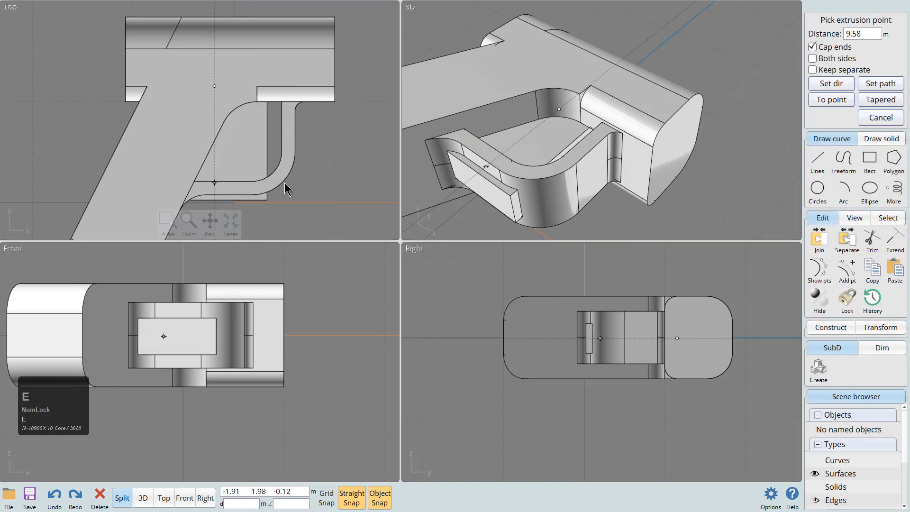
{"action": "left_click", "coordinate": [500, 145]}
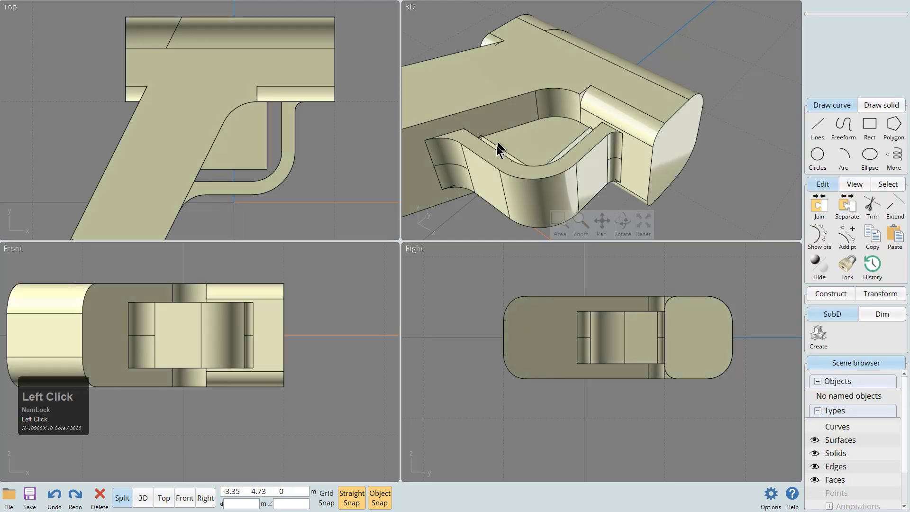
Check the extruded block's faces from several angles to see whether it is separate from the body.
{"action": "right_click_drag", "start_coordinate": [583, 82], "coordinate": [609, 159]}
{"action": "middle_click", "coordinate": [566, 127]}
{"action": "scroll", "coordinate": [552, 126], "scroll_direction": "up", "scroll_amount": 3}
{"action": "middle_click_drag", "start_coordinate": [610, 161], "coordinate": [582, 91]}
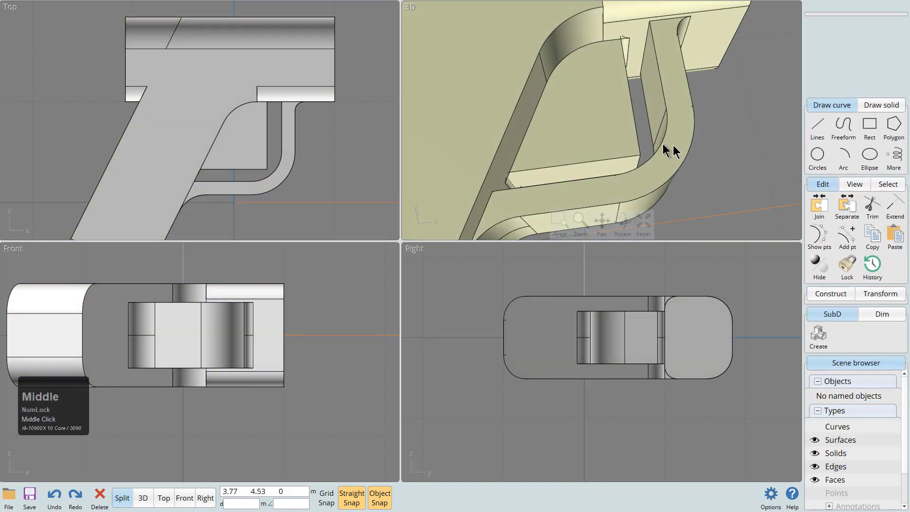
{"action": "left_click", "coordinate": [602, 135]}
{"action": "left_click", "coordinate": [709, 179]}
{"action": "left_click", "coordinate": [590, 118]}
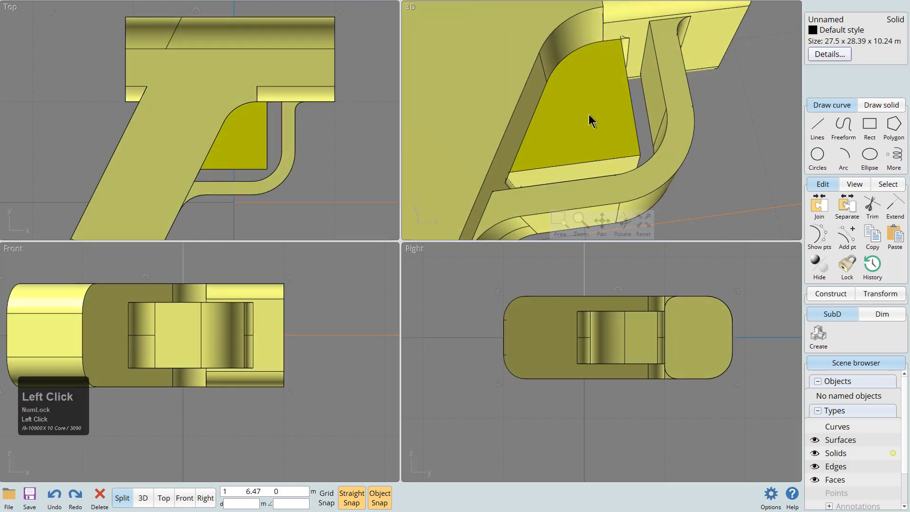
{"action": "left_click", "coordinate": [721, 172]}
{"action": "left_click", "coordinate": [675, 102]}
{"action": "left_click", "coordinate": [581, 105]}
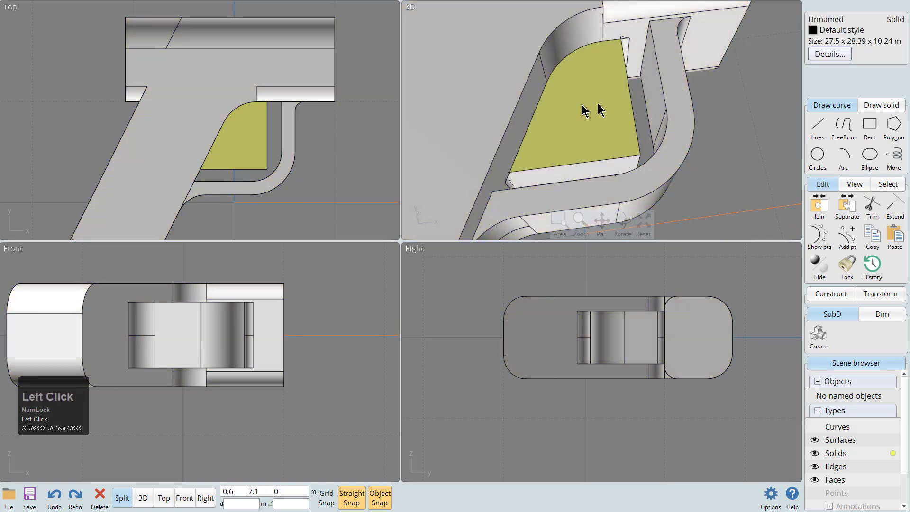
{"action": "left_click", "coordinate": [754, 149]}
{"action": "left_click", "coordinate": [588, 130]}
{"action": "left_click", "coordinate": [585, 130]}
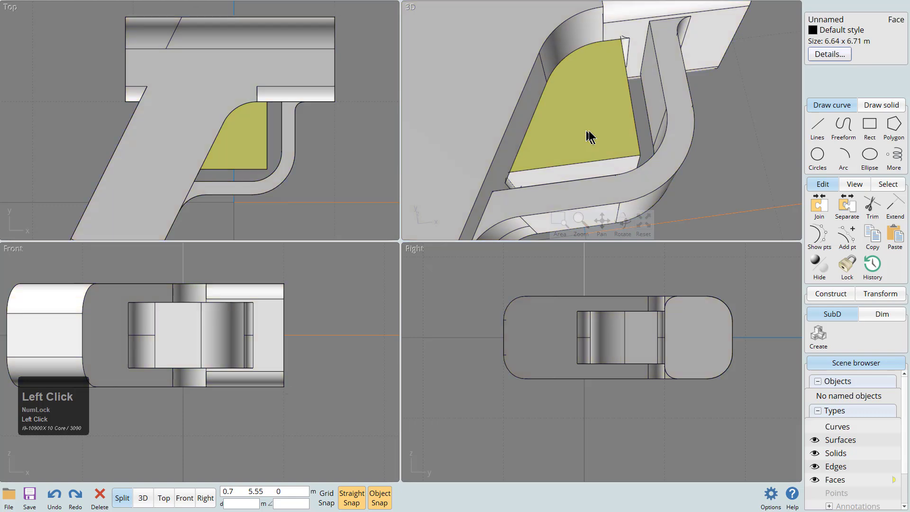
{"action": "scroll", "coordinate": [642, 135], "scroll_direction": "down", "scroll_amount": 5}
{"action": "right_click_drag", "start_coordinate": [640, 136], "coordinate": [569, 77]}
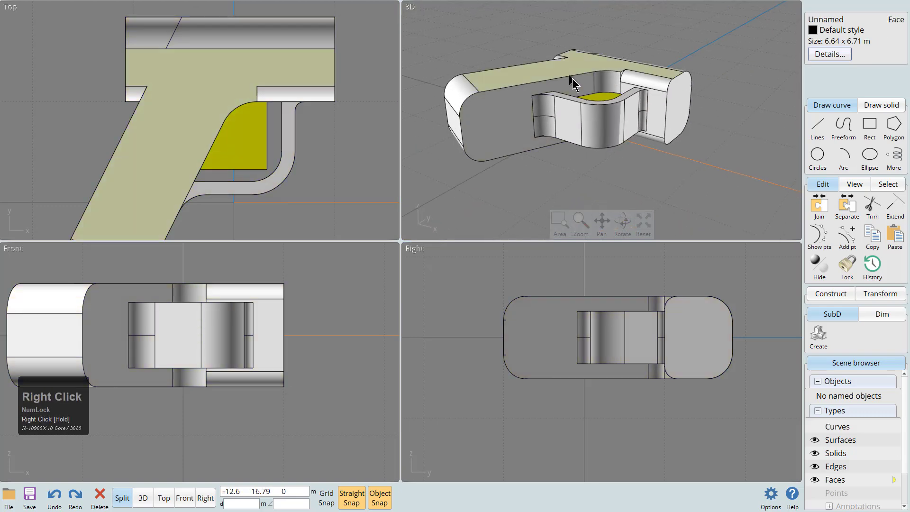
{"action": "scroll", "coordinate": [592, 115], "scroll_direction": "up", "scroll_amount": 6}
{"action": "right_click_drag", "start_coordinate": [593, 121], "coordinate": [620, 92]}
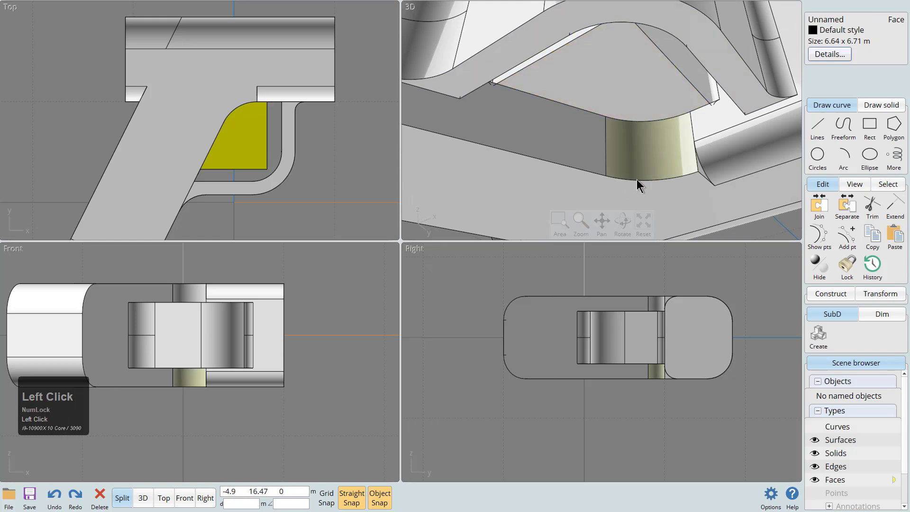
Try to move the extruded block on its own, and undo the moves and the extrusion.
{"action": "scroll", "coordinate": [637, 184], "scroll_direction": "down", "scroll_amount": 5}
{"action": "left_click", "coordinate": [729, 207]}
{"action": "mouse_move", "coordinate": [624, 129]}
{"action": "left_mouse_down"}
{"action": "mouse_move", "coordinate": [512, 85]}
{"action": "mouse_move", "coordinate": [630, 124]}
{"action": "mouse_move", "coordinate": [611, 131]}
{"action": "left_mouse_up"}
{"action": "key", "text": "ctrl+z"}
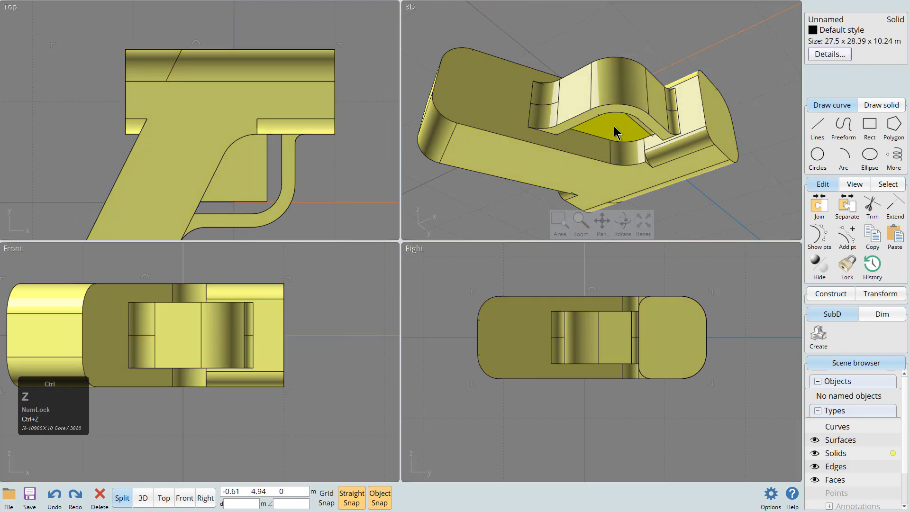
{"action": "right_click_drag", "start_coordinate": [666, 122], "coordinate": [661, 156]}
{"action": "left_click_drag", "start_coordinate": [588, 90], "coordinate": [661, 133]}
{"action": "key", "text": "ctrl+z"}
{"action": "left_click", "coordinate": [661, 133]}
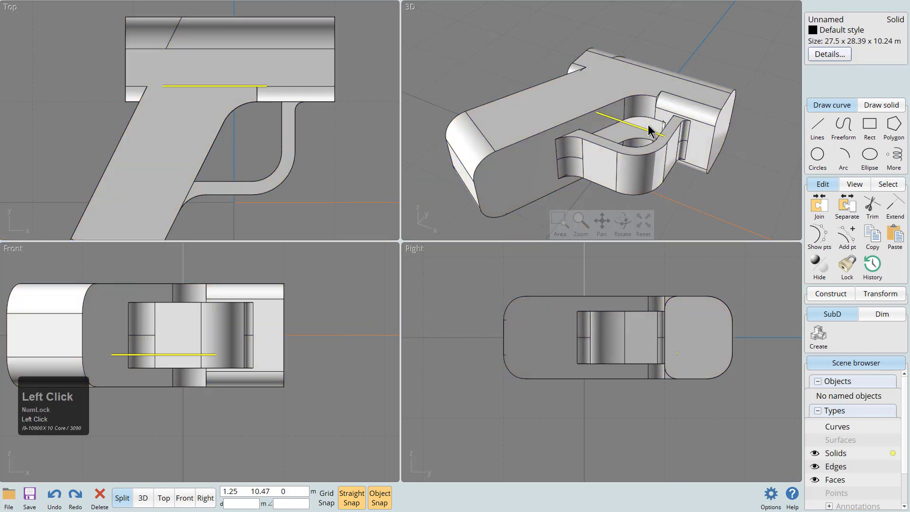
Copy the pocket's floor face as a separate surface and move it slightly out from the floor toward the guard.
{"action": "left_click", "coordinate": [647, 124]}
{"action": "left_click", "coordinate": [650, 94]}
{"action": "left_click", "coordinate": [653, 122]}
{"action": "left_click", "coordinate": [654, 126]}
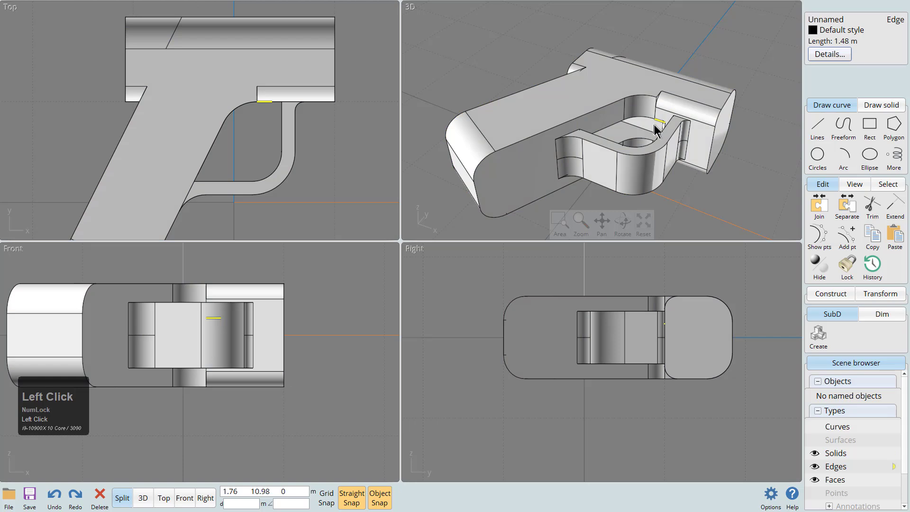
{"action": "scroll", "coordinate": [665, 145], "scroll_direction": "up", "scroll_amount": 5}
{"action": "right_click_drag", "start_coordinate": [621, 86], "coordinate": [619, 3]}
{"action": "middle_click_drag", "start_coordinate": [613, 98], "coordinate": [635, 41]}
{"action": "right_click_drag", "start_coordinate": [637, 43], "coordinate": [672, 91]}
{"action": "left_click", "coordinate": [652, 128]}
{"action": "left_click", "coordinate": [647, 131]}
{"action": "mouse_move", "coordinate": [646, 130]}
{"action": "right_mouse_down"}
{"action": "mouse_move", "coordinate": [640, 152]}
{"action": "mouse_move", "coordinate": [641, 138]}
{"action": "right_mouse_up"}
{"action": "left_click", "coordinate": [653, 81]}
{"action": "left_click_drag", "start_coordinate": [662, 83], "coordinate": [231, 98]}
{"action": "left_click", "coordinate": [346, 153]}
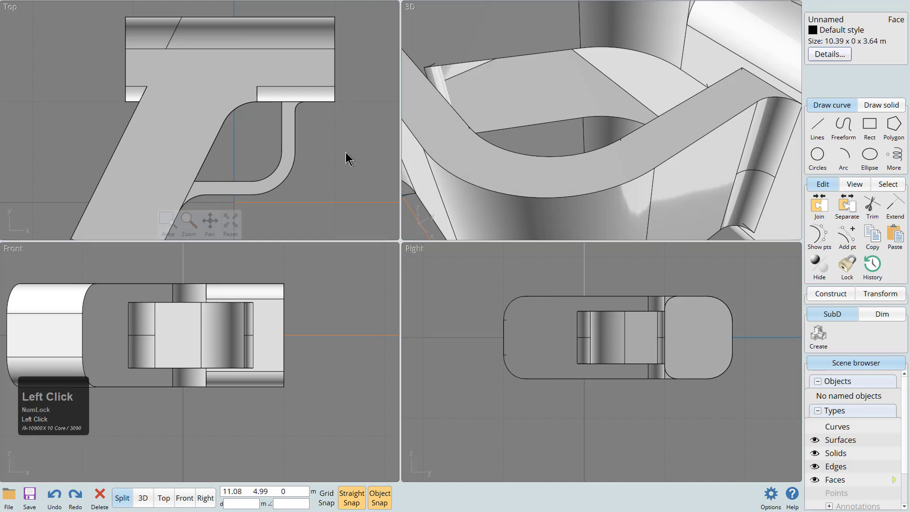
Hide the body and extrude the copied surface about 8.6 m toward the guard into a solid block.
{"action": "left_click", "coordinate": [291, 69]}
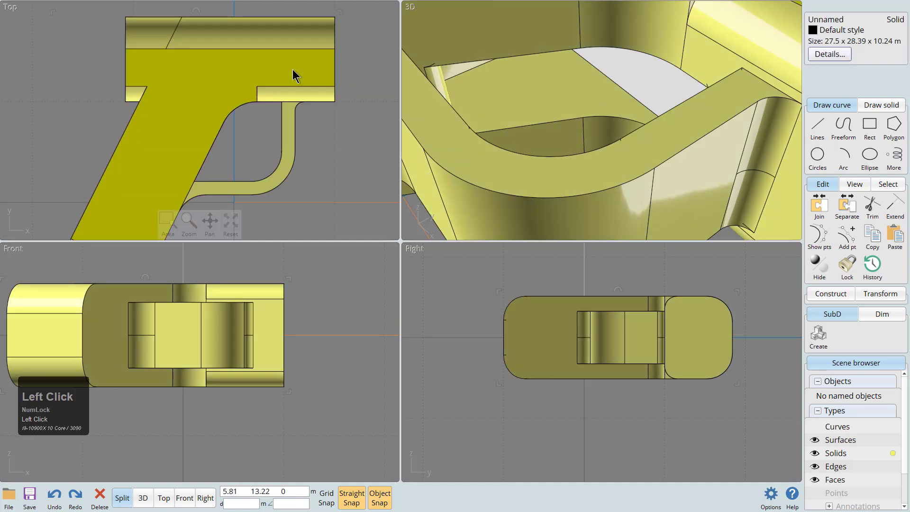
{"action": "key", "text": "Delete"}
{"action": "left_click", "coordinate": [237, 99]}
{"action": "left_click", "coordinate": [670, 71]}
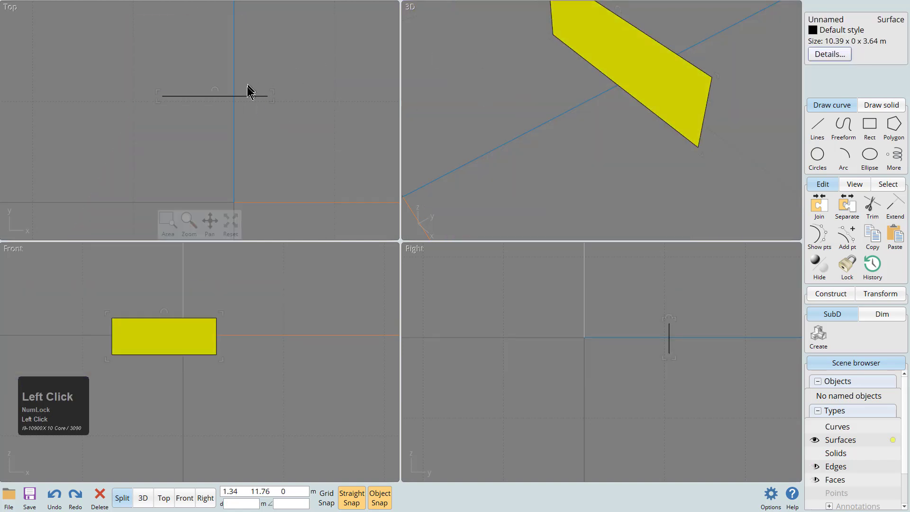
{"action": "key", "text": "e"}
{"action": "left_click", "coordinate": [237, 182]}
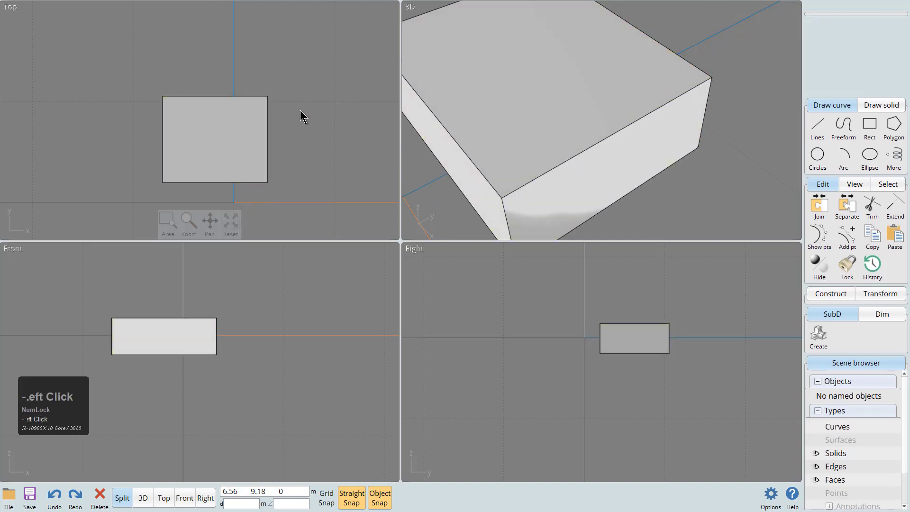
Show the hidden body again while keeping the curves hidden.
{"action": "key", "text": "ctrl+v"}
{"action": "left_click", "coordinate": [350, 153]}
{"action": "left_click", "coordinate": [815, 427]}
Scale the trigger block down to about 8.5 by 7.6 m so it clears the curved guard.
{"action": "left_click", "coordinate": [259, 147]}
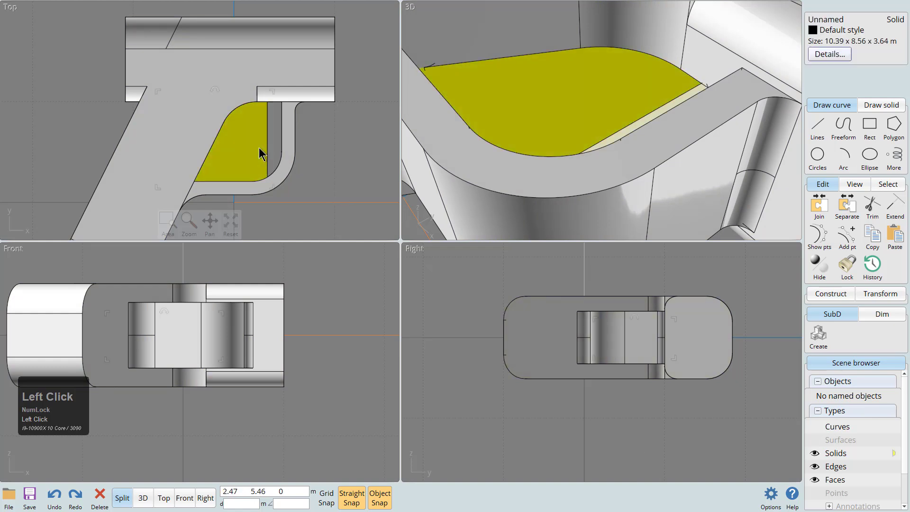
{"action": "left_click_drag", "start_coordinate": [276, 192], "coordinate": [250, 180]}
{"action": "left_click", "coordinate": [338, 185]}
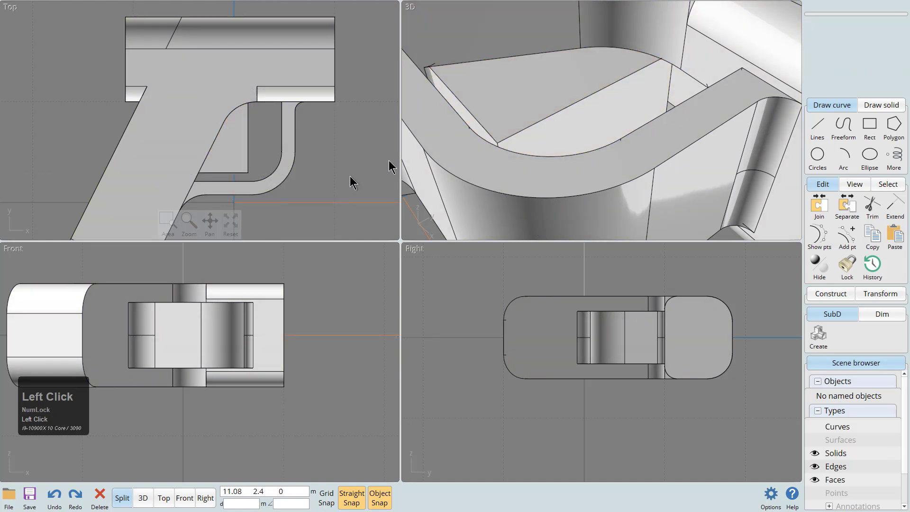
Select the trigger block and scale it slightly thinner across the width of the body.
{"action": "scroll", "coordinate": [561, 127], "scroll_direction": "down", "scroll_amount": 4}
{"action": "mouse_move", "coordinate": [562, 127]}
{"action": "right_mouse_down"}
{"action": "mouse_move", "coordinate": [608, 150]}
{"action": "mouse_move", "coordinate": [607, 27]}
{"action": "mouse_move", "coordinate": [609, 61]}
{"action": "mouse_move", "coordinate": [570, 118]}
{"action": "right_mouse_up"}
{"action": "left_click", "coordinate": [570, 118]}
{"action": "left_click", "coordinate": [570, 117]}
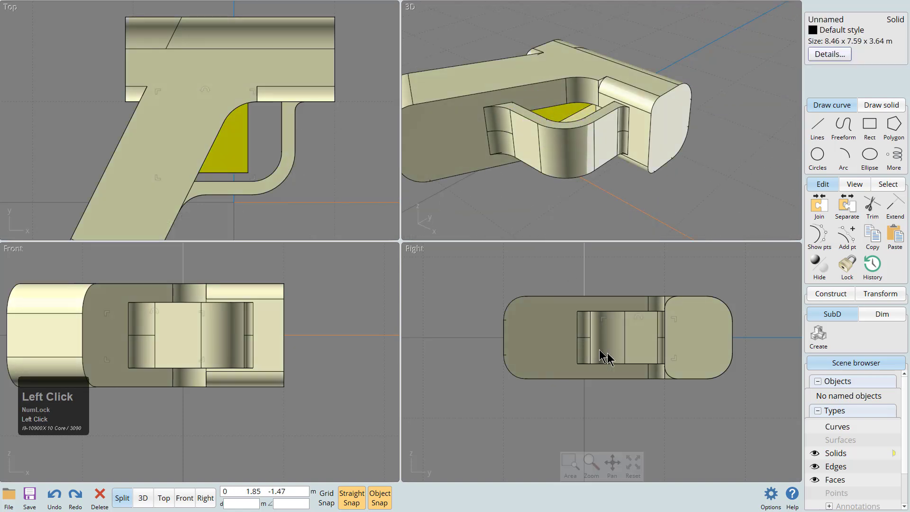
{"action": "mouse_move", "coordinate": [677, 323]}
{"action": "left_mouse_down"}
{"action": "mouse_move", "coordinate": [677, 332]}
{"action": "mouse_move", "coordinate": [676, 323]}
{"action": "left_mouse_up"}
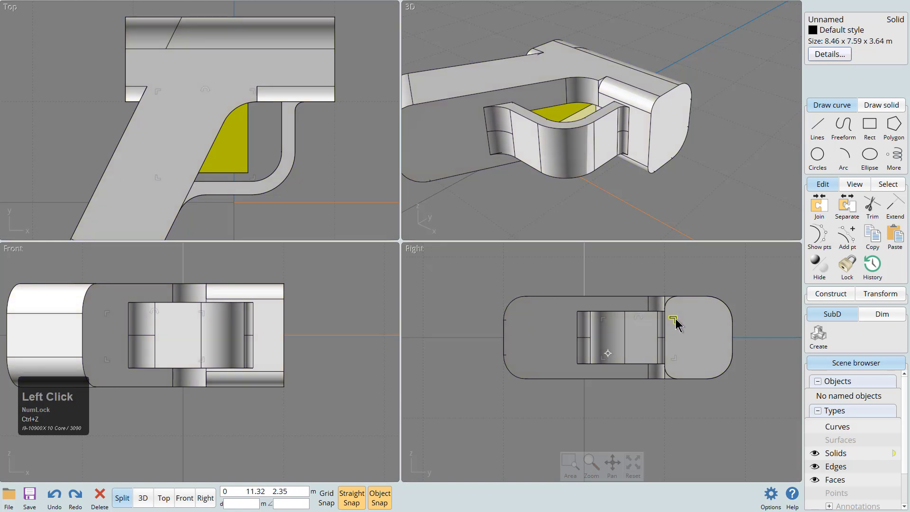
{"action": "left_click_drag", "start_coordinate": [677, 332], "coordinate": [673, 326]}
{"action": "left_click", "coordinate": [653, 169]}
{"action": "left_click", "coordinate": [692, 165]}
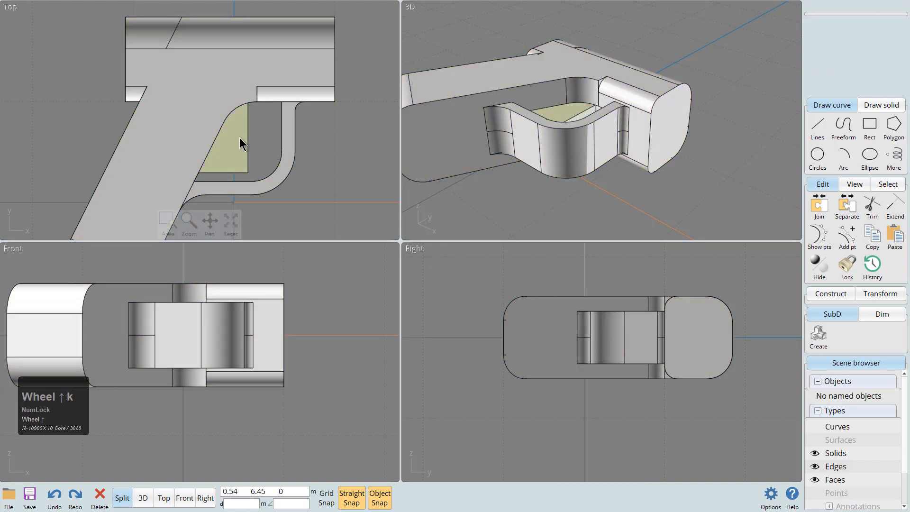
Draw a wavy control-point curve about 1.34 by 7 m that weaves across the trigger block's front edge.
{"action": "scroll", "coordinate": [240, 137], "scroll_direction": "up", "scroll_amount": 3}
{"action": "left_click", "coordinate": [843, 125]}
{"action": "middle_click_drag", "start_coordinate": [392, 138], "coordinate": [377, 124]}
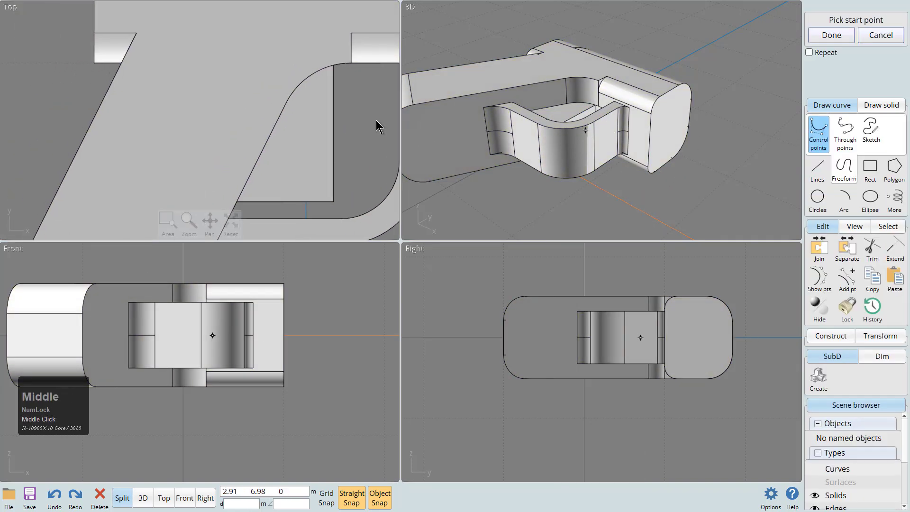
{"action": "scroll", "coordinate": [378, 123], "scroll_direction": "up", "scroll_amount": 2}
{"action": "left_click", "coordinate": [338, 62]}
{"action": "left_click", "coordinate": [310, 84]}
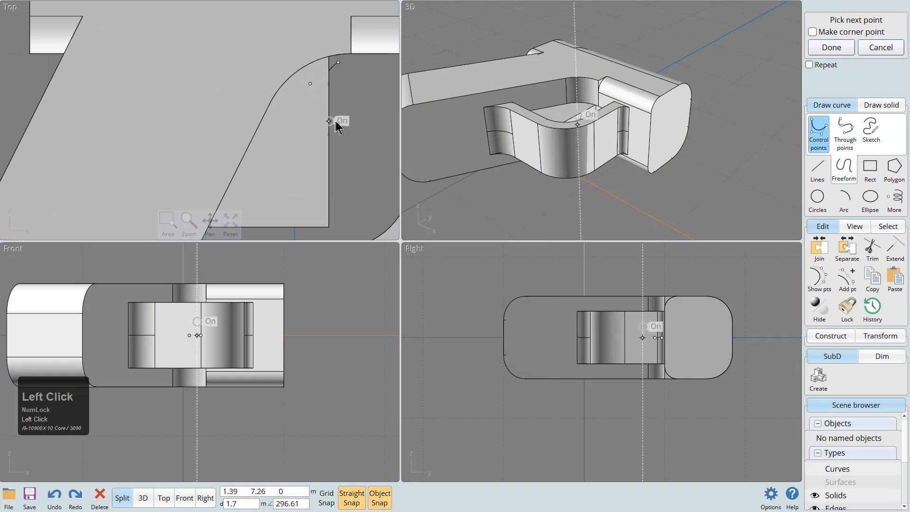
{"action": "left_click", "coordinate": [340, 118]}
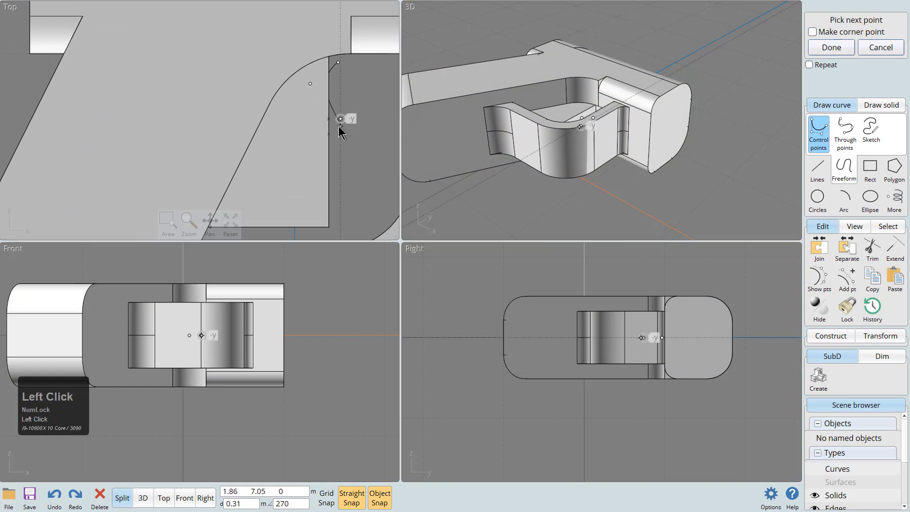
{"action": "left_click", "coordinate": [340, 129]}
{"action": "left_click", "coordinate": [314, 148]}
{"action": "left_click", "coordinate": [314, 174]}
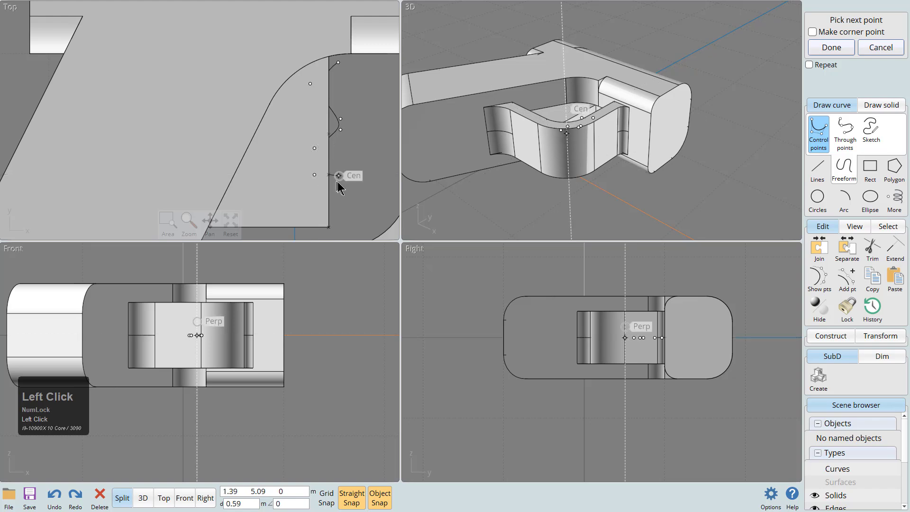
{"action": "left_click", "coordinate": [345, 184]}
{"action": "left_click", "coordinate": [335, 210]}
{"action": "left_click", "coordinate": [305, 217]}
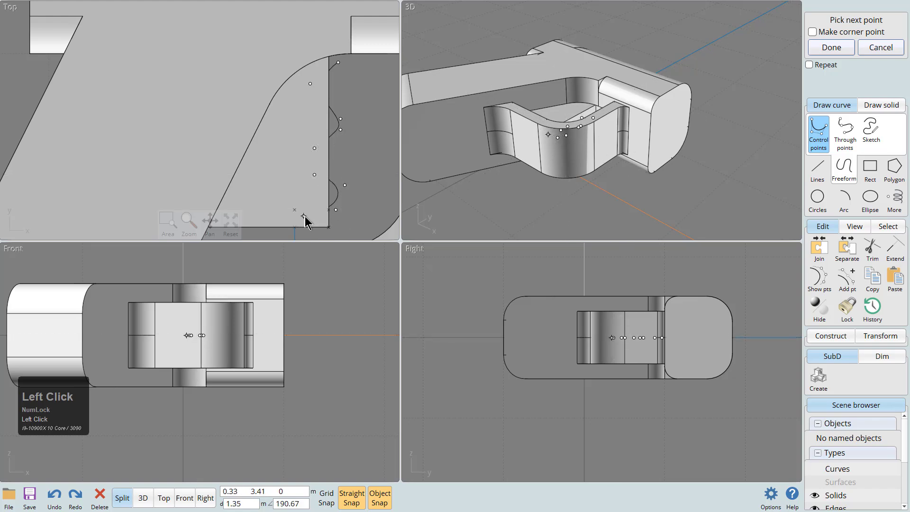
{"action": "middle_click_drag", "start_coordinate": [305, 237], "coordinate": [304, 193]}
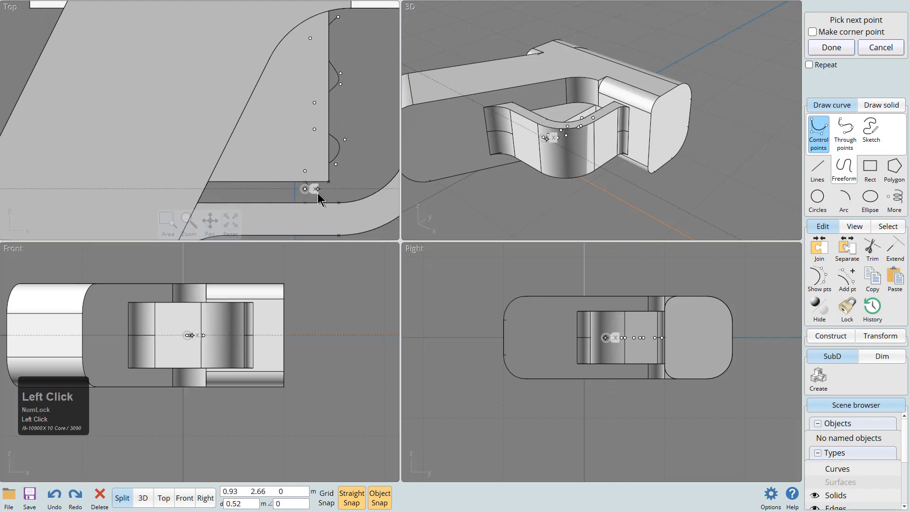
{"action": "right_click", "coordinate": [319, 193]}
Show the wavy curve's control points and lower one point of its upper outer bulge.
{"action": "middle_click_drag", "start_coordinate": [350, 123], "coordinate": [325, 146]}
{"action": "left_click", "coordinate": [322, 130]}
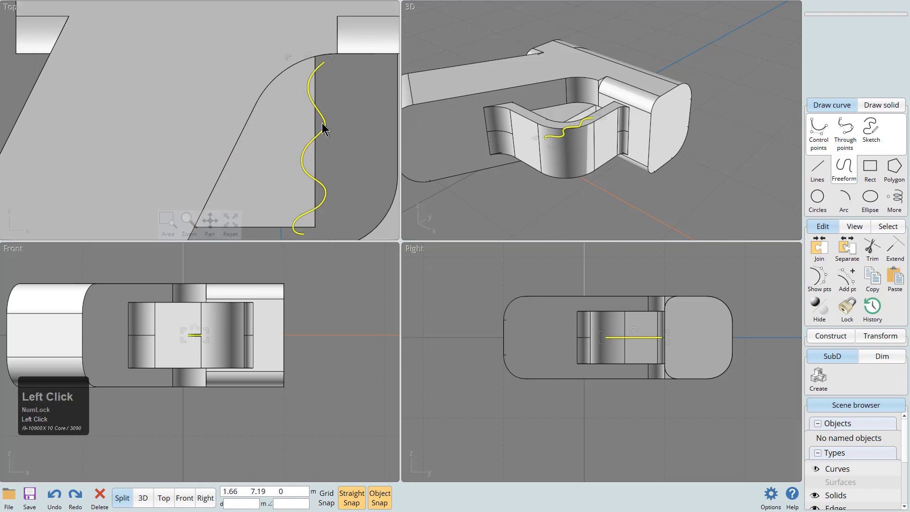
{"action": "left_click", "coordinate": [839, 288]}
{"action": "scroll", "coordinate": [314, 134], "scroll_direction": "up", "scroll_amount": 2}
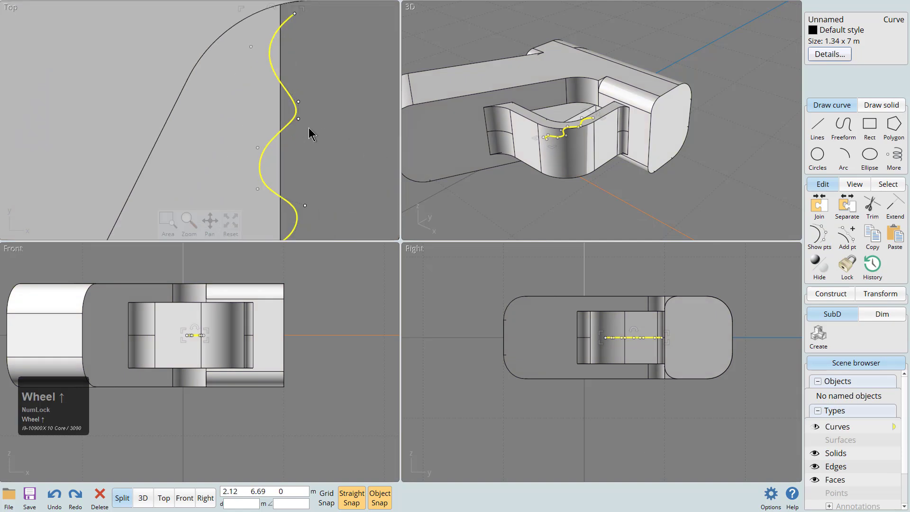
{"action": "left_click_drag", "start_coordinate": [299, 102], "coordinate": [303, 121]}
{"action": "scroll", "coordinate": [299, 129], "scroll_direction": "down", "scroll_amount": 3}
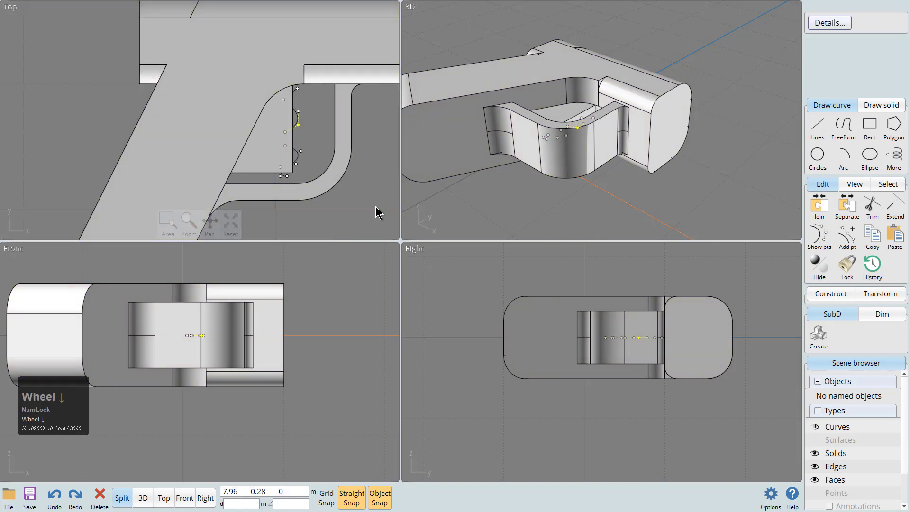
Hide the curve's control points and move the whole curve 6.65 m up along z, above the body.
{"action": "left_click", "coordinate": [820, 231]}
{"action": "left_click", "coordinate": [296, 117]}
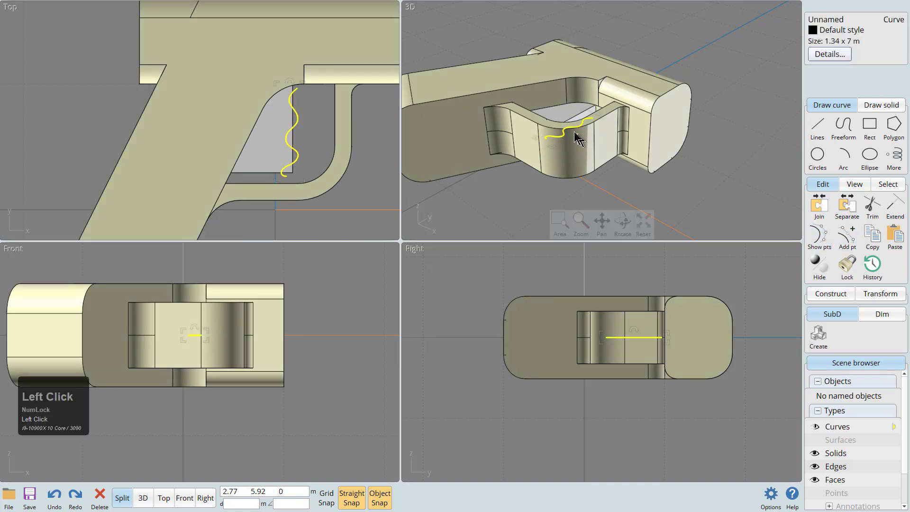
{"action": "left_click_drag", "start_coordinate": [650, 341], "coordinate": [650, 286]}
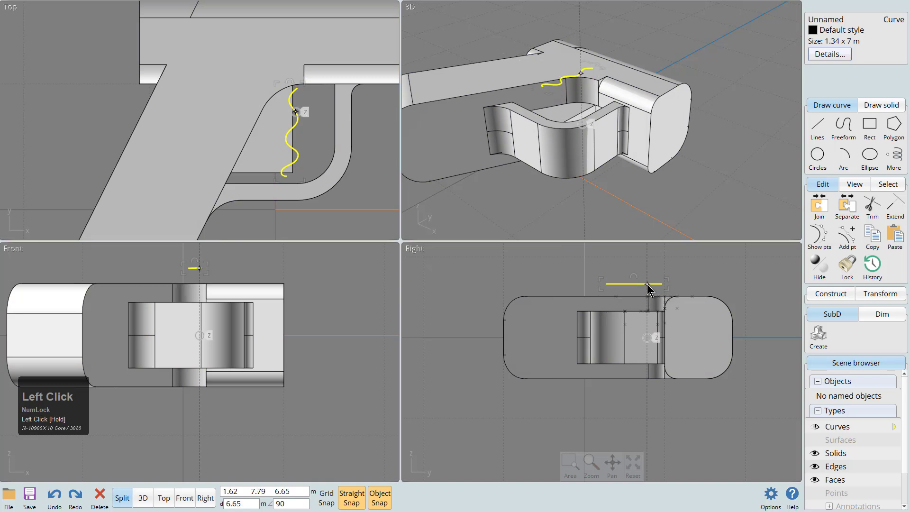
Show the curve's control points again in an enlarged Top view and stretch both outer bulges taller, moving the upper end slightly inward.
{"action": "scroll", "coordinate": [280, 144], "scroll_direction": "up", "scroll_amount": 2}
{"action": "scroll", "coordinate": [280, 138], "scroll_direction": "up", "scroll_amount": 1}
{"action": "key", "text": "space"}
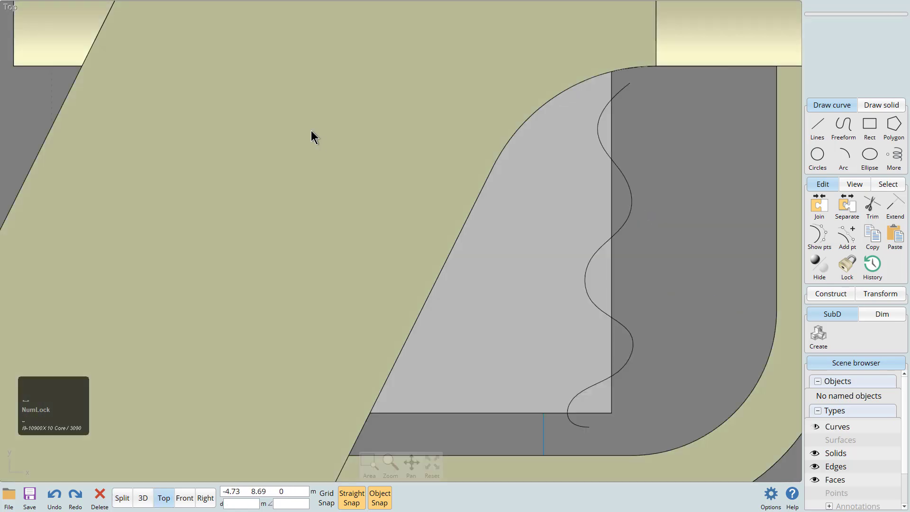
{"action": "left_click", "coordinate": [611, 190]}
{"action": "left_click", "coordinate": [829, 241]}
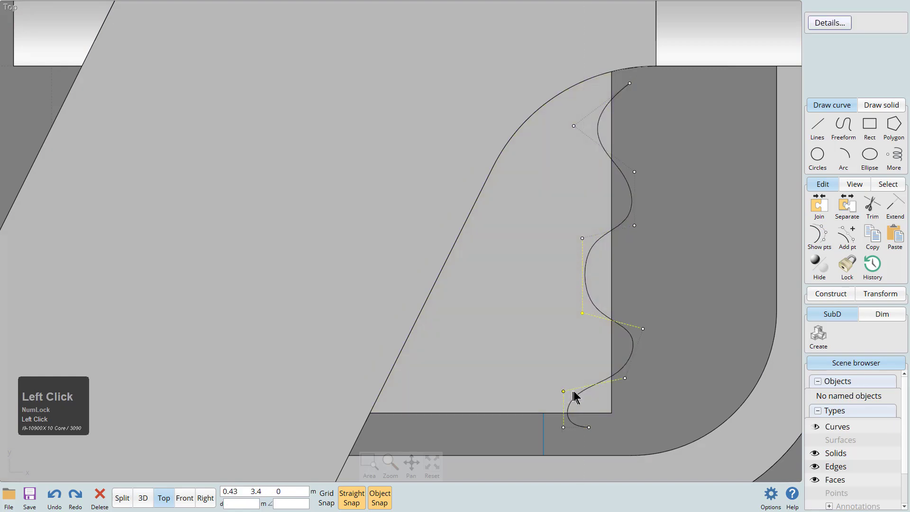
{"action": "left_click_drag", "start_coordinate": [625, 378], "coordinate": [633, 388]}
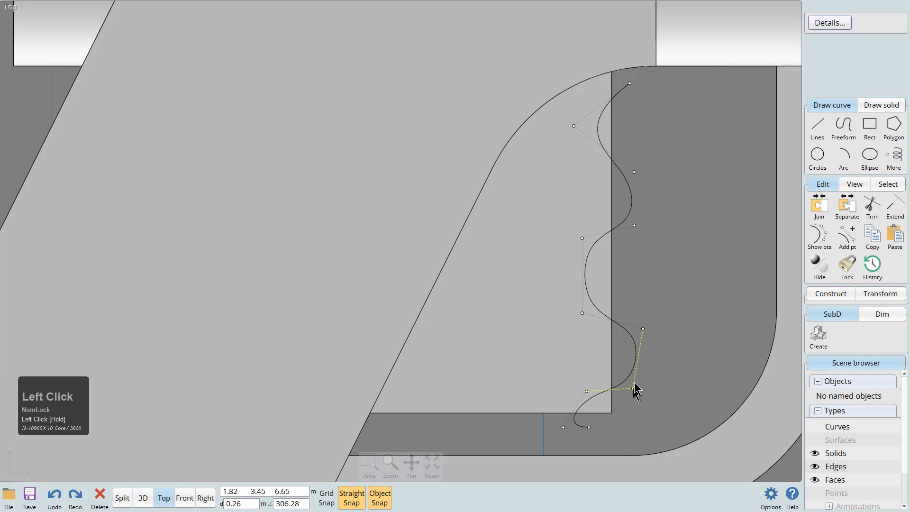
{"action": "left_click_drag", "start_coordinate": [642, 329], "coordinate": [631, 317]}
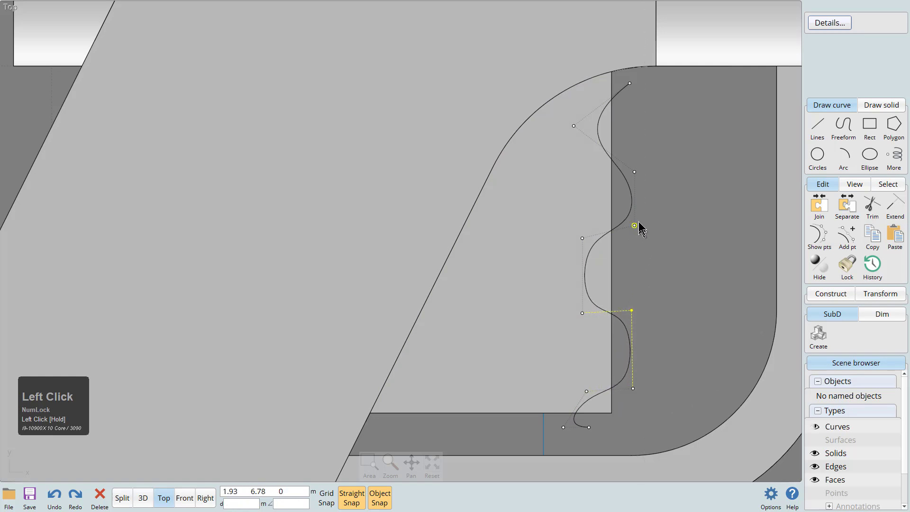
{"action": "left_click_drag", "start_coordinate": [633, 226], "coordinate": [634, 237]}
{"action": "left_click_drag", "start_coordinate": [634, 172], "coordinate": [634, 140]}
{"action": "left_click_drag", "start_coordinate": [629, 84], "coordinate": [623, 76]}
{"action": "key", "text": "alt+w"}
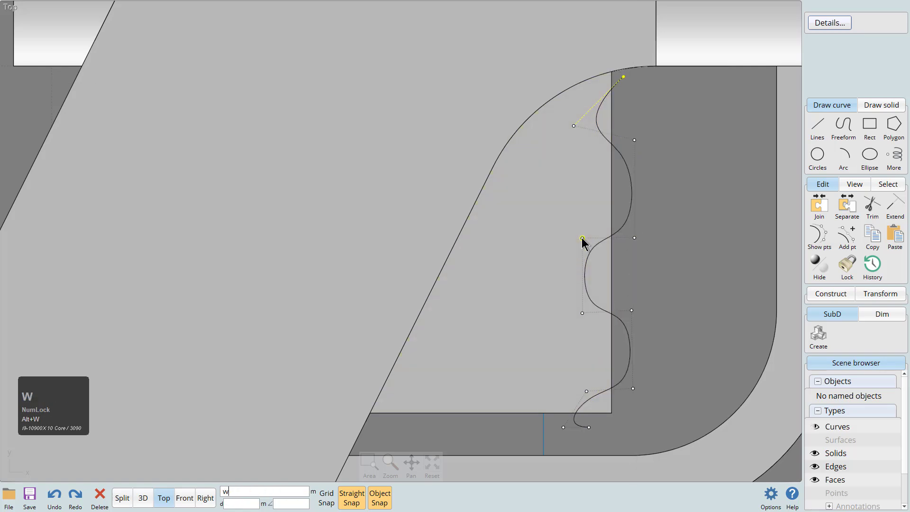
Lower the curve's upper notch and upper end, extend its lower end to the guard's inner edge, and raise the lower bulge slightly.
{"action": "left_click_drag", "start_coordinate": [634, 140], "coordinate": [632, 168]}
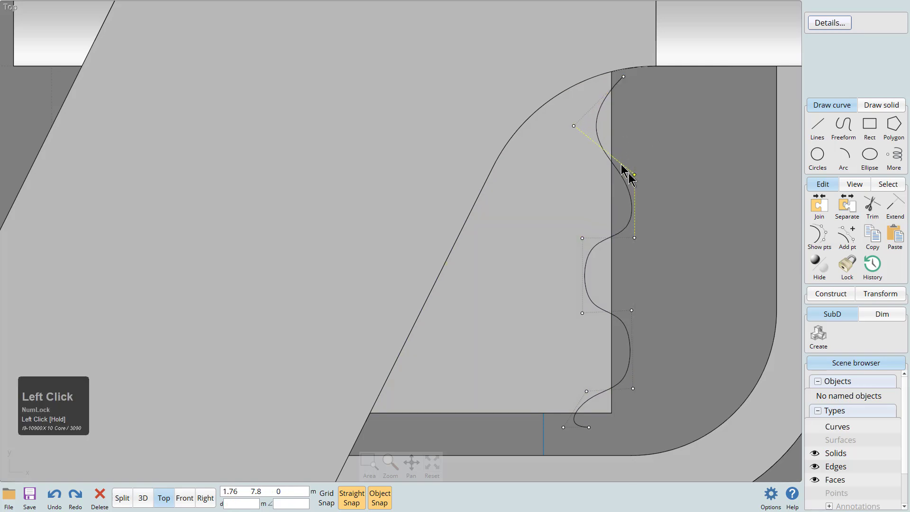
{"action": "left_click_drag", "start_coordinate": [572, 129], "coordinate": [573, 157]}
{"action": "left_click_drag", "start_coordinate": [627, 78], "coordinate": [627, 79]}
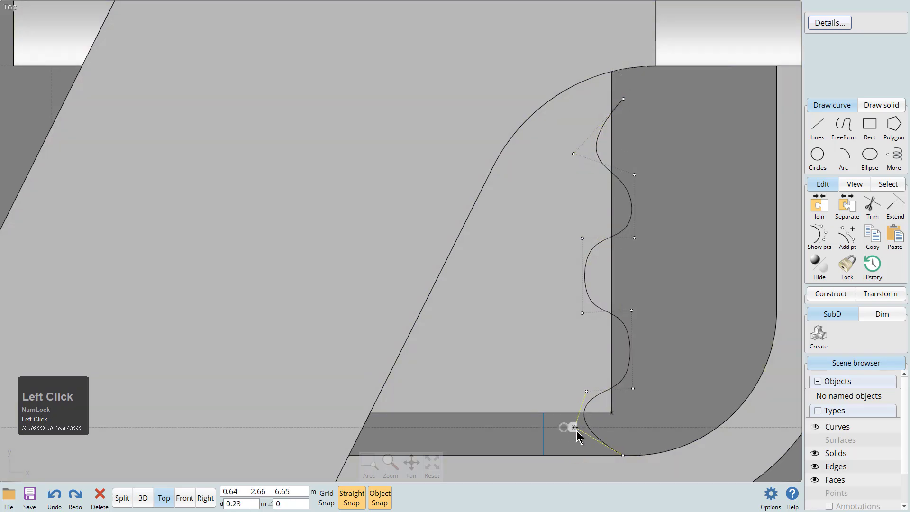
{"action": "left_click_drag", "start_coordinate": [586, 392], "coordinate": [586, 384]}
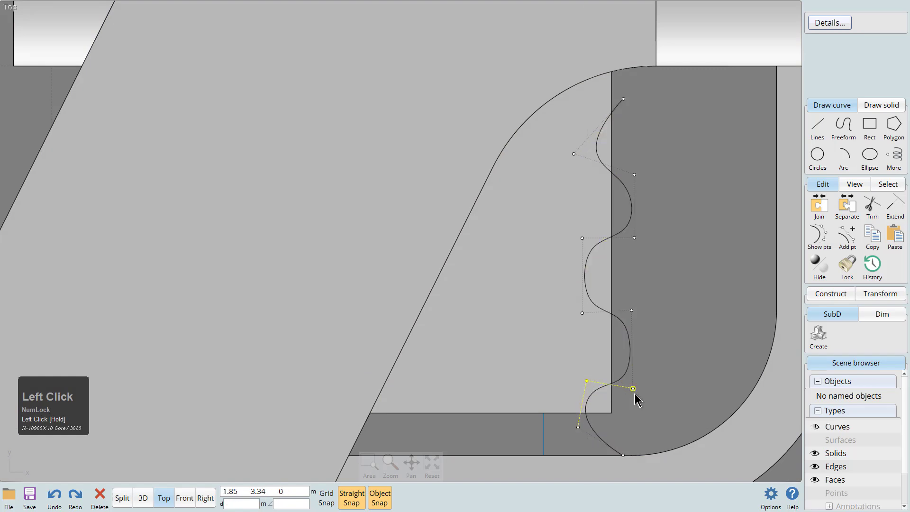
{"action": "left_click_drag", "start_coordinate": [638, 375], "coordinate": [637, 375]}
{"action": "left_click_drag", "start_coordinate": [584, 316], "coordinate": [583, 298]}
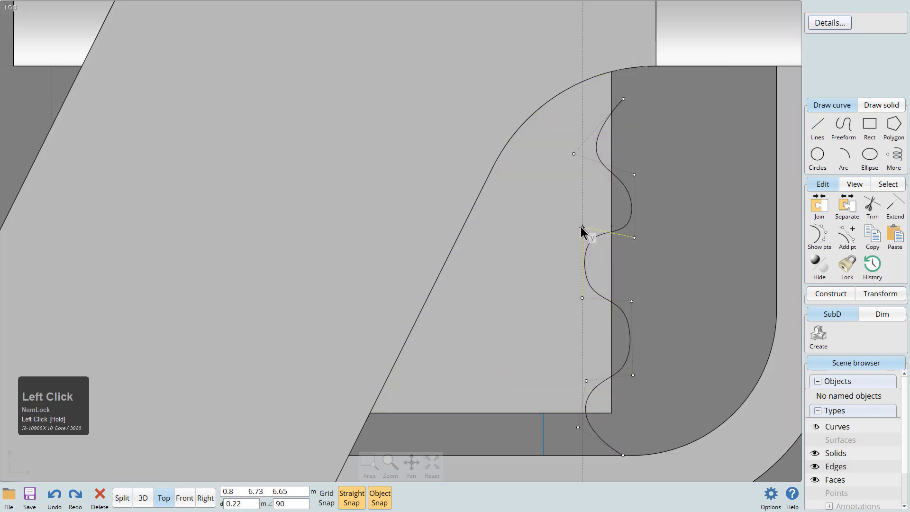
Raise the control points of the upper bulge and upper notch back toward the top of the trigger block.
{"action": "left_click_drag", "start_coordinate": [634, 237], "coordinate": [634, 215]}
{"action": "left_click_drag", "start_coordinate": [634, 174], "coordinate": [633, 139]}
{"action": "left_click_drag", "start_coordinate": [572, 152], "coordinate": [572, 126]}
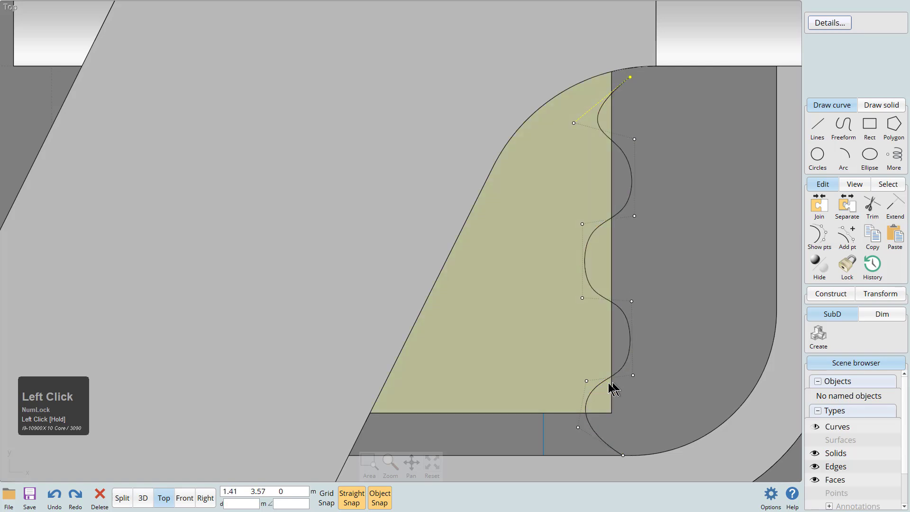
Shorten the middle notch and the lower bulge of the curve, and pull the lower notch's control points up.
{"action": "left_click_drag", "start_coordinate": [578, 427], "coordinate": [568, 427]}
{"action": "left_click_drag", "start_coordinate": [633, 377], "coordinate": [634, 350]}
{"action": "left_click_drag", "start_coordinate": [585, 299], "coordinate": [635, 270]}
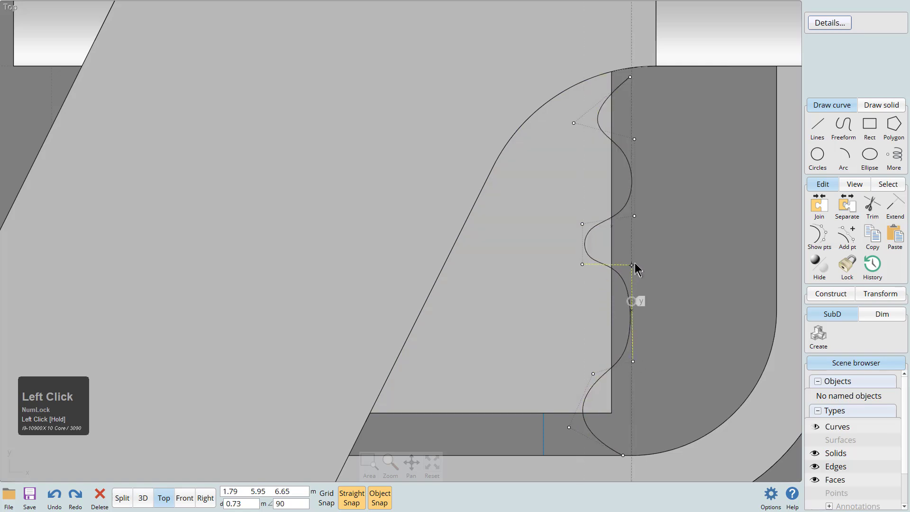
{"action": "left_click_drag", "start_coordinate": [633, 362], "coordinate": [632, 311]}
{"action": "left_click_drag", "start_coordinate": [594, 376], "coordinate": [589, 316]}
{"action": "left_click_drag", "start_coordinate": [569, 427], "coordinate": [586, 389]}
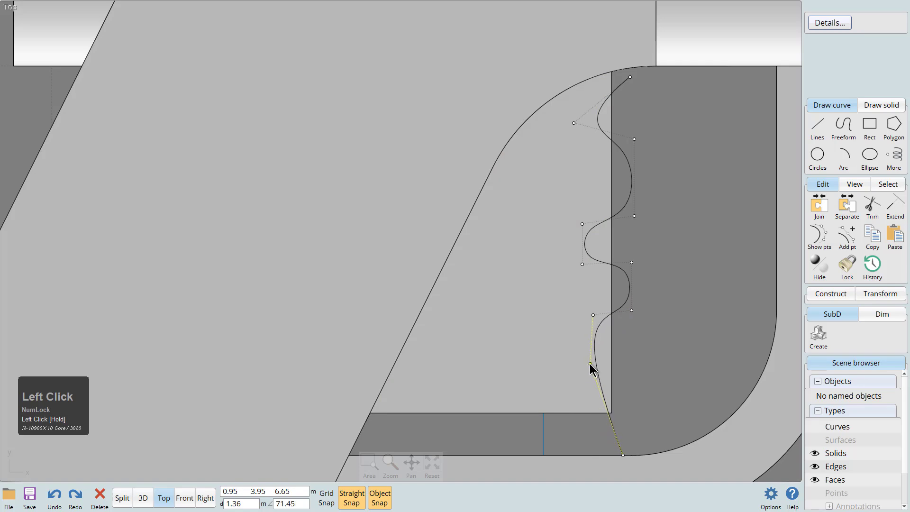
Round out the lower notch and place the curve's lower end just outside the block's front edge.
{"action": "left_click_drag", "start_coordinate": [623, 455], "coordinate": [580, 364]}
{"action": "left_click_drag", "start_coordinate": [593, 315], "coordinate": [580, 314]}
{"action": "left_click_drag", "start_coordinate": [579, 364], "coordinate": [579, 367]}
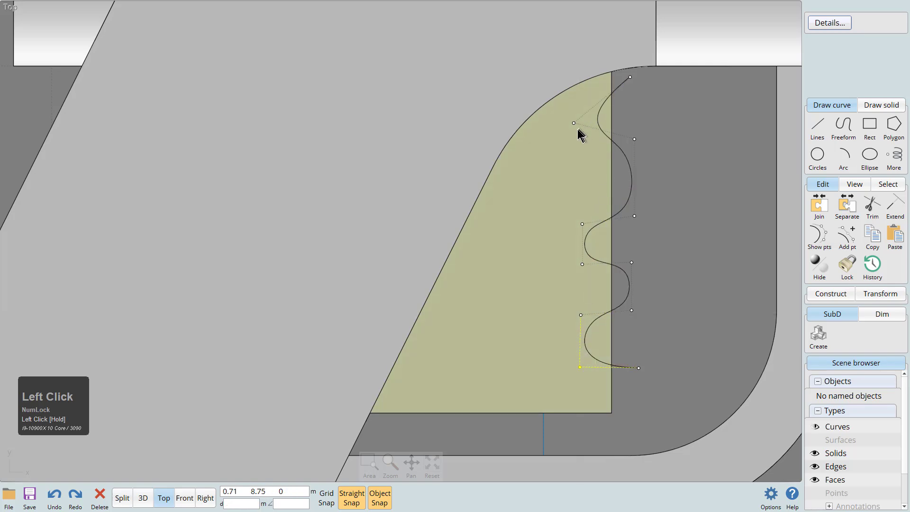
Deepen the curve's upper notch, enlarge the upper bulge, and hide the control points.
{"action": "left_click_drag", "start_coordinate": [572, 124], "coordinate": [559, 123]}
{"action": "left_click_drag", "start_coordinate": [638, 222], "coordinate": [639, 226]}
{"action": "left_click_drag", "start_coordinate": [635, 136], "coordinate": [634, 126]}
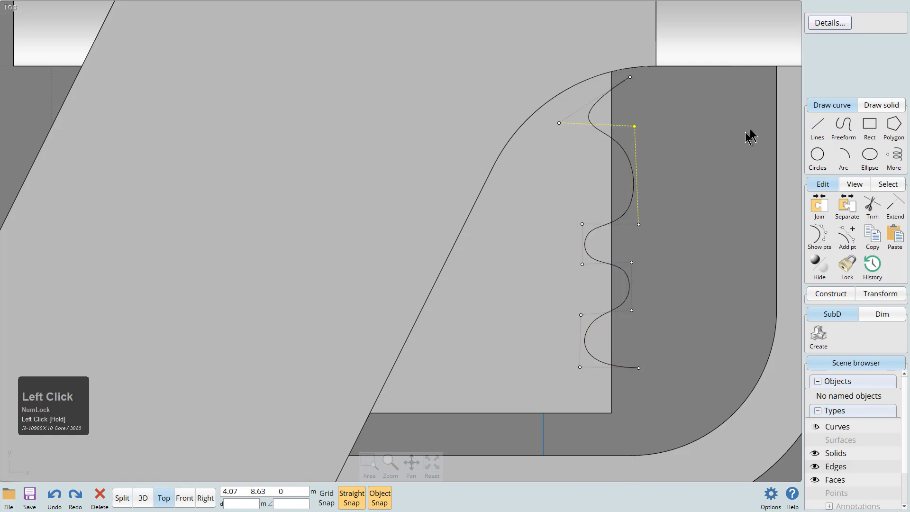
{"action": "right_click", "coordinate": [690, 176]}
Try cutting the trigger block with the wavy curve by Boolean difference and deleting the leftover notch pieces.
{"action": "left_click", "coordinate": [545, 314]}
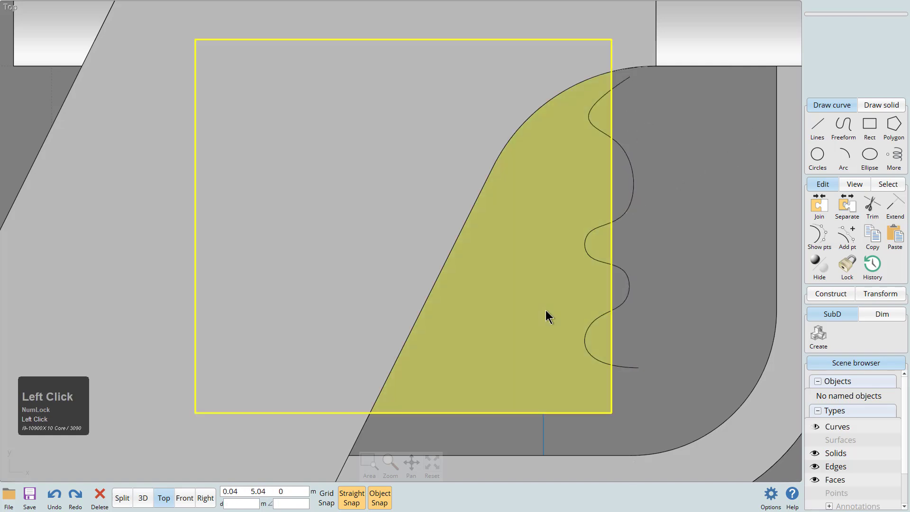
{"action": "key", "text": "q"}
{"action": "left_click", "coordinate": [627, 219]}
{"action": "left_click", "coordinate": [624, 214]}
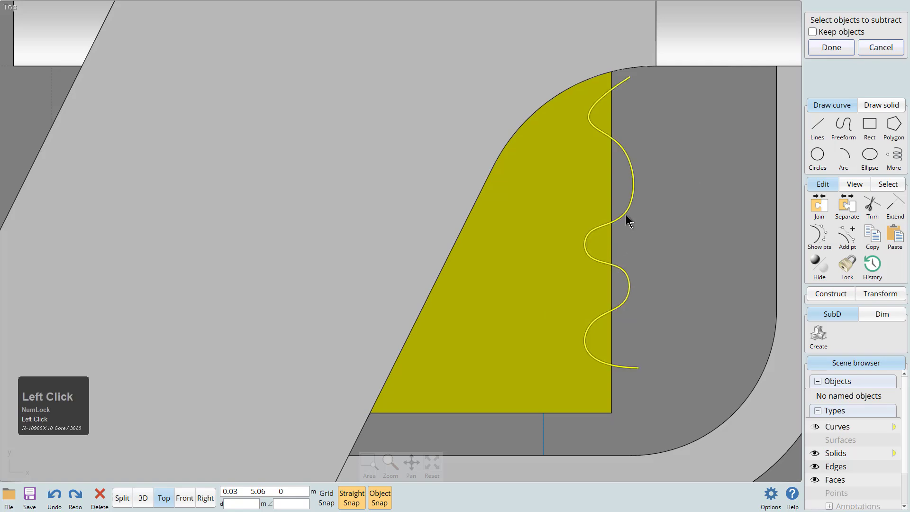
{"action": "right_click", "coordinate": [624, 215]}
{"action": "left_click", "coordinate": [601, 244]}
{"action": "key", "text": "Delete"}
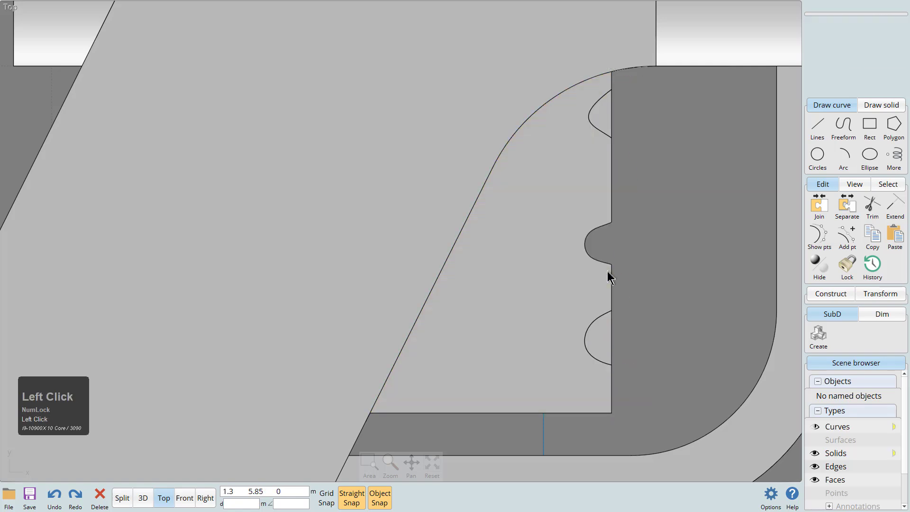
{"action": "left_click", "coordinate": [598, 328]}
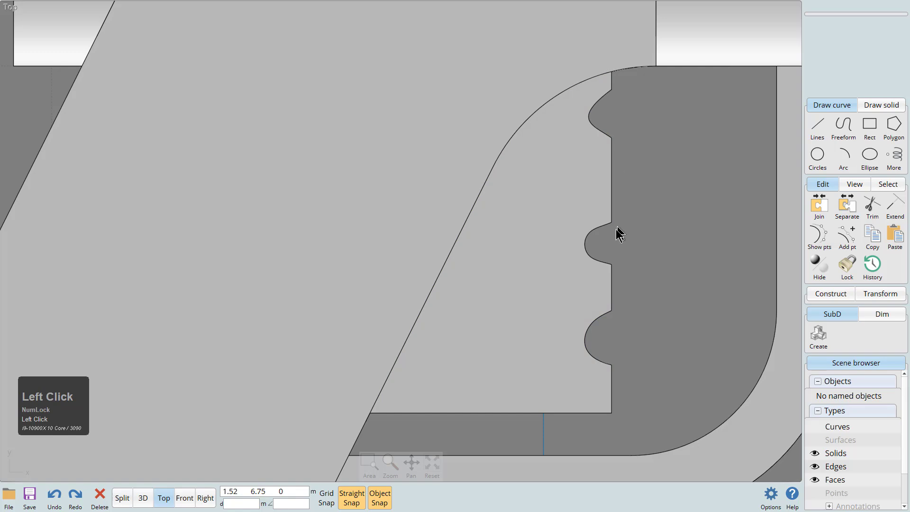
Examine the notched trigger block in 3D and select the straight edges along its front face.
{"action": "scroll", "coordinate": [611, 233], "scroll_direction": "down", "scroll_amount": 4}
{"action": "right_click_drag", "start_coordinate": [629, 317], "coordinate": [590, 283]}
{"action": "key", "text": "space"}
{"action": "right_click_drag", "start_coordinate": [571, 212], "coordinate": [622, 163]}
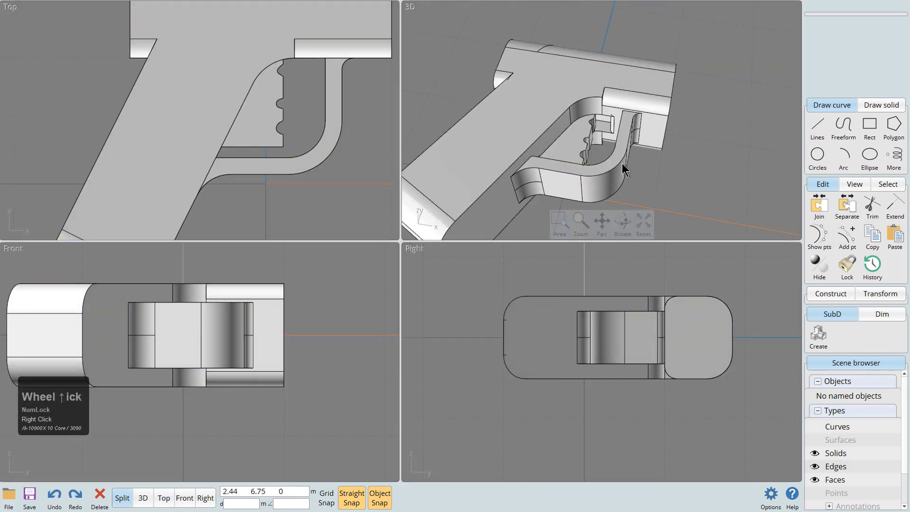
{"action": "scroll", "coordinate": [611, 163], "scroll_direction": "up", "scroll_amount": 5}
{"action": "right_click_drag", "start_coordinate": [566, 166], "coordinate": [526, 113]}
{"action": "middle_click_drag", "start_coordinate": [526, 114], "coordinate": [580, 148]}
{"action": "left_click", "coordinate": [569, 140]}
{"action": "left_click", "coordinate": [569, 141]}
{"action": "left_click", "coordinate": [633, 118]}
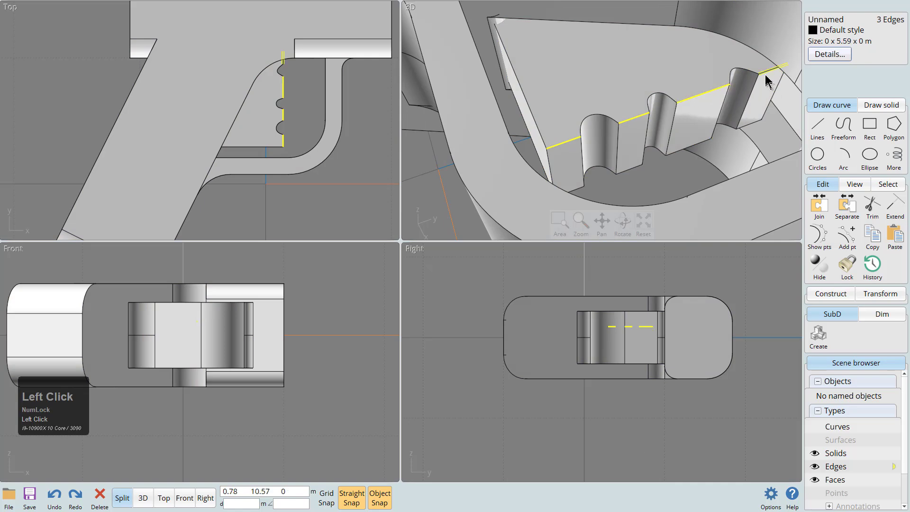
Undo the piece deletion and the Boolean cut of the trigger block.
{"action": "key", "text": "ctrl+z"}
{"action": "key", "text": "ctrl+z"}
{"action": "key", "text": "ctrl+z"}
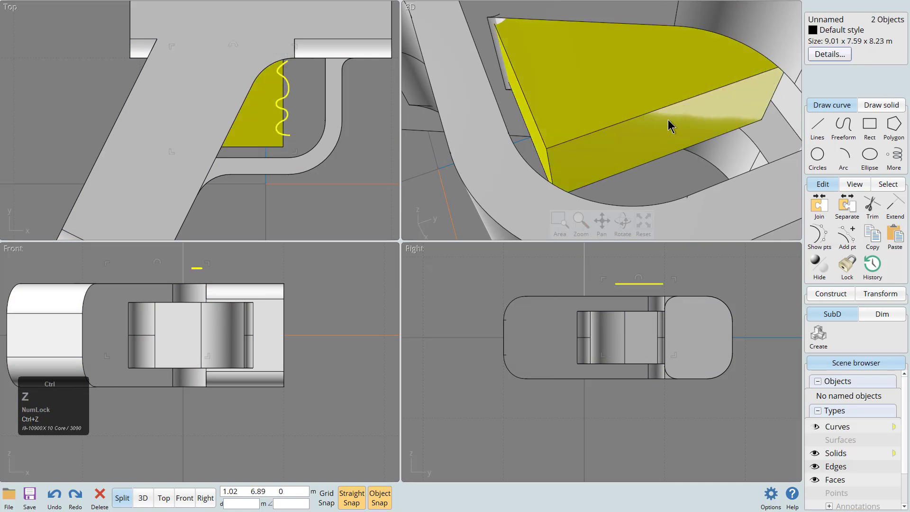
Delete the wavy curve beside the trigger block's front edge.
{"action": "scroll", "coordinate": [301, 115], "scroll_direction": "up", "scroll_amount": 3}
{"action": "left_click", "coordinate": [300, 87]}
{"action": "left_click", "coordinate": [284, 80]}
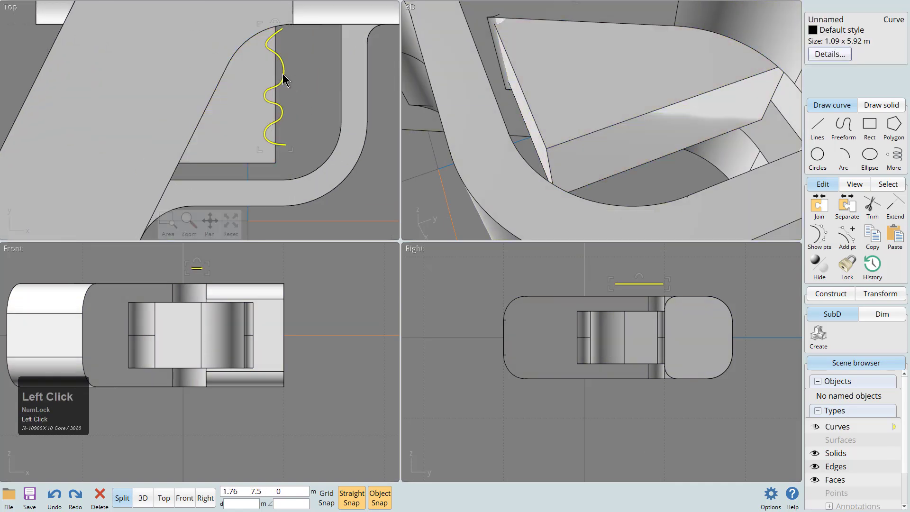
{"action": "key", "text": "Delete"}
{"action": "middle_click_drag", "start_coordinate": [283, 90], "coordinate": [311, 100]}
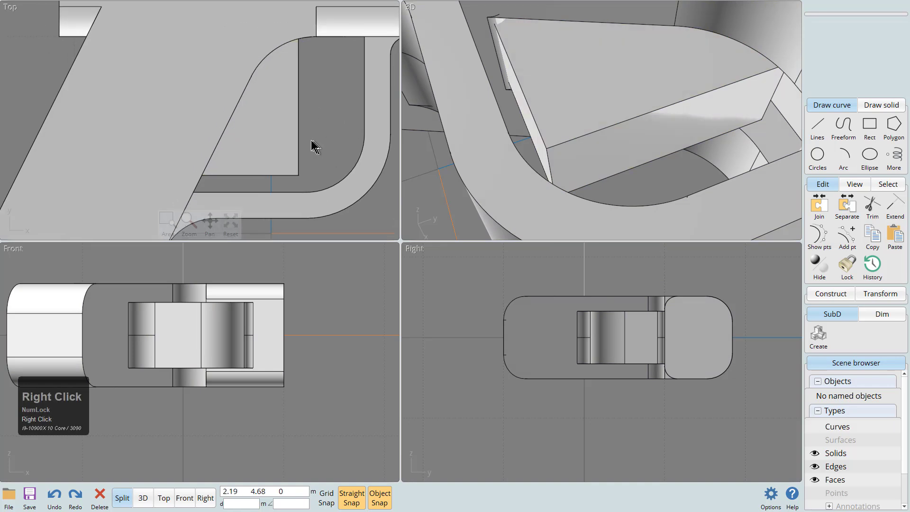
Try a fillet along the trigger block's long upper front edge, then undo it.
{"action": "right_click_drag", "start_coordinate": [314, 141], "coordinate": [295, 115]}
{"action": "left_click", "coordinate": [607, 121]}
{"action": "left_click", "coordinate": [609, 124]}
{"action": "left_click", "coordinate": [634, 165]}
{"action": "key", "text": "f"}
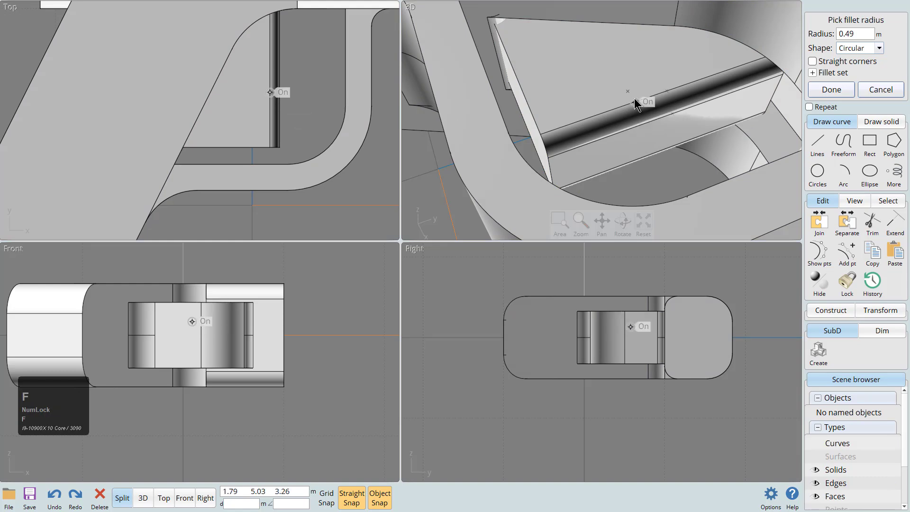
{"action": "right_click", "coordinate": [643, 120]}
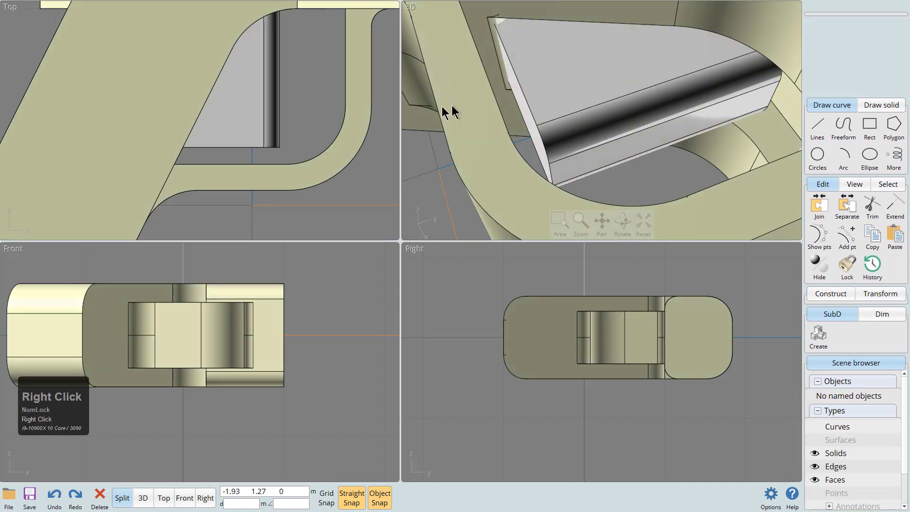
{"action": "key", "text": "ctrl+z"}
Fillet the vertical edge at the trigger block's lower front corner with a radius of about 2.42 m.
{"action": "left_click", "coordinate": [548, 162]}
{"action": "left_click", "coordinate": [628, 192]}
{"action": "left_click", "coordinate": [547, 163]}
{"action": "left_click", "coordinate": [548, 162]}
{"action": "key", "text": "f"}
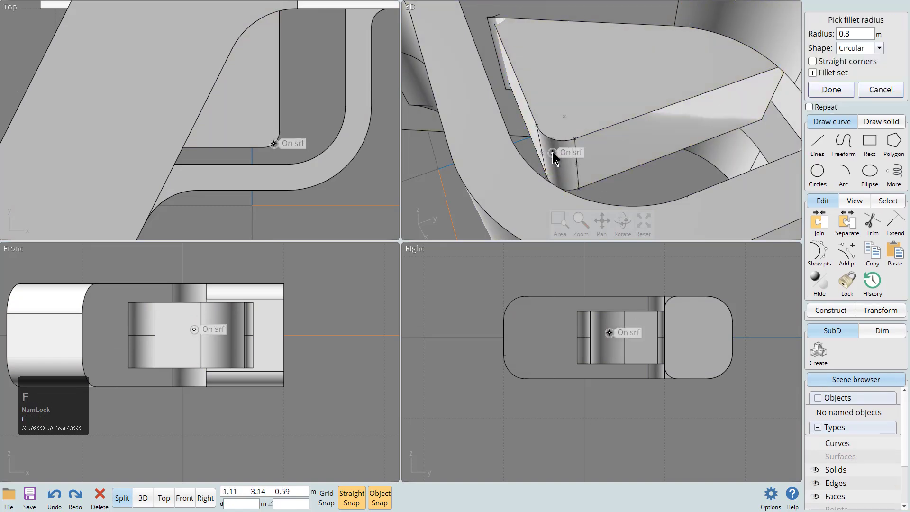
{"action": "left_click", "coordinate": [574, 138]}
{"action": "left_click", "coordinate": [655, 109]}
{"action": "right_click", "coordinate": [646, 115]}
Fillet the trigger block's rim edges along the front and rounded lower corner with a radius of about 0.59 m.
{"action": "left_click", "coordinate": [616, 120]}
{"action": "left_click", "coordinate": [545, 102]}
{"action": "right_click", "coordinate": [531, 94]}
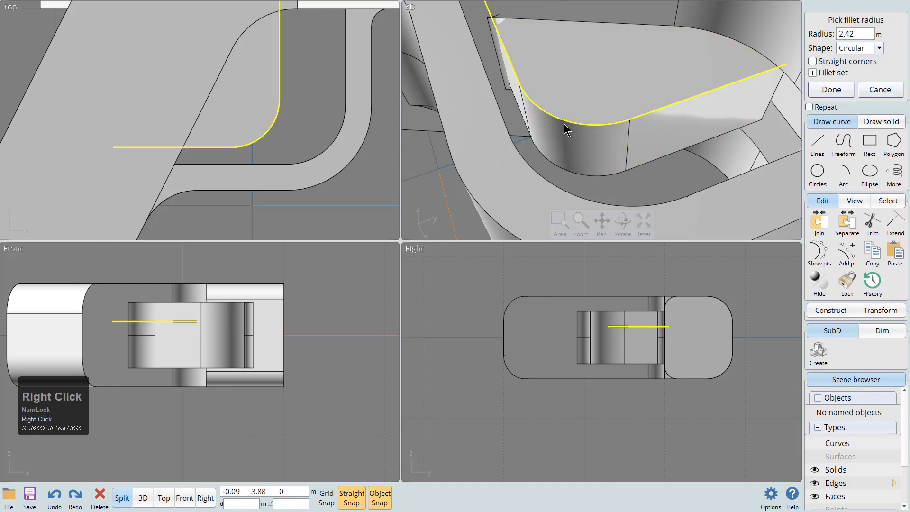
{"action": "left_click", "coordinate": [596, 119]}
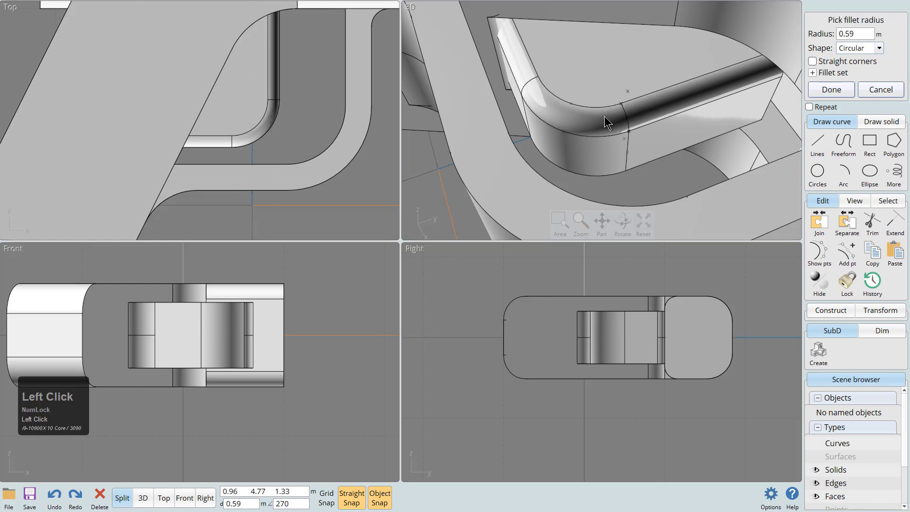
{"action": "right_click", "coordinate": [608, 149]}
Draw a circle about 1.96 m in diameter over the trigger block's front edge, duplicate it along the edge, and select both circles.
{"action": "scroll", "coordinate": [603, 127], "scroll_direction": "down", "scroll_amount": 2}
{"action": "right_click_drag", "start_coordinate": [603, 127], "coordinate": [514, 118]}
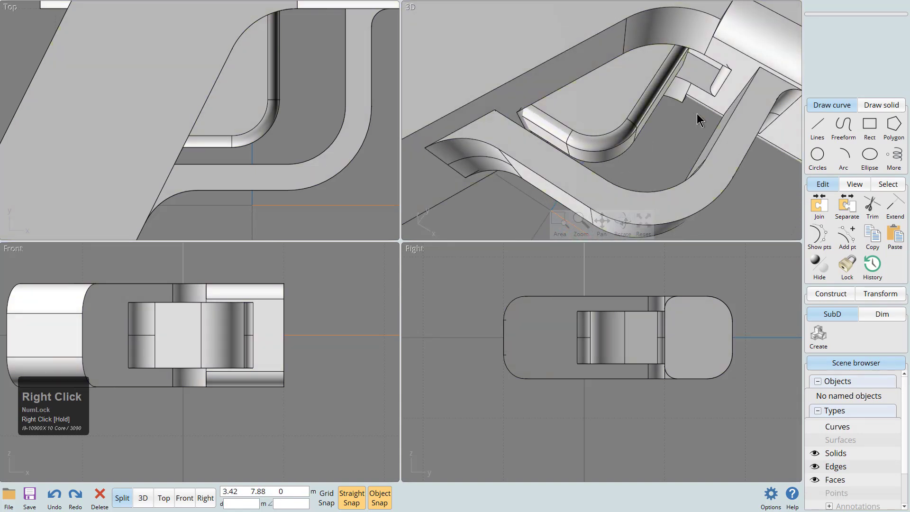
{"action": "middle_click_drag", "start_coordinate": [696, 113], "coordinate": [719, 132]}
{"action": "left_click", "coordinate": [817, 154]}
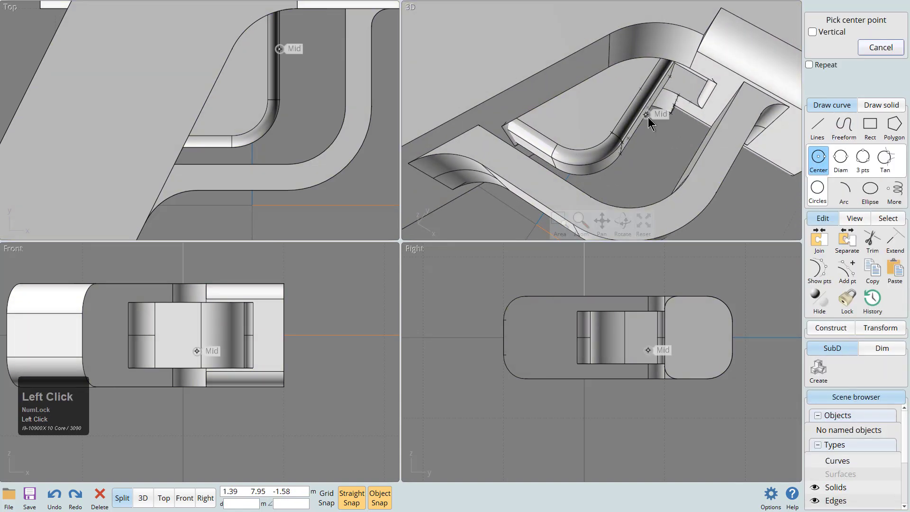
{"action": "scroll", "coordinate": [287, 92], "scroll_direction": "up", "scroll_amount": 2}
{"action": "left_click", "coordinate": [268, 87]}
{"action": "left_click", "coordinate": [292, 98]}
{"action": "middle_click_drag", "start_coordinate": [292, 98], "coordinate": [309, 143]}
{"action": "left_click_drag", "start_coordinate": [308, 142], "coordinate": [312, 90]}
{"action": "left_click", "coordinate": [317, 113]}
{"action": "left_click", "coordinate": [313, 113]}
{"action": "left_click", "coordinate": [312, 161]}
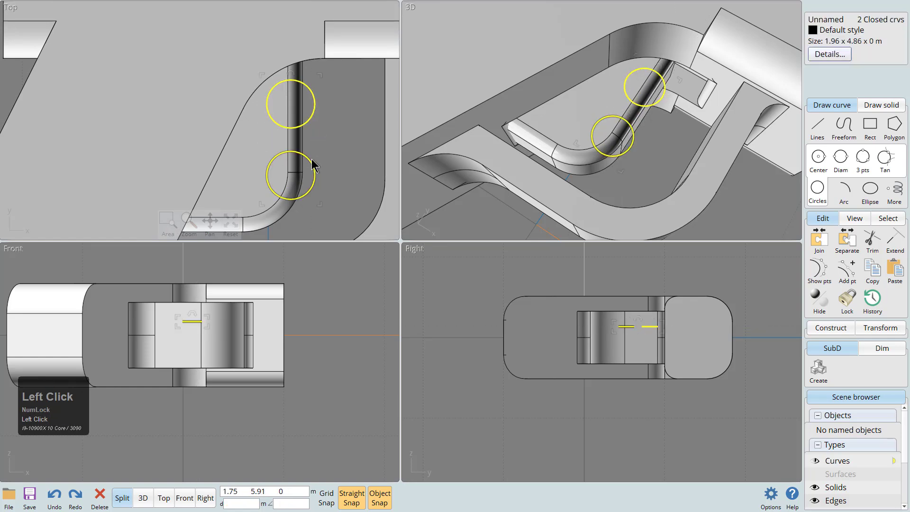
Try cutting the trigger block with both circles by Boolean difference, then undo the cut.
{"action": "key", "text": "j"}
{"action": "left_click", "coordinate": [310, 119]}
{"action": "left_click", "coordinate": [295, 155]}
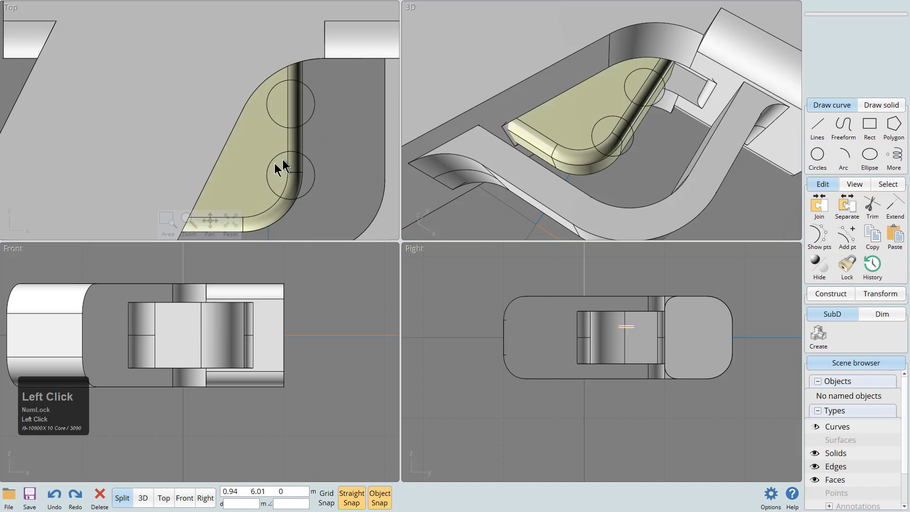
{"action": "left_click", "coordinate": [238, 176]}
{"action": "key", "text": "b"}
{"action": "left_click", "coordinate": [312, 164]}
{"action": "left_click", "coordinate": [307, 122]}
{"action": "right_click", "coordinate": [307, 122]}
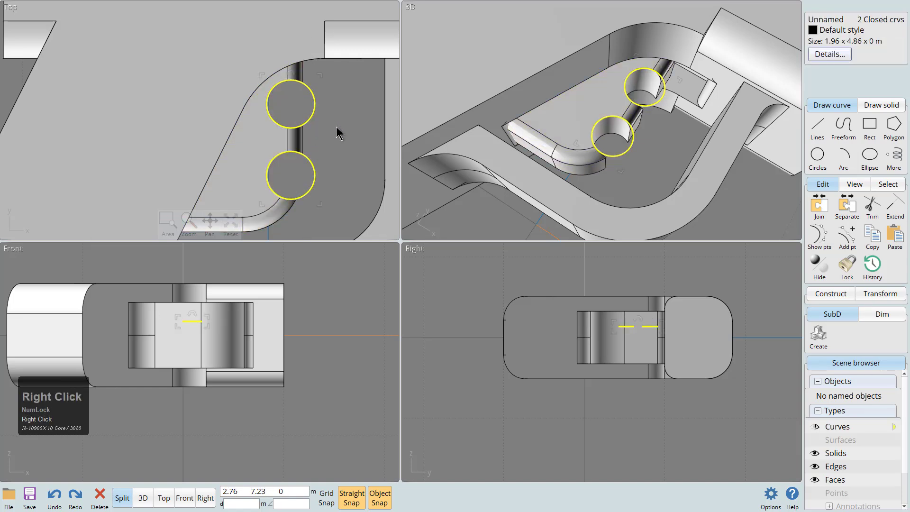
{"action": "key", "text": "ctrl+z"}
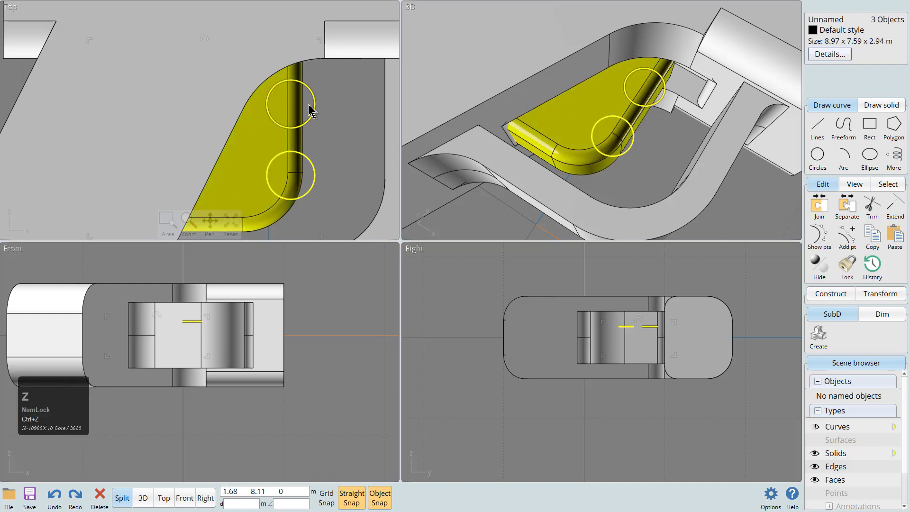
Move both circles slightly forward, away from the trigger block, so that they overlap its front edge less.
{"action": "left_click_drag", "start_coordinate": [314, 105], "coordinate": [328, 111]}
{"action": "key", "text": "ctrl+z"}
{"action": "left_click", "coordinate": [326, 113]}
{"action": "left_click", "coordinate": [314, 108]}
{"action": "left_click", "coordinate": [308, 158]}
{"action": "left_click_drag", "start_coordinate": [310, 159], "coordinate": [323, 159]}
Cut two finger grooves into the trigger block with the circles by Boolean difference.
{"action": "left_click", "coordinate": [285, 147]}
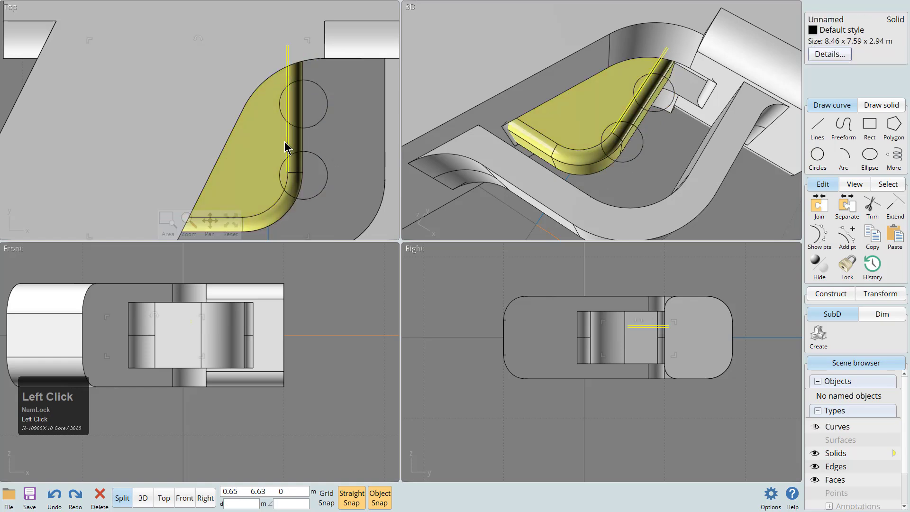
{"action": "key", "text": "q"}
{"action": "left_click", "coordinate": [312, 153]}
{"action": "left_click", "coordinate": [312, 127]}
{"action": "right_click", "coordinate": [312, 127]}
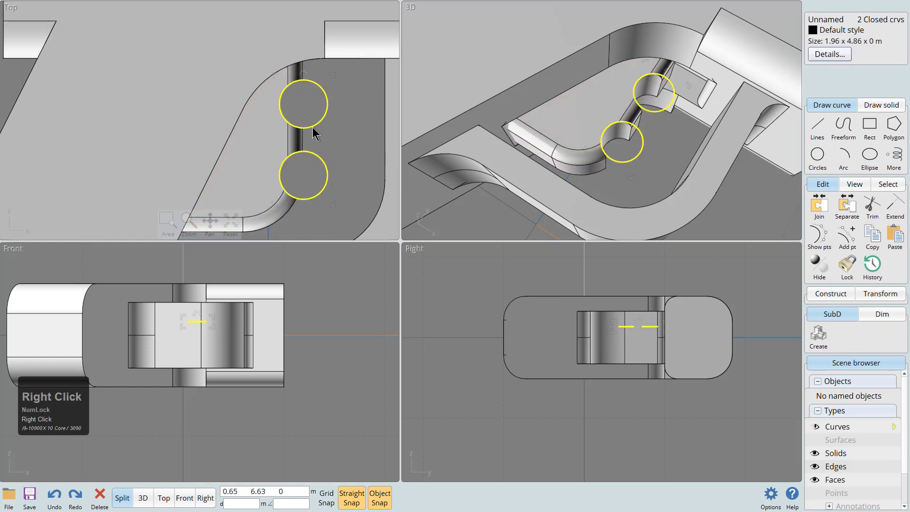
Select the edges around both finger grooves and fillet them with a circular radius of 0.19 m.
{"action": "right_click_drag", "start_coordinate": [565, 147], "coordinate": [571, 124]}
{"action": "scroll", "coordinate": [572, 119], "scroll_direction": "up", "scroll_amount": 3}
{"action": "left_click", "coordinate": [566, 153]}
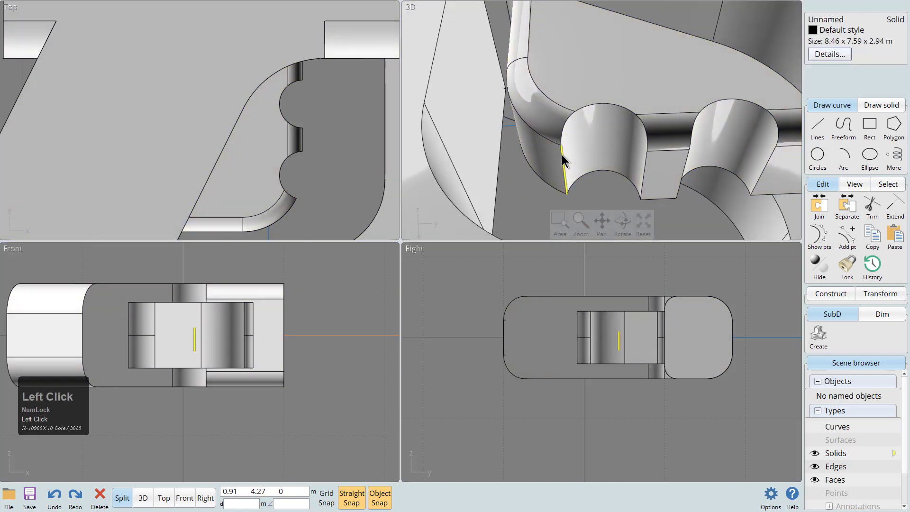
{"action": "left_click", "coordinate": [588, 108]}
{"action": "left_click", "coordinate": [647, 127]}
{"action": "left_click", "coordinate": [643, 169]}
{"action": "left_click", "coordinate": [630, 184]}
{"action": "left_click", "coordinate": [694, 130]}
{"action": "left_click", "coordinate": [719, 102]}
{"action": "left_click", "coordinate": [739, 173]}
{"action": "left_click", "coordinate": [681, 171]}
{"action": "right_click_drag", "start_coordinate": [620, 155], "coordinate": [663, 134]}
{"action": "key", "text": "f"}
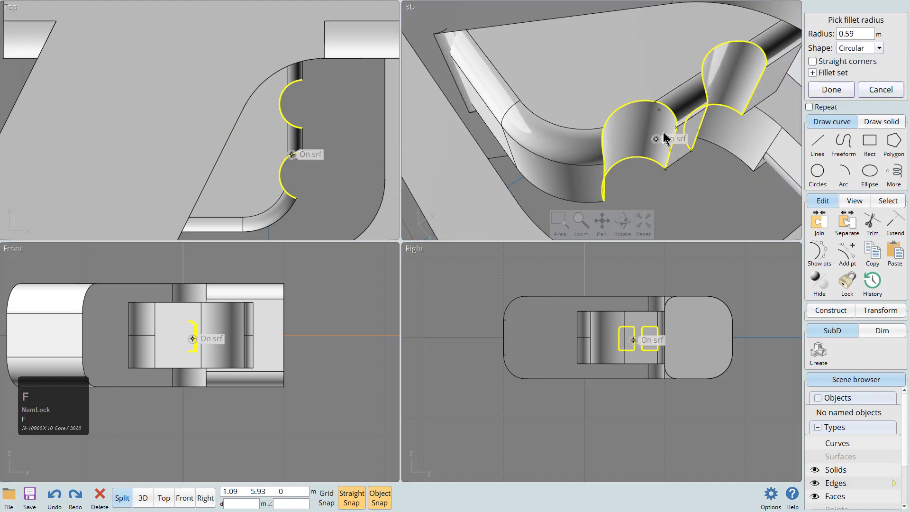
{"action": "left_click", "coordinate": [658, 105]}
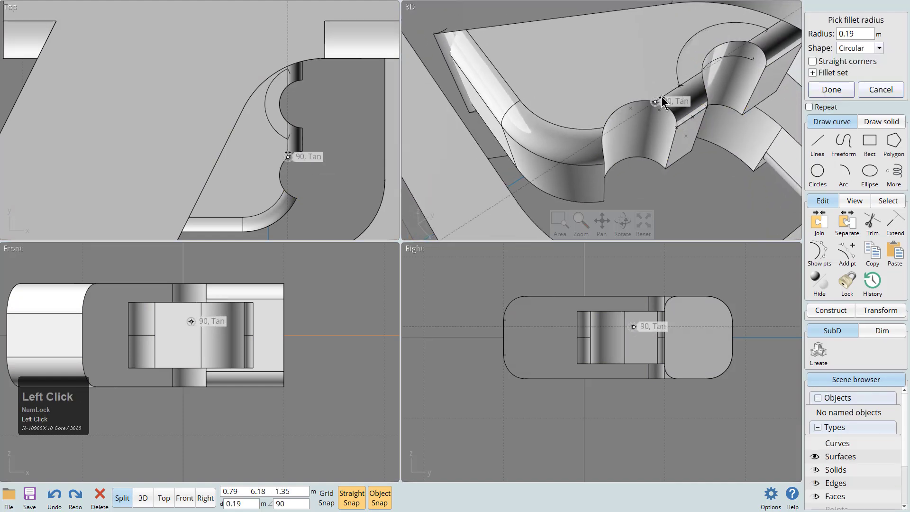
{"action": "left_click", "coordinate": [661, 97]}
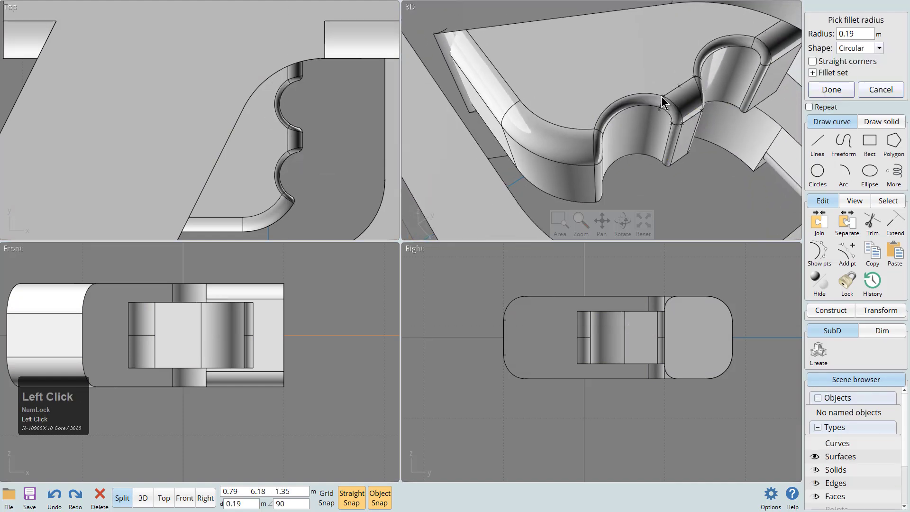
{"action": "left_click", "coordinate": [830, 89]}
Draw a small circle on the trigger block's face and move it toward the rear edge, midway up the block.
{"action": "scroll", "coordinate": [533, 123], "scroll_direction": "down", "scroll_amount": 2}
{"action": "mouse_move", "coordinate": [533, 123]}
{"action": "right_mouse_down"}
{"action": "mouse_move", "coordinate": [660, 166]}
{"action": "mouse_move", "coordinate": [523, 122]}
{"action": "right_mouse_up"}
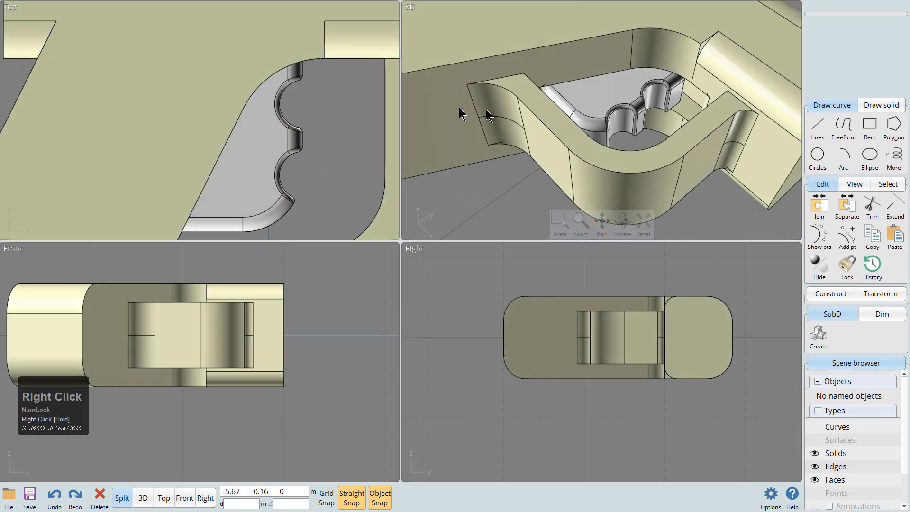
{"action": "left_click", "coordinate": [817, 154]}
{"action": "scroll", "coordinate": [471, 90], "scroll_direction": "up", "scroll_amount": 2}
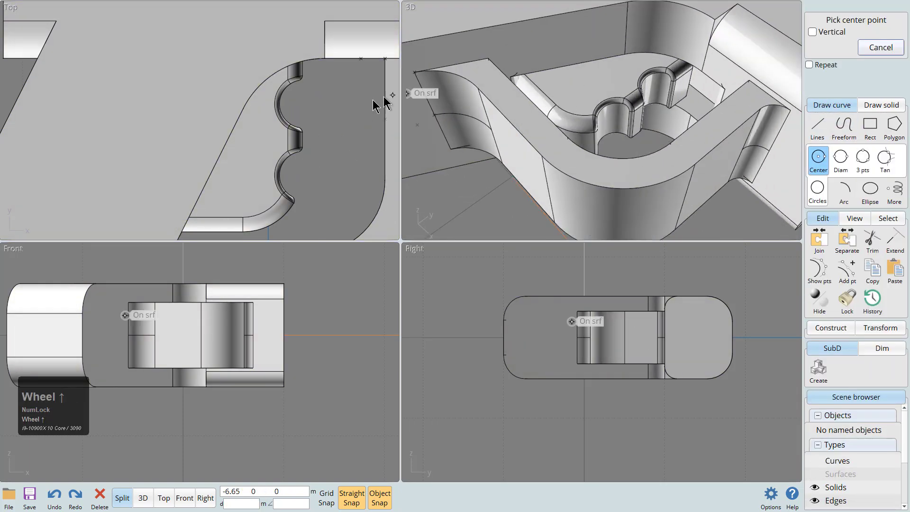
{"action": "left_click", "coordinate": [243, 172]}
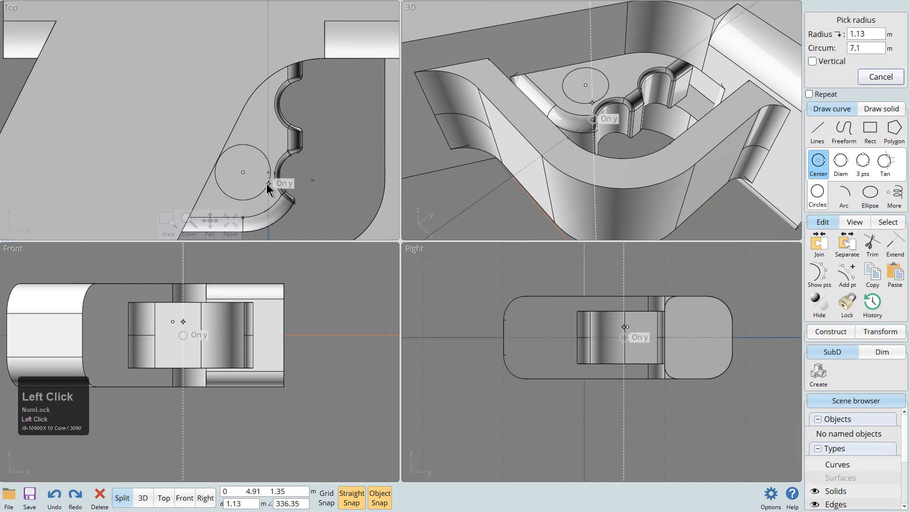
{"action": "right_click", "coordinate": [257, 182]}
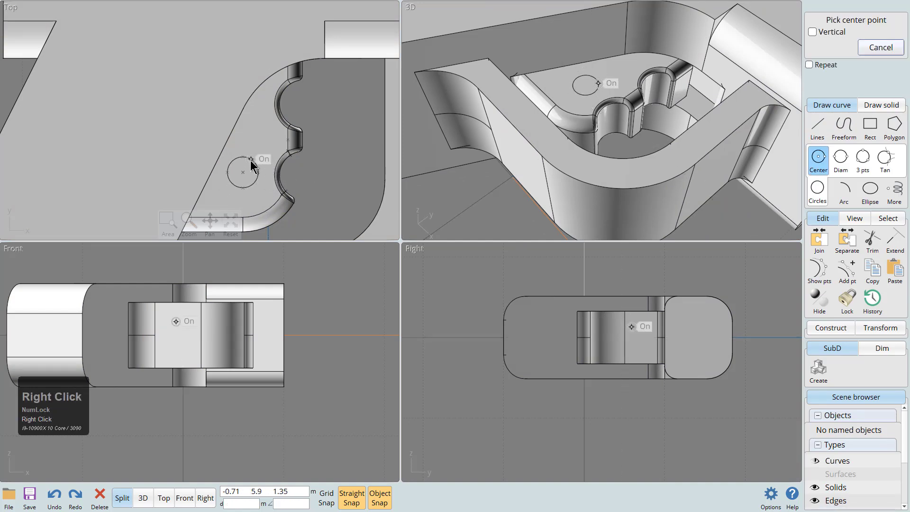
{"action": "left_click_drag", "start_coordinate": [243, 161], "coordinate": [227, 137]}
{"action": "left_click", "coordinate": [337, 143]}
Cut a round hole through the trigger block with the small circle by Boolean difference and clear the circle from view.
{"action": "left_click", "coordinate": [263, 146]}
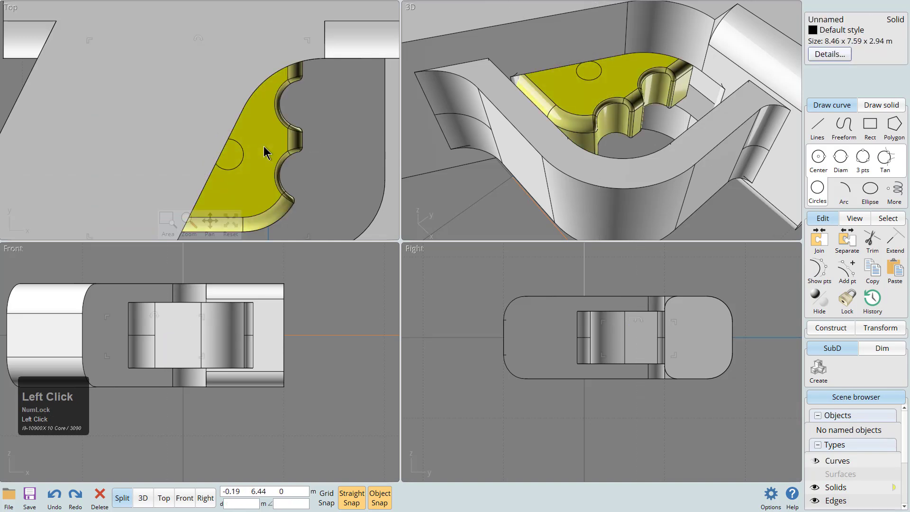
{"action": "key", "text": "q"}
{"action": "left_click", "coordinate": [239, 143]}
{"action": "right_click", "coordinate": [239, 143]}
{"action": "left_click", "coordinate": [263, 148]}
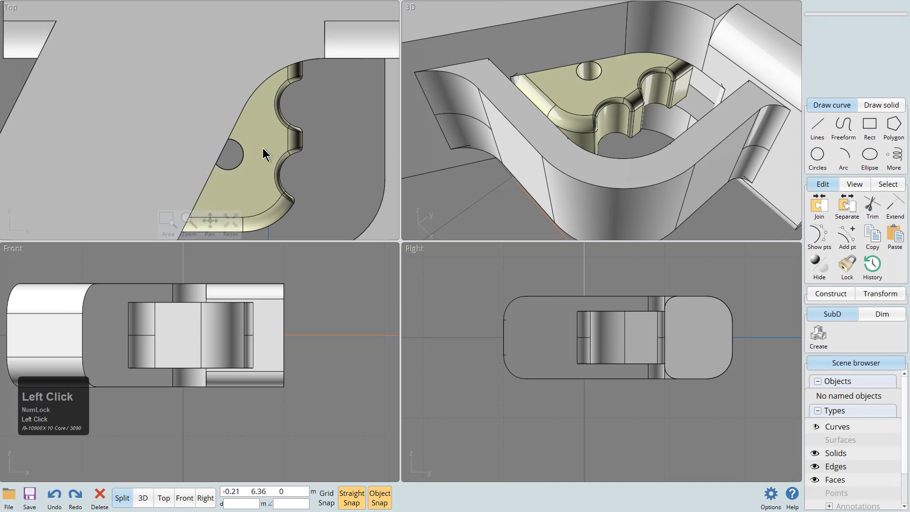
{"action": "left_click", "coordinate": [242, 148]}
{"action": "key", "text": "h"}
Fillet the rim of the trigger block's round hole with a circular radius of 0.19 m.
{"action": "left_click", "coordinate": [244, 151]}
{"action": "left_click", "coordinate": [243, 152]}
{"action": "key", "text": "f"}
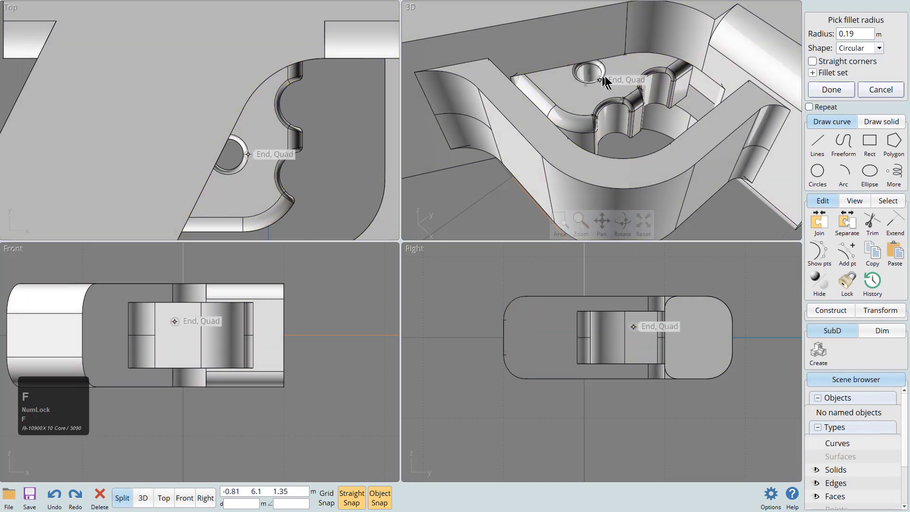
{"action": "left_click", "coordinate": [830, 89]}
Examine the whole pistol model, the guard and the trigger block from several angles in 3D.
{"action": "right_click_drag", "start_coordinate": [260, 187], "coordinate": [277, 180]}
{"action": "left_click", "coordinate": [643, 222]}
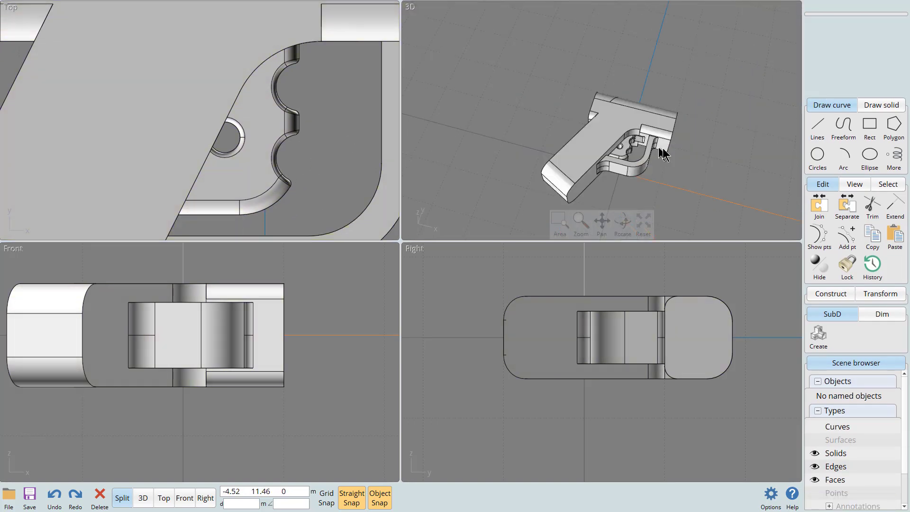
{"action": "right_click_drag", "start_coordinate": [650, 146], "coordinate": [678, 151]}
{"action": "scroll", "coordinate": [679, 150], "scroll_direction": "up", "scroll_amount": 6}
{"action": "scroll", "coordinate": [627, 101], "scroll_direction": "down", "scroll_amount": 2}
{"action": "right_click_drag", "start_coordinate": [627, 101], "coordinate": [562, 82]}
{"action": "middle_click_drag", "start_coordinate": [562, 84], "coordinate": [622, 127]}
{"action": "scroll", "coordinate": [622, 127], "scroll_direction": "up", "scroll_amount": 2}
{"action": "right_click_drag", "start_coordinate": [666, 131], "coordinate": [682, 137]}
{"action": "middle_click_drag", "start_coordinate": [683, 137], "coordinate": [693, 157]}
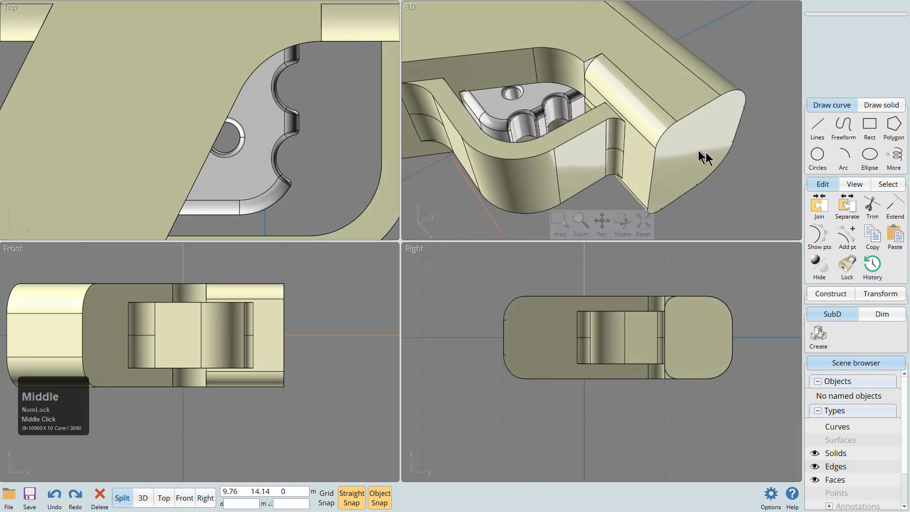
Select the boundary edges of the barrel's front end face and offset them inward with sharp corners.
{"action": "right_click_drag", "start_coordinate": [758, 201], "coordinate": [718, 184]}
{"action": "middle_click_drag", "start_coordinate": [718, 184], "coordinate": [698, 163]}
{"action": "right_click_drag", "start_coordinate": [698, 163], "coordinate": [635, 65]}
{"action": "left_click", "coordinate": [635, 65]}
{"action": "left_click", "coordinate": [605, 78]}
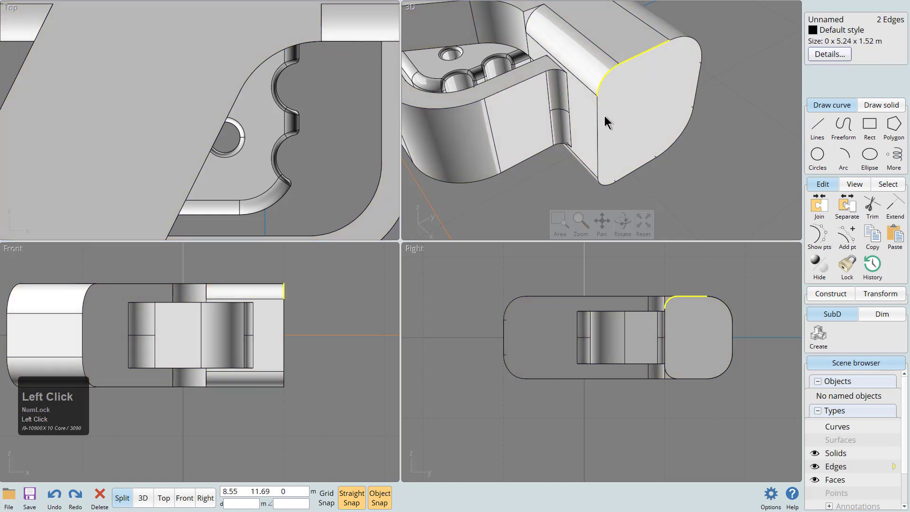
{"action": "key", "text": "shift+bracketright"}
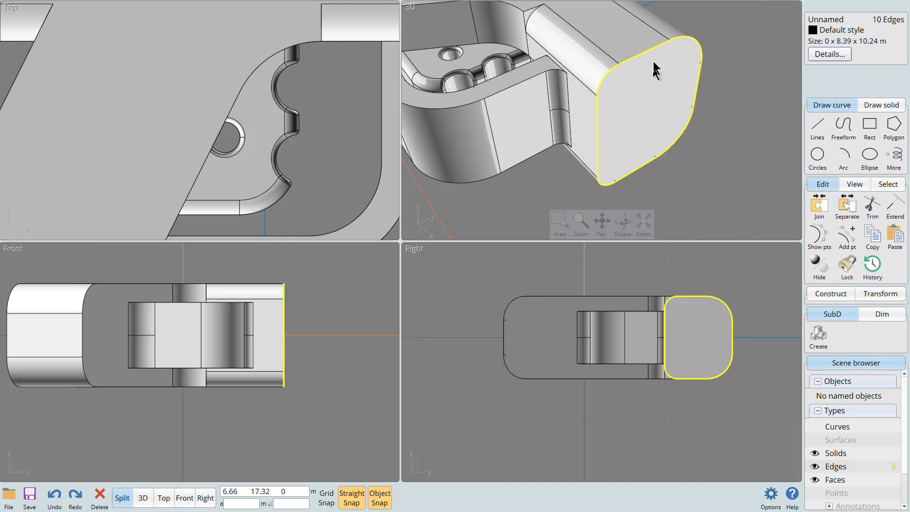
{"action": "key", "text": "o"}
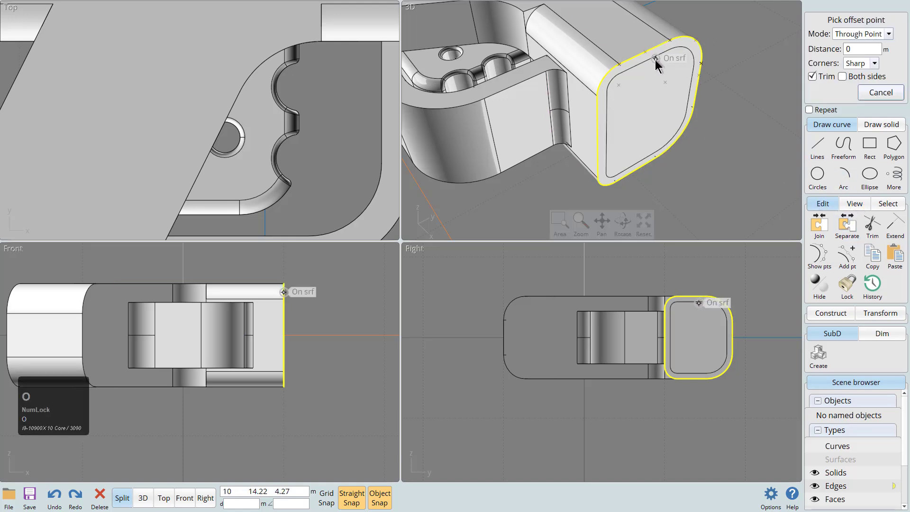
{"action": "left_click", "coordinate": [654, 56]}
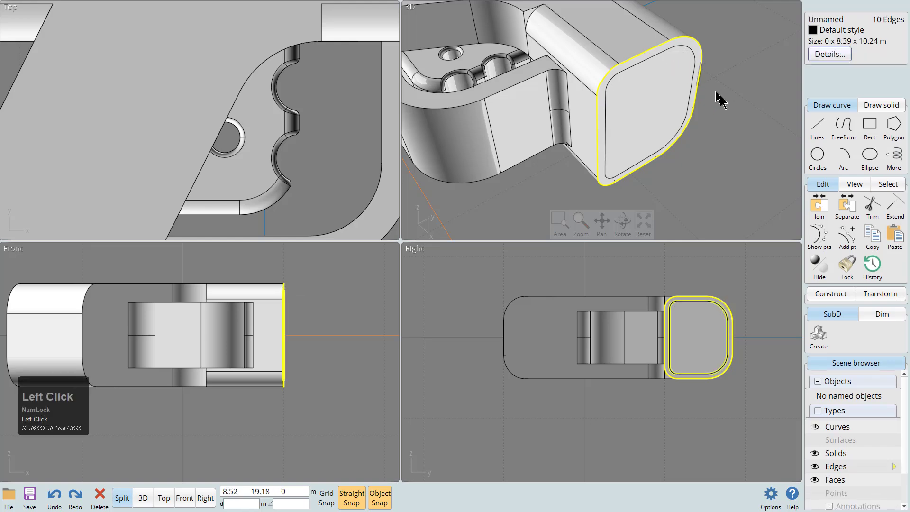
{"action": "key", "text": "e"}
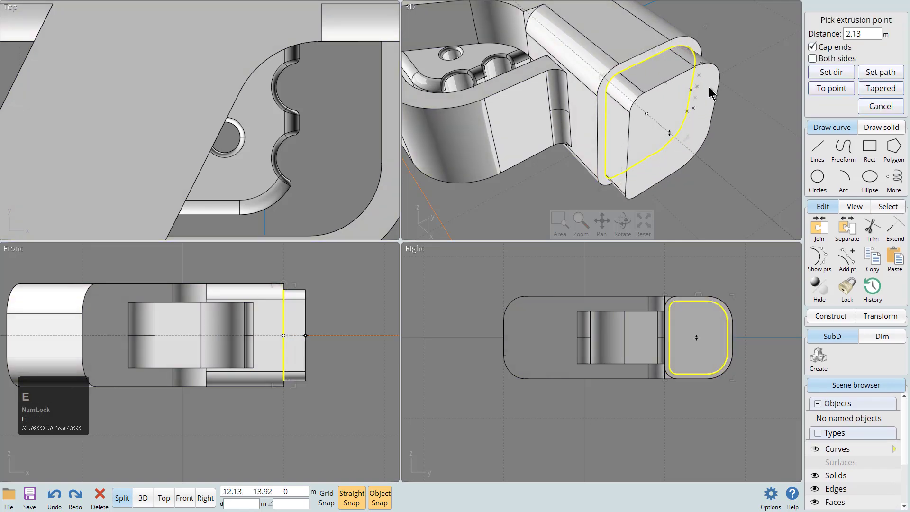
{"action": "left_click", "coordinate": [812, 58]}
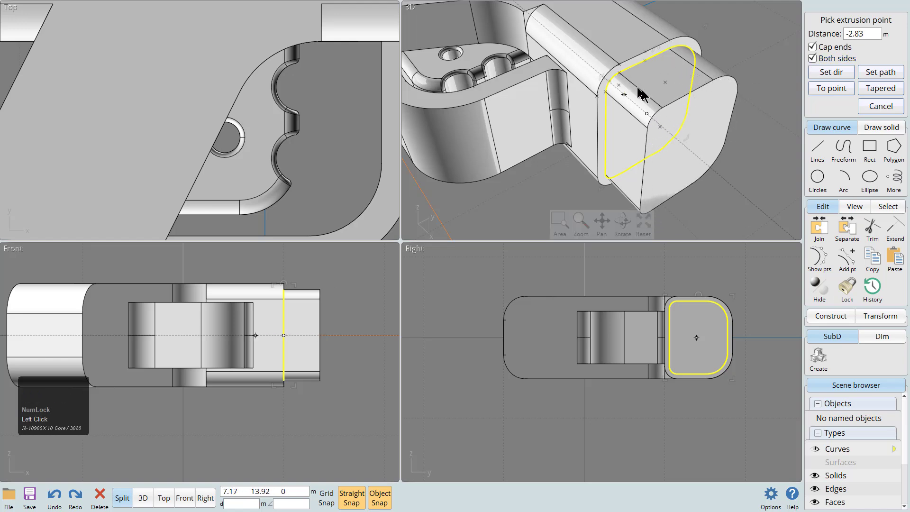
{"action": "scroll", "coordinate": [365, 81], "scroll_direction": "down", "scroll_amount": 3}
{"action": "middle_click_drag", "start_coordinate": [366, 81], "coordinate": [289, 100], "text": "shift"}
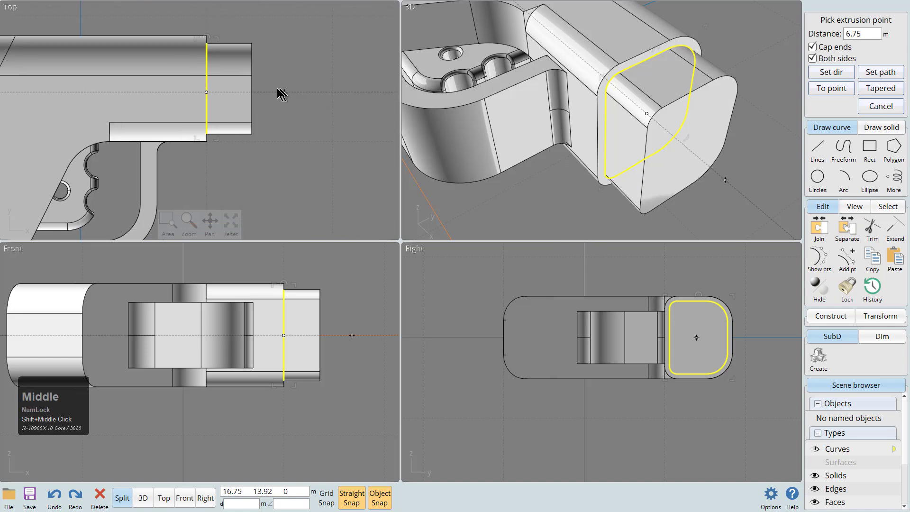
{"action": "left_click", "coordinate": [237, 93]}
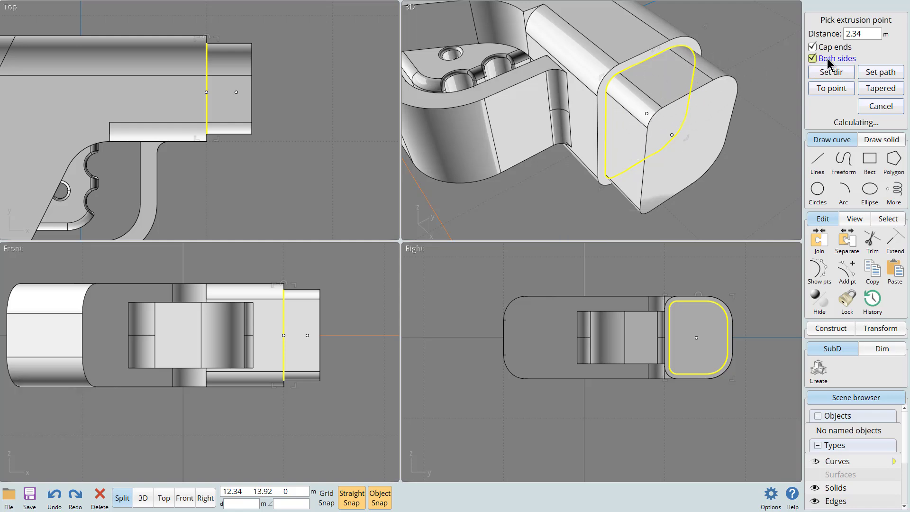
{"action": "left_click", "coordinate": [870, 106]}
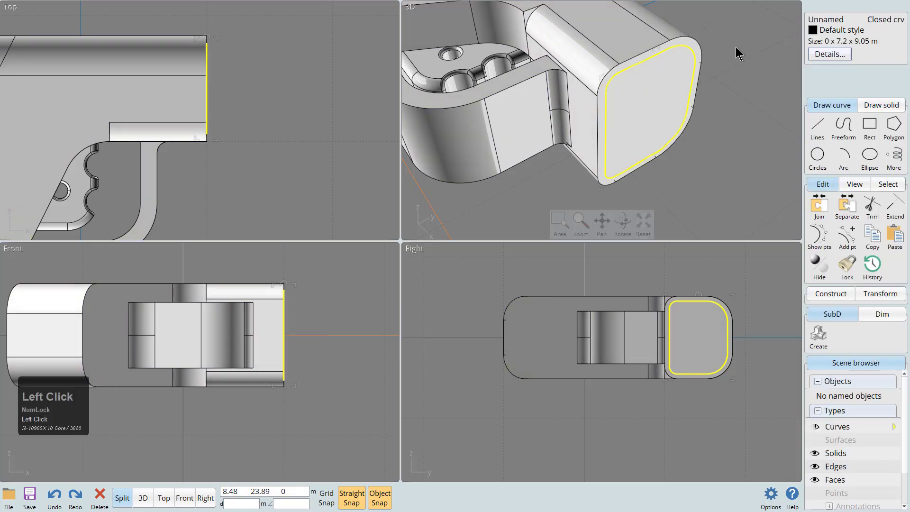
{"action": "key", "text": "e"}
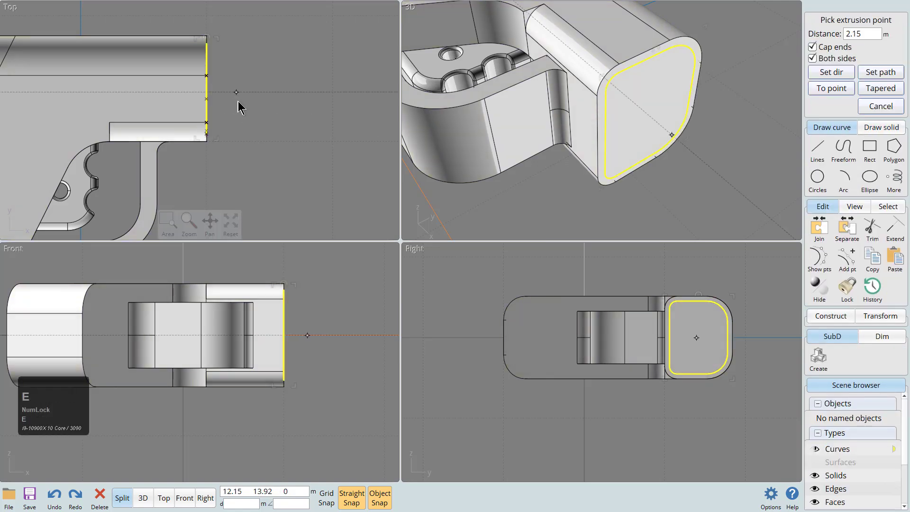
{"action": "left_click", "coordinate": [244, 103]}
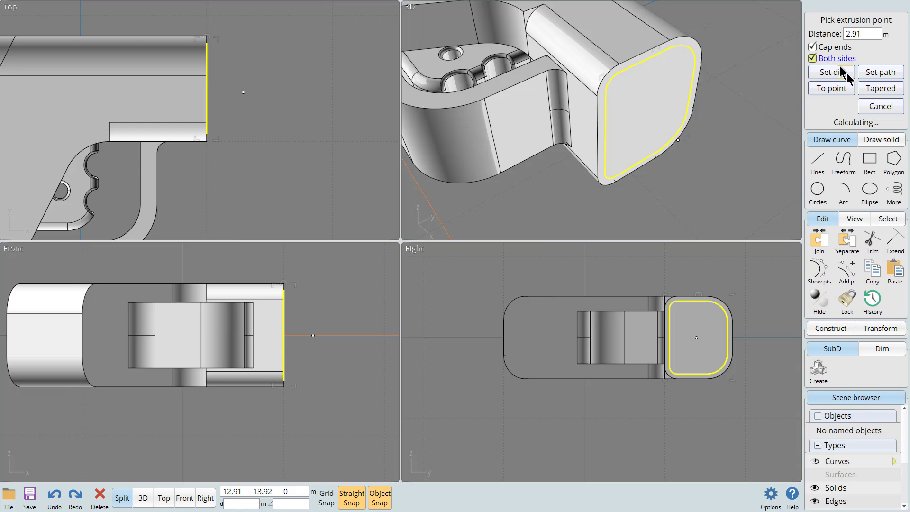
{"action": "left_click", "coordinate": [880, 106]}
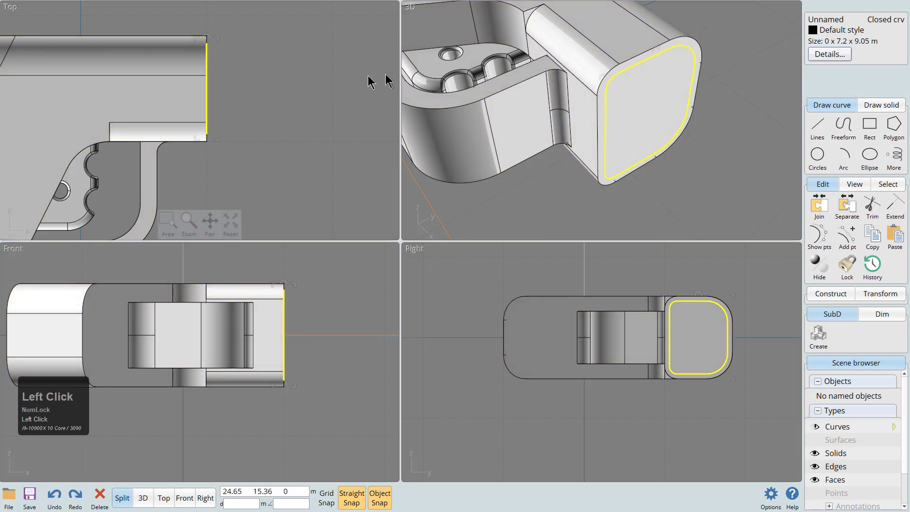
{"action": "key", "text": "e"}
{"action": "left_click", "coordinate": [831, 59]}
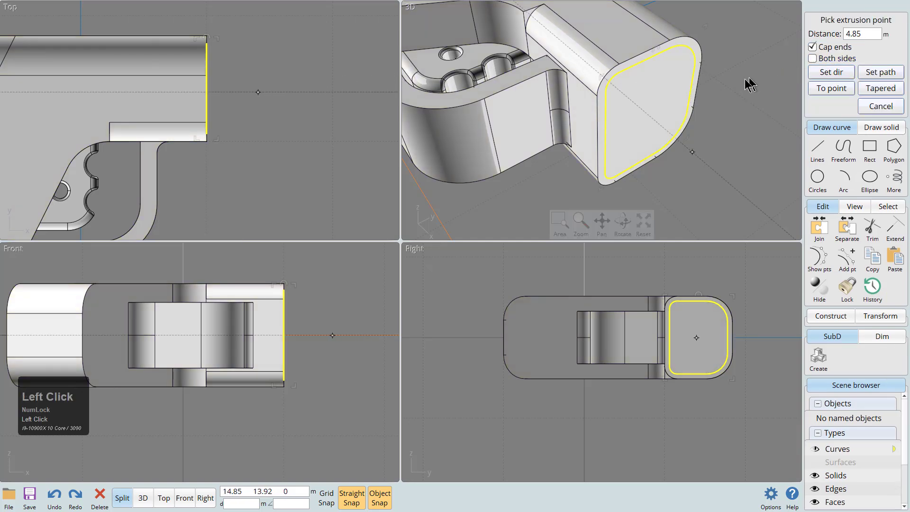
{"action": "right_click", "coordinate": [700, 134]}
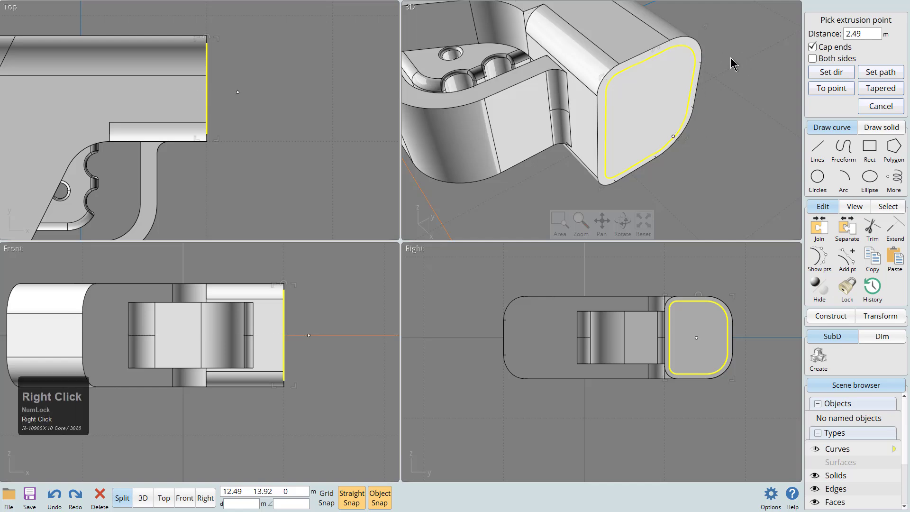
{"action": "left_click", "coordinate": [877, 106]}
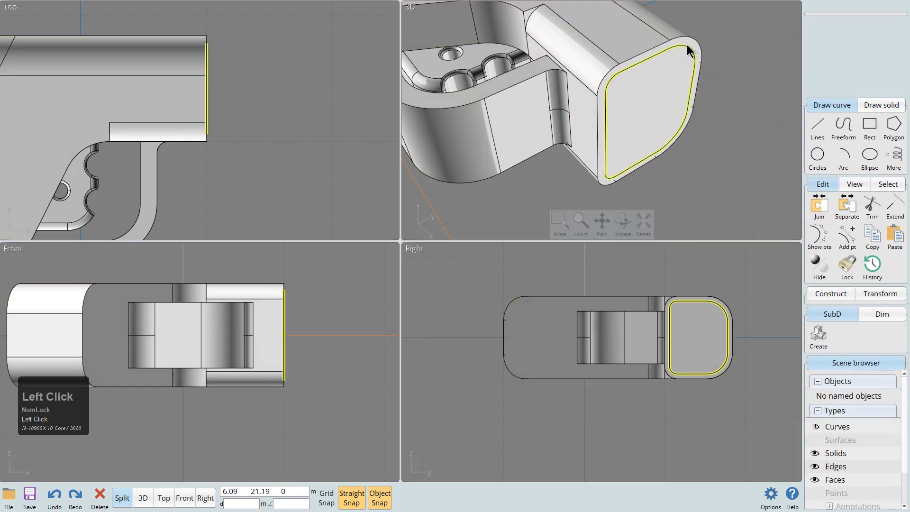
{"action": "left_click_drag", "start_coordinate": [682, 50], "coordinate": [710, 86]}
{"action": "key", "text": "ctrl+z"}
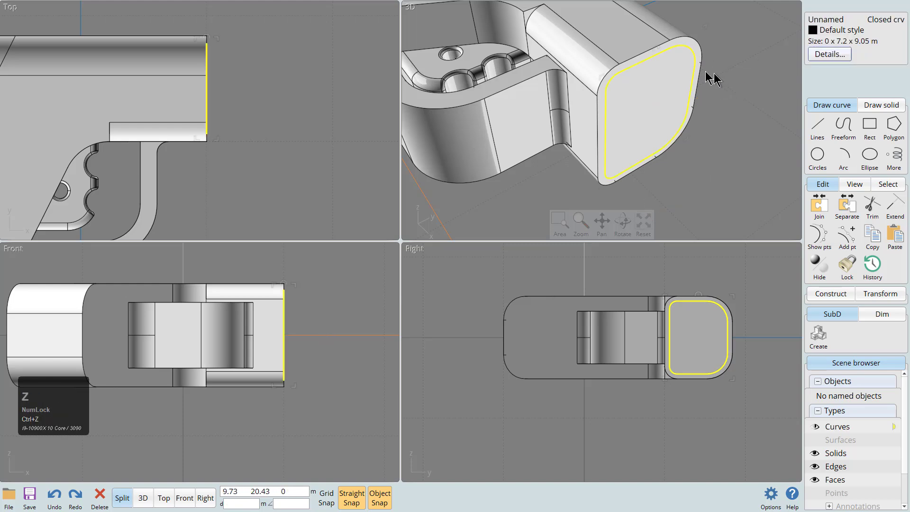
{"action": "key", "text": "e"}
{"action": "right_click_drag", "start_coordinate": [732, 95], "coordinate": [678, 114]}
{"action": "right_click_drag", "start_coordinate": [628, 154], "coordinate": [791, 118]}
{"action": "left_click", "coordinate": [861, 109]}
{"action": "right_click_drag", "start_coordinate": [570, 106], "coordinate": [663, 100]}
{"action": "left_click", "coordinate": [718, 94]}
{"action": "right_click_drag", "start_coordinate": [625, 69], "coordinate": [605, 114]}
{"action": "left_click", "coordinate": [619, 91]}
{"action": "middle_click_drag", "start_coordinate": [605, 107], "coordinate": [598, 116]}
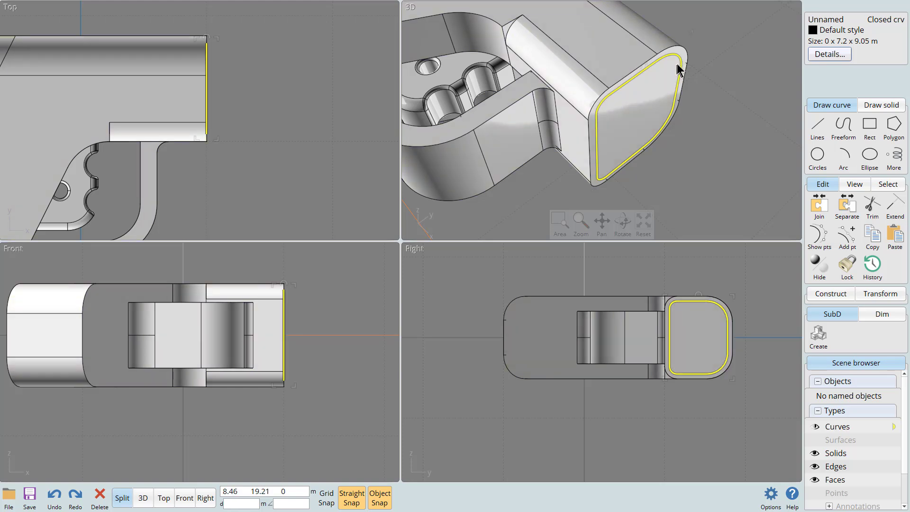
Copy the whole pistol model with its barrel-end offset curve and paste it into the other MoI window.
{"action": "scroll", "coordinate": [709, 61], "scroll_direction": "down", "scroll_amount": 4}
{"action": "left_click_drag", "start_coordinate": [717, 27], "coordinate": [448, 161]}
{"action": "key", "text": "ctrl+c"}
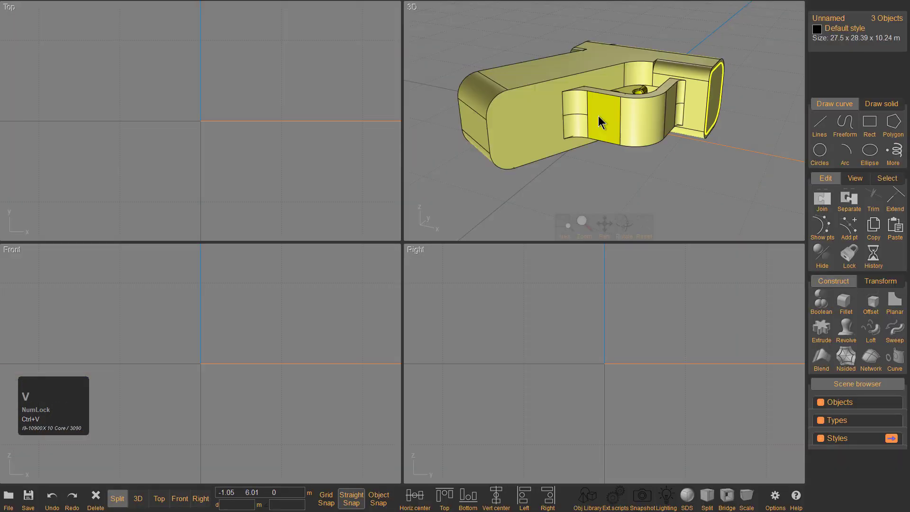
Extrude the offset curve on the barrel's front face to both sides with capped ends.
{"action": "right_click_drag", "start_coordinate": [595, 118], "coordinate": [653, 126]}
{"action": "scroll", "coordinate": [659, 138], "scroll_direction": "up", "scroll_amount": 3}
{"action": "left_click", "coordinate": [726, 162]}
{"action": "key", "text": "e"}
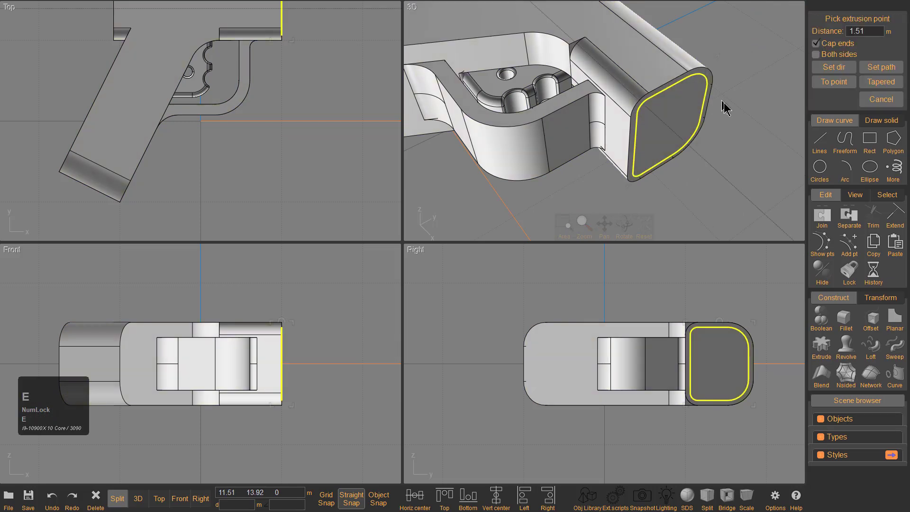
{"action": "left_click", "coordinate": [815, 54]}
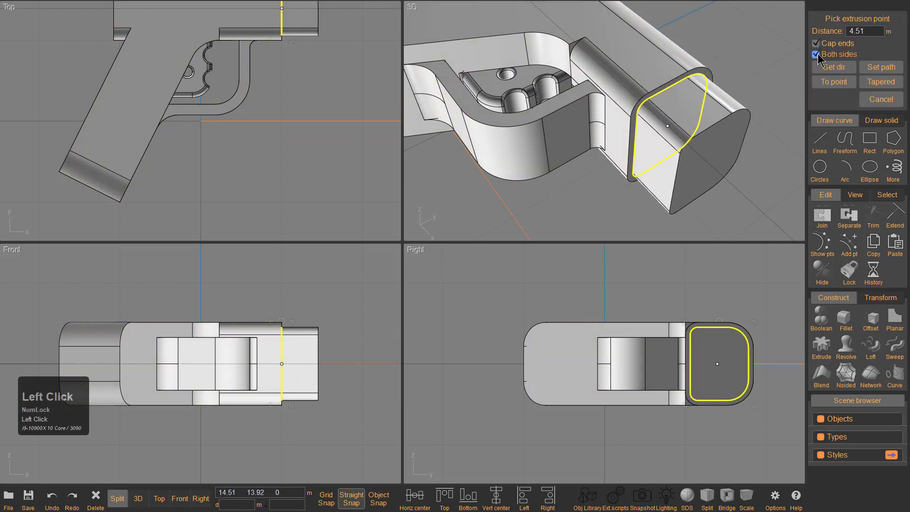
{"action": "left_click", "coordinate": [723, 112]}
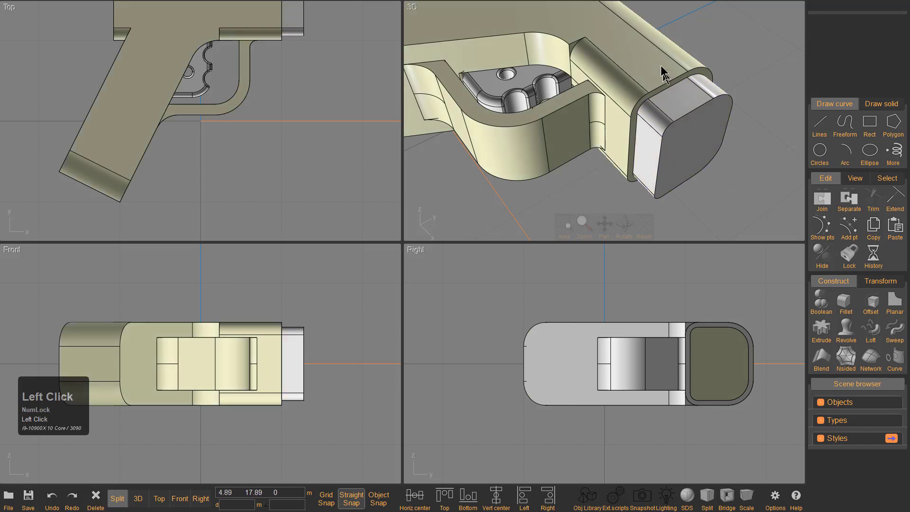
Subtract the extruded block from the pistol body by Boolean difference to recess the barrel's front end.
{"action": "left_click", "coordinate": [668, 89]}
{"action": "left_click", "coordinate": [695, 150]}
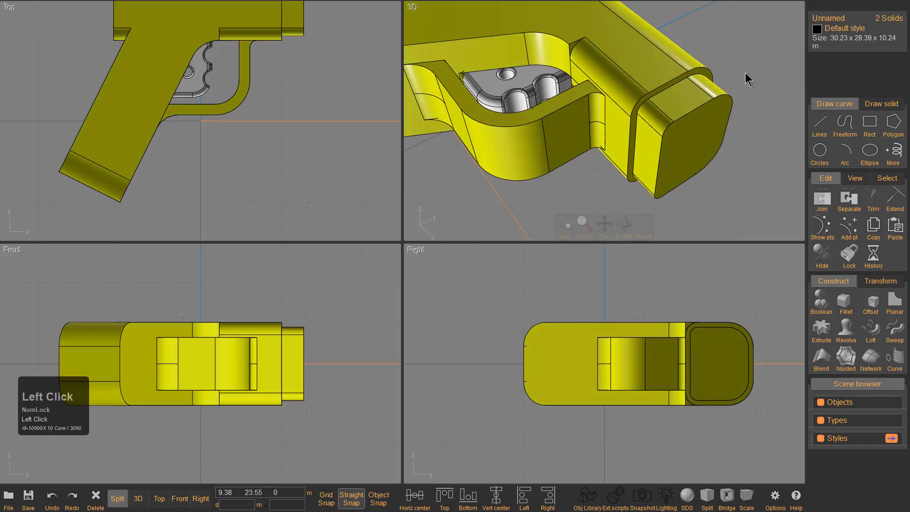
{"action": "left_click", "coordinate": [747, 79]}
{"action": "left_click", "coordinate": [674, 58]}
{"action": "key", "text": "b"}
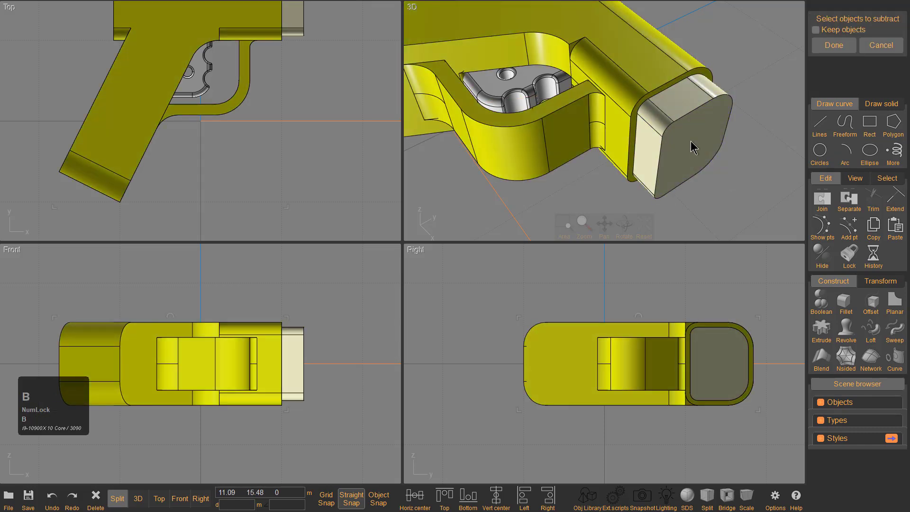
{"action": "left_click", "coordinate": [691, 143]}
{"action": "right_click", "coordinate": [691, 143]}
{"action": "right_click_drag", "start_coordinate": [691, 143], "coordinate": [645, 112]}
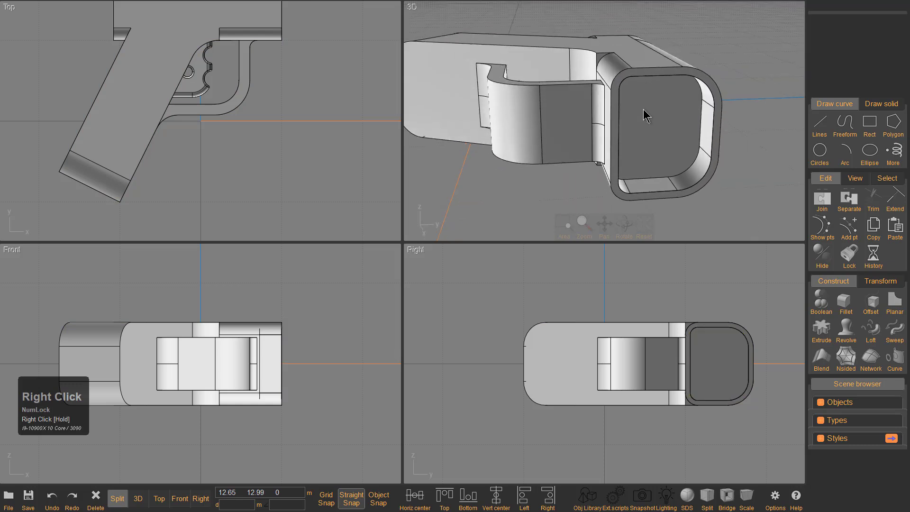
Select the edge loop of the recess floor and offset it inward with sharp corners to about 6 by 7.8 m.
{"action": "double_click", "coordinate": [700, 97]}
{"action": "left_click", "coordinate": [698, 90]}
{"action": "key", "text": "shift+bracketright"}
{"action": "right_click_drag", "start_coordinate": [699, 92], "coordinate": [673, 112]}
{"action": "scroll", "coordinate": [608, 158], "scroll_direction": "up", "scroll_amount": 5}
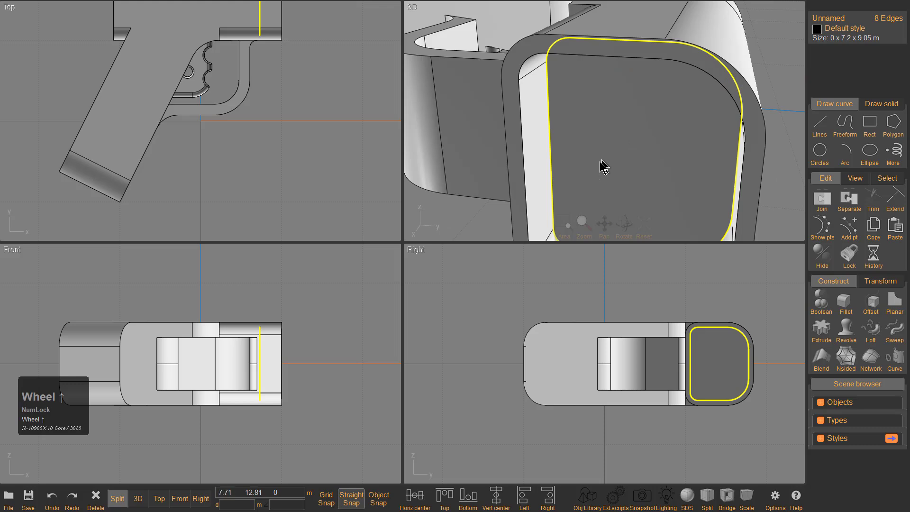
{"action": "key", "text": "o"}
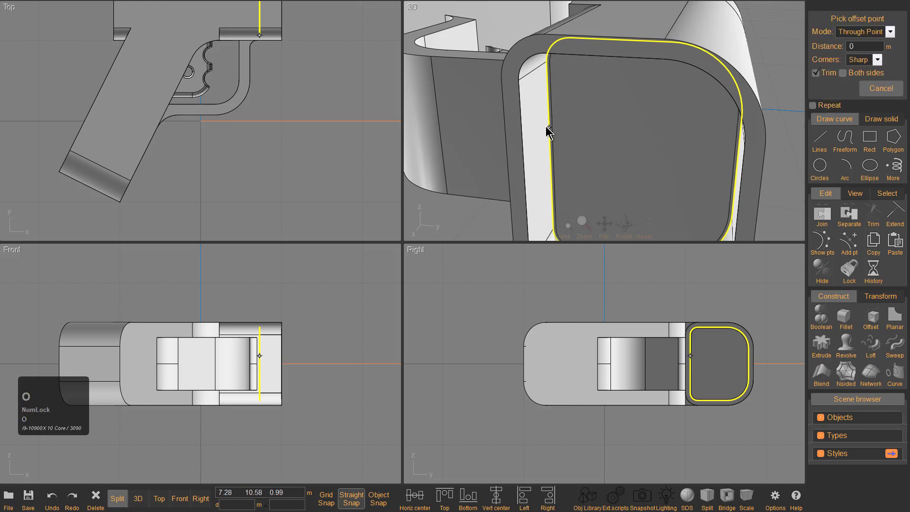
{"action": "left_click", "coordinate": [566, 127]}
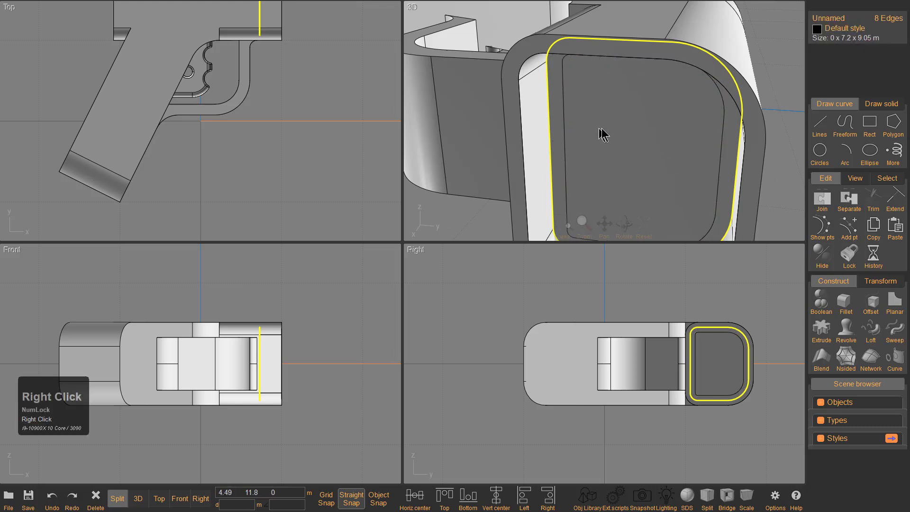
{"action": "right_click_drag", "start_coordinate": [597, 134], "coordinate": [703, 102]}
Extrude the offset curve on the recess floor outward until it projects past the barrel's front rim.
{"action": "left_click", "coordinate": [728, 71]}
{"action": "left_click", "coordinate": [574, 93]}
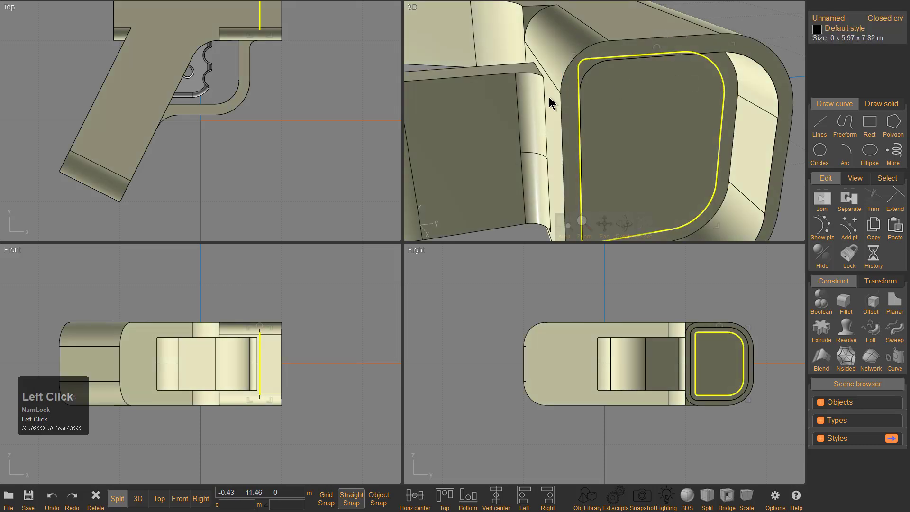
{"action": "right_click_drag", "start_coordinate": [574, 93], "coordinate": [705, 124]}
{"action": "key", "text": "e"}
{"action": "left_click", "coordinate": [755, 172]}
{"action": "scroll", "coordinate": [665, 131], "scroll_direction": "down", "scroll_amount": 3}
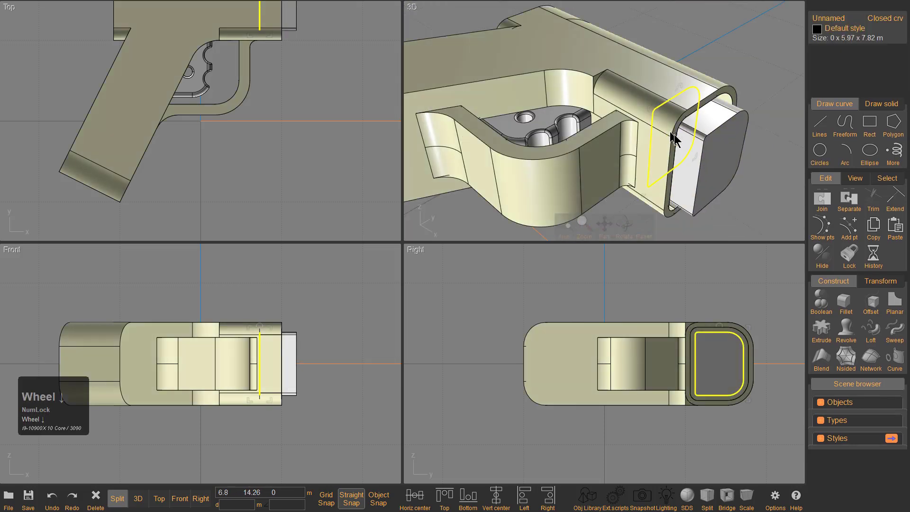
Join the projecting inner block with the pistol body by Boolean union.
{"action": "left_click", "coordinate": [741, 60]}
{"action": "left_click", "coordinate": [681, 85]}
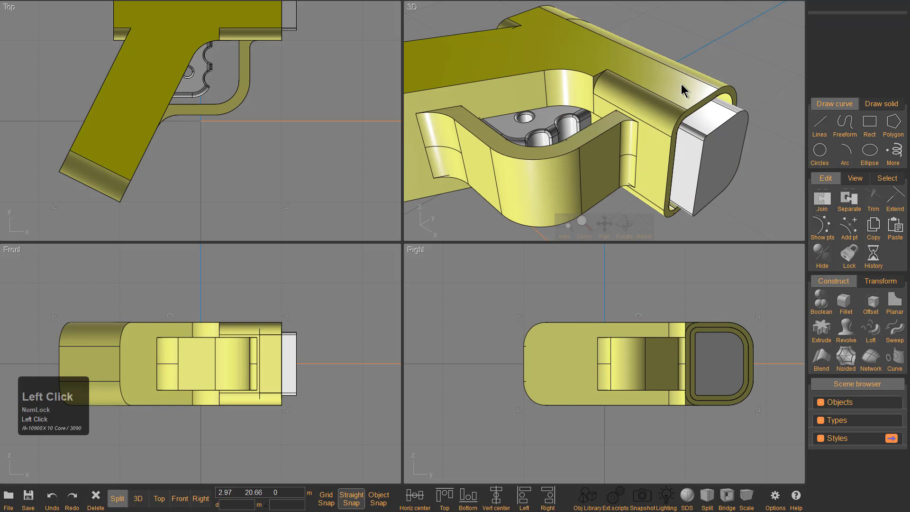
{"action": "key", "text": "u"}
{"action": "left_click", "coordinate": [712, 159]}
{"action": "right_click", "coordinate": [711, 159]}
{"action": "right_click_drag", "start_coordinate": [712, 158], "coordinate": [694, 168]}
Select the front face edges of the projecting block and offset them inward with sharp corners to about 5 by 6.9 m.
{"action": "left_click", "coordinate": [692, 160]}
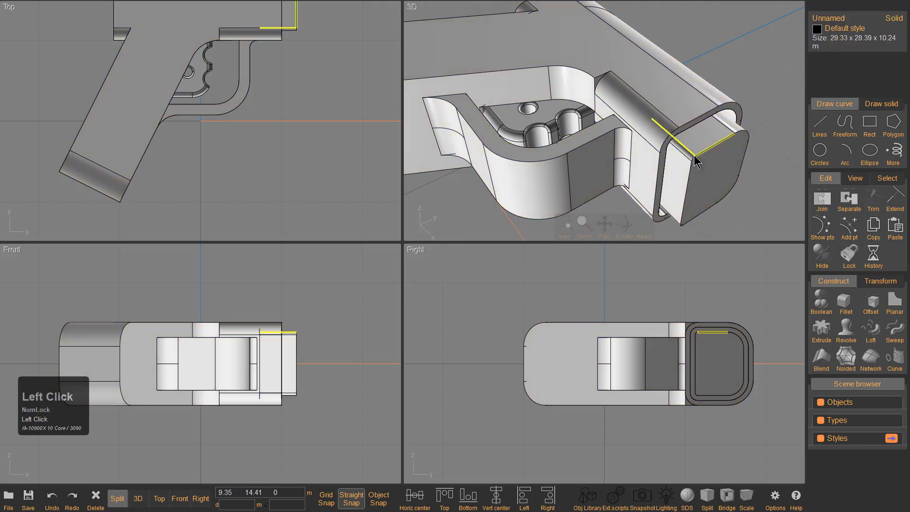
{"action": "double_click", "coordinate": [727, 142]}
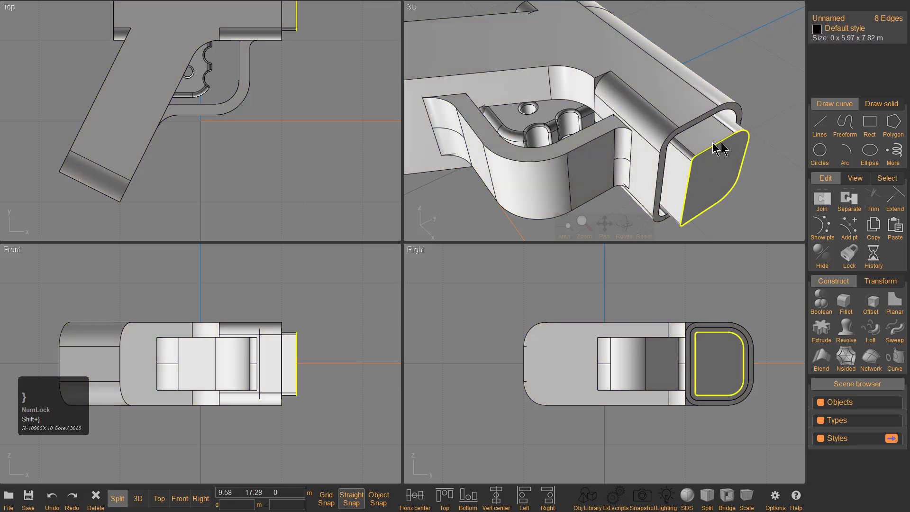
{"action": "scroll", "coordinate": [654, 118], "scroll_direction": "up", "scroll_amount": 3}
{"action": "key", "text": "o"}
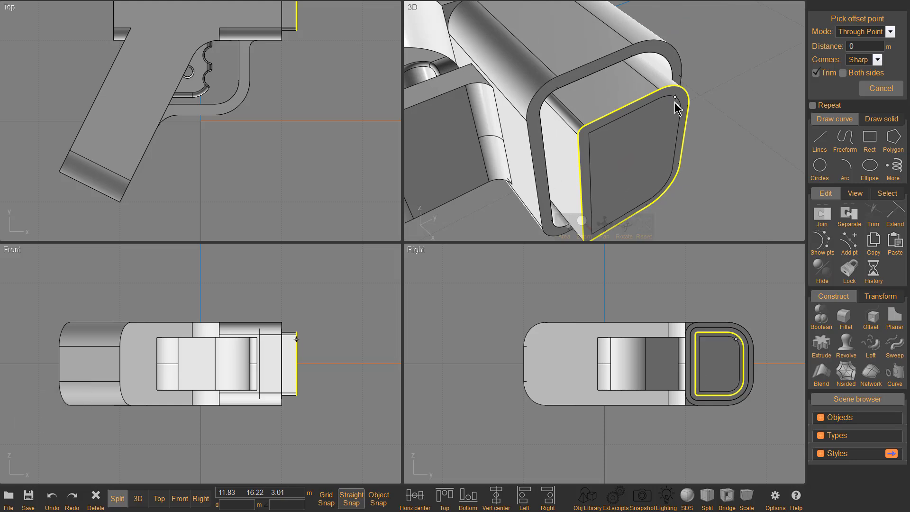
{"action": "left_click", "coordinate": [676, 107]}
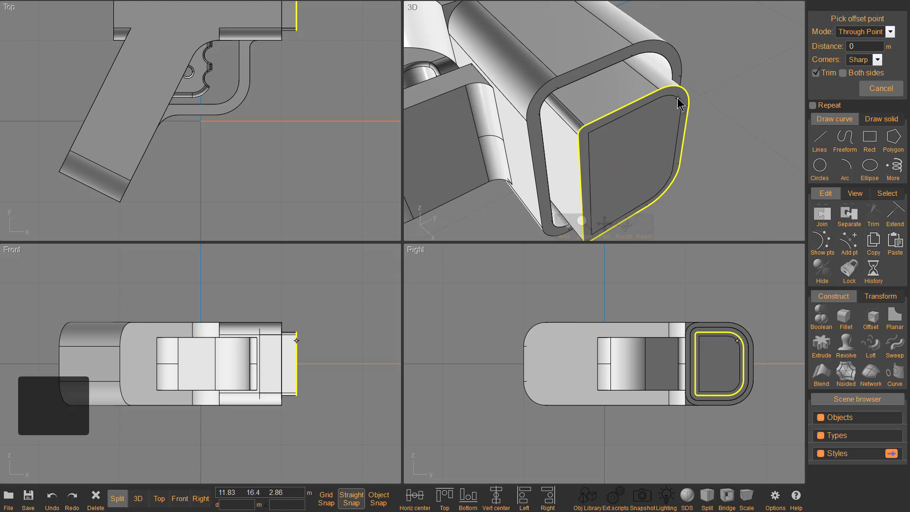
{"action": "left_click", "coordinate": [680, 108]}
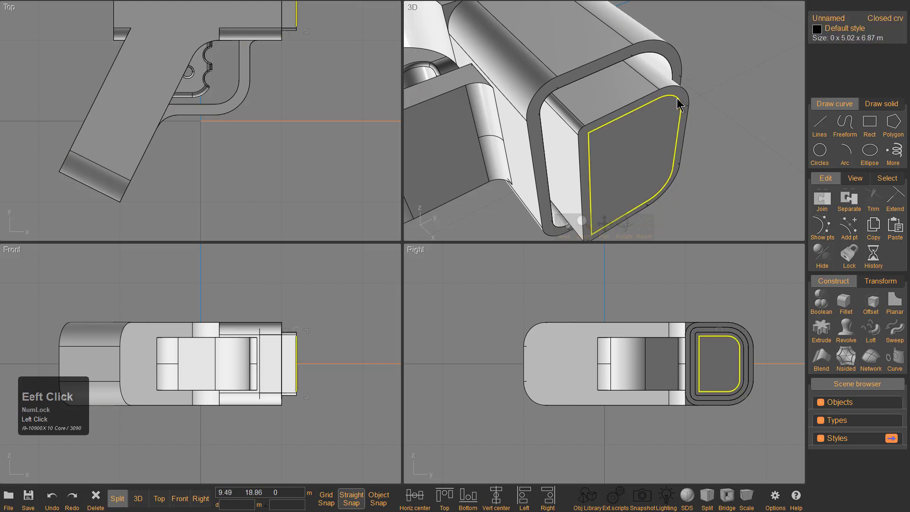
Extrude the new offset curve through the projecting block's front and subtract the result from the pistol body by Boolean difference.
{"action": "key", "text": "e"}
{"action": "left_click", "coordinate": [720, 132]}
{"action": "left_click", "coordinate": [659, 77]}
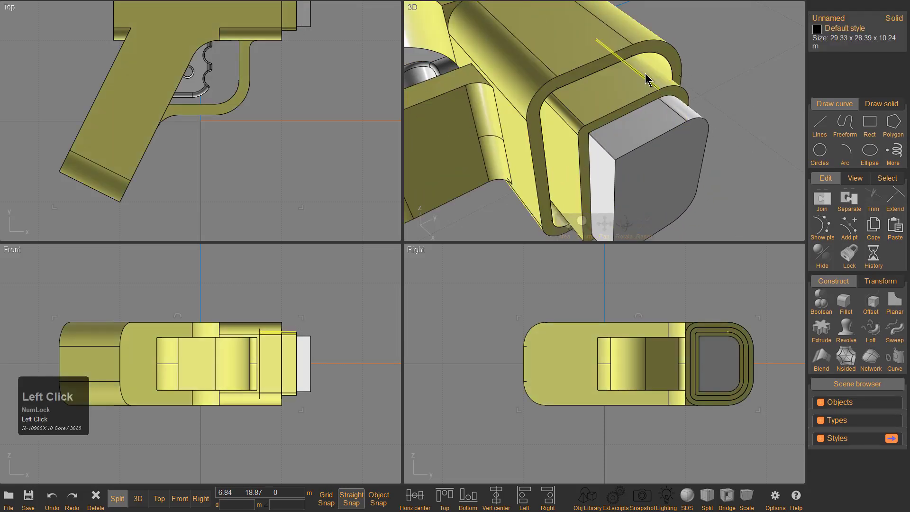
{"action": "key", "text": "b"}
{"action": "left_click", "coordinate": [648, 134]}
{"action": "right_click", "coordinate": [650, 128]}
{"action": "right_click_drag", "start_coordinate": [629, 136], "coordinate": [575, 118]}
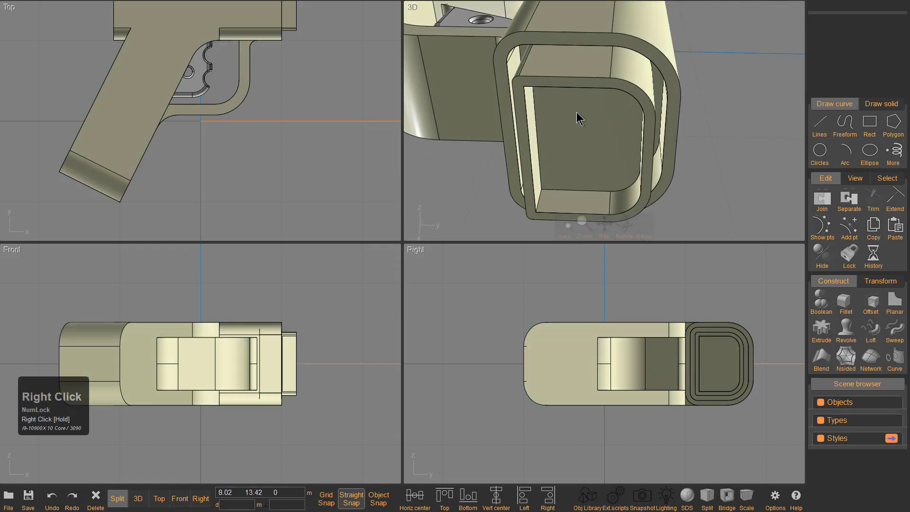
{"action": "scroll", "coordinate": [619, 193], "scroll_direction": "down", "scroll_amount": 2}
{"action": "middle_click_drag", "start_coordinate": [273, 60], "coordinate": [291, 124]}
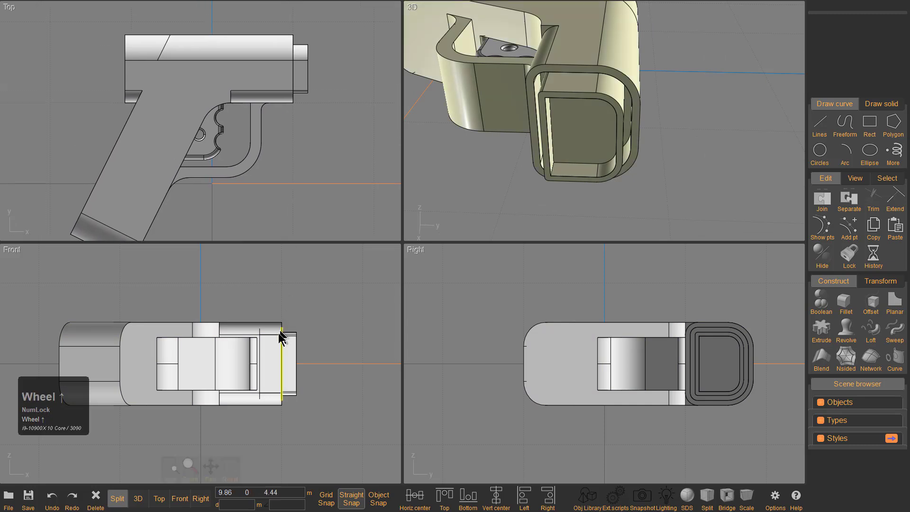
{"action": "scroll", "coordinate": [289, 364], "scroll_direction": "up", "scroll_amount": 3}
{"action": "scroll", "coordinate": [304, 364], "scroll_direction": "down", "scroll_amount": 1}
{"action": "middle_click_drag", "start_coordinate": [313, 361], "coordinate": [305, 334]}
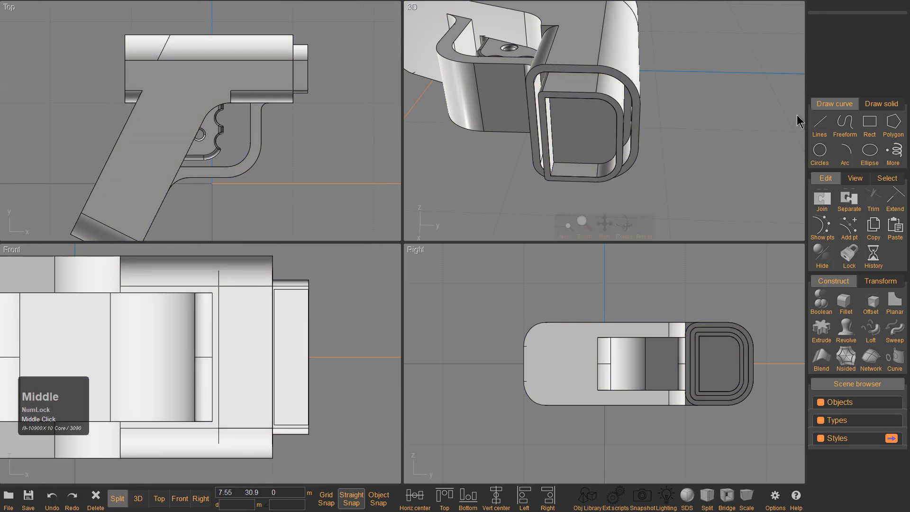
Draw an open trapezoidal polyline about 1.49 by 6.05 m across the front end of the projecting inner barrel in the front view.
{"action": "left_click", "coordinate": [814, 127]}
{"action": "left_click", "coordinate": [322, 299]}
{"action": "left_click", "coordinate": [292, 314]}
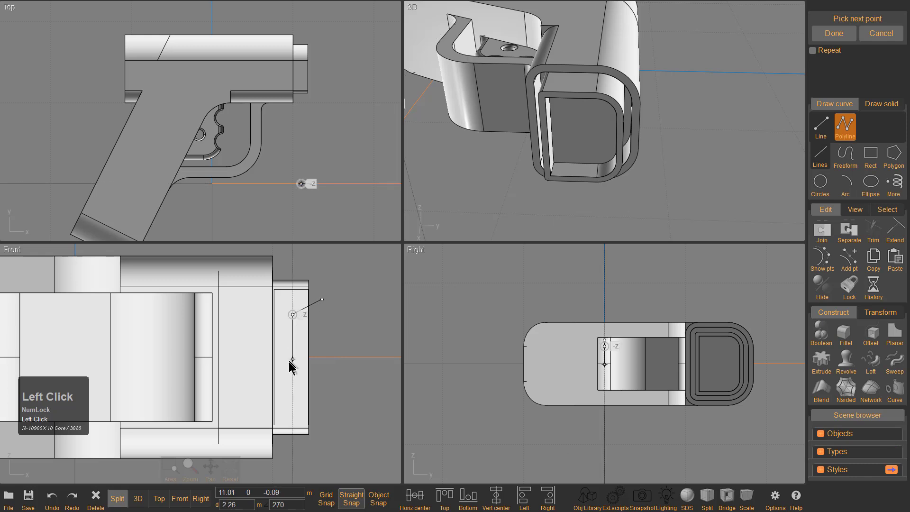
{"action": "left_click", "coordinate": [292, 398]}
{"action": "right_click", "coordinate": [321, 414]}
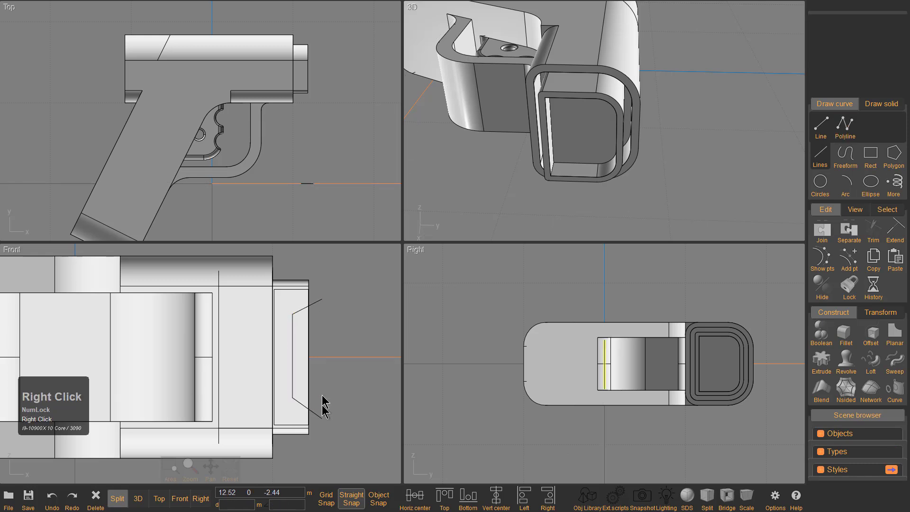
Cut the pistol body with the trapezoidal polyline by Boolean difference and delete the separated piece at the inner barrel's front.
{"action": "left_click", "coordinate": [298, 335]}
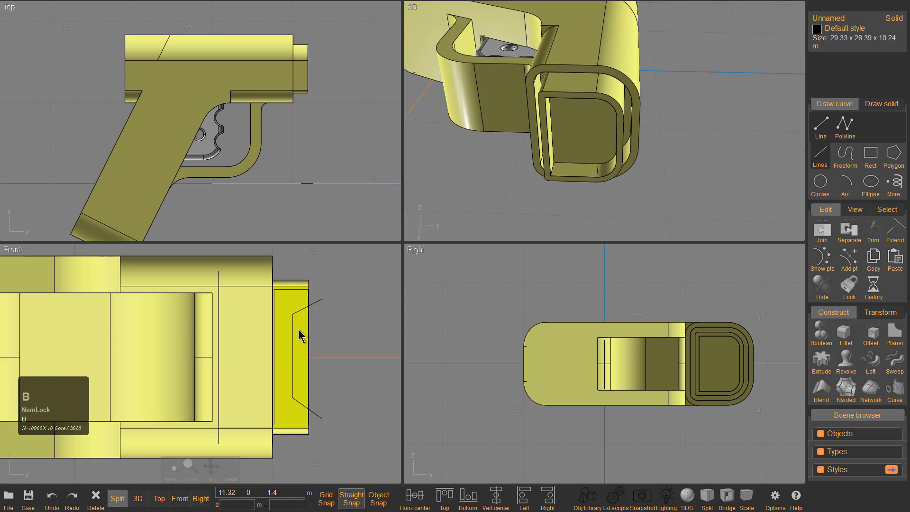
{"action": "key", "text": "b"}
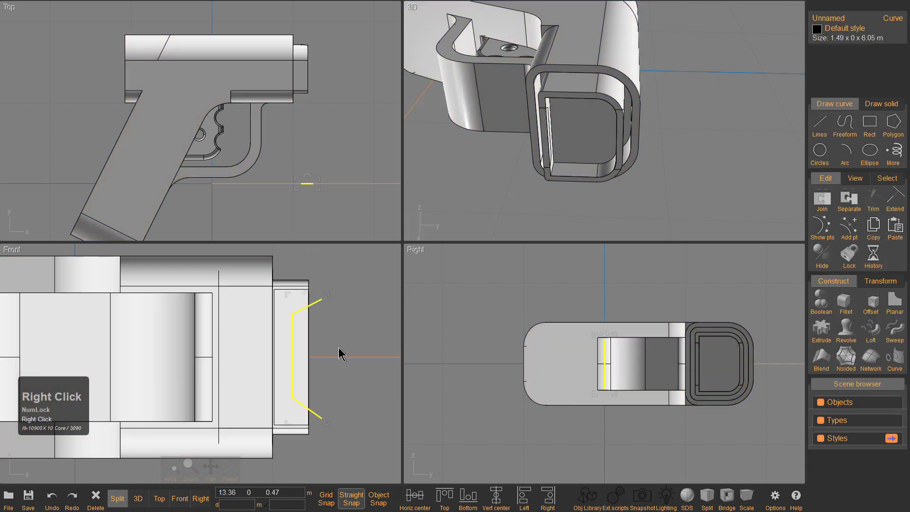
{"action": "left_click", "coordinate": [309, 292]}
{"action": "left_click", "coordinate": [298, 329]}
{"action": "key", "text": "Delete"}
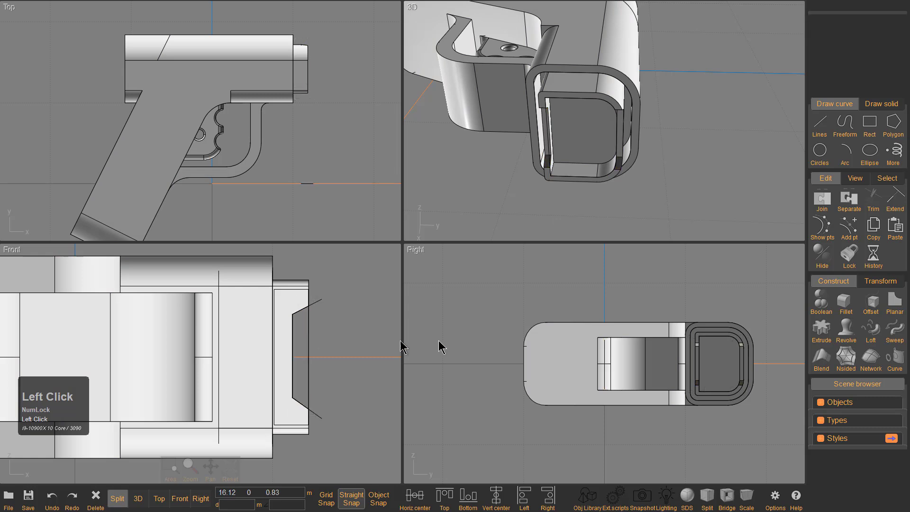
Hide all curves in the scene by object type.
{"action": "left_click", "coordinate": [817, 439]}
{"action": "left_click", "coordinate": [823, 438]}
{"action": "left_click", "coordinate": [822, 420]}
{"action": "left_click", "coordinate": [816, 435]}
{"action": "right_click_drag", "start_coordinate": [530, 136], "coordinate": [583, 130]}
{"action": "type", "text": "1"}
{"action": "middle_click_drag", "start_coordinate": [570, 122], "coordinate": [683, 81]}
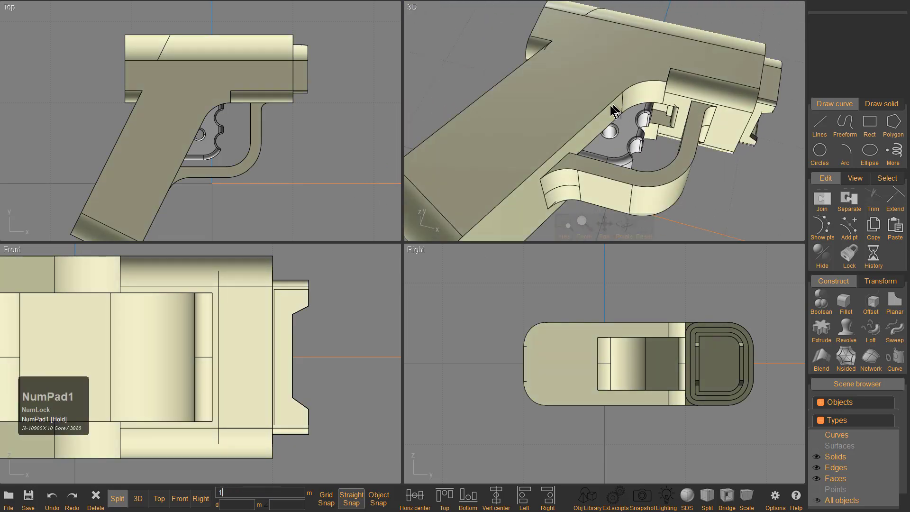
{"action": "middle_click_drag", "start_coordinate": [618, 107], "coordinate": [603, 106]}
{"action": "mouse_move", "coordinate": [603, 106]}
{"action": "right_mouse_down"}
{"action": "mouse_move", "coordinate": [613, 152]}
{"action": "mouse_move", "coordinate": [608, 115]}
{"action": "right_mouse_up"}
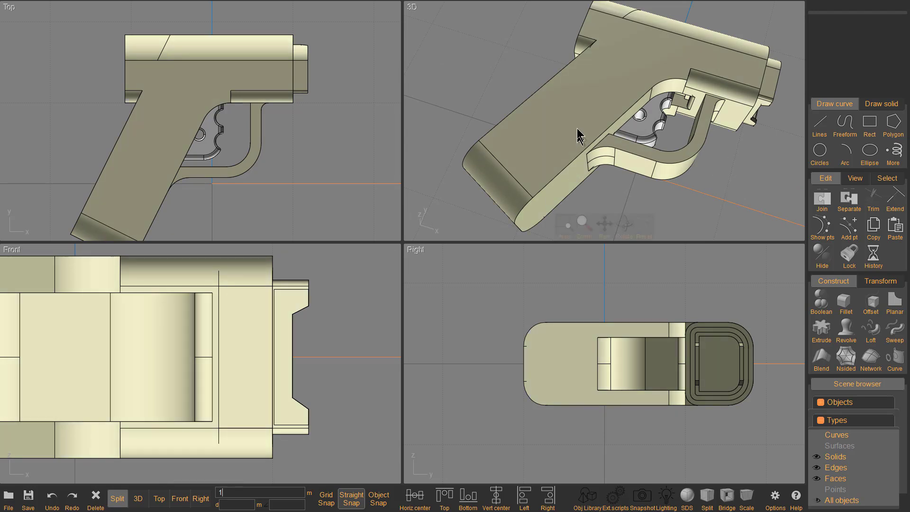
{"action": "right_click_drag", "start_coordinate": [630, 112], "coordinate": [652, 132]}
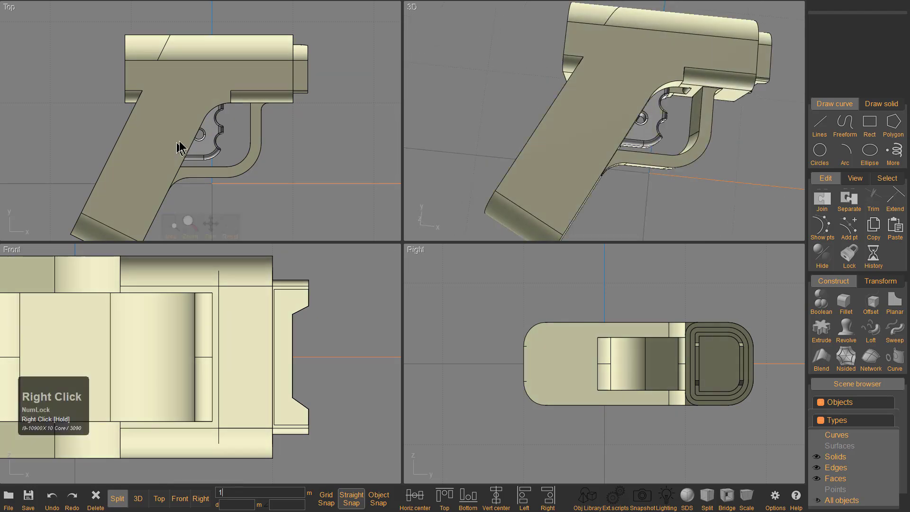
{"action": "scroll", "coordinate": [174, 149], "scroll_direction": "up", "scroll_amount": 4}
{"action": "left_click", "coordinate": [818, 129]}
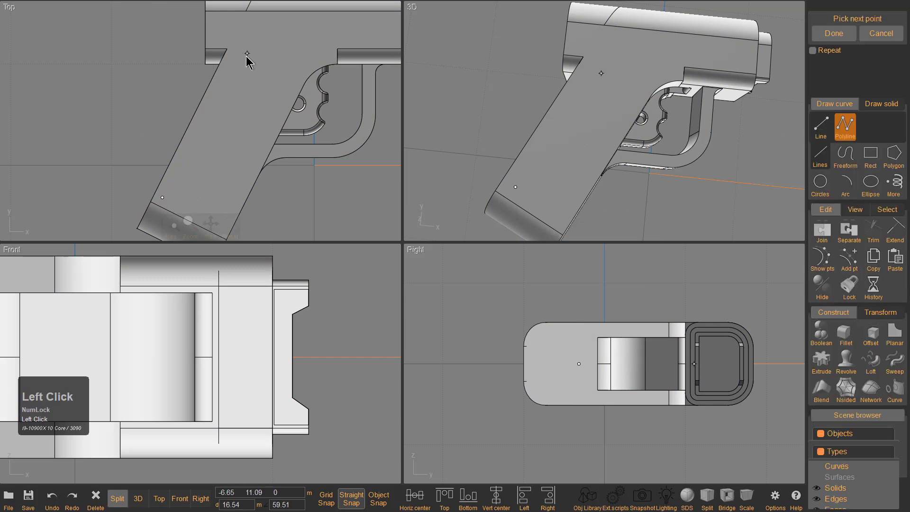
{"action": "key", "text": "Escape"}
Turn off Straight Snap and turn on Object Snap.
{"action": "left_click", "coordinate": [353, 499]}
{"action": "left_click", "coordinate": [377, 499]}
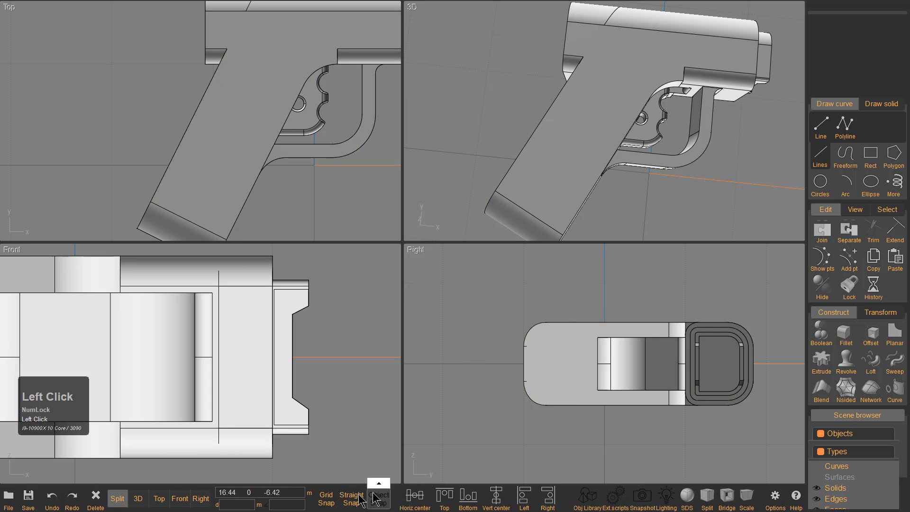
{"action": "left_click", "coordinate": [842, 126]}
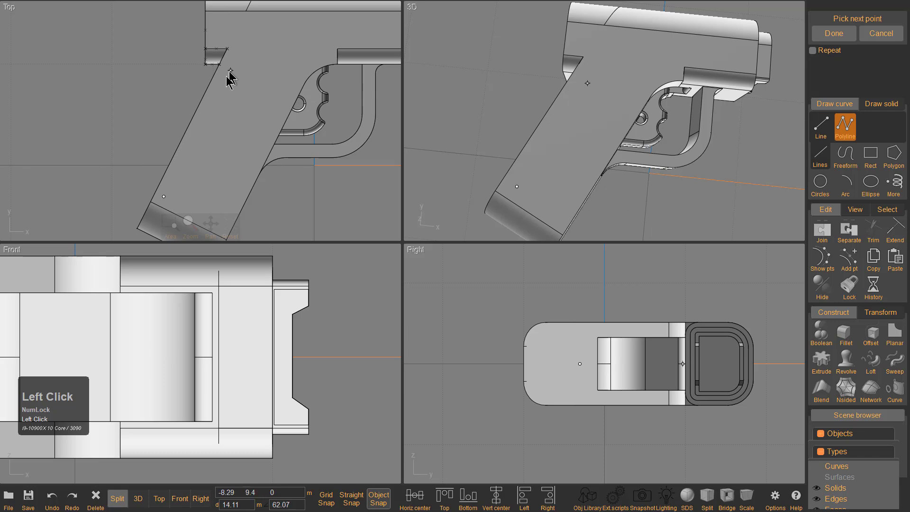
{"action": "right_click", "coordinate": [171, 181]}
{"action": "right_click", "coordinate": [168, 202]}
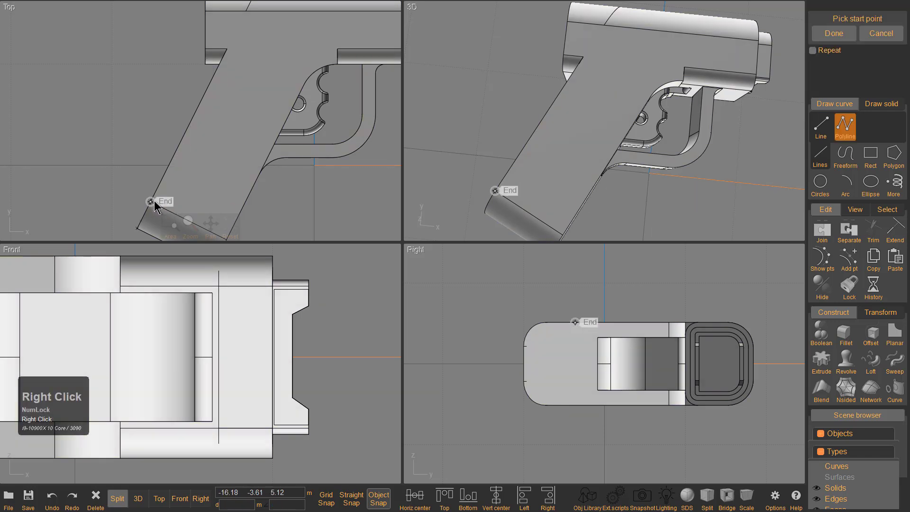
{"action": "left_click", "coordinate": [154, 202]}
{"action": "left_click_drag", "start_coordinate": [231, 51], "coordinate": [230, 52]}
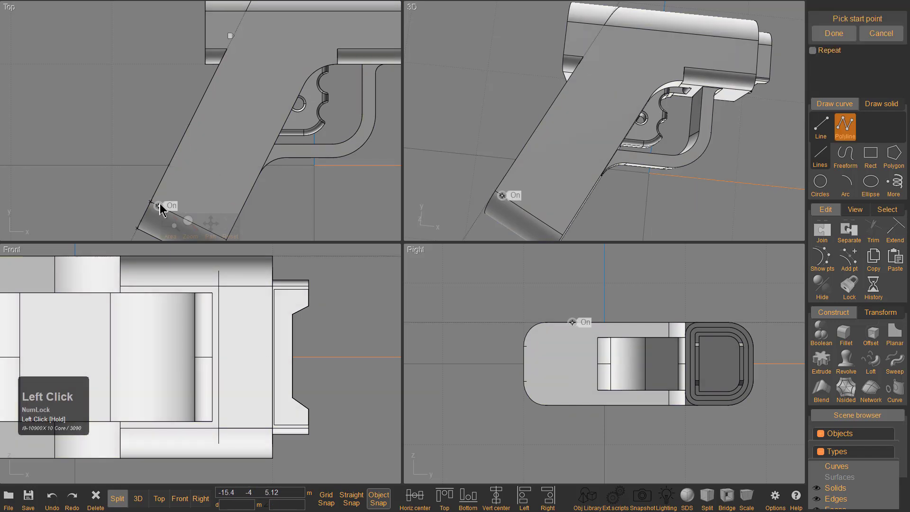
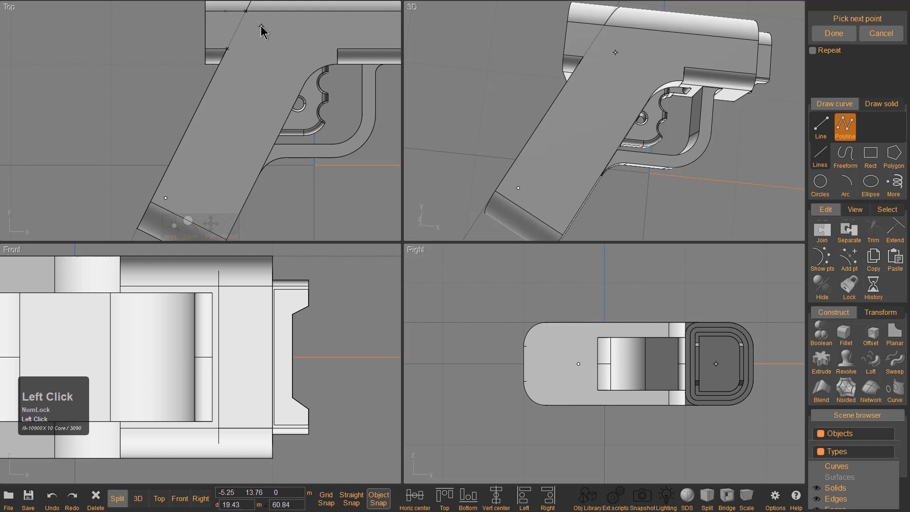
{"action": "key", "text": "Escape"}
{"action": "scroll", "coordinate": [270, 46], "scroll_direction": "down", "scroll_amount": 4}
{"action": "left_click", "coordinate": [267, 55]}
{"action": "scroll", "coordinate": [266, 55], "scroll_direction": "up", "scroll_amount": 4}
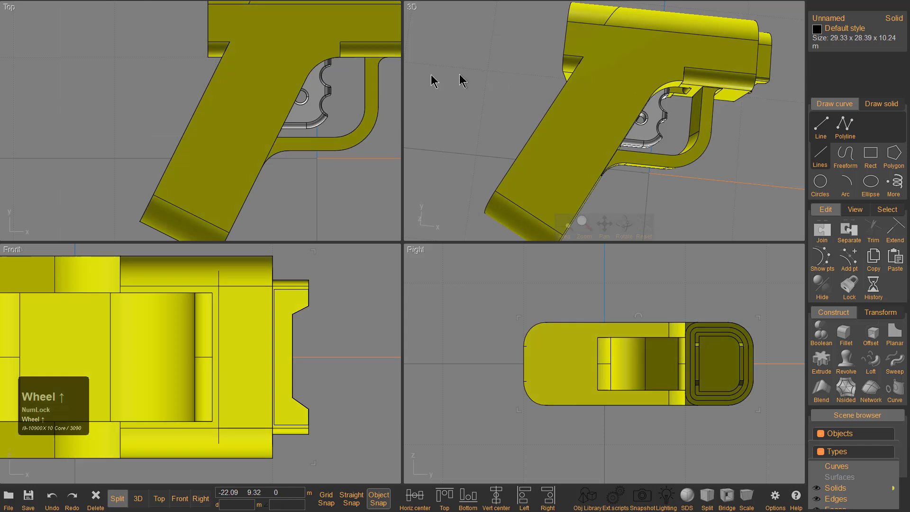
{"action": "left_click", "coordinate": [855, 127]}
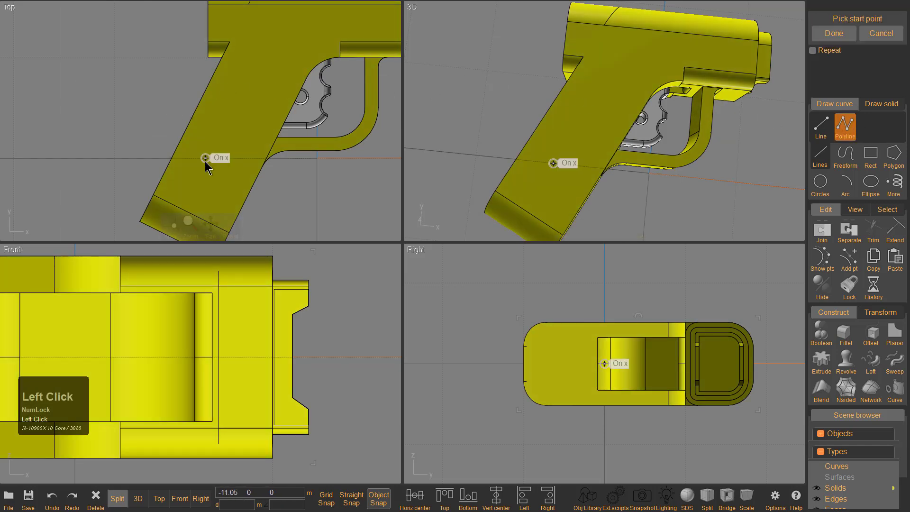
{"action": "left_click", "coordinate": [170, 188]}
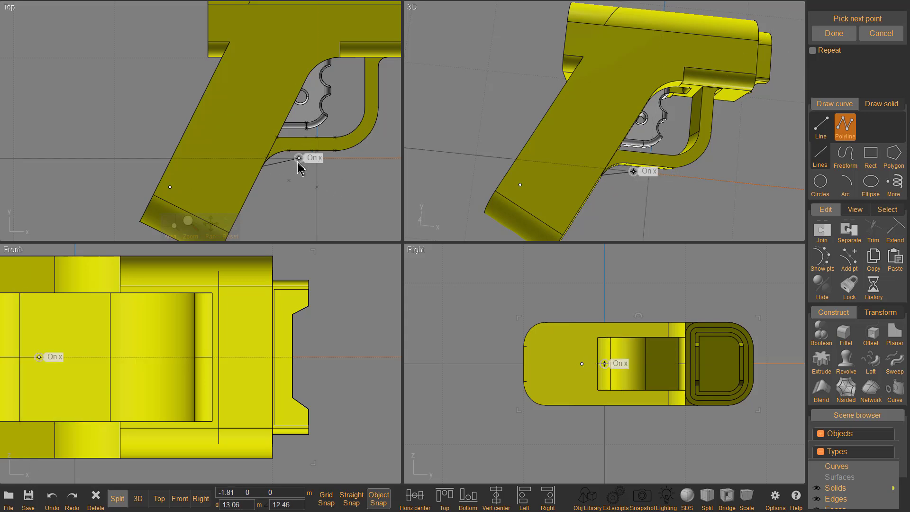
{"action": "key", "text": "Escape"}
Clear the body selection and pick individual faces: the flat side face and the small rounded face beneath the pistol's rear end.
{"action": "scroll", "coordinate": [286, 194], "scroll_direction": "down", "scroll_amount": 2}
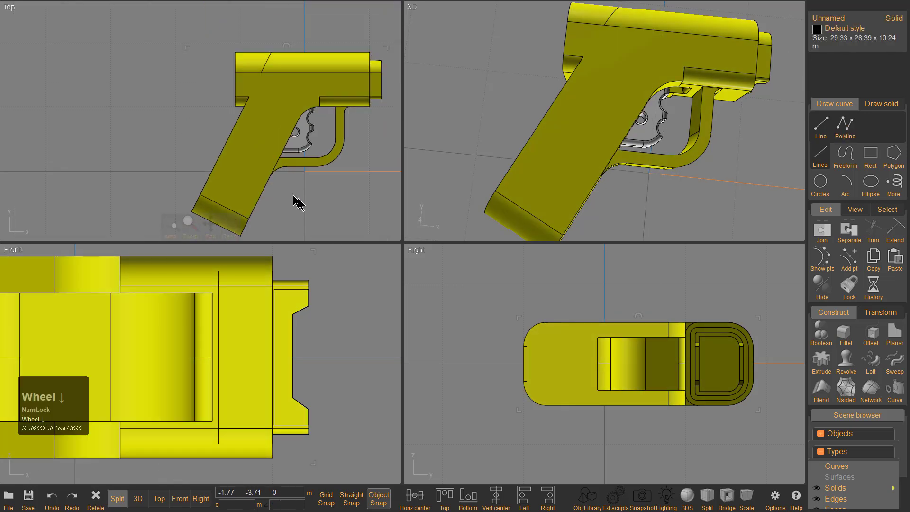
{"action": "left_click", "coordinate": [287, 194]}
{"action": "left_click", "coordinate": [260, 138]}
{"action": "scroll", "coordinate": [260, 138], "scroll_direction": "up", "scroll_amount": 2}
{"action": "left_click", "coordinate": [248, 111]}
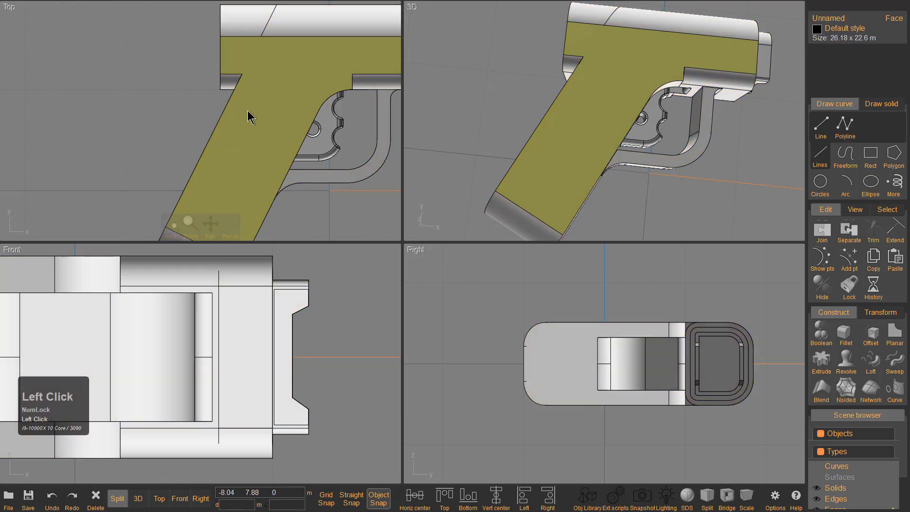
{"action": "scroll", "coordinate": [251, 114], "scroll_direction": "down", "scroll_amount": 3}
{"action": "left_click", "coordinate": [248, 96]}
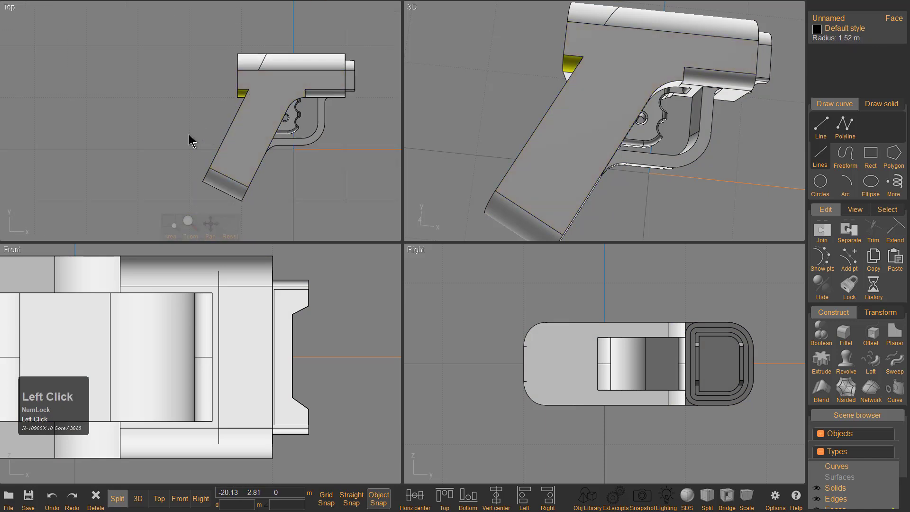
Offset the complete edge outline of the pistol frame's flat side face slightly inward, using Through Point mode with sharp, trimmed corners.
{"action": "scroll", "coordinate": [189, 134], "scroll_direction": "up", "scroll_amount": 5}
{"action": "left_click", "coordinate": [287, 138]}
{"action": "left_click", "coordinate": [225, 108]}
{"action": "left_click", "coordinate": [299, 99]}
{"action": "left_click", "coordinate": [300, 104]}
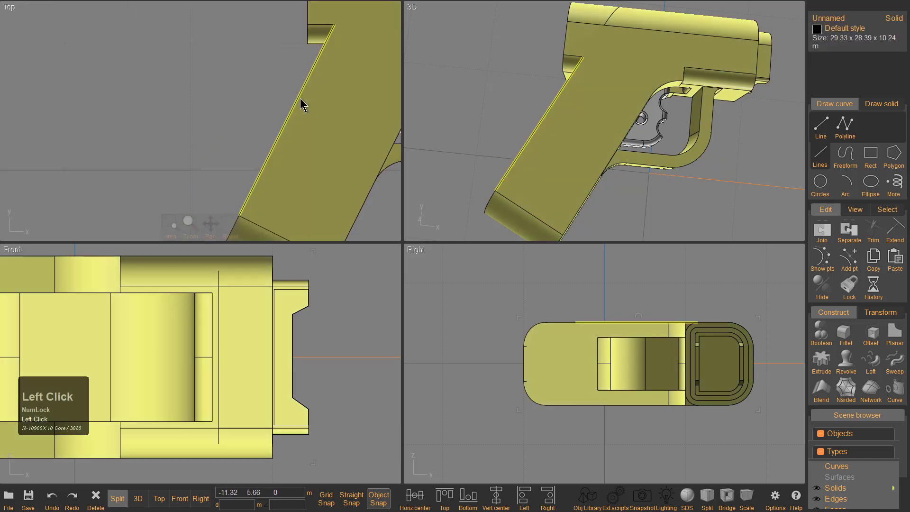
{"action": "middle_click_drag", "start_coordinate": [335, 30], "coordinate": [203, 102]}
{"action": "left_click", "coordinate": [196, 83], "text": "shift"}
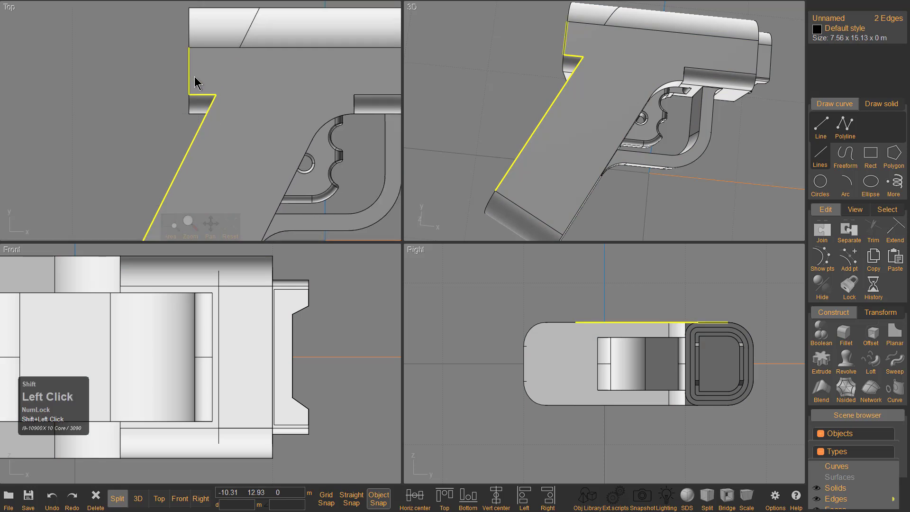
{"action": "left_click", "coordinate": [307, 48], "text": "shift"}
{"action": "middle_click_drag", "start_coordinate": [391, 70], "coordinate": [273, 76]}
{"action": "left_click", "coordinate": [312, 101], "text": "shift"}
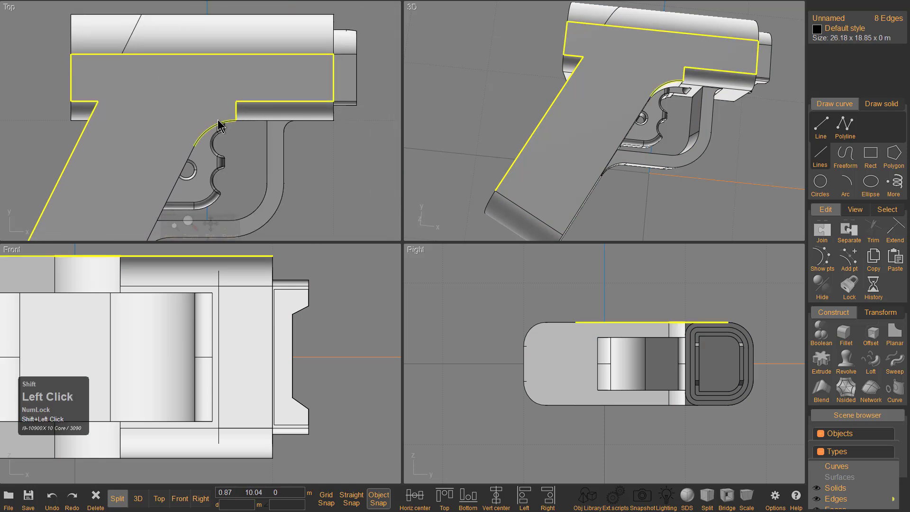
{"action": "middle_click_drag", "start_coordinate": [162, 150], "coordinate": [237, 69], "text": "shift"}
{"action": "key", "text": "shift+bracketright"}
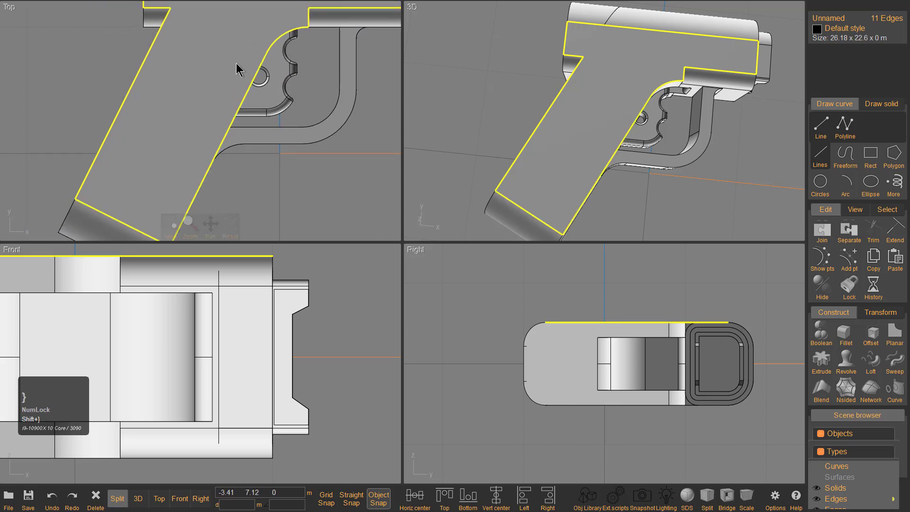
{"action": "scroll", "coordinate": [286, 65], "scroll_direction": "up", "scroll_amount": 5}
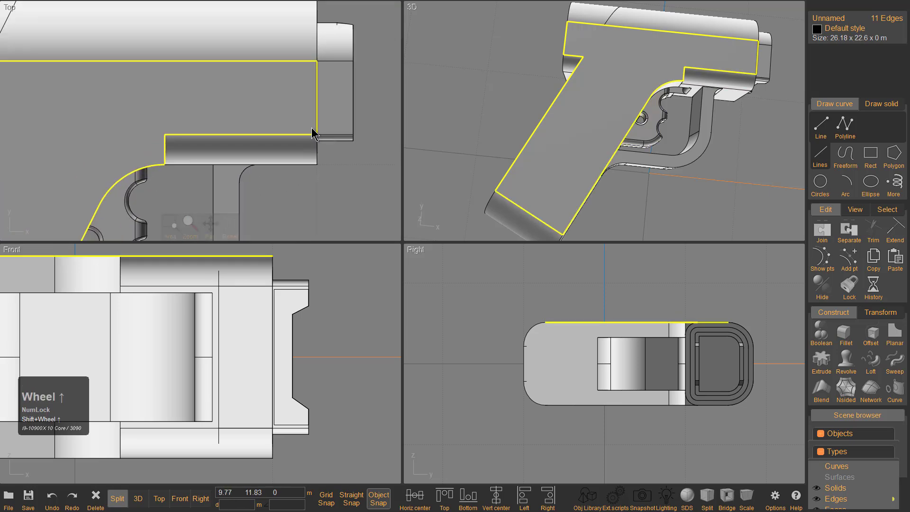
{"action": "key", "text": "o"}
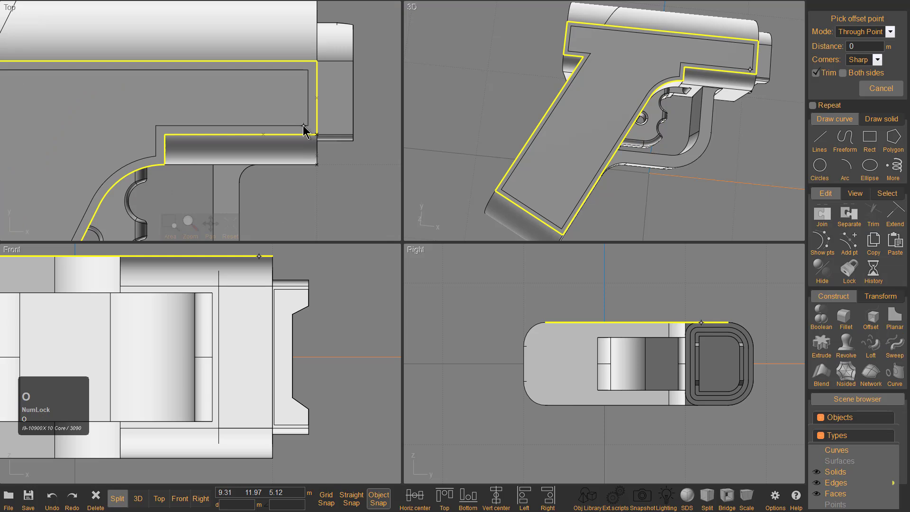
{"action": "left_click", "coordinate": [300, 124]}
{"action": "scroll", "coordinate": [300, 124], "scroll_direction": "down", "scroll_amount": 4}
{"action": "middle_click_drag", "start_coordinate": [228, 134], "coordinate": [331, 92]}
{"action": "scroll", "coordinate": [333, 90], "scroll_direction": "up", "scroll_amount": 1}
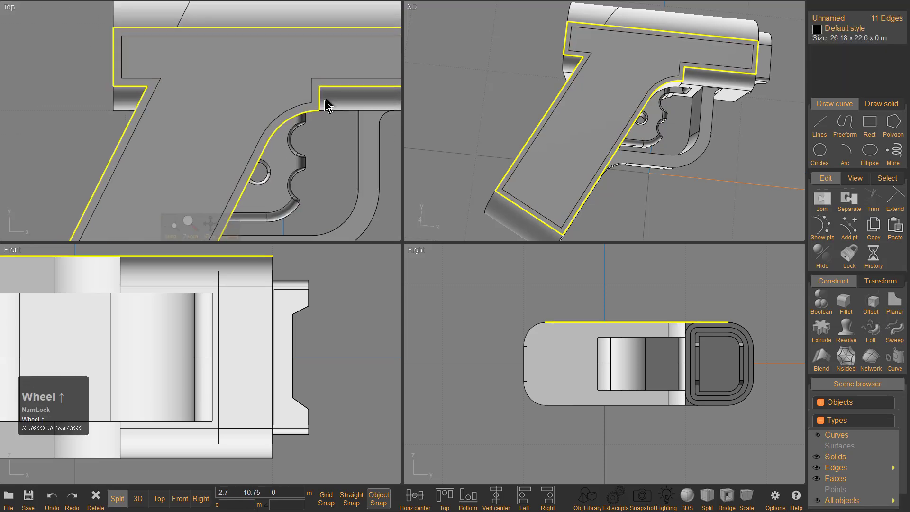
{"action": "left_click", "coordinate": [57, 122]}
Draw a stepped polyline across the upper grip, from the offset outline's rear edge to its curve behind the trigger, with both long segments horizontal.
{"action": "scroll", "coordinate": [197, 116], "scroll_direction": "up", "scroll_amount": 2}
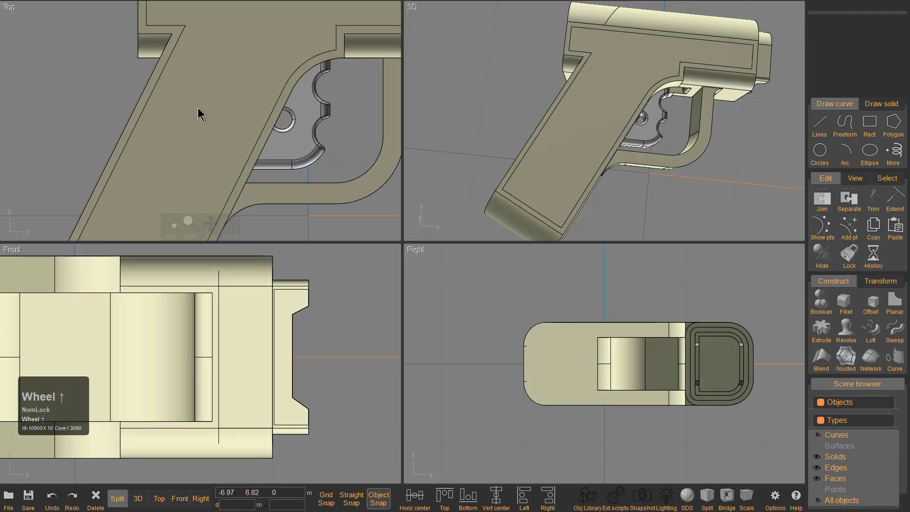
{"action": "left_click", "coordinate": [845, 124]}
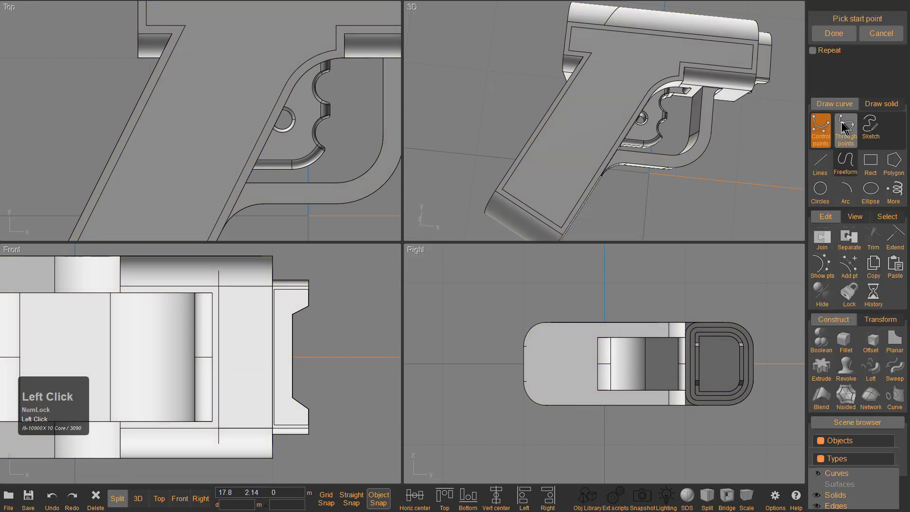
{"action": "left_click", "coordinate": [822, 164]}
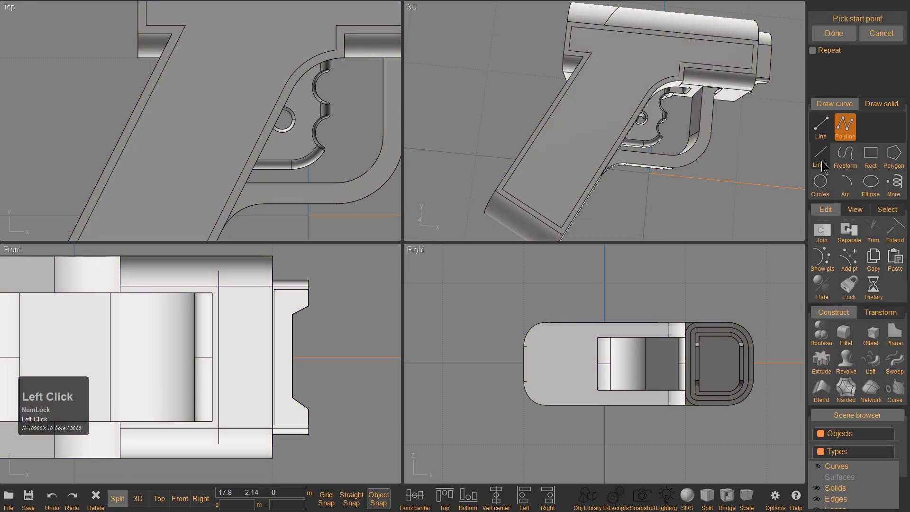
{"action": "left_click", "coordinate": [165, 65]}
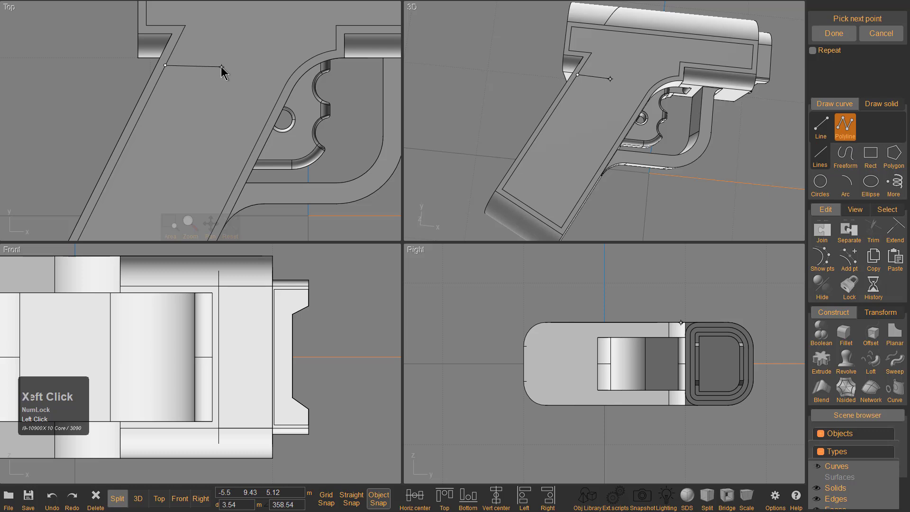
{"action": "key", "text": "x"}
{"action": "left_click", "coordinate": [233, 40]}
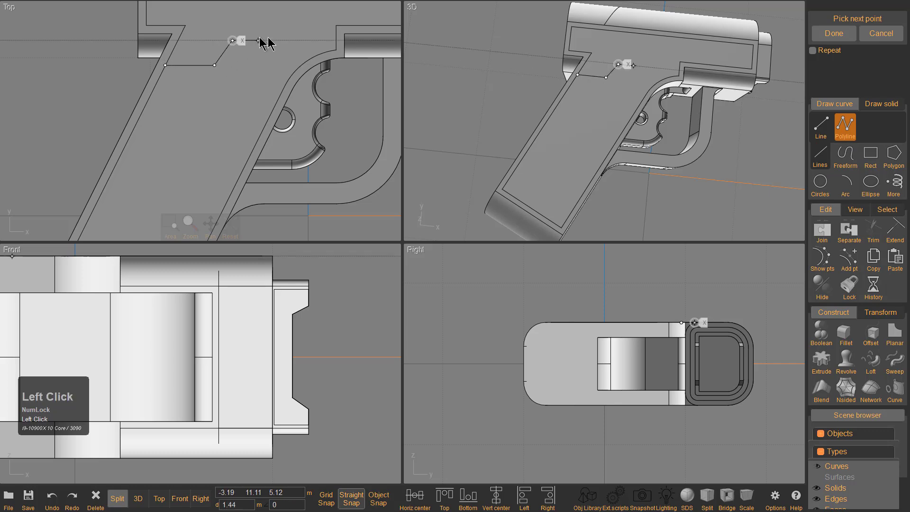
{"action": "left_click", "coordinate": [308, 41]}
{"action": "key", "text": "x"}
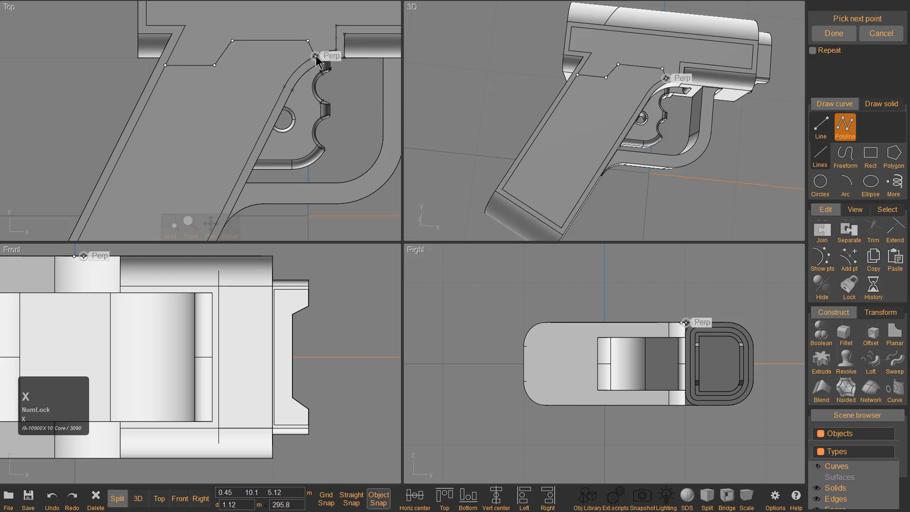
{"action": "left_click", "coordinate": [315, 56]}
{"action": "key", "text": "Return"}
Trim the offset outline with the stepped polyline, removing the portion above it and keeping the grip portion.
{"action": "scroll", "coordinate": [314, 61], "scroll_direction": "down", "scroll_amount": 1}
{"action": "middle_click_drag", "start_coordinate": [300, 77], "coordinate": [310, 124]}
{"action": "left_click", "coordinate": [309, 123]}
{"action": "left_click", "coordinate": [317, 94]}
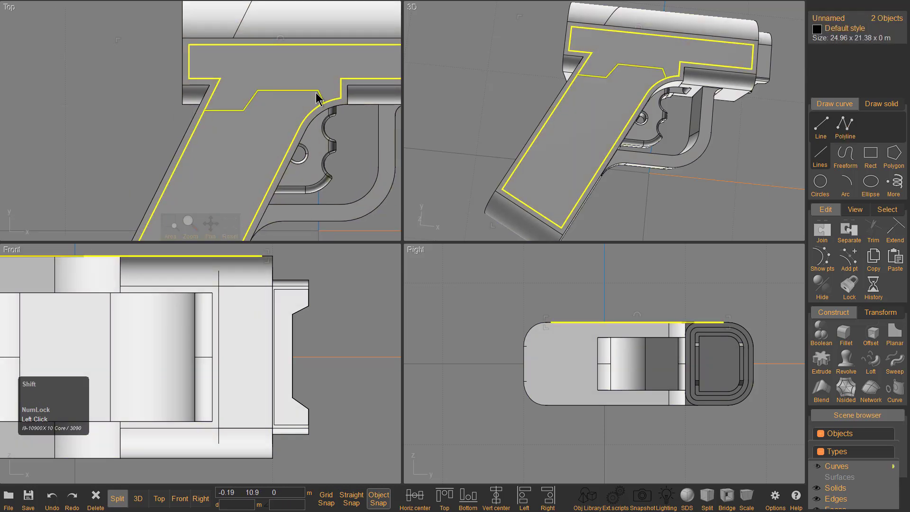
{"action": "key", "text": "shift+t"}
{"action": "right_click", "coordinate": [324, 101]}
{"action": "left_click", "coordinate": [322, 99]}
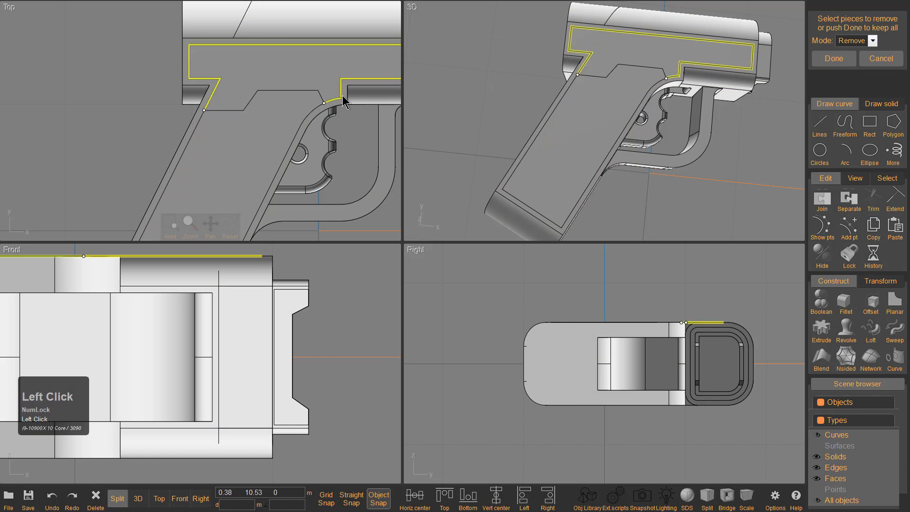
{"action": "middle_click", "coordinate": [323, 99]}
Fillet the two lower corners of the grip outline with a circular radius of about 1.91 m.
{"action": "middle_click_drag", "start_coordinate": [315, 108], "coordinate": [281, 94], "text": "shift"}
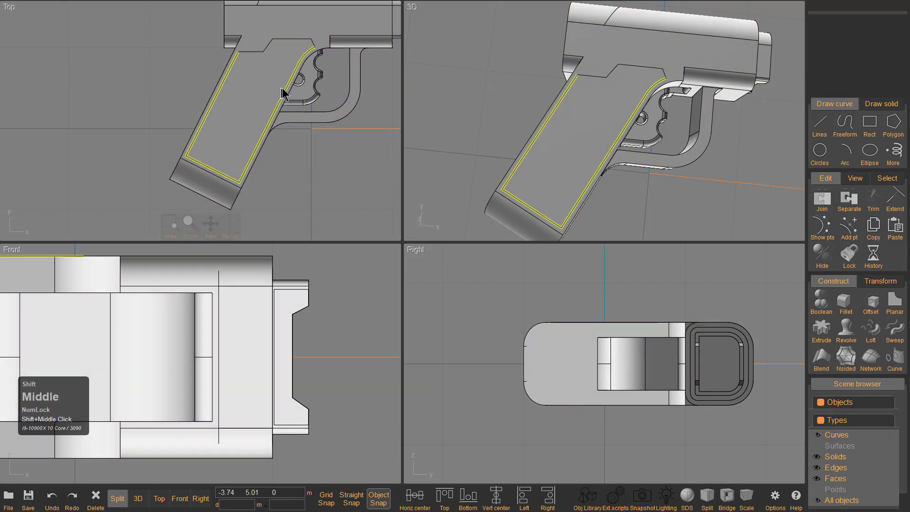
{"action": "scroll", "coordinate": [303, 169], "scroll_direction": "up", "scroll_amount": 2}
{"action": "scroll", "coordinate": [322, 150], "scroll_direction": "up", "scroll_amount": 2}
{"action": "left_click", "coordinate": [233, 159]}
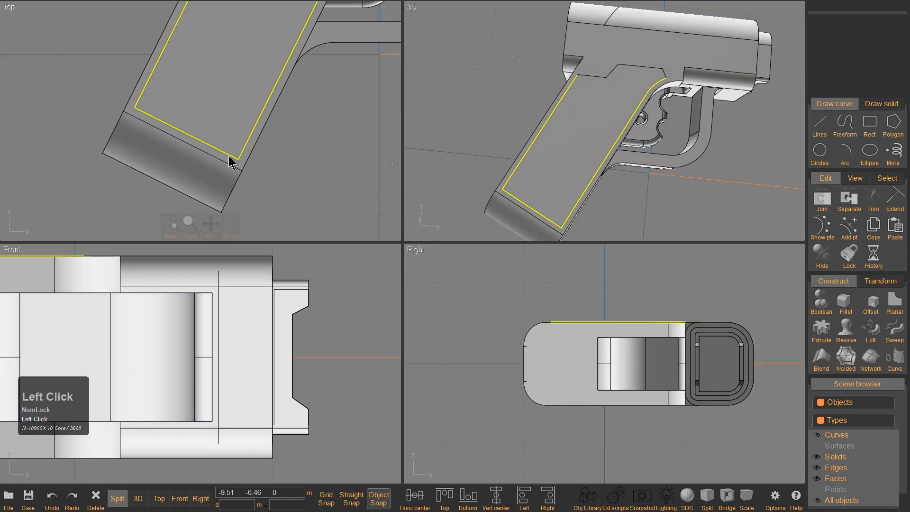
{"action": "key", "text": "f"}
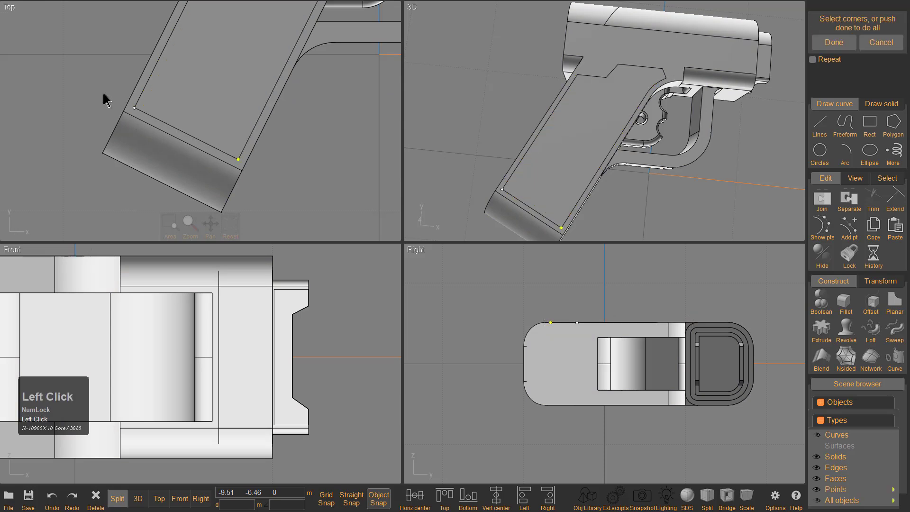
{"action": "right_click", "coordinate": [254, 172]}
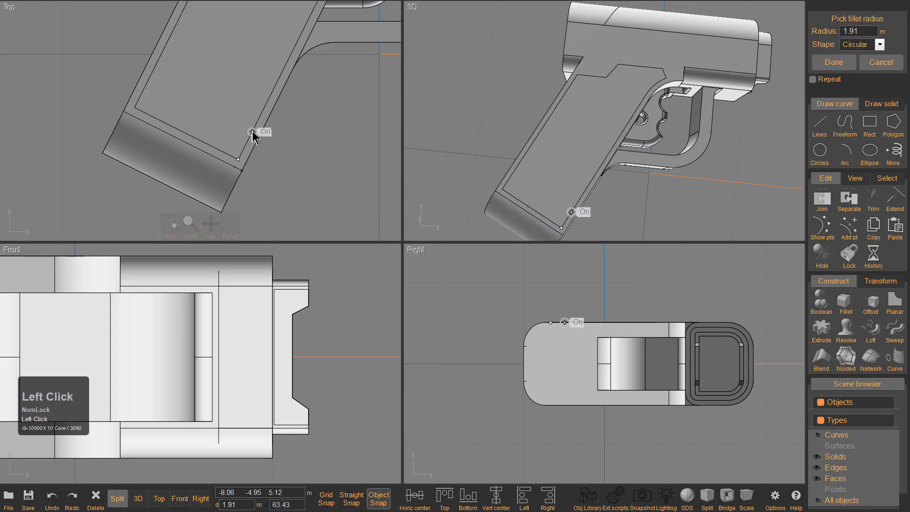
{"action": "scroll", "coordinate": [265, 108], "scroll_direction": "down", "scroll_amount": 2}
{"action": "middle_click_drag", "start_coordinate": [284, 81], "coordinate": [266, 152]}
{"action": "right_click", "coordinate": [278, 126]}
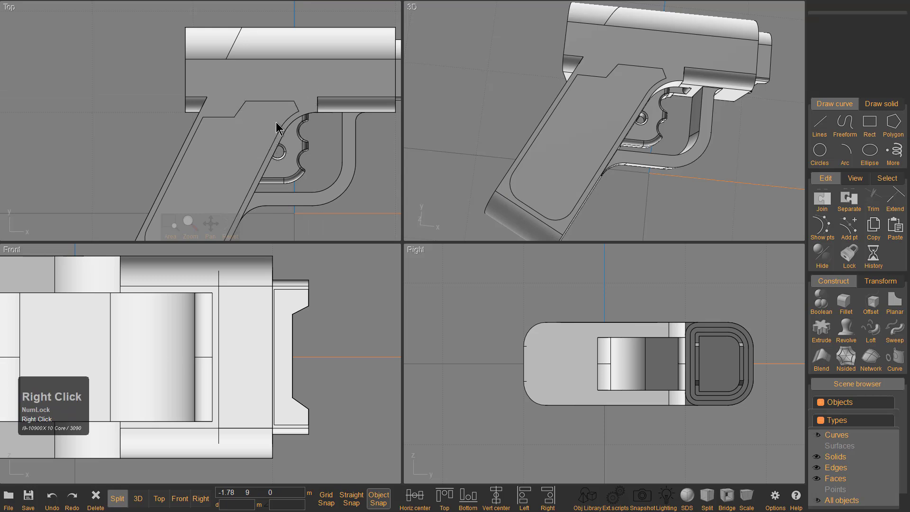
Join the stepped polyline and the filleted grip curve into one closed outline.
{"action": "scroll", "coordinate": [181, 96], "scroll_direction": "up", "scroll_amount": 3}
{"action": "left_click", "coordinate": [175, 107]}
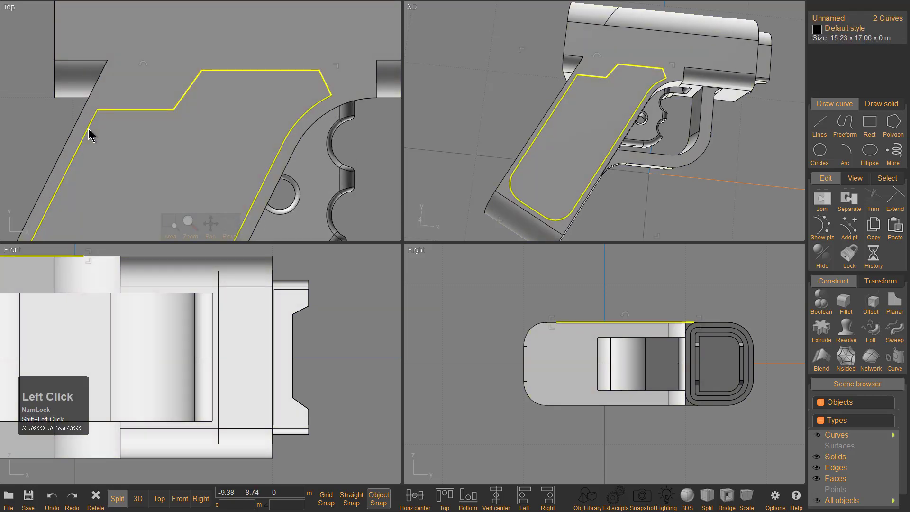
{"action": "key", "text": "j"}
Fillet the grip outline's upper rear corner and the two corners of its step with a circular radius of about 0.78 m.
{"action": "key", "text": "f"}
{"action": "left_click", "coordinate": [97, 110]}
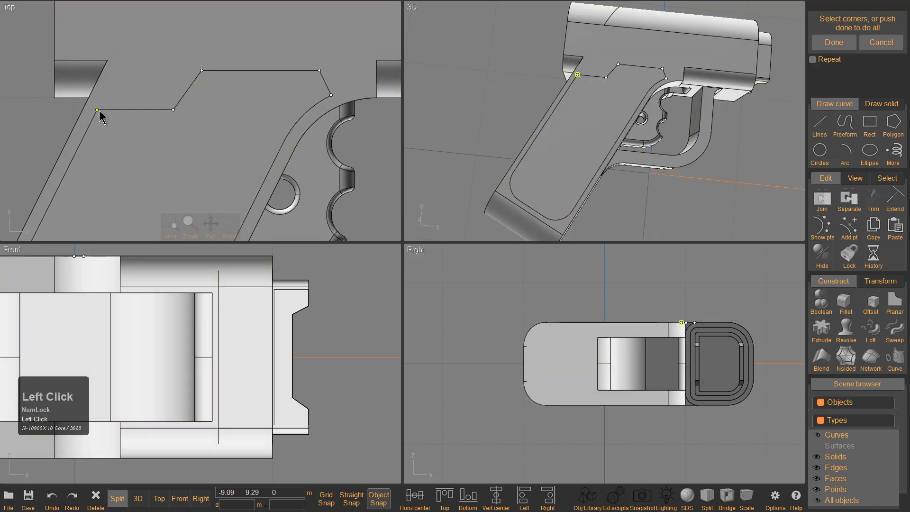
{"action": "right_click", "coordinate": [180, 102]}
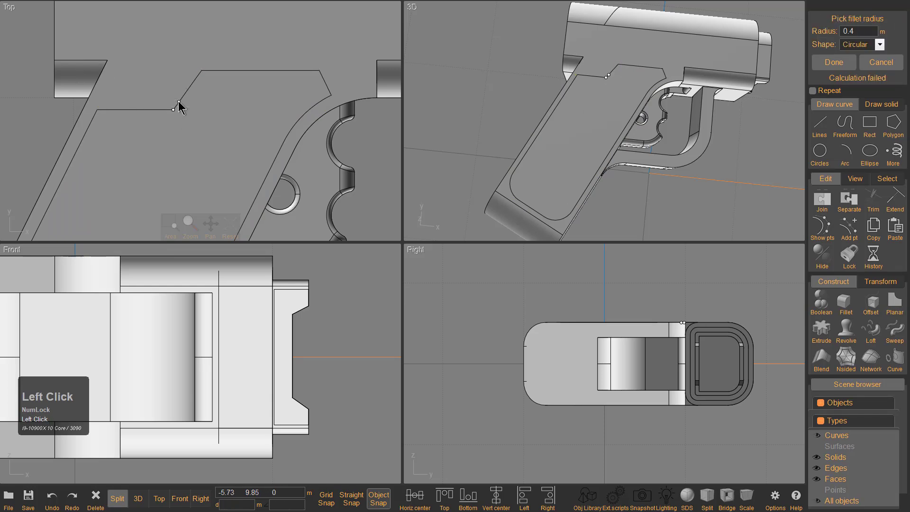
{"action": "left_click", "coordinate": [179, 101]}
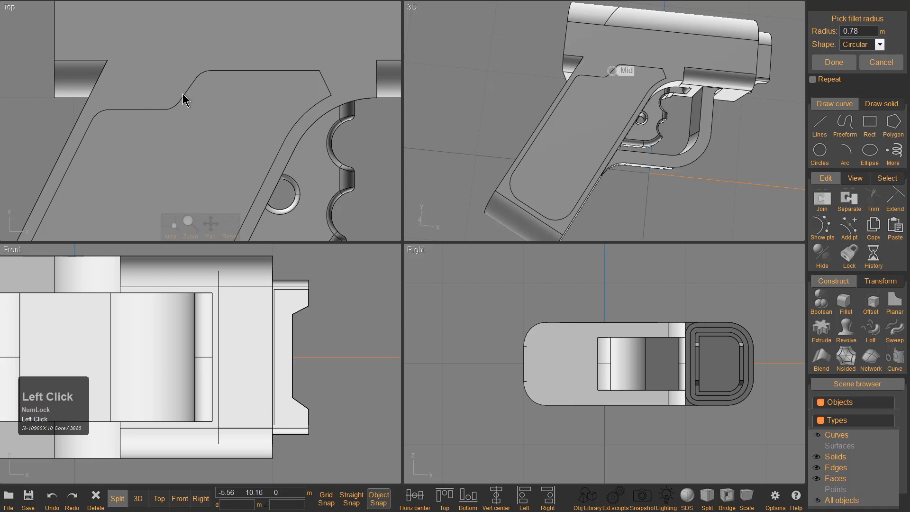
{"action": "right_click", "coordinate": [322, 86]}
Fillet the grip outline's two remaining corners near the trigger with a circular radius of about 0.42 m.
{"action": "left_click", "coordinate": [321, 74]}
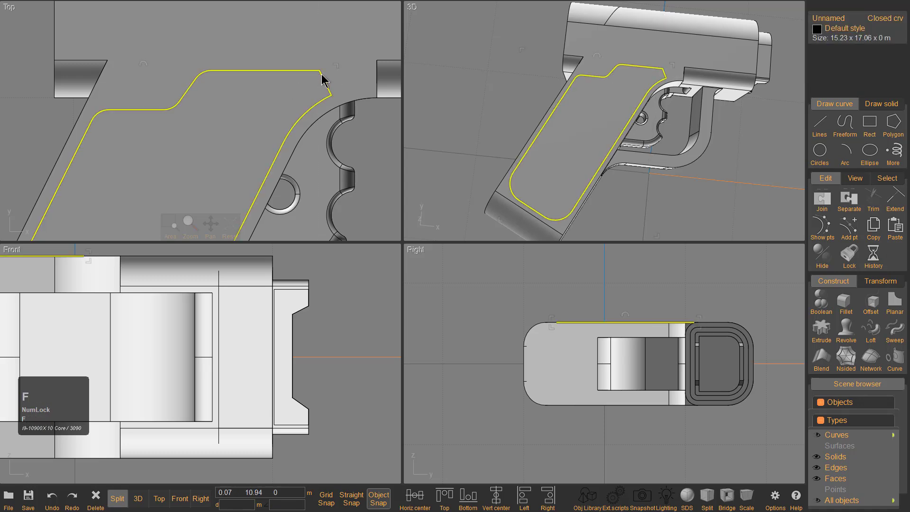
{"action": "key", "text": "f"}
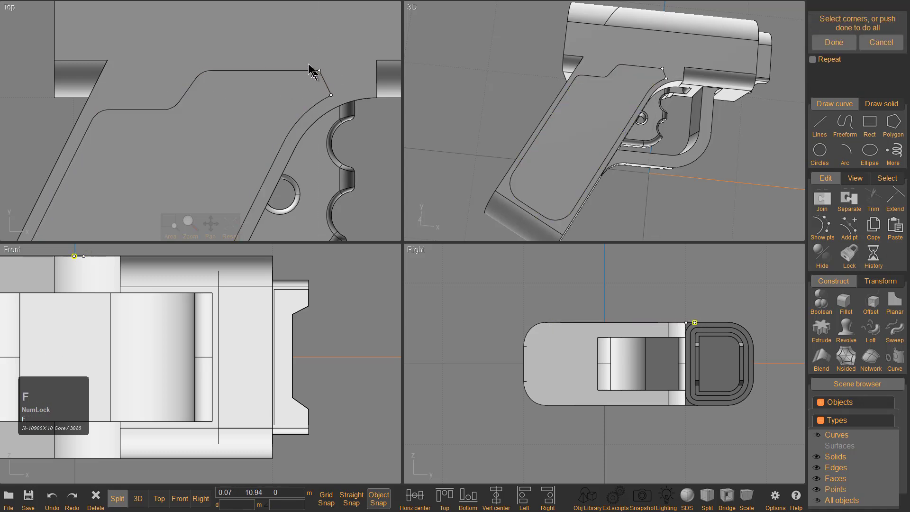
{"action": "right_click", "coordinate": [333, 90]}
{"action": "left_click", "coordinate": [321, 87]}
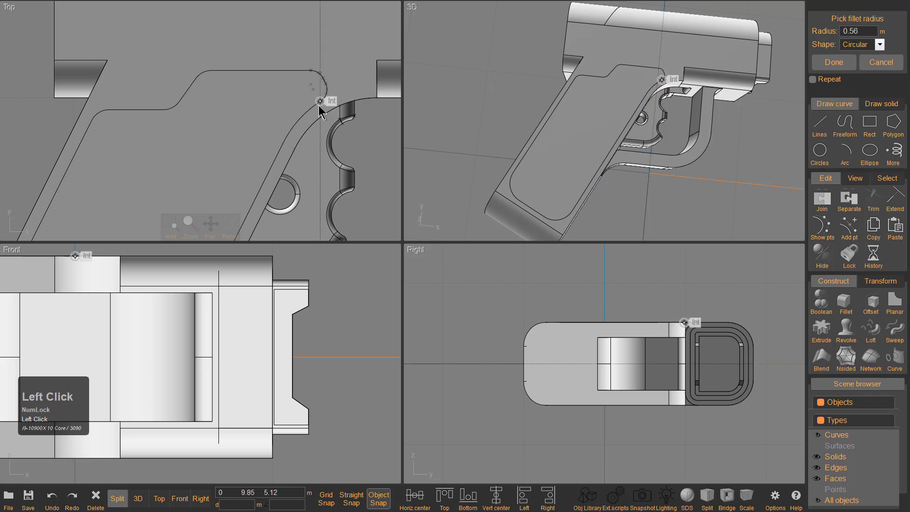
{"action": "left_click", "coordinate": [321, 101]}
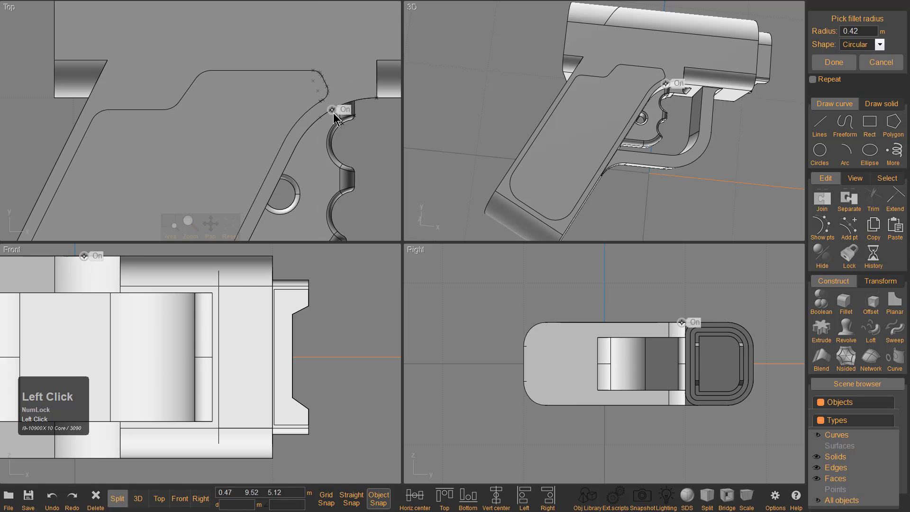
{"action": "right_click", "coordinate": [333, 114]}
Extrude the closed grip outline about 0.77 m to both sides with capped ends.
{"action": "scroll", "coordinate": [319, 129], "scroll_direction": "down", "scroll_amount": 7}
{"action": "scroll", "coordinate": [317, 199], "scroll_direction": "up", "scroll_amount": 2}
{"action": "scroll", "coordinate": [445, 108], "scroll_direction": "up", "scroll_amount": 1}
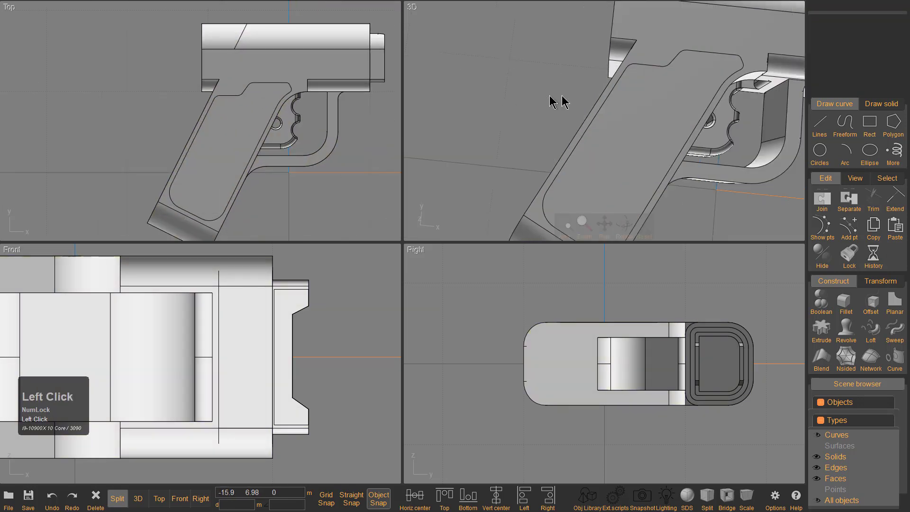
{"action": "left_click", "coordinate": [656, 67]}
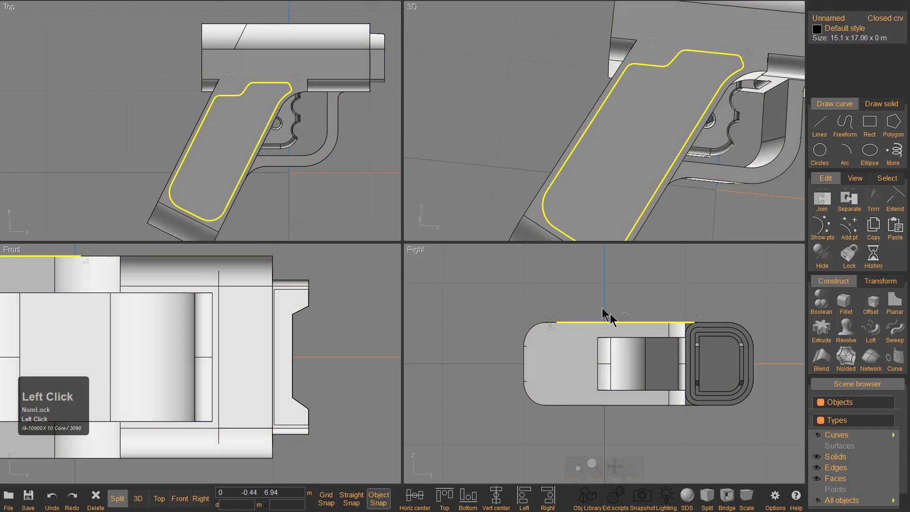
{"action": "key", "text": "e"}
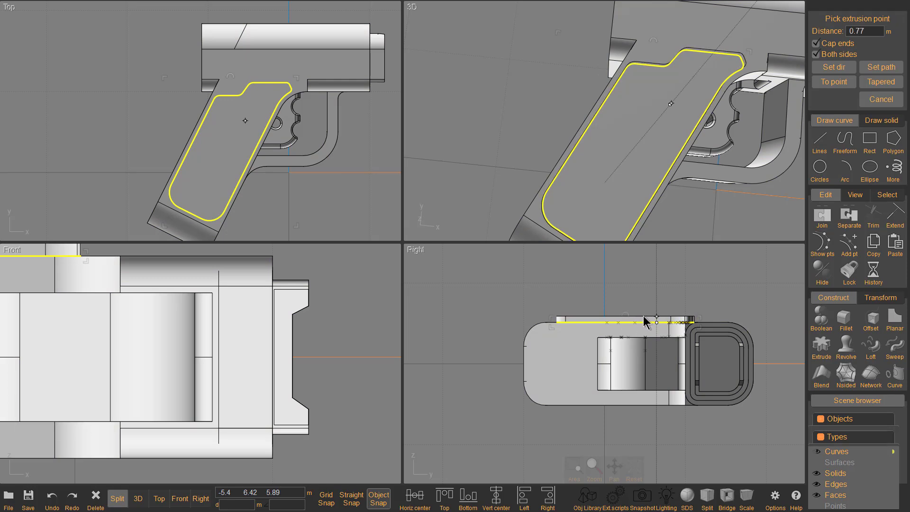
{"action": "left_click", "coordinate": [648, 322]}
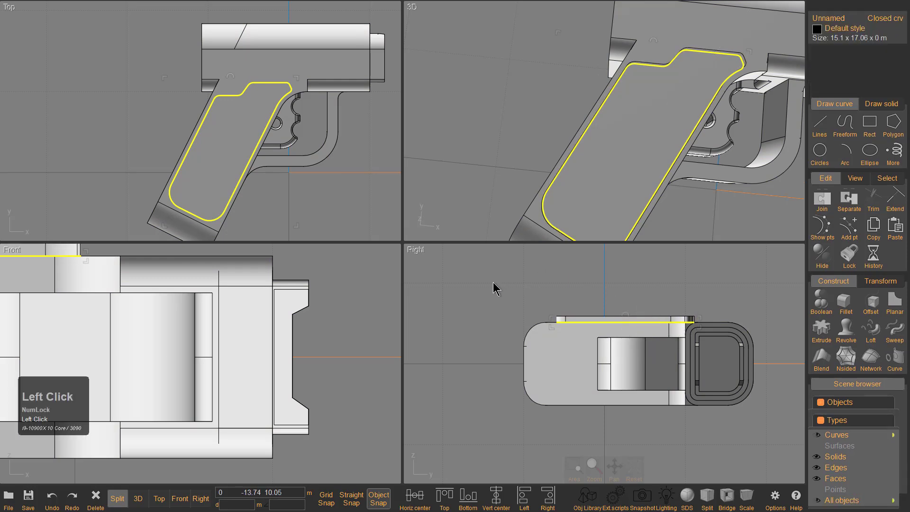
Boolean-union the extruded grip panel with the pistol body.
{"action": "scroll", "coordinate": [290, 92], "scroll_direction": "up", "scroll_amount": 3}
{"action": "scroll", "coordinate": [118, 85], "scroll_direction": "down", "scroll_amount": 2}
{"action": "middle_click_drag", "start_coordinate": [179, 96], "coordinate": [180, 124]}
{"action": "left_click", "coordinate": [91, 90]}
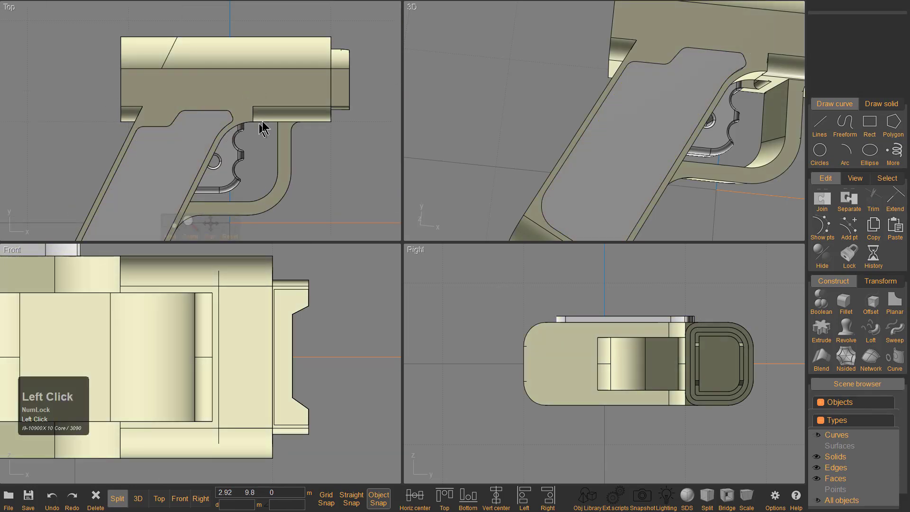
{"action": "left_click", "coordinate": [253, 97]}
{"action": "key", "text": "u"}
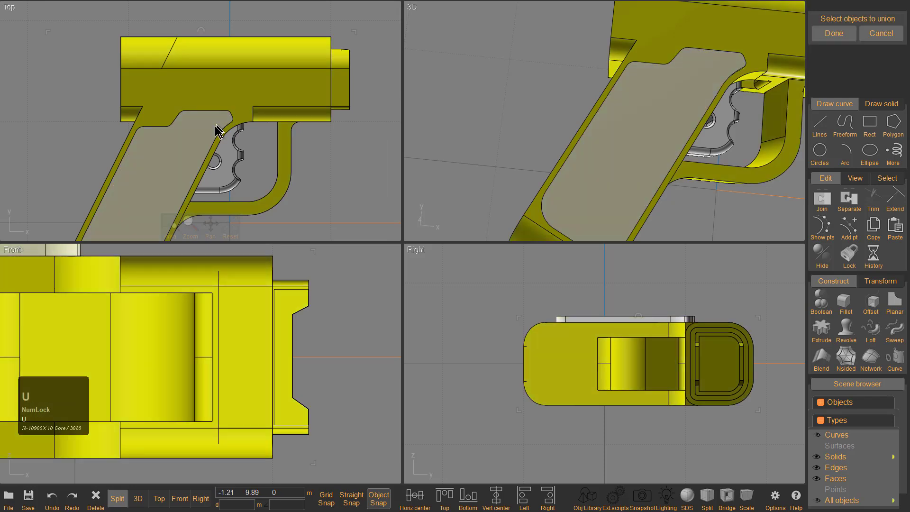
{"action": "left_click", "coordinate": [200, 135]}
{"action": "right_click", "coordinate": [200, 135]}
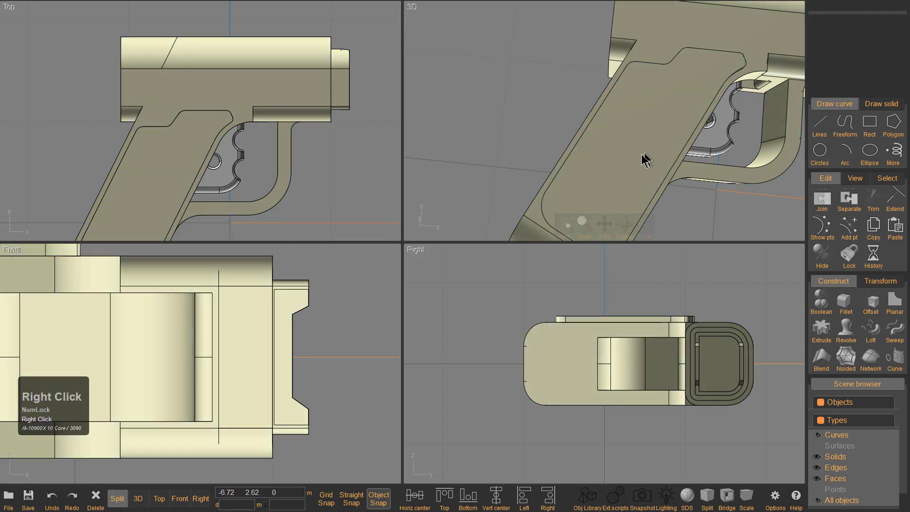
Inspect the merged grip panel and its raised edges on the pistol's side from several angles.
{"action": "scroll", "coordinate": [654, 150], "scroll_direction": "down", "scroll_amount": 2}
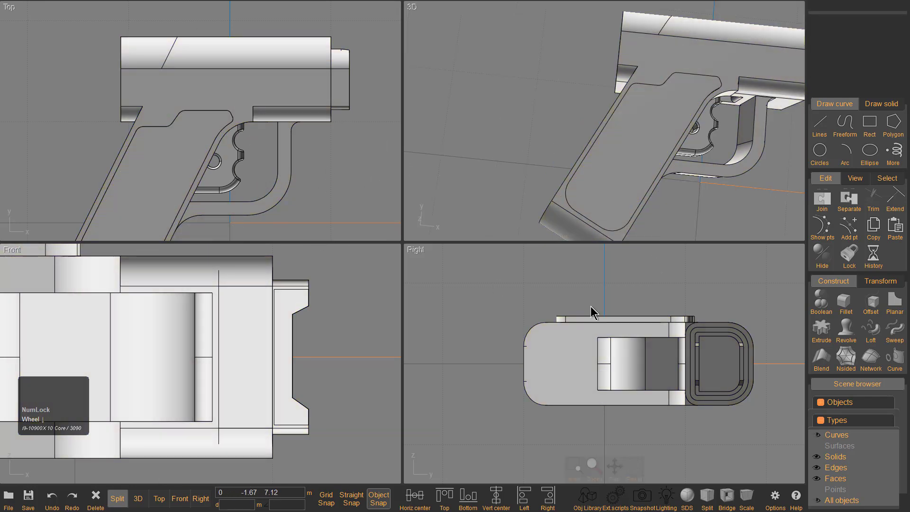
{"action": "scroll", "coordinate": [581, 306], "scroll_direction": "up", "scroll_amount": 2}
{"action": "middle_click_drag", "start_coordinate": [602, 303], "coordinate": [573, 317]}
{"action": "scroll", "coordinate": [226, 126], "scroll_direction": "down", "scroll_amount": 2}
{"action": "right_click_drag", "start_coordinate": [280, 167], "coordinate": [303, 135]}
{"action": "left_click", "coordinate": [652, 137]}
{"action": "middle_click_drag", "start_coordinate": [652, 141], "coordinate": [611, 192]}
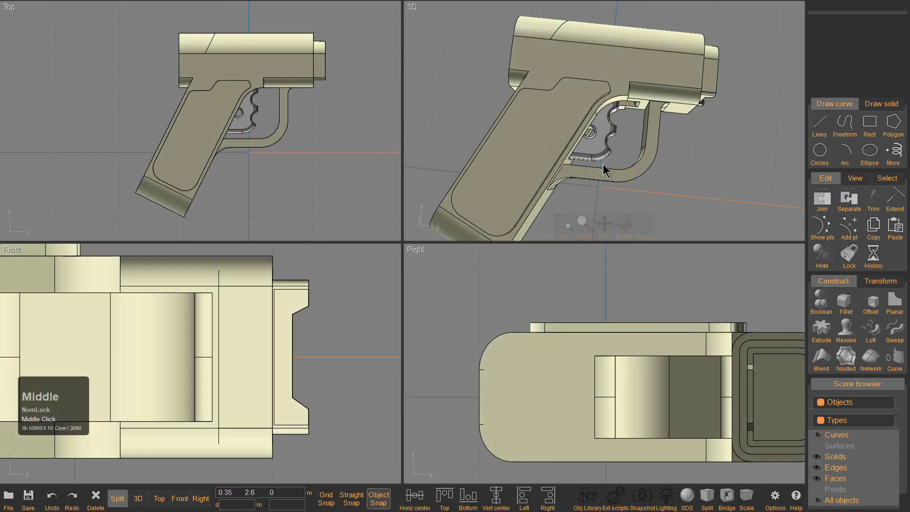
{"action": "right_click_drag", "start_coordinate": [611, 191], "coordinate": [576, 76]}
{"action": "scroll", "coordinate": [576, 76], "scroll_direction": "up", "scroll_amount": 2}
{"action": "middle_click_drag", "start_coordinate": [575, 76], "coordinate": [542, 113]}
{"action": "right_click_drag", "start_coordinate": [542, 109], "coordinate": [592, 144]}
{"action": "scroll", "coordinate": [626, 148], "scroll_direction": "up", "scroll_amount": 4}
Delete the leftover grip outline curve from the pistol's side.
{"action": "key", "text": "Escape"}
{"action": "scroll", "coordinate": [632, 144], "scroll_direction": "down", "scroll_amount": 3}
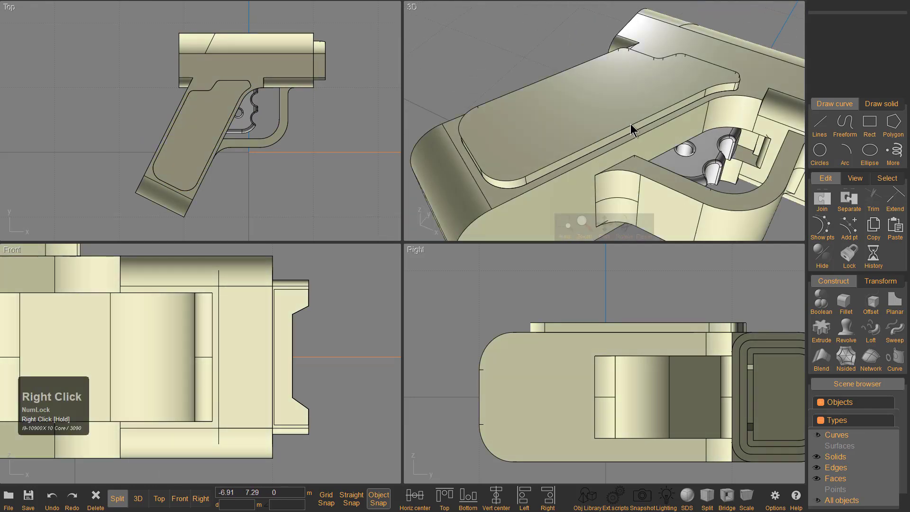
{"action": "left_click", "coordinate": [627, 143]}
{"action": "key", "text": "Delete"}
Draw a corner rectangle about 5.52 by 1.79 m on the slide's flat side near the muzzle.
{"action": "right_click_drag", "start_coordinate": [628, 148], "coordinate": [669, 104]}
{"action": "middle_click_drag", "start_coordinate": [670, 103], "coordinate": [620, 124]}
{"action": "right_click_drag", "start_coordinate": [620, 124], "coordinate": [655, 115]}
{"action": "middle_click_drag", "start_coordinate": [654, 115], "coordinate": [528, 105]}
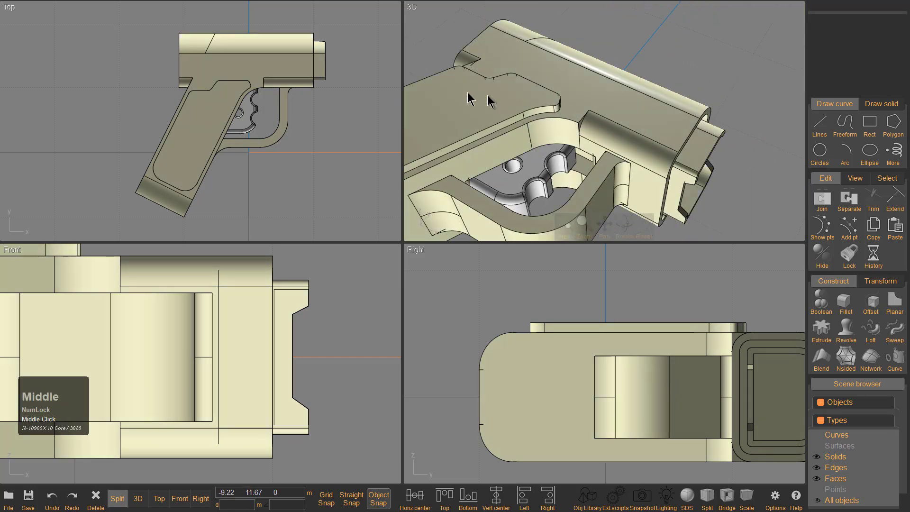
{"action": "scroll", "coordinate": [332, 88], "scroll_direction": "up", "scroll_amount": 5}
{"action": "left_click", "coordinate": [872, 118]}
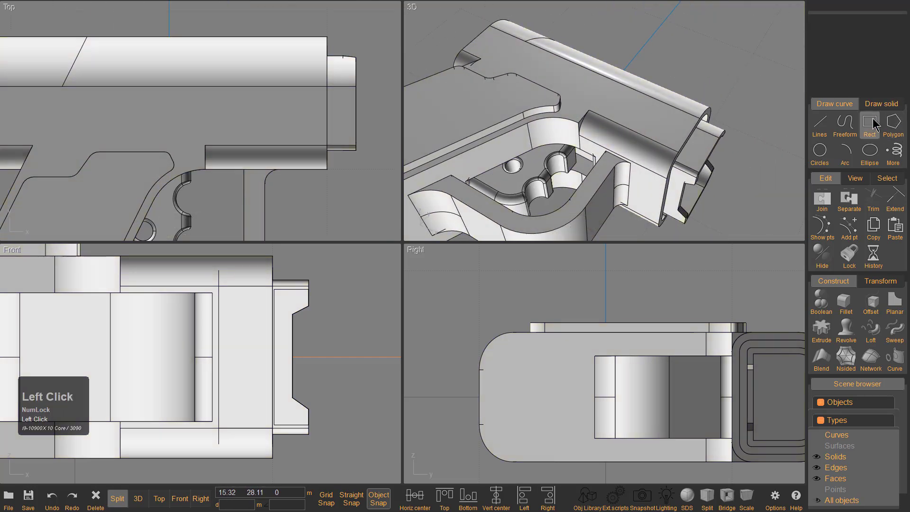
{"action": "left_click", "coordinate": [622, 94]}
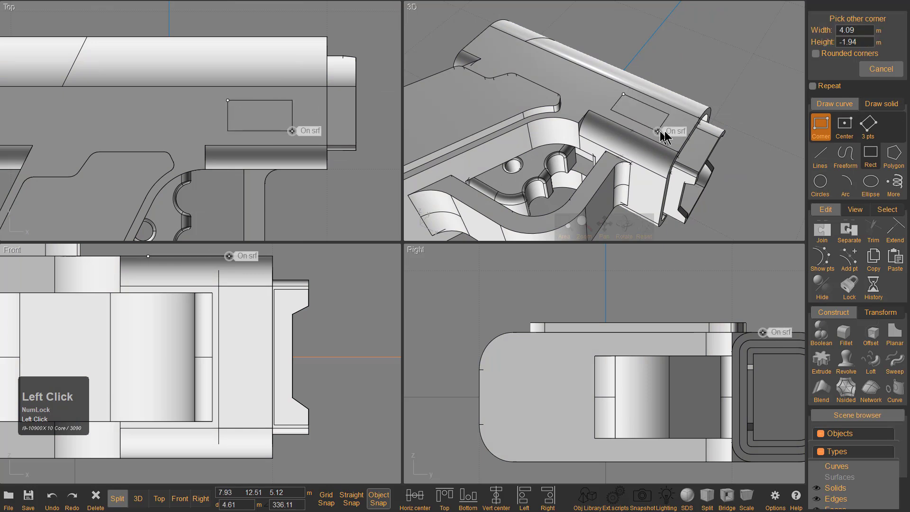
{"action": "left_click", "coordinate": [676, 133]}
{"action": "right_click", "coordinate": [674, 123]}
{"action": "right_click", "coordinate": [675, 124]}
Extrude the rectangle to both sides with capped ends so the box passes into the slide.
{"action": "left_click", "coordinate": [675, 117]}
{"action": "key", "text": "e"}
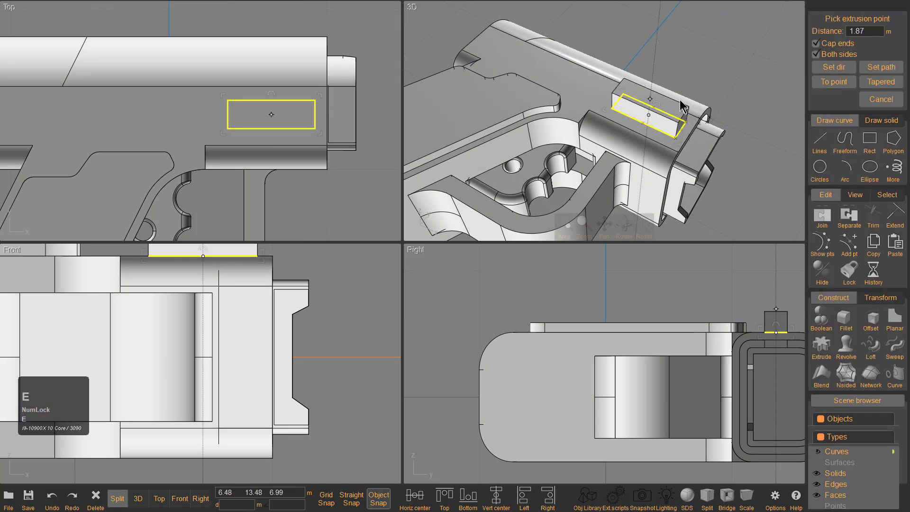
{"action": "left_click", "coordinate": [681, 114]}
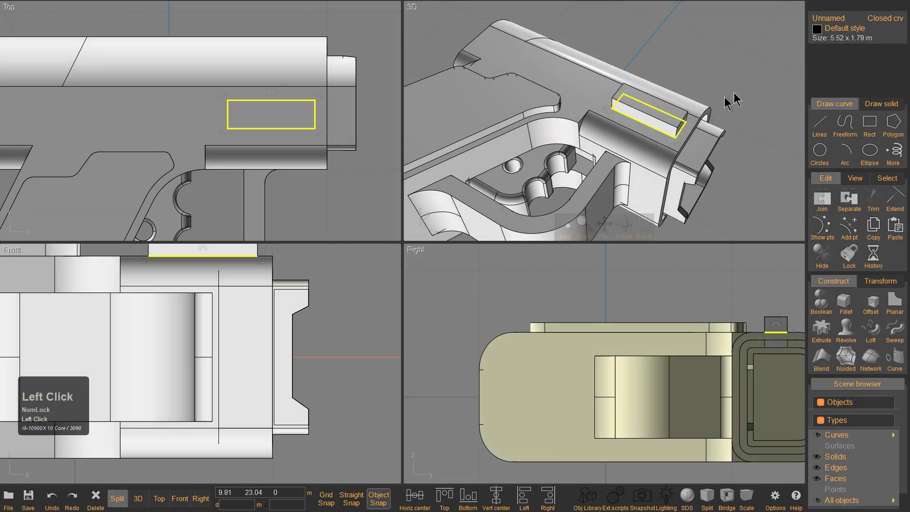
Cut a rectangular pocket into the pistol body by boolean-subtracting the extruded box.
{"action": "left_click", "coordinate": [577, 107]}
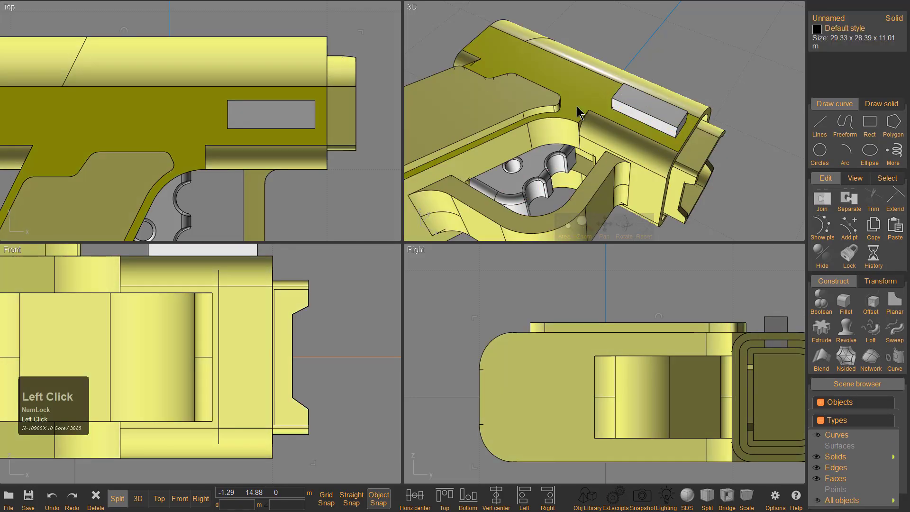
{"action": "key", "text": "q"}
{"action": "left_click", "coordinate": [636, 105]}
{"action": "right_click", "coordinate": [632, 107]}
{"action": "right_click_drag", "start_coordinate": [656, 124], "coordinate": [673, 150]}
{"action": "scroll", "coordinate": [626, 107], "scroll_direction": "up", "scroll_amount": 4}
{"action": "scroll", "coordinate": [546, 141], "scroll_direction": "up", "scroll_amount": 3}
{"action": "right_click_drag", "start_coordinate": [546, 140], "coordinate": [488, 135]}
{"action": "middle_click_drag", "start_coordinate": [661, 148], "coordinate": [619, 148]}
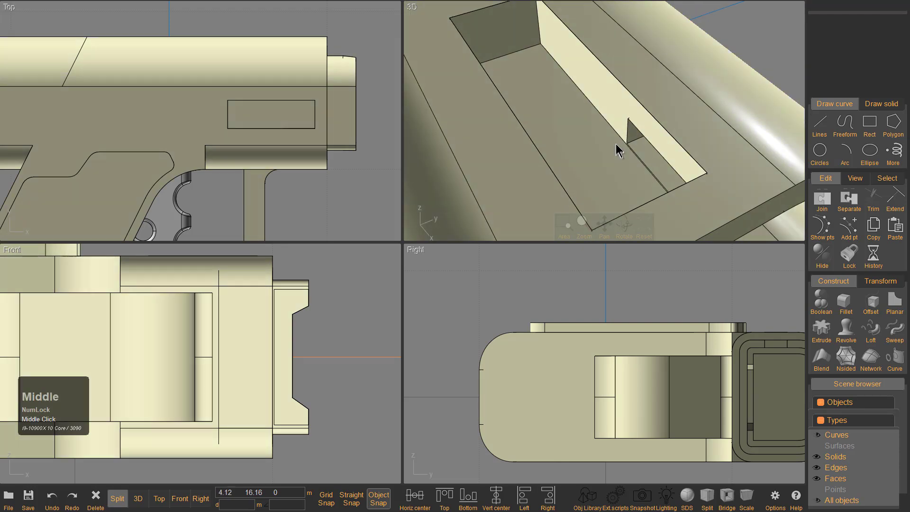
Delete the leftover rectangle curve around the pocket's rim.
{"action": "scroll", "coordinate": [636, 159], "scroll_direction": "down", "scroll_amount": 5}
{"action": "scroll", "coordinate": [552, 104], "scroll_direction": "up", "scroll_amount": 4}
{"action": "middle_click_drag", "start_coordinate": [533, 105], "coordinate": [581, 155]}
{"action": "scroll", "coordinate": [581, 156], "scroll_direction": "down", "scroll_amount": 1}
{"action": "left_click", "coordinate": [530, 66]}
{"action": "left_click", "coordinate": [531, 65]}
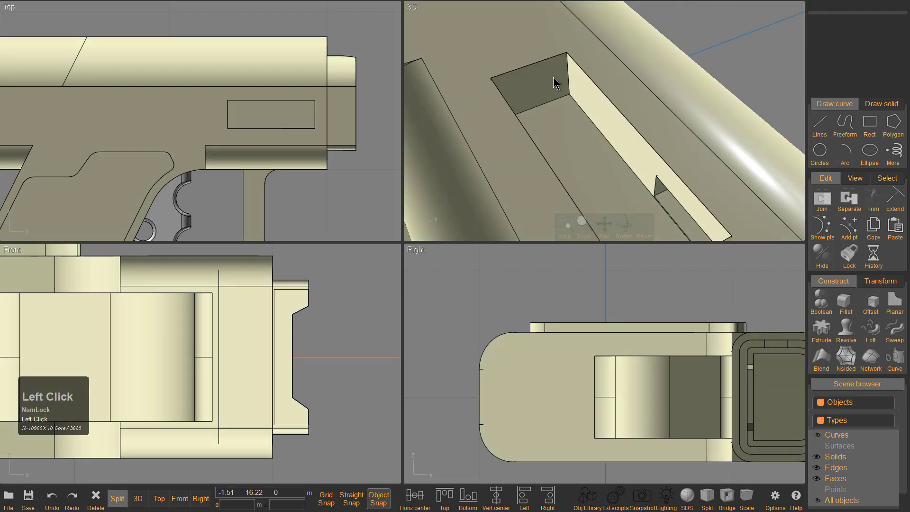
{"action": "left_click", "coordinate": [817, 434]}
{"action": "left_click", "coordinate": [531, 65]}
Try to fillet the pocket's rear rim edge with a circular radius of about 0.42 m.
{"action": "left_click", "coordinate": [531, 64]}
{"action": "key", "text": "f"}
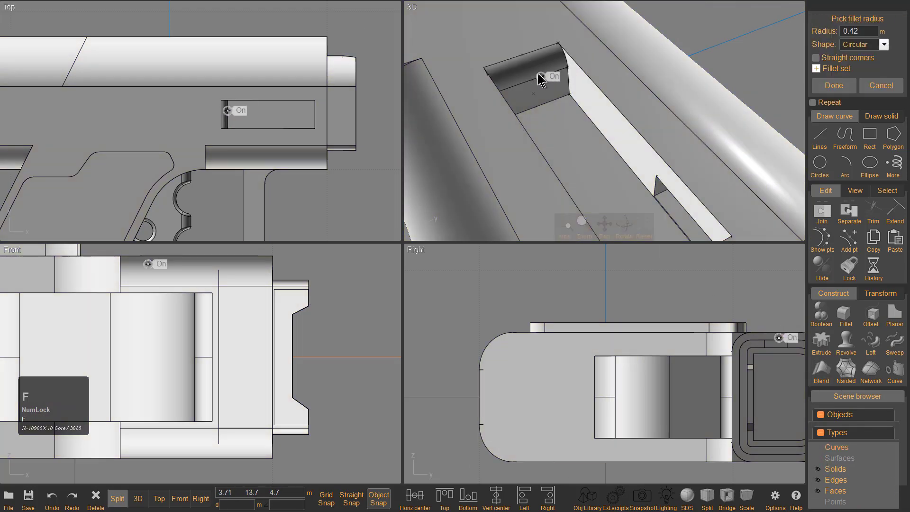
{"action": "scroll", "coordinate": [518, 52], "scroll_direction": "down", "scroll_amount": 3}
{"action": "left_click", "coordinate": [521, 55]}
Fillet the pocket's rear rim edge, the short one farthest from the muzzle, with a circular shape.
{"action": "right_click_drag", "start_coordinate": [525, 67], "coordinate": [488, 116]}
{"action": "left_click", "coordinate": [488, 116]}
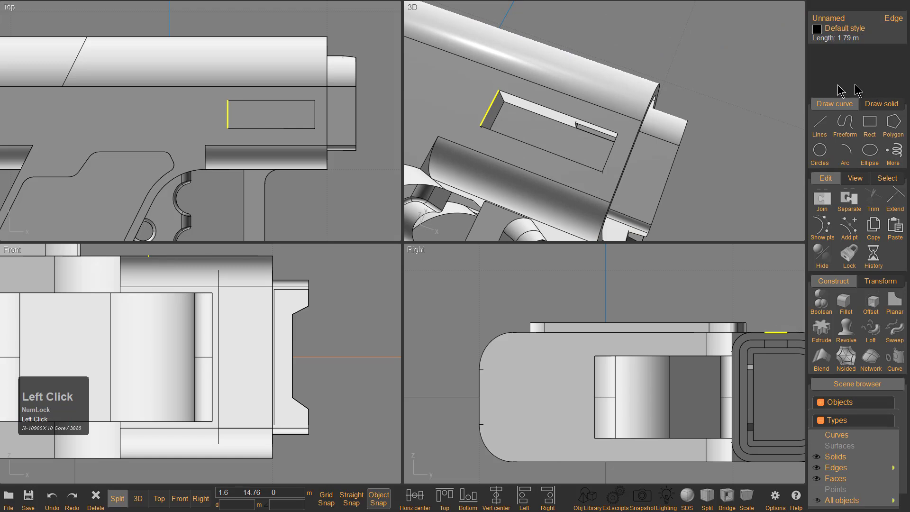
{"action": "key", "text": "f"}
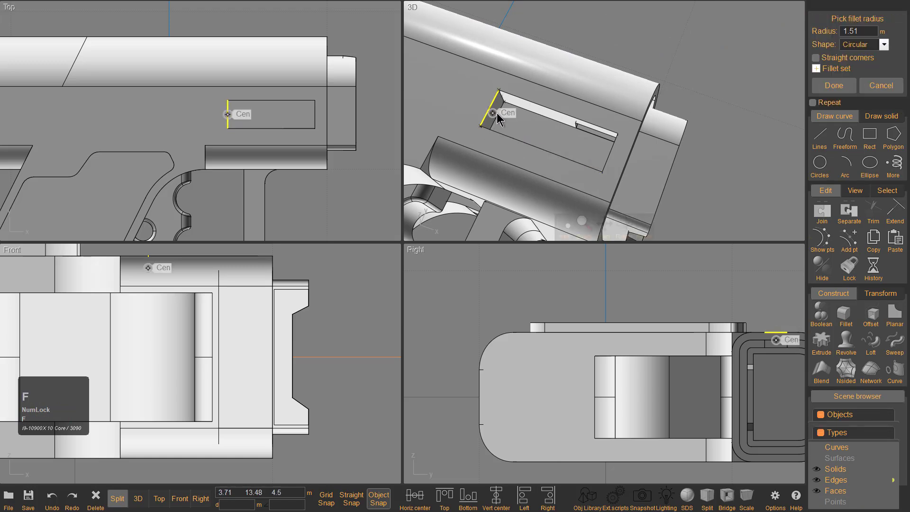
{"action": "left_click", "coordinate": [493, 117]}
{"action": "right_click", "coordinate": [507, 121]}
Examine the filleted pocket, the slide's side and its flat rear end.
{"action": "scroll", "coordinate": [515, 138], "scroll_direction": "down", "scroll_amount": 5}
{"action": "right_click_drag", "start_coordinate": [563, 164], "coordinate": [569, 137]}
{"action": "middle_click_drag", "start_coordinate": [569, 138], "coordinate": [656, 96]}
{"action": "mouse_move", "coordinate": [656, 95]}
{"action": "right_mouse_down"}
{"action": "mouse_move", "coordinate": [565, 140]}
{"action": "mouse_move", "coordinate": [649, 97]}
{"action": "right_mouse_up"}
{"action": "right_click_drag", "start_coordinate": [563, 114], "coordinate": [583, 99]}
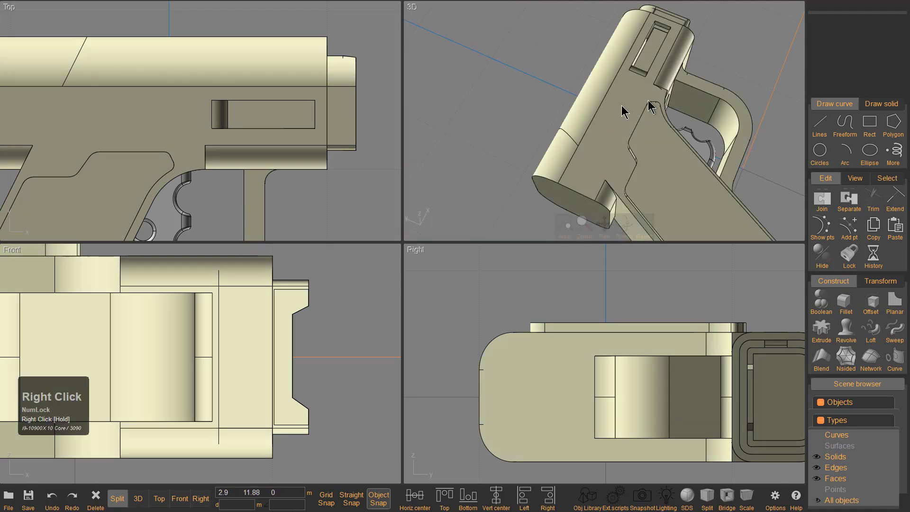
{"action": "middle_click_drag", "start_coordinate": [582, 100], "coordinate": [578, 77]}
{"action": "scroll", "coordinate": [542, 170], "scroll_direction": "up", "scroll_amount": 3}
{"action": "right_click_drag", "start_coordinate": [542, 170], "coordinate": [605, 103]}
{"action": "scroll", "coordinate": [606, 101], "scroll_direction": "down", "scroll_amount": 3}
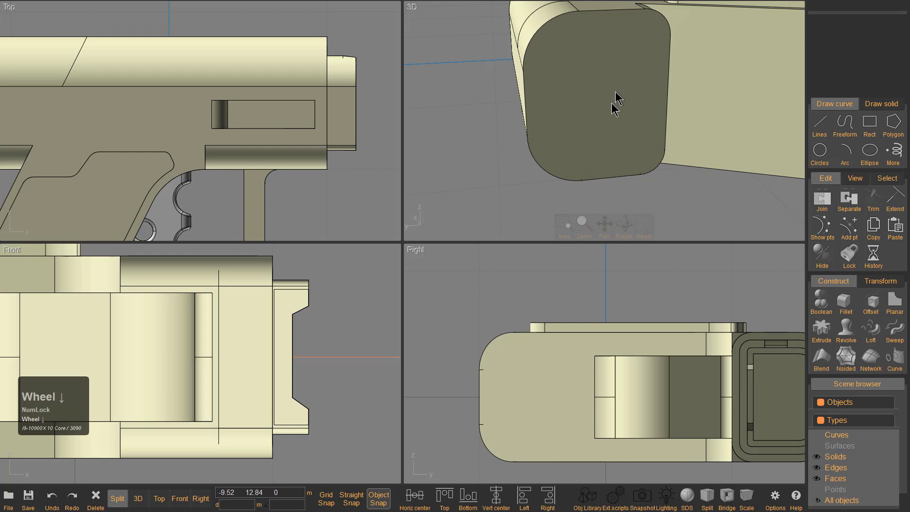
Offset the outline edges of the slide's rear end face inward into a closed curve of about 7.03 by 8.88 m with sharp corners.
{"action": "middle_click_drag", "start_coordinate": [609, 95], "coordinate": [583, 81]}
{"action": "left_click", "coordinate": [548, 76]}
{"action": "left_click", "coordinate": [562, 66]}
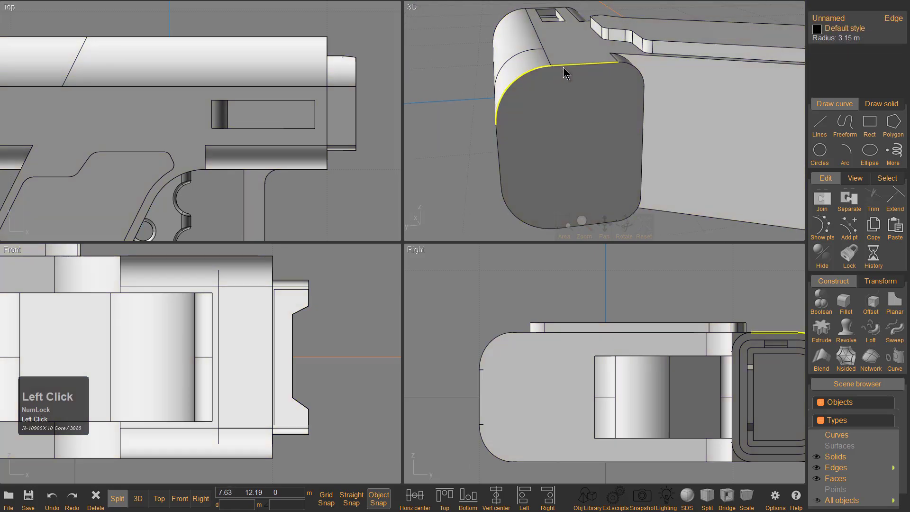
{"action": "left_click", "coordinate": [640, 174]}
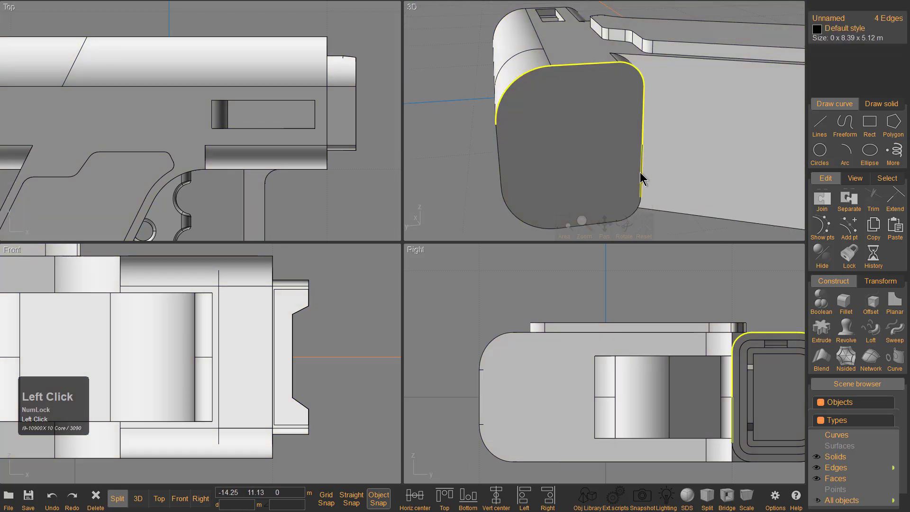
{"action": "double_click", "coordinate": [640, 173]}
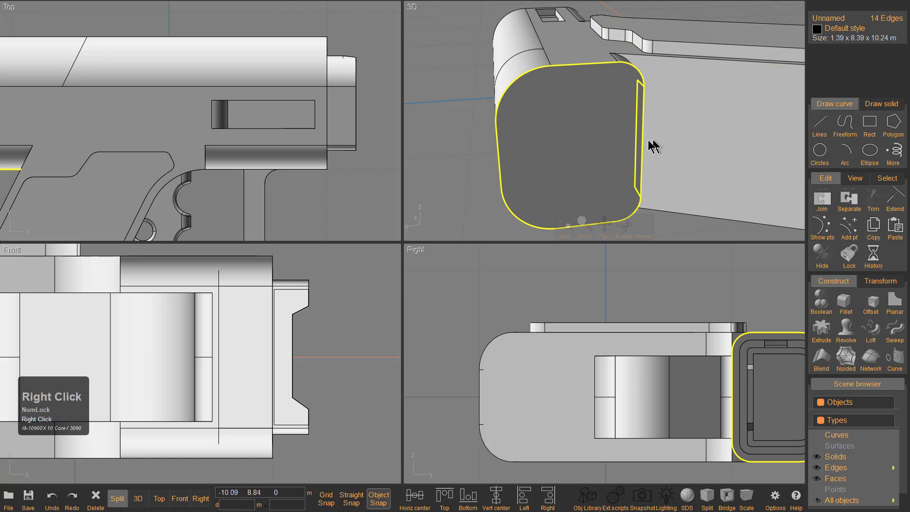
{"action": "right_click_drag", "start_coordinate": [655, 144], "coordinate": [578, 128]}
{"action": "left_click", "coordinate": [574, 87]}
{"action": "left_click", "coordinate": [583, 122], "text": "shift"}
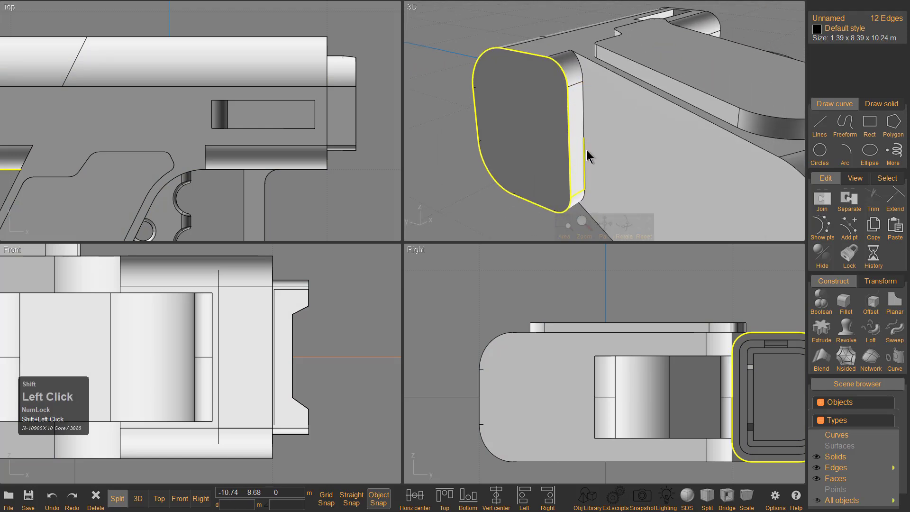
{"action": "left_click", "coordinate": [584, 183], "text": "shift"}
{"action": "right_click_drag", "start_coordinate": [584, 183], "coordinate": [634, 127]}
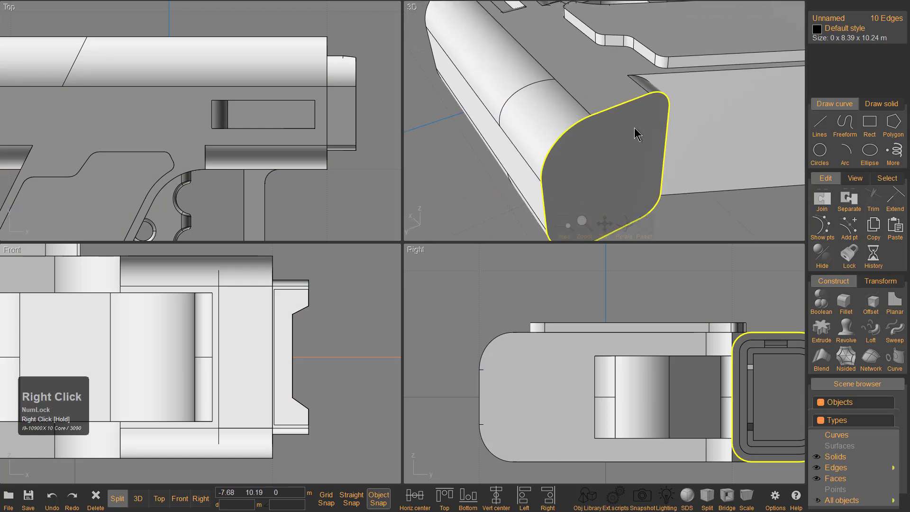
{"action": "scroll", "coordinate": [639, 122], "scroll_direction": "up", "scroll_amount": 2}
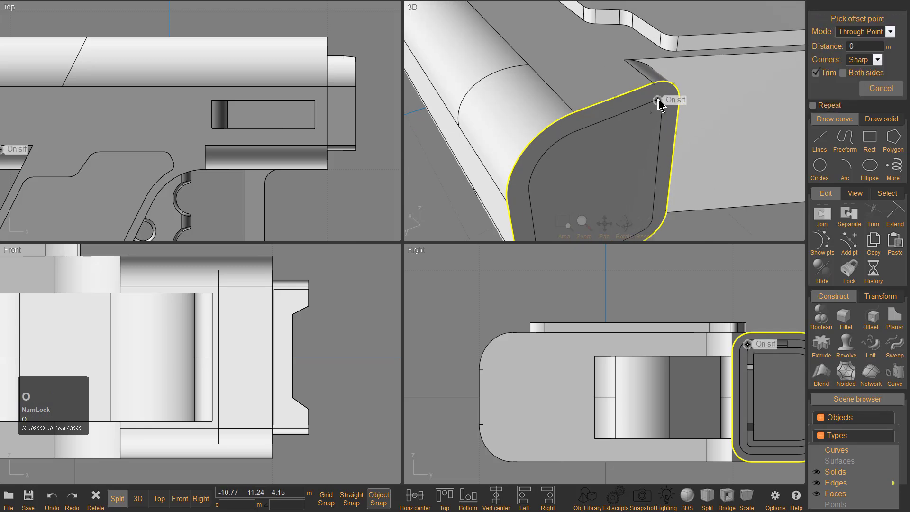
{"action": "scroll", "coordinate": [650, 124], "scroll_direction": "down", "scroll_amount": 2}
{"action": "right_click_drag", "start_coordinate": [649, 123], "coordinate": [568, 132]}
{"action": "scroll", "coordinate": [483, 121], "scroll_direction": "down", "scroll_amount": 1}
Select the offset curve on the rear face and switch the Right viewport to the Left view.
{"action": "left_click", "coordinate": [512, 128]}
{"action": "left_click", "coordinate": [609, 119]}
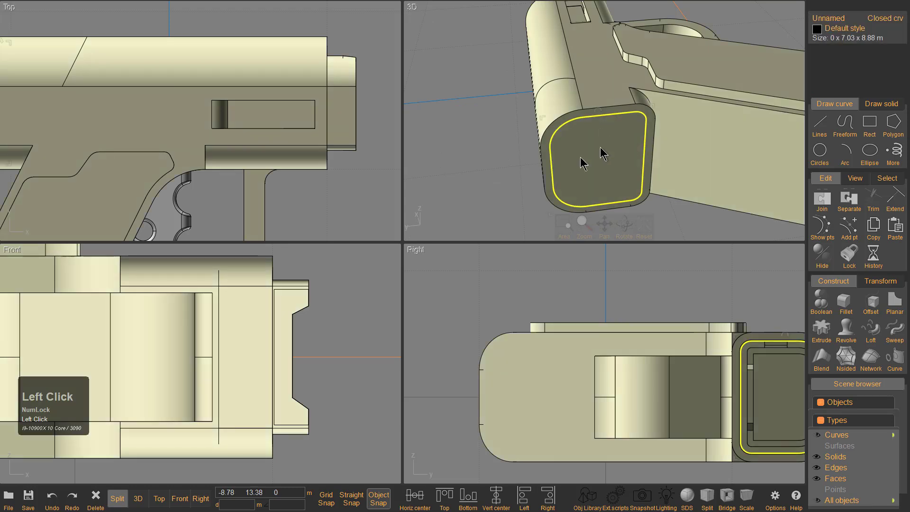
{"action": "scroll", "coordinate": [560, 177], "scroll_direction": "down", "scroll_amount": 2}
{"action": "scroll", "coordinate": [659, 388], "scroll_direction": "down", "scroll_amount": 3}
{"action": "scroll", "coordinate": [638, 350], "scroll_direction": "up", "scroll_amount": 5}
{"action": "middle_click_drag", "start_coordinate": [720, 373], "coordinate": [699, 312]}
{"action": "scroll", "coordinate": [630, 313], "scroll_direction": "down", "scroll_amount": 2}
{"action": "scroll", "coordinate": [628, 305], "scroll_direction": "down", "scroll_amount": 1}
{"action": "key", "text": "KP_1"}
{"action": "key", "text": "KP_1"}
{"action": "key", "text": "KP_1"}
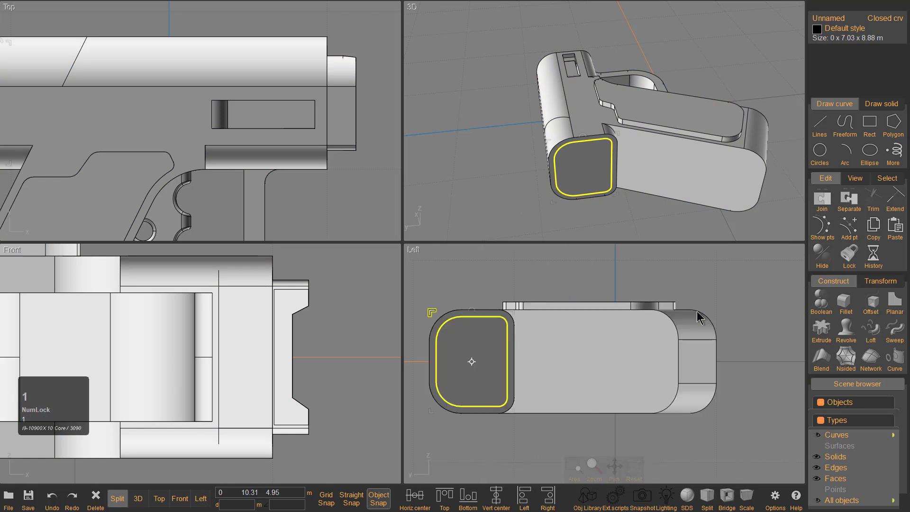
{"action": "key", "text": "KP_1"}
{"action": "key", "text": "KP_1"}
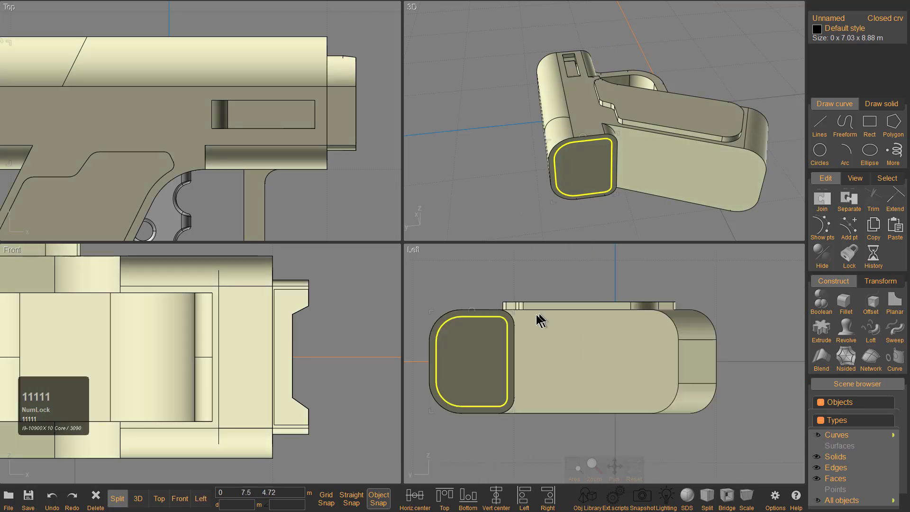
Draw a polyline starting on the offset curve's upper straight edge and running horizontally out past the rear face over the grip.
{"action": "scroll", "coordinate": [502, 325], "scroll_direction": "up", "scroll_amount": 2}
{"action": "scroll", "coordinate": [574, 317], "scroll_direction": "up", "scroll_amount": 1}
{"action": "left_click", "coordinate": [819, 124]}
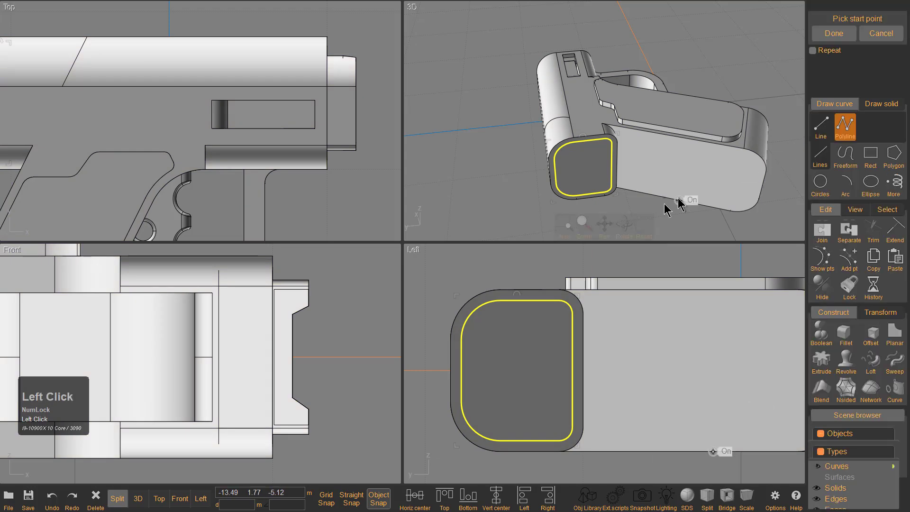
{"action": "left_click", "coordinate": [512, 301]}
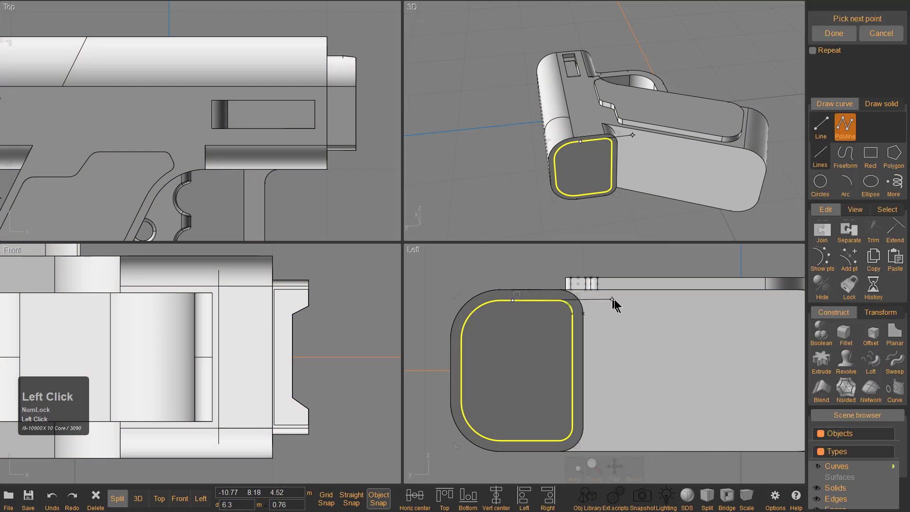
{"action": "key", "text": "x"}
{"action": "left_click", "coordinate": [653, 301]}
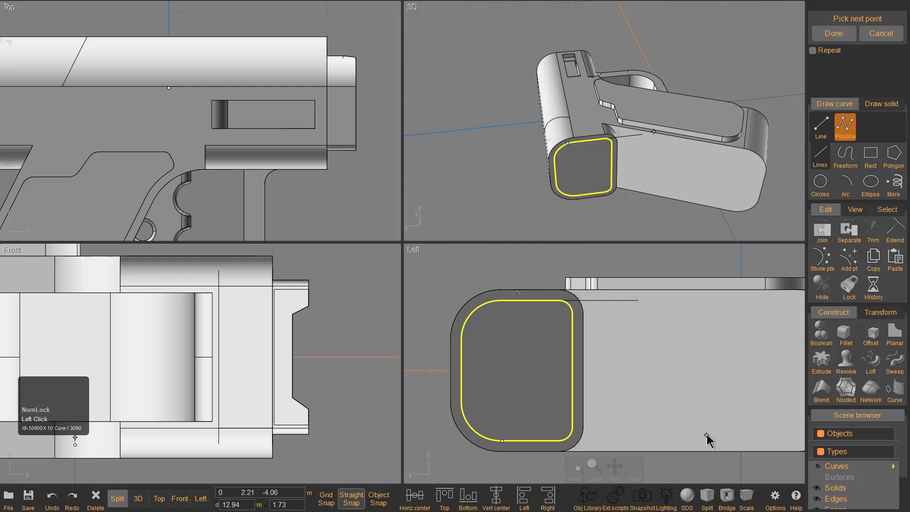
Draw a line from the offset curve's lower straight edge out past the rear face over the grip.
{"action": "left_click", "coordinate": [502, 442]}
{"action": "right_click", "coordinate": [521, 443]}
{"action": "key", "text": "x"}
{"action": "left_click", "coordinate": [501, 441]}
{"action": "key", "text": "x"}
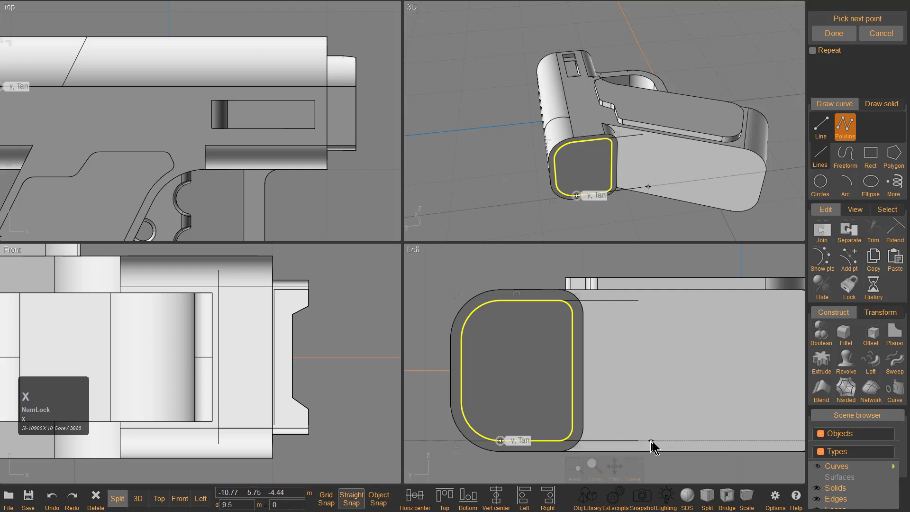
{"action": "left_click", "coordinate": [703, 448]}
{"action": "right_click", "coordinate": [649, 382]}
Delete the slanted line that starts on the offset curve's lower edge.
{"action": "middle_click_drag", "start_coordinate": [649, 382], "coordinate": [532, 308]}
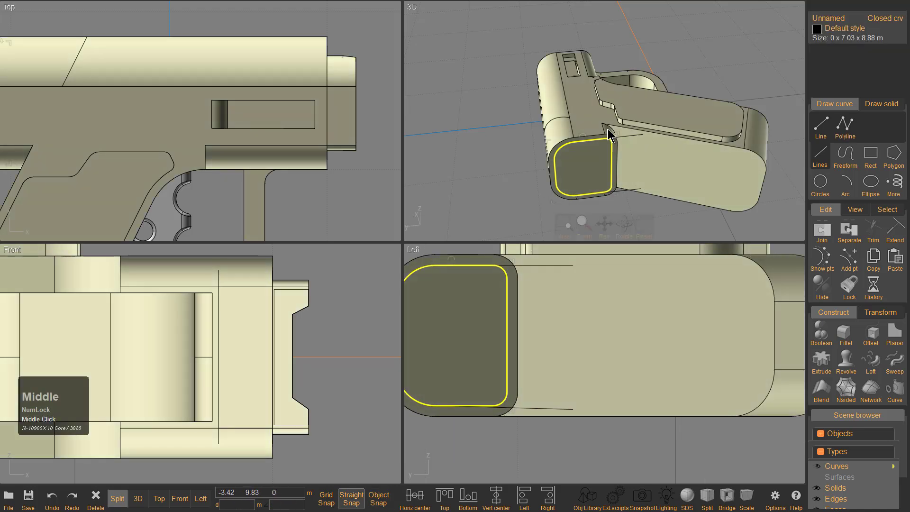
{"action": "left_click", "coordinate": [628, 135]}
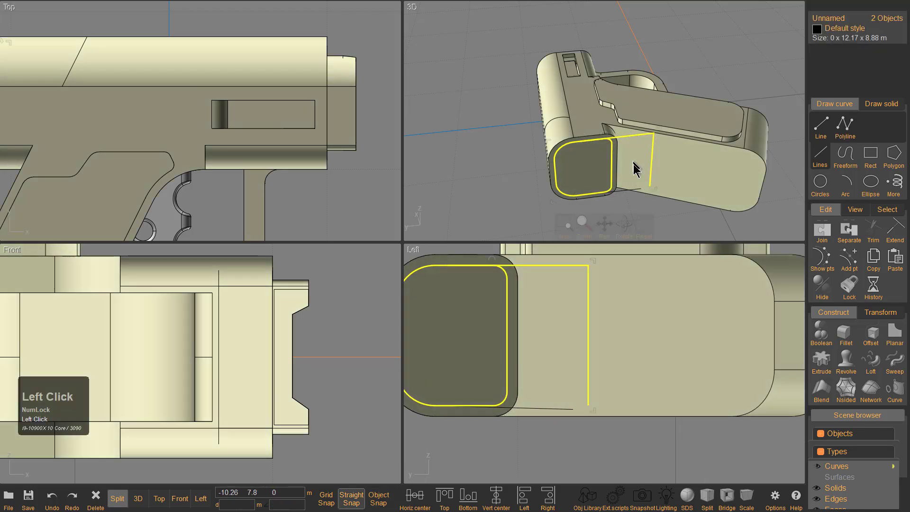
{"action": "left_click", "coordinate": [626, 192]}
{"action": "scroll", "coordinate": [615, 190], "scroll_direction": "down", "scroll_amount": 6}
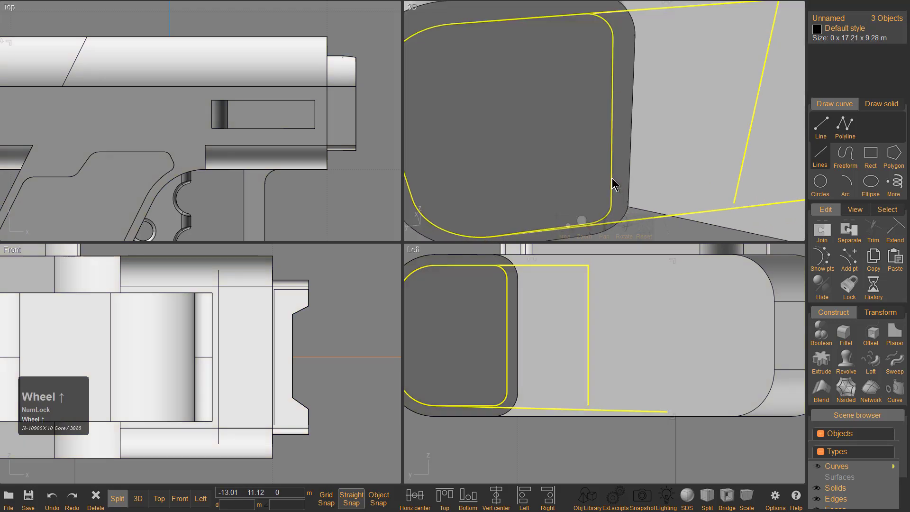
{"action": "scroll", "coordinate": [589, 399], "scroll_direction": "up", "scroll_amount": 2}
{"action": "left_click", "coordinate": [525, 445]}
{"action": "left_click", "coordinate": [514, 412]}
{"action": "middle_click_drag", "start_coordinate": [513, 411], "coordinate": [601, 406]}
{"action": "key", "text": "p"}
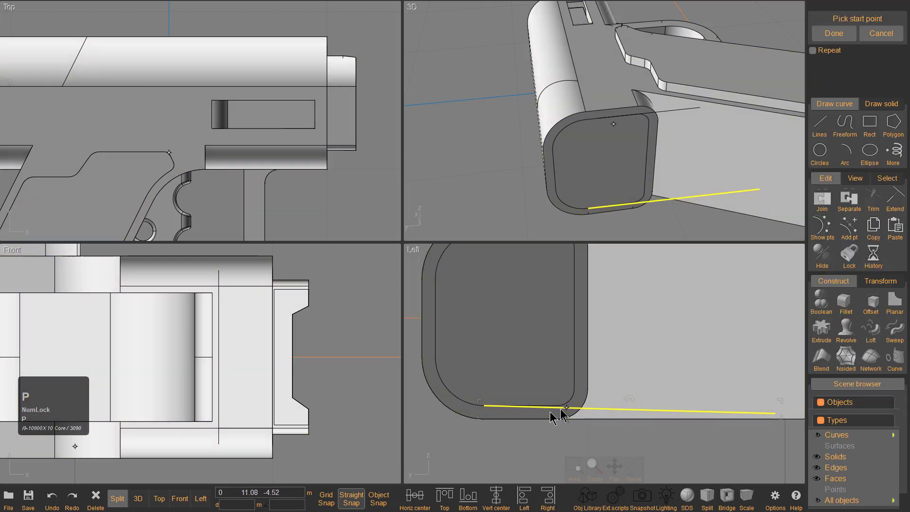
{"action": "left_click", "coordinate": [531, 404]}
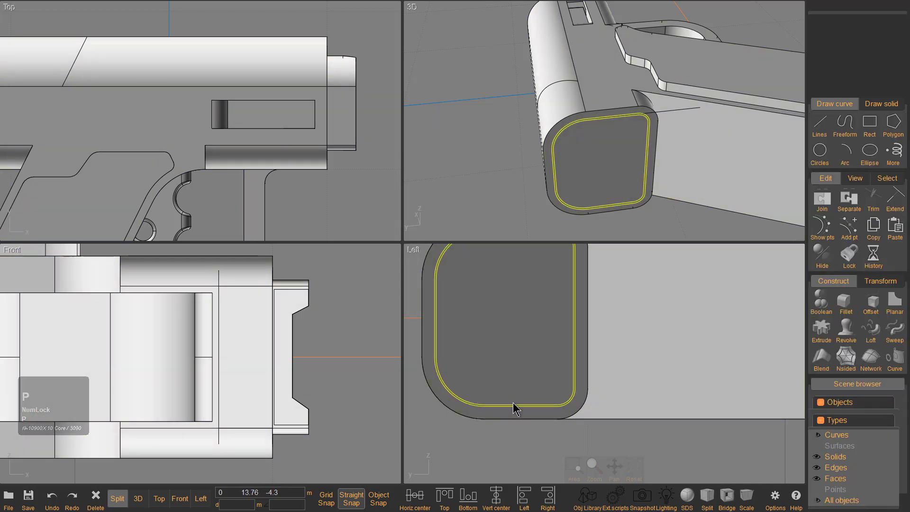
Draw a straight horizontal line from the offset curve's lower straight edge out past the rear face over the grip.
{"action": "scroll", "coordinate": [524, 390], "scroll_direction": "up", "scroll_amount": 3}
{"action": "right_click", "coordinate": [523, 392]}
{"action": "scroll", "coordinate": [520, 394], "scroll_direction": "up", "scroll_amount": 2}
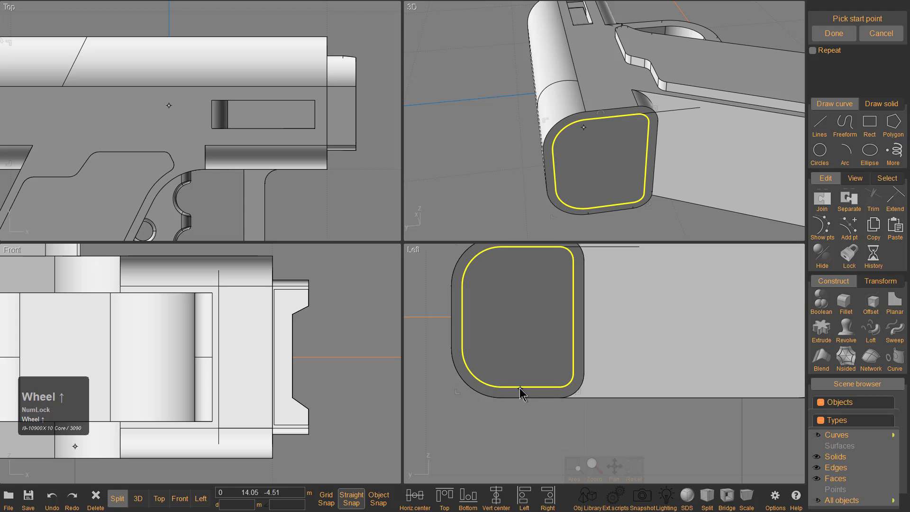
{"action": "key", "text": "x"}
{"action": "left_click", "coordinate": [520, 386]}
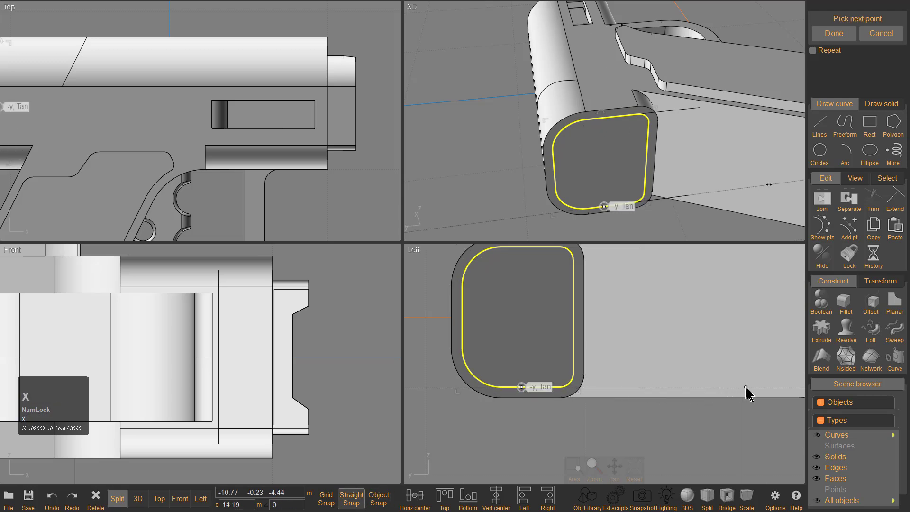
{"action": "left_click", "coordinate": [779, 389]}
{"action": "right_click", "coordinate": [779, 390]}
Split the offset curve, bent polyline and lower line where they intersect with a mutual trim, keeping all pieces.
{"action": "middle_click_drag", "start_coordinate": [574, 263], "coordinate": [540, 339]}
{"action": "left_click", "coordinate": [464, 293]}
{"action": "left_click", "coordinate": [516, 323]}
{"action": "left_click", "coordinate": [540, 322]}
{"action": "middle_click_drag", "start_coordinate": [574, 420], "coordinate": [575, 381]}
{"action": "left_click", "coordinate": [575, 382]}
{"action": "middle_click_drag", "start_coordinate": [623, 335], "coordinate": [618, 372]}
{"action": "key", "text": "shift+t"}
{"action": "right_click", "coordinate": [619, 369]}
{"action": "right_click", "coordinate": [621, 375]}
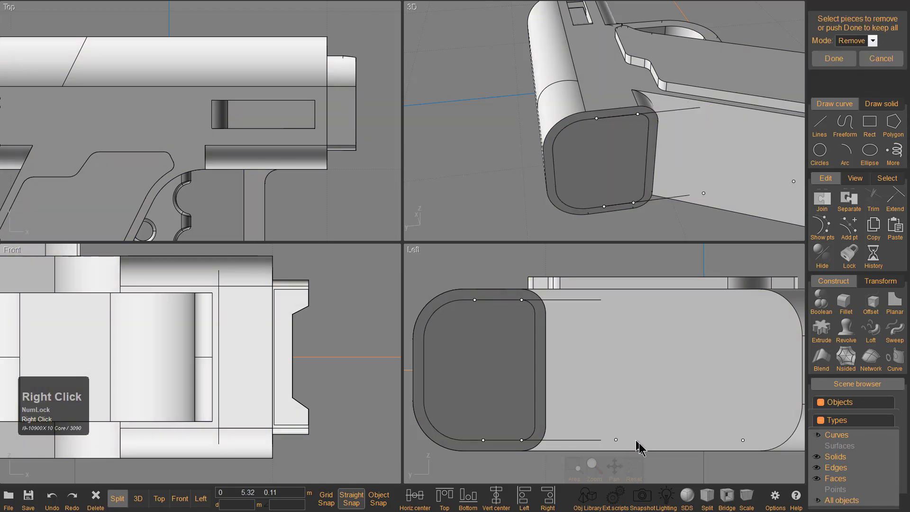
{"action": "right_click", "coordinate": [670, 442]}
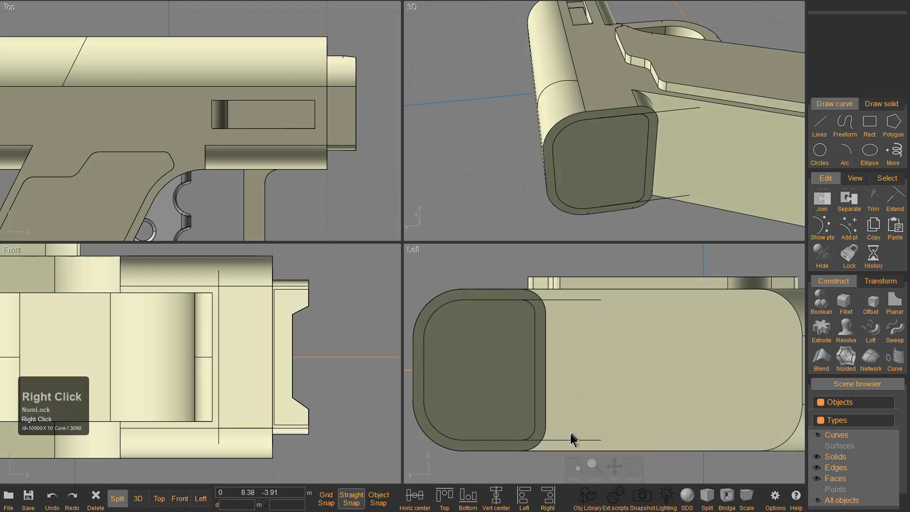
Select the five rear profile curve pieces and try another mutual trim on them.
{"action": "left_click", "coordinate": [535, 403]}
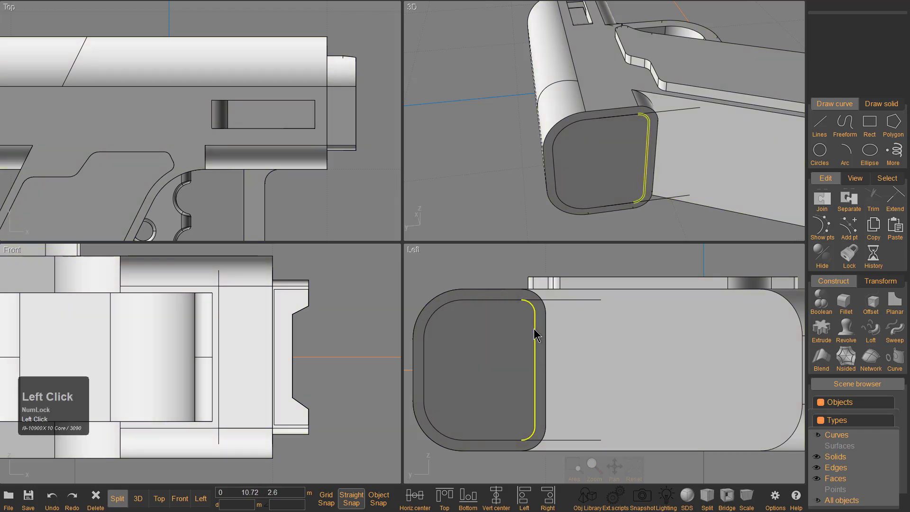
{"action": "left_click", "coordinate": [446, 308]}
{"action": "left_click", "coordinate": [546, 299]}
{"action": "left_click", "coordinate": [560, 440]}
{"action": "left_click", "coordinate": [498, 440], "text": "shift"}
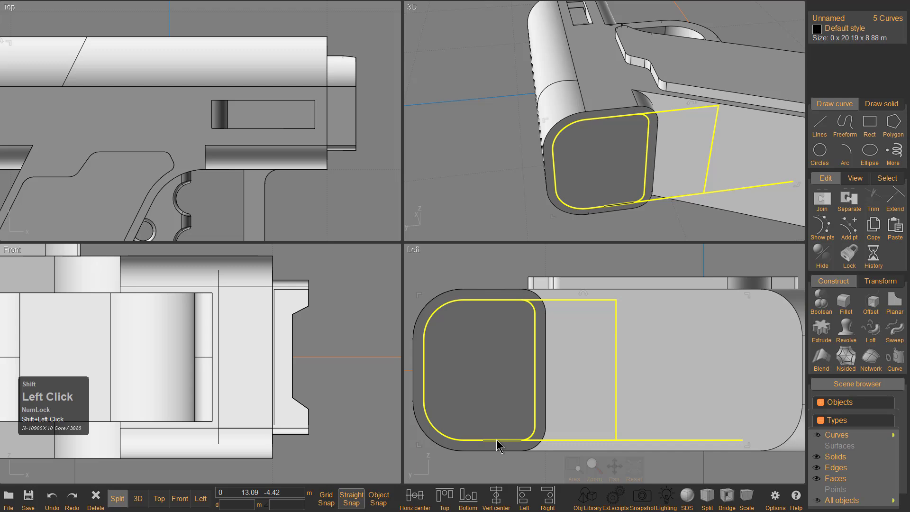
{"action": "scroll", "coordinate": [572, 406], "scroll_direction": "down", "scroll_amount": 1}
{"action": "middle_click_drag", "start_coordinate": [591, 386], "coordinate": [561, 357], "text": "shift"}
{"action": "scroll", "coordinate": [561, 357], "scroll_direction": "up", "scroll_amount": 1}
{"action": "key", "text": "shift+t"}
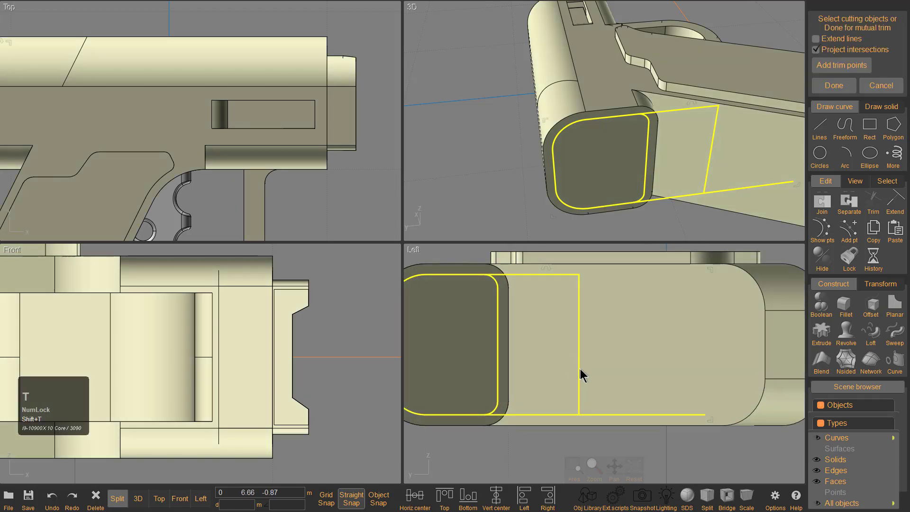
{"action": "right_click", "coordinate": [598, 417]}
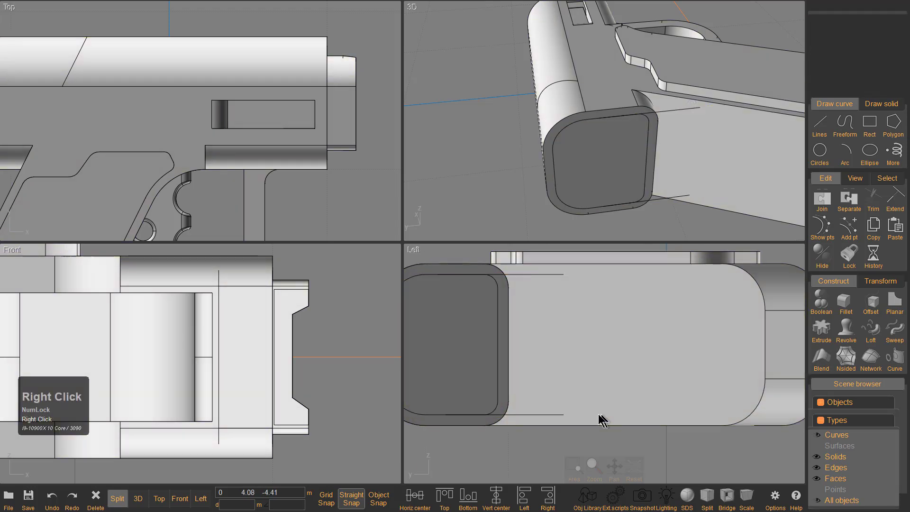
Hide the pistol body, the remaining solids and the short curve on the profile's upper edge to isolate the profile curves.
{"action": "scroll", "coordinate": [549, 406], "scroll_direction": "down", "scroll_amount": 1}
{"action": "scroll", "coordinate": [526, 294], "scroll_direction": "up", "scroll_amount": 1}
{"action": "left_click", "coordinate": [491, 285]}
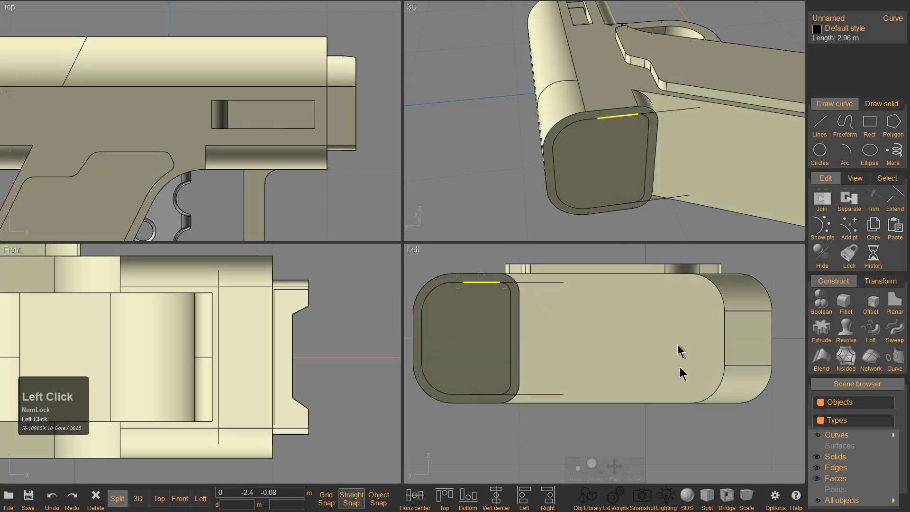
{"action": "left_click", "coordinate": [646, 367]}
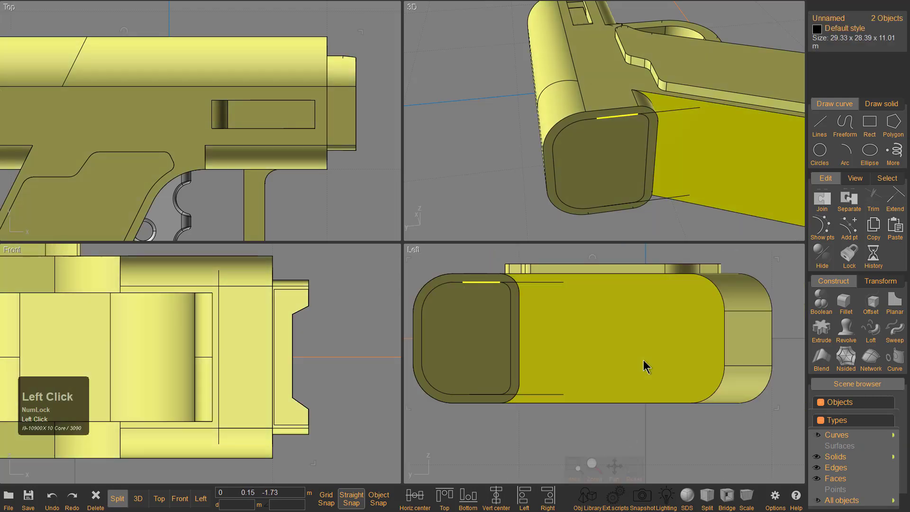
{"action": "key", "text": "minus"}
{"action": "left_click", "coordinate": [593, 338]}
{"action": "key", "text": "minus"}
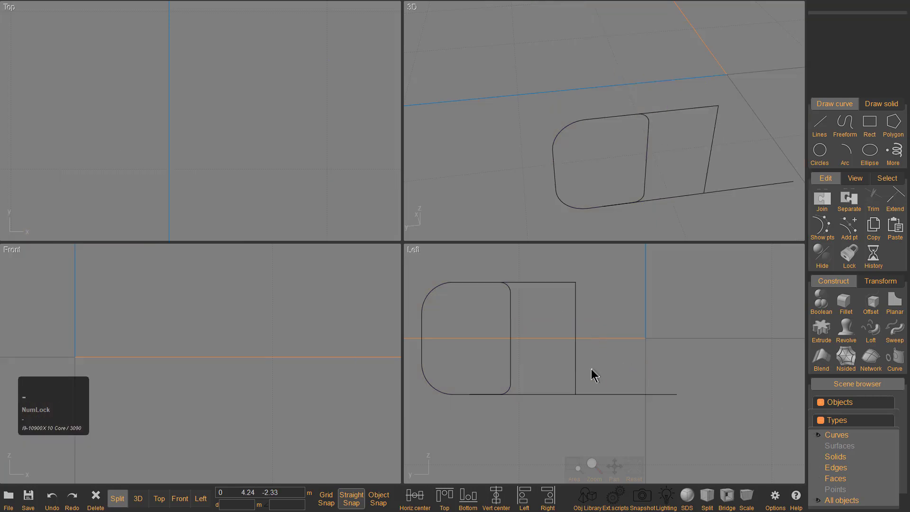
Try to trim the isolated offset curve pieces, bent polyline and lower line against each other.
{"action": "left_click", "coordinate": [589, 393]}
{"action": "left_click", "coordinate": [575, 339], "text": "shift"}
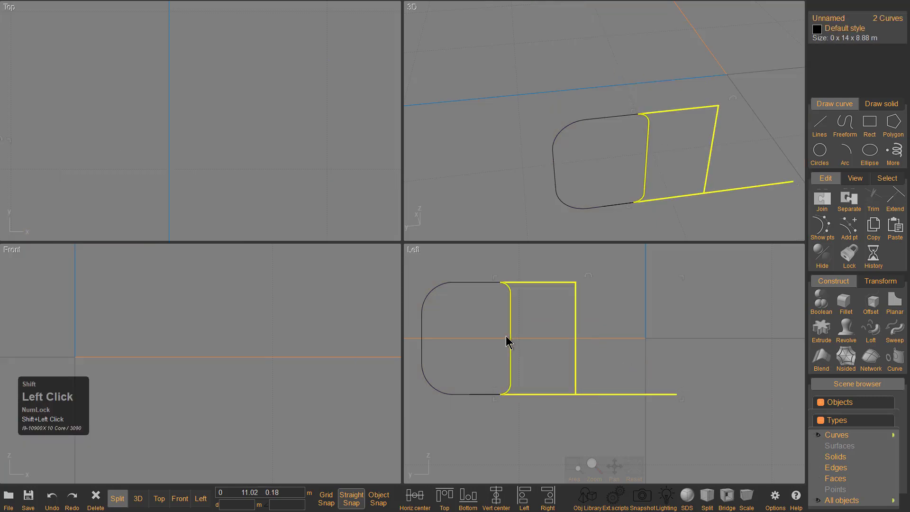
{"action": "left_click", "coordinate": [428, 307], "text": "shift"}
{"action": "key", "text": "t"}
{"action": "right_click", "coordinate": [512, 357]}
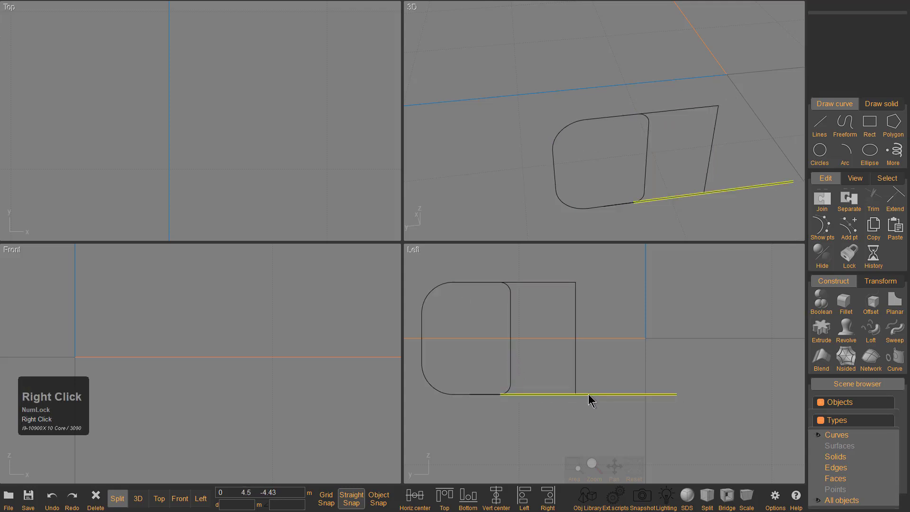
Bridge the gap between the bent polyline's vertical end and the lower line with a short polyline, using Object Snap instead of Straight Snap.
{"action": "right_click_drag", "start_coordinate": [687, 197], "coordinate": [679, 143]}
{"action": "middle_click_drag", "start_coordinate": [671, 180], "coordinate": [599, 150]}
{"action": "scroll", "coordinate": [634, 163], "scroll_direction": "up", "scroll_amount": 5}
{"action": "scroll", "coordinate": [654, 157], "scroll_direction": "up", "scroll_amount": 5}
{"action": "scroll", "coordinate": [537, 107], "scroll_direction": "down", "scroll_amount": 5}
{"action": "scroll", "coordinate": [537, 108], "scroll_direction": "up", "scroll_amount": 1}
{"action": "scroll", "coordinate": [537, 107], "scroll_direction": "up", "scroll_amount": 2}
{"action": "scroll", "coordinate": [590, 134], "scroll_direction": "up", "scroll_amount": 3}
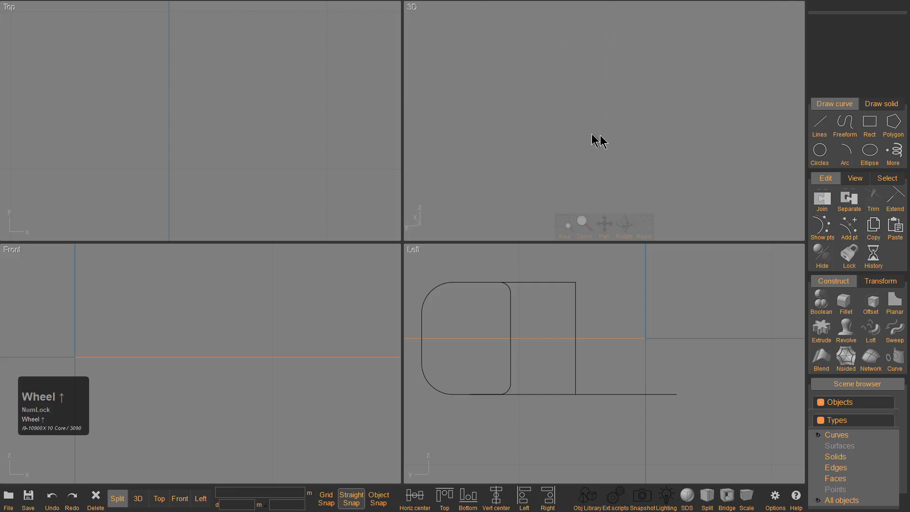
{"action": "middle_click_drag", "start_coordinate": [640, 147], "coordinate": [599, 126]}
{"action": "scroll", "coordinate": [598, 126], "scroll_direction": "up", "scroll_amount": 3}
{"action": "scroll", "coordinate": [546, 116], "scroll_direction": "down", "scroll_amount": 3}
{"action": "middle_click_drag", "start_coordinate": [545, 117], "coordinate": [609, 129]}
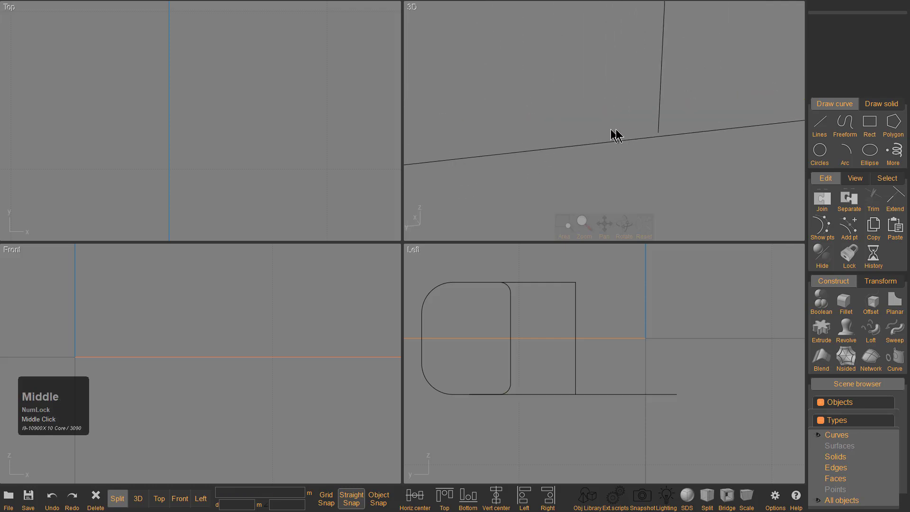
{"action": "left_click", "coordinate": [659, 129]}
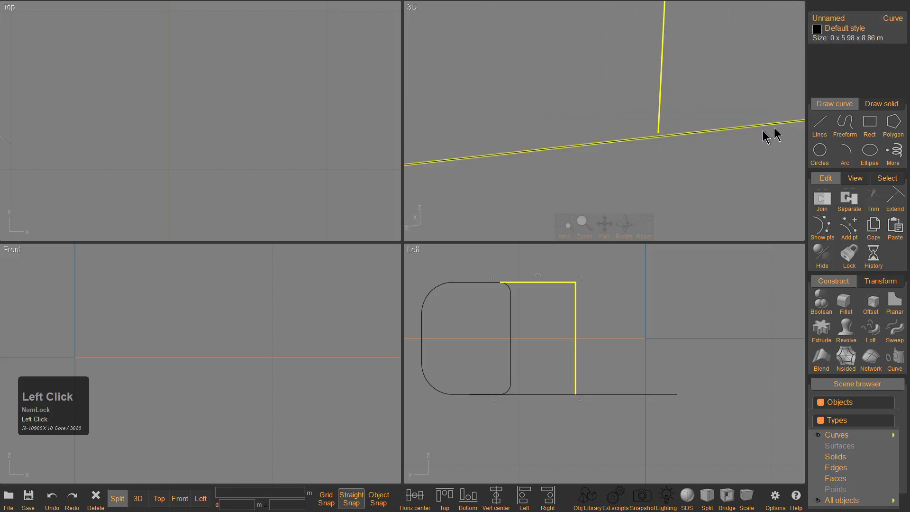
{"action": "left_click", "coordinate": [820, 134]}
{"action": "left_click", "coordinate": [845, 134]}
{"action": "right_click", "coordinate": [662, 136]}
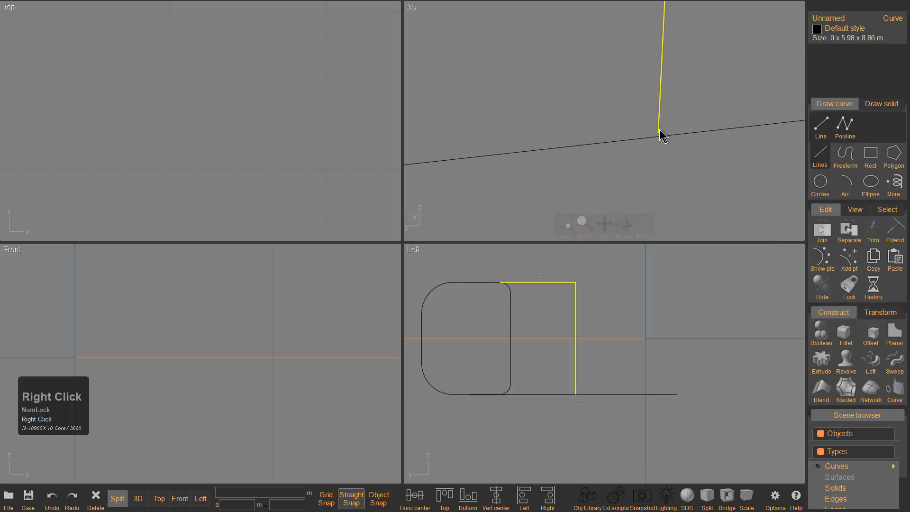
{"action": "key", "text": "x"}
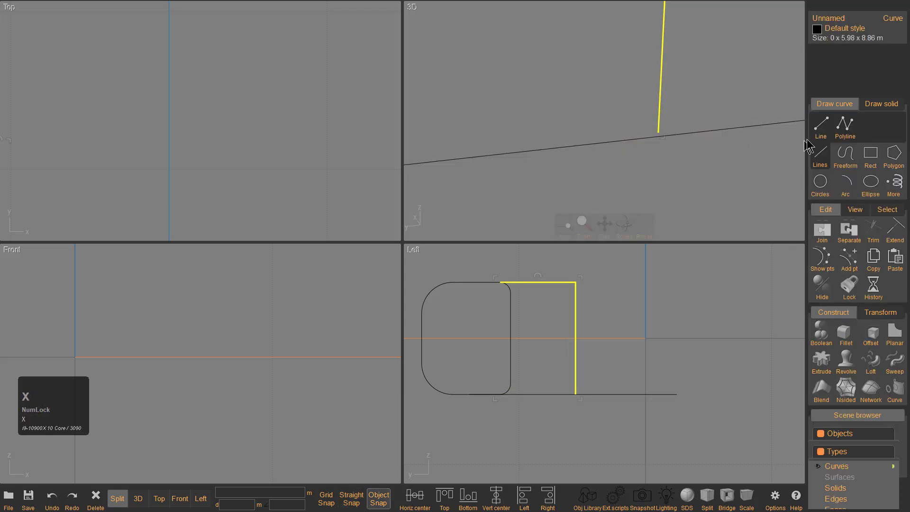
{"action": "left_click", "coordinate": [844, 126]}
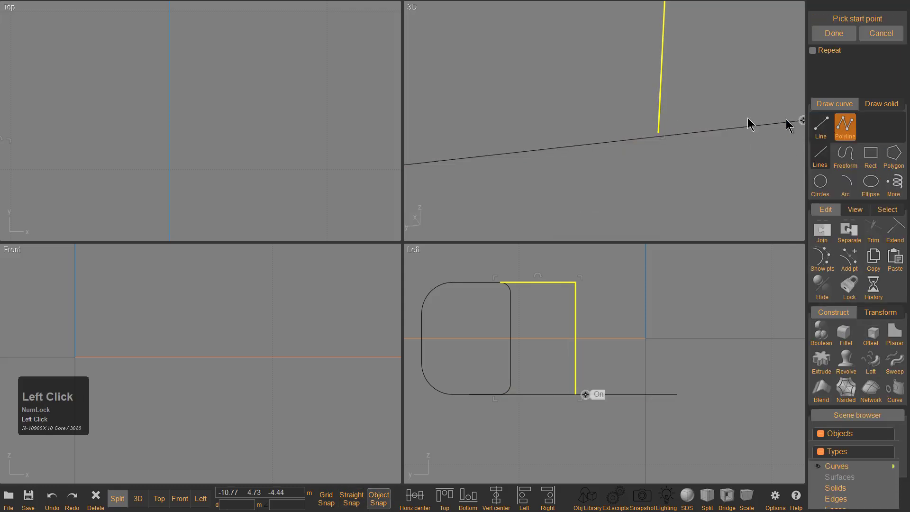
{"action": "right_click", "coordinate": [660, 140]}
Trim all isolated curves against each other, removing the lower line's excess beyond the vertical segment.
{"action": "scroll", "coordinate": [662, 146], "scroll_direction": "down", "scroll_amount": 3}
{"action": "left_click", "coordinate": [676, 171]}
{"action": "key", "text": "ctrl+a"}
{"action": "key", "text": "t"}
{"action": "right_click", "coordinate": [591, 167]}
{"action": "scroll", "coordinate": [682, 151], "scroll_direction": "up", "scroll_amount": 3}
{"action": "left_click", "coordinate": [613, 101]}
{"action": "scroll", "coordinate": [558, 98], "scroll_direction": "up", "scroll_amount": 3}
{"action": "scroll", "coordinate": [559, 100], "scroll_direction": "down", "scroll_amount": 2}
{"action": "right_click", "coordinate": [558, 99]}
Delete the offset curve's leftover inner vertical piece and join the remaining pieces into one closed profile.
{"action": "middle_click_drag", "start_coordinate": [524, 114], "coordinate": [651, 93]}
{"action": "left_click", "coordinate": [651, 93]}
{"action": "scroll", "coordinate": [534, 80], "scroll_direction": "down", "scroll_amount": 2}
{"action": "left_click", "coordinate": [531, 78]}
{"action": "key", "text": "Delete"}
{"action": "left_click_drag", "start_coordinate": [618, 33], "coordinate": [443, 149]}
{"action": "key", "text": "j"}
Try to delete the redundant control point just above the closed profile's lower grip-side corner.
{"action": "scroll", "coordinate": [559, 136], "scroll_direction": "up", "scroll_amount": 5}
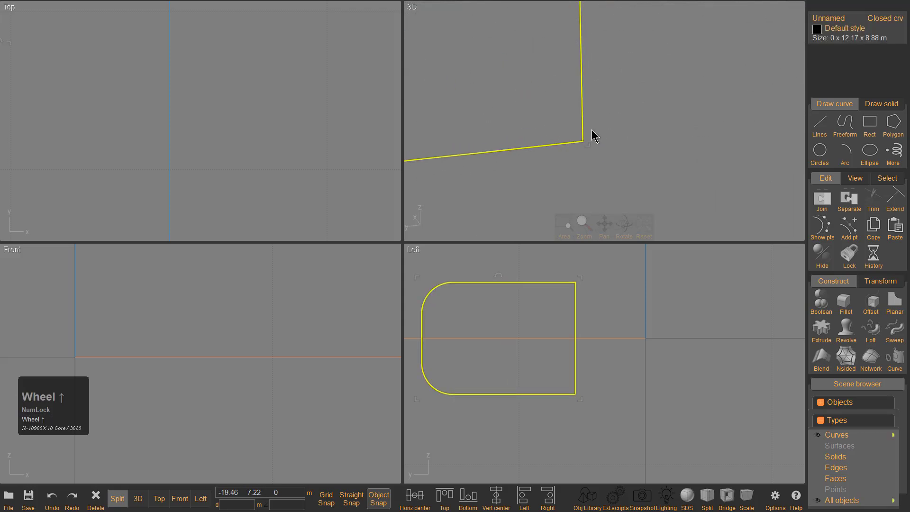
{"action": "scroll", "coordinate": [569, 136], "scroll_direction": "down", "scroll_amount": 2}
{"action": "scroll", "coordinate": [557, 132], "scroll_direction": "up", "scroll_amount": 1}
{"action": "middle_click_drag", "start_coordinate": [557, 133], "coordinate": [650, 136], "text": "shift"}
{"action": "scroll", "coordinate": [682, 161], "scroll_direction": "up", "scroll_amount": 2, "text": "shift"}
{"action": "left_click", "coordinate": [625, 90]}
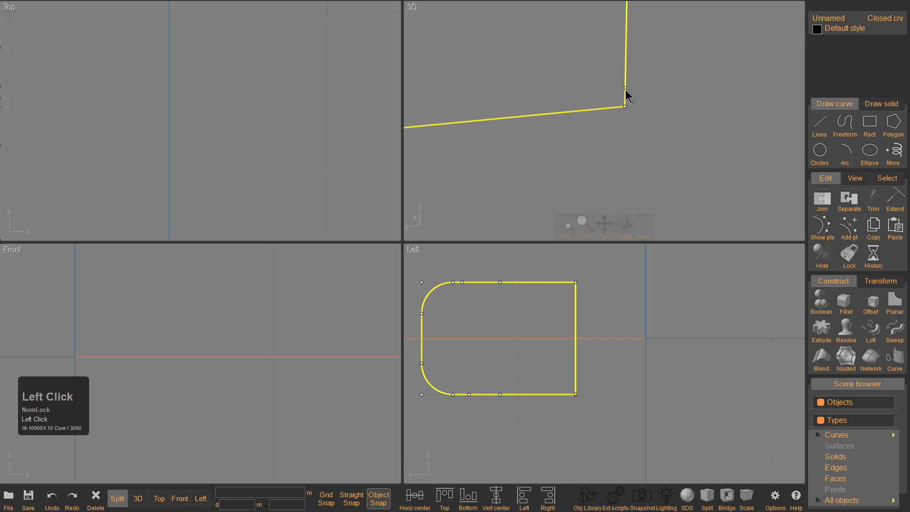
{"action": "key", "text": "Delete"}
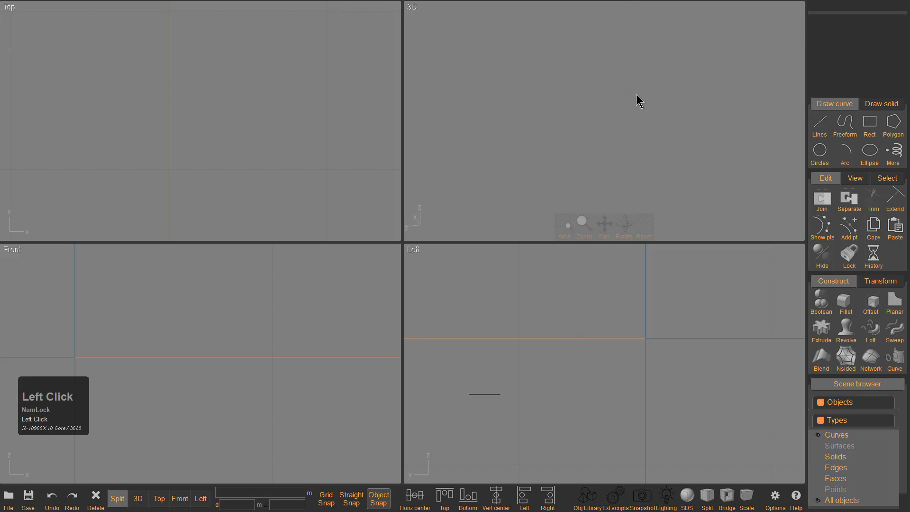
{"action": "key", "text": "ctrl+z"}
{"action": "left_click", "coordinate": [624, 89]}
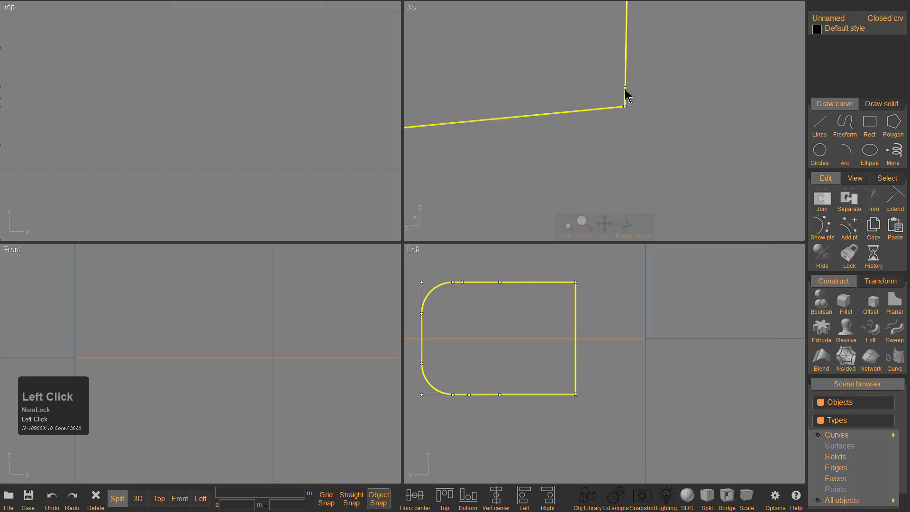
{"action": "key", "text": "Delete"}
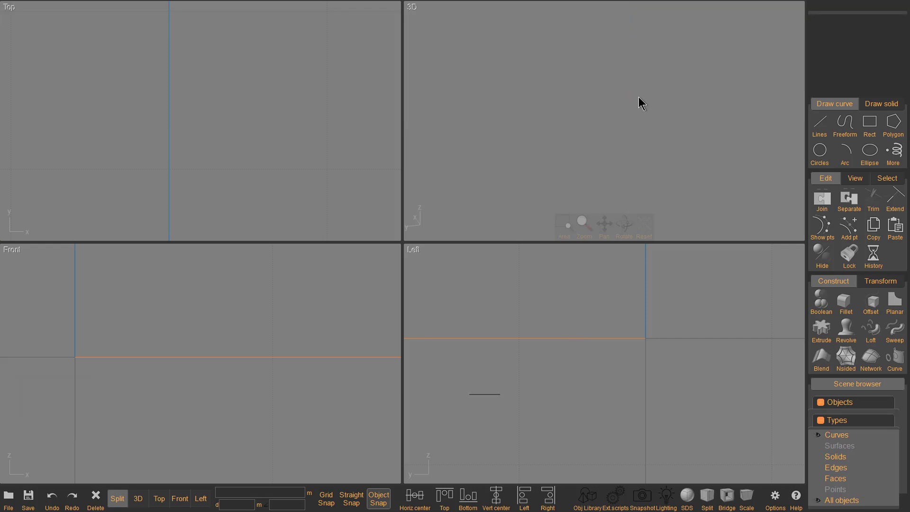
{"action": "key", "text": "ctrl+z"}
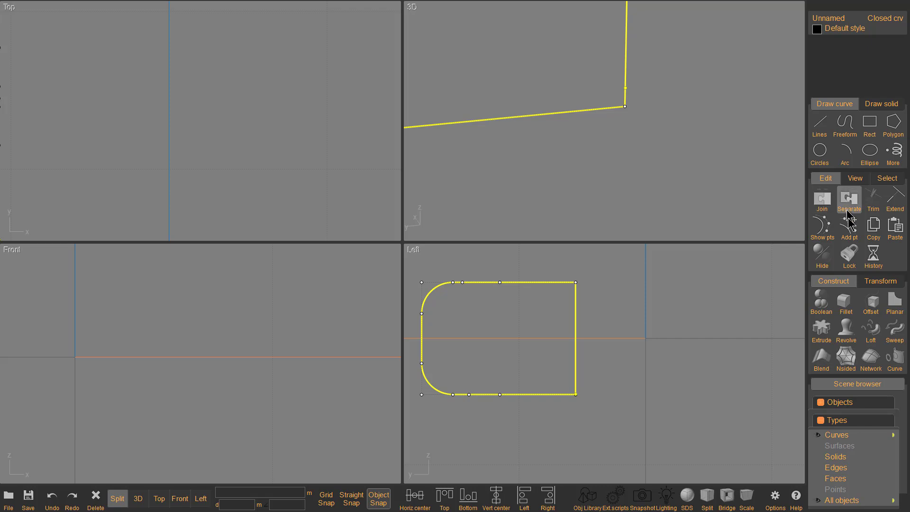
{"action": "left_click", "coordinate": [883, 179]}
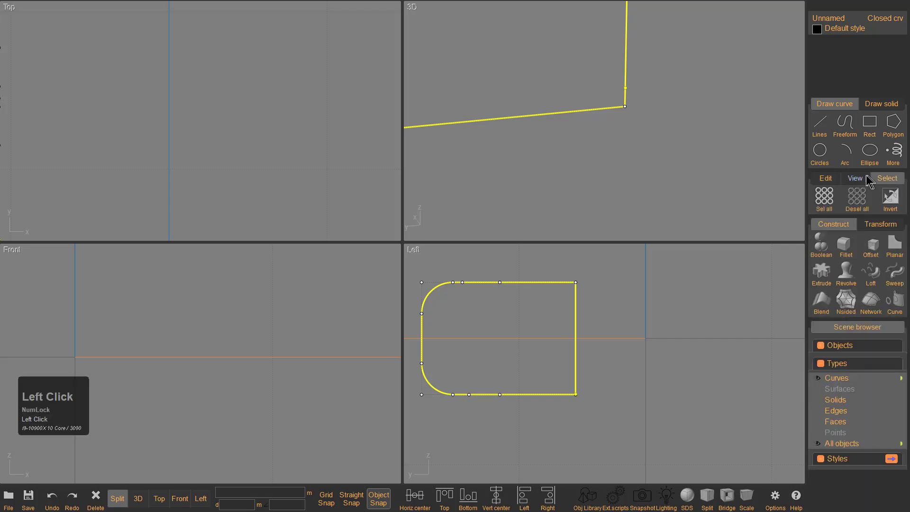
{"action": "left_click", "coordinate": [830, 178]}
{"action": "left_click_drag", "start_coordinate": [628, 90], "coordinate": [650, 86]}
{"action": "key", "text": "ctrl+z"}
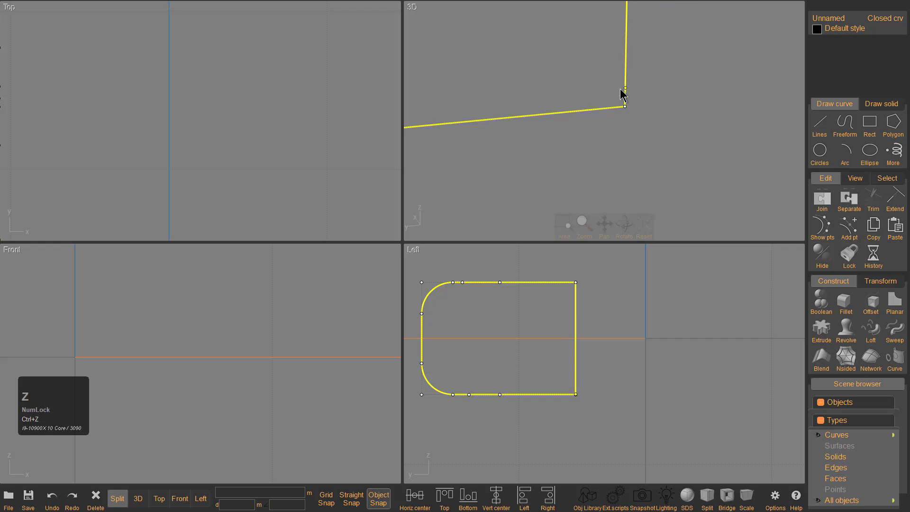
{"action": "key", "text": "Delete"}
{"action": "key", "text": "ctrl+z"}
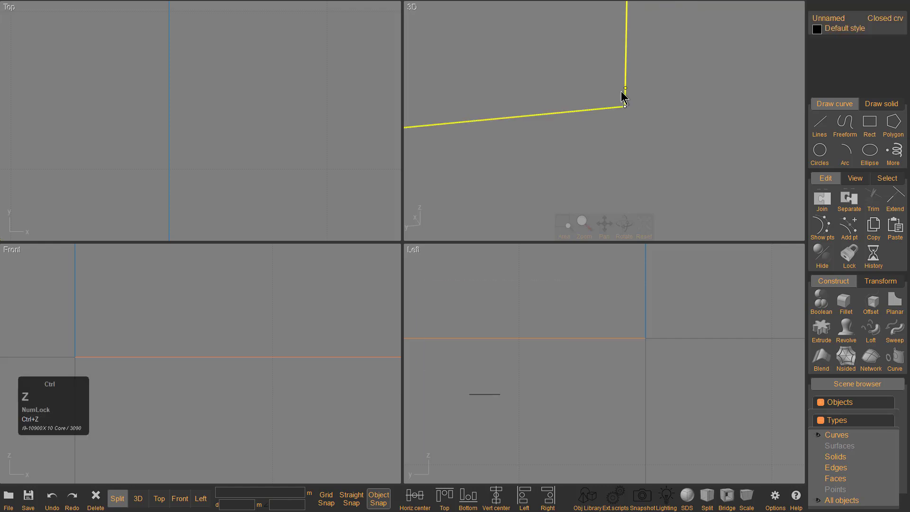
Show all hidden solids and curves again and clear the selection.
{"action": "left_click", "coordinate": [639, 96]}
{"action": "scroll", "coordinate": [653, 110], "scroll_direction": "down", "scroll_amount": 10}
{"action": "scroll", "coordinate": [652, 97], "scroll_direction": "up", "scroll_amount": 4}
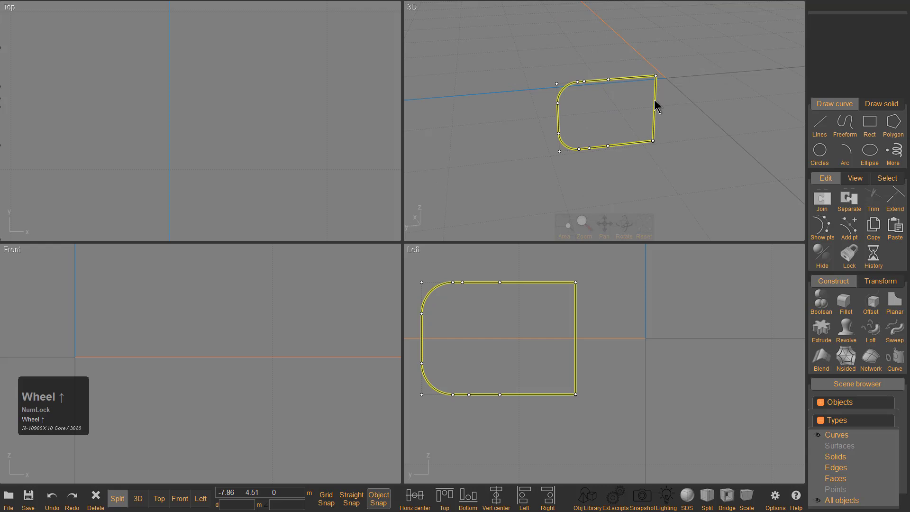
{"action": "left_click", "coordinate": [822, 216]}
{"action": "right_click_drag", "start_coordinate": [621, 101], "coordinate": [633, 115]}
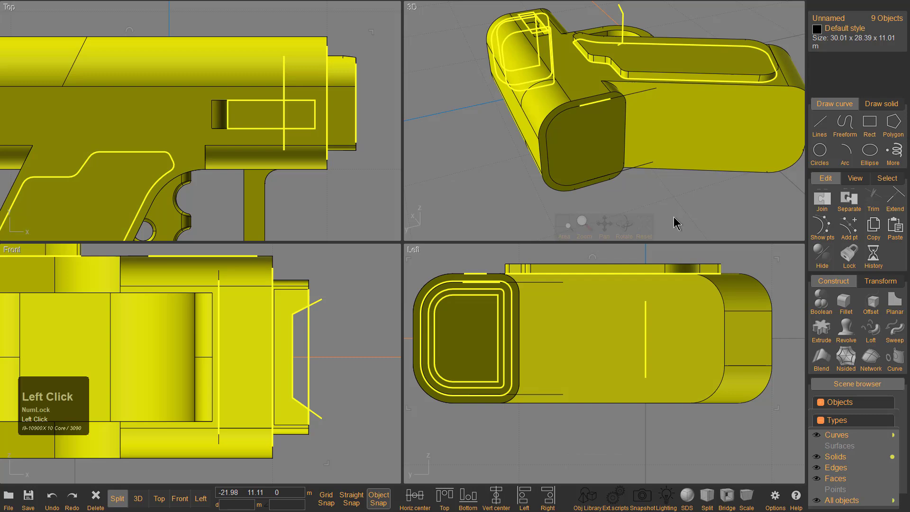
{"action": "left_click", "coordinate": [675, 223]}
Extrude the closed profile about 2.4 m to both sides with capped ends, and hide all curves.
{"action": "left_click", "coordinate": [637, 111]}
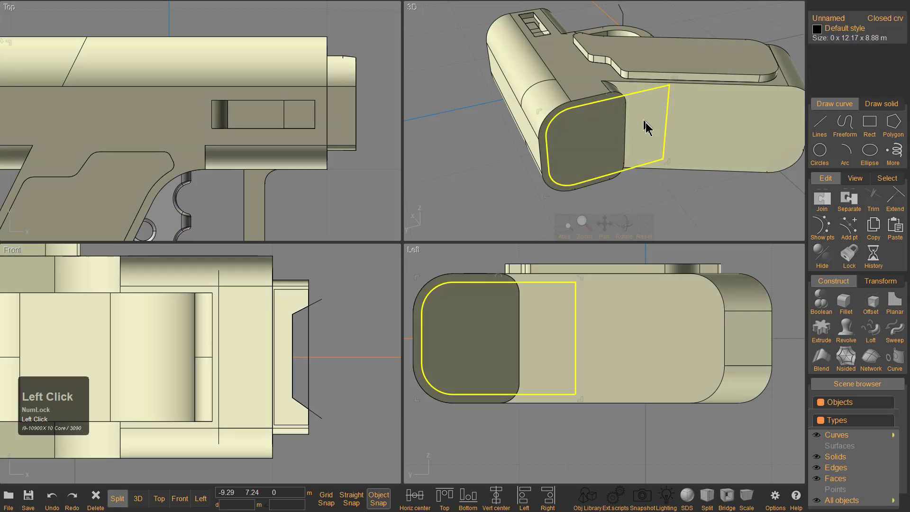
{"action": "key", "text": "e"}
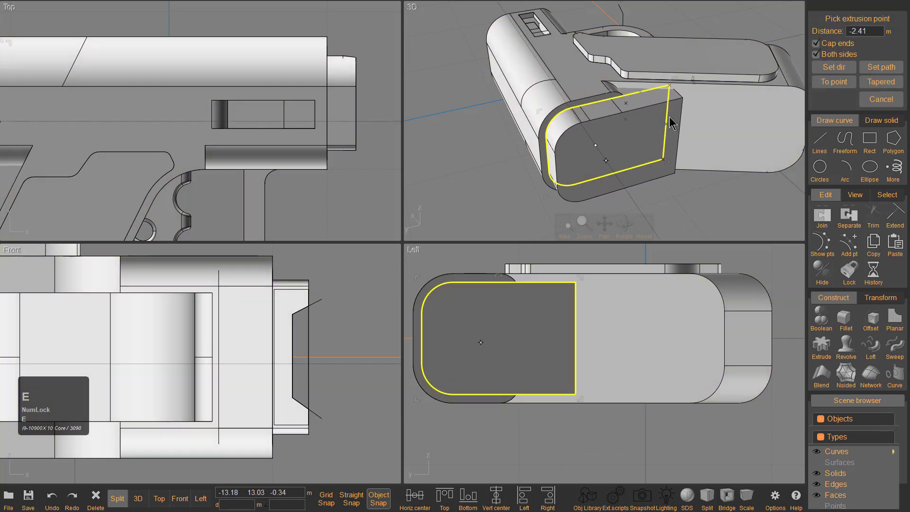
{"action": "left_click", "coordinate": [672, 126]}
{"action": "left_click", "coordinate": [689, 206]}
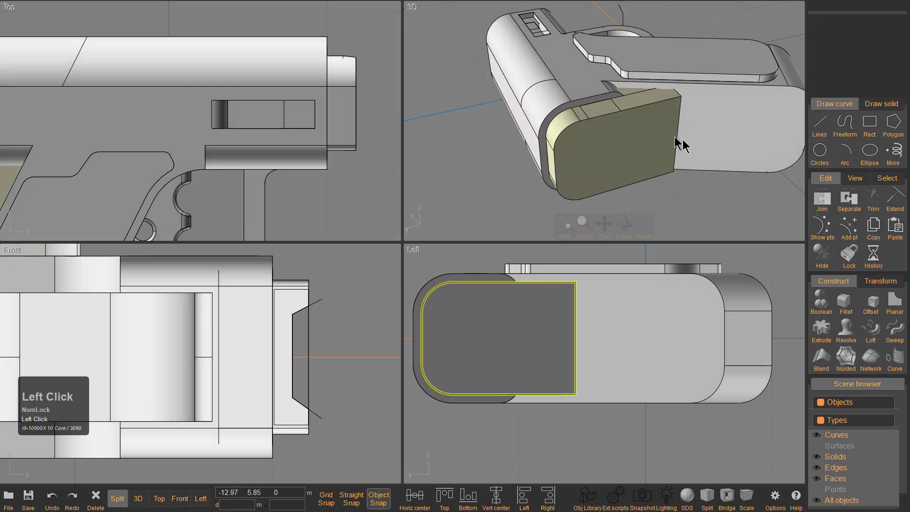
{"action": "left_click", "coordinate": [816, 437]}
Union the extruded rear block with the pistol body.
{"action": "right_click_drag", "start_coordinate": [674, 142], "coordinate": [583, 183]}
{"action": "left_click", "coordinate": [546, 166]}
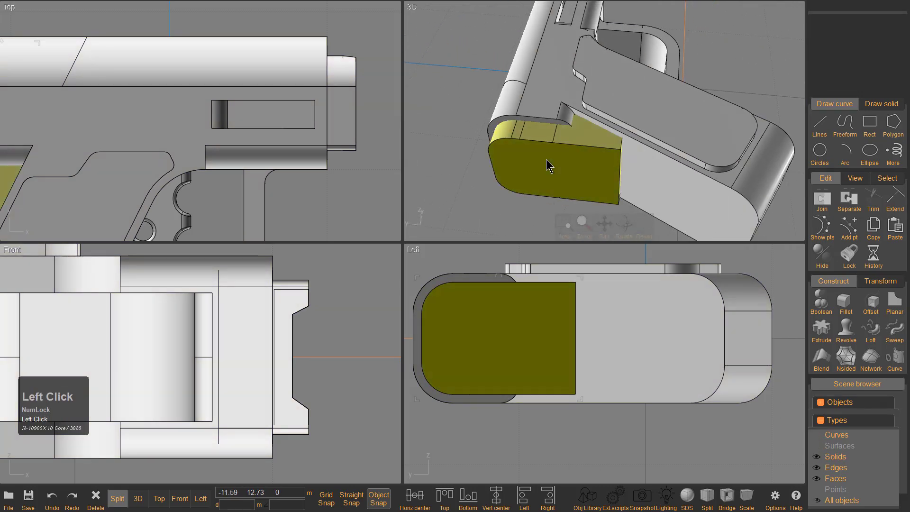
{"action": "left_click", "coordinate": [621, 114]}
{"action": "key", "text": "u"}
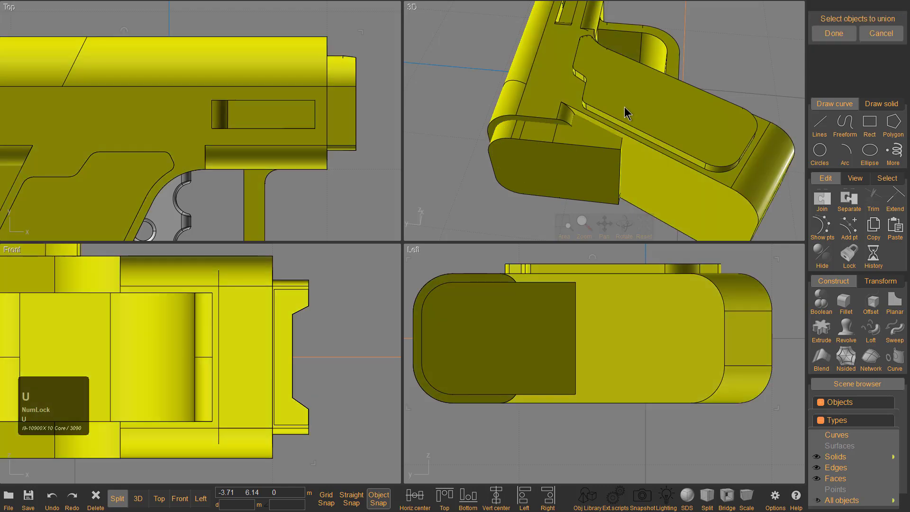
Fillet the rear block's vertical grip-side edge with a 1.01 m radius.
{"action": "right_click_drag", "start_coordinate": [630, 149], "coordinate": [562, 132]}
{"action": "scroll", "coordinate": [562, 131], "scroll_direction": "up", "scroll_amount": 3}
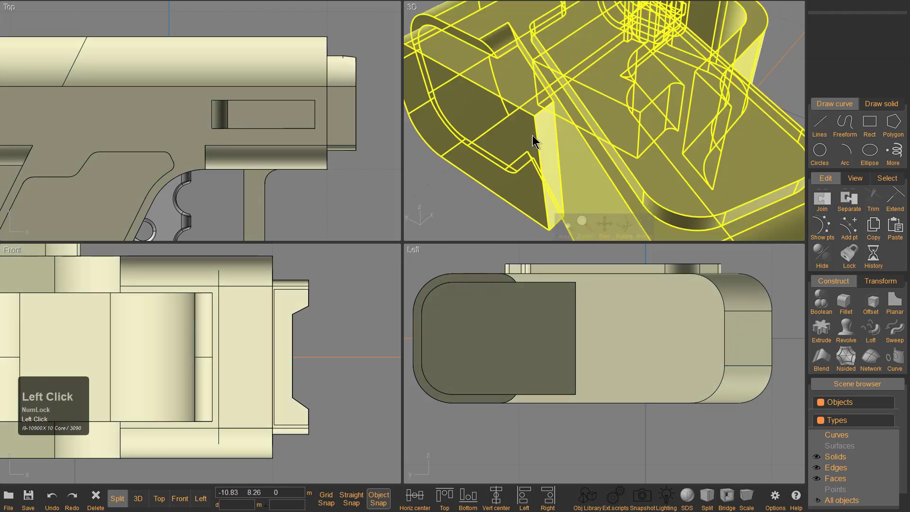
{"action": "left_click", "coordinate": [535, 140]}
{"action": "key", "text": "f"}
{"action": "right_click", "coordinate": [538, 127]}
{"action": "right_click", "coordinate": [538, 127]}
{"action": "right_click_drag", "start_coordinate": [539, 127], "coordinate": [584, 125]}
Fillet the full perimeter of the rear block's back face, including its grip-side corners, with a 0.77 m radius.
{"action": "left_click", "coordinate": [605, 129]}
{"action": "left_click", "coordinate": [602, 135]}
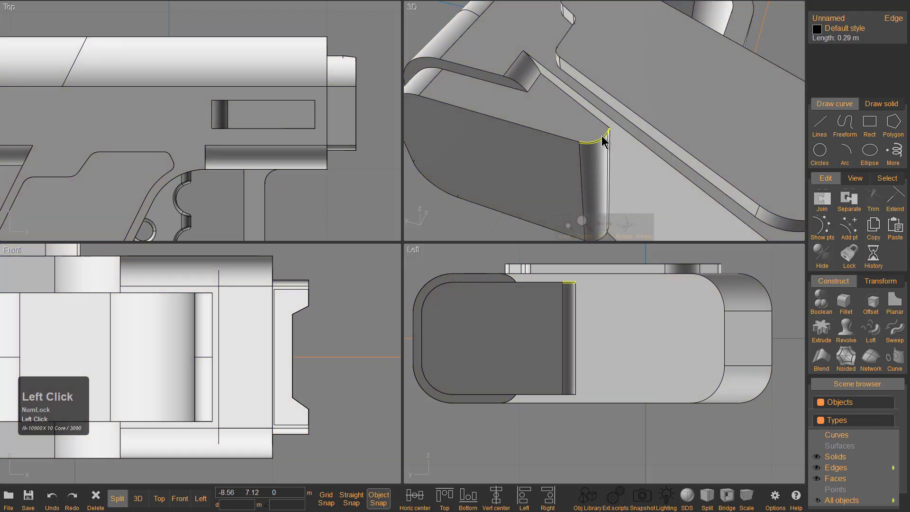
{"action": "left_click", "coordinate": [564, 137]}
{"action": "right_click_drag", "start_coordinate": [506, 139], "coordinate": [575, 122]}
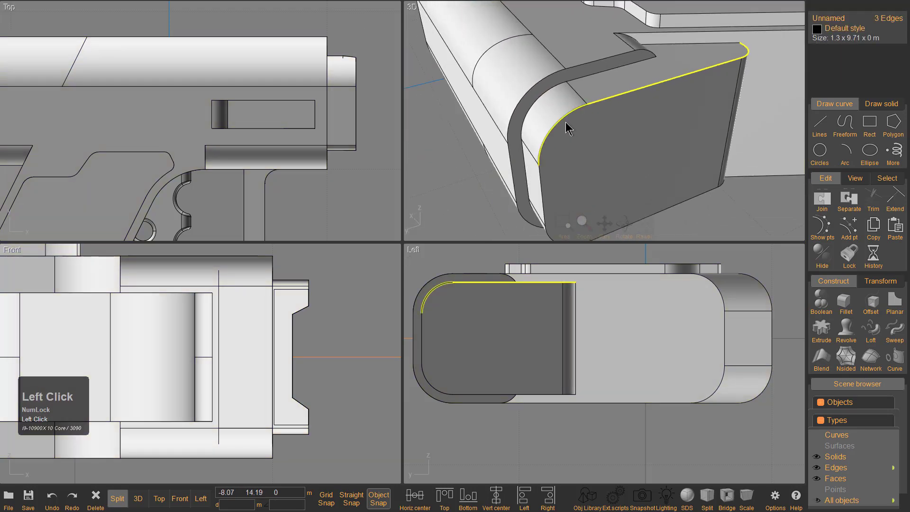
{"action": "right_click_drag", "start_coordinate": [544, 177], "coordinate": [550, 127]}
{"action": "left_click", "coordinate": [550, 128]}
{"action": "left_click", "coordinate": [686, 133]}
{"action": "left_click", "coordinate": [623, 141]}
{"action": "right_click_drag", "start_coordinate": [623, 141], "coordinate": [574, 90]}
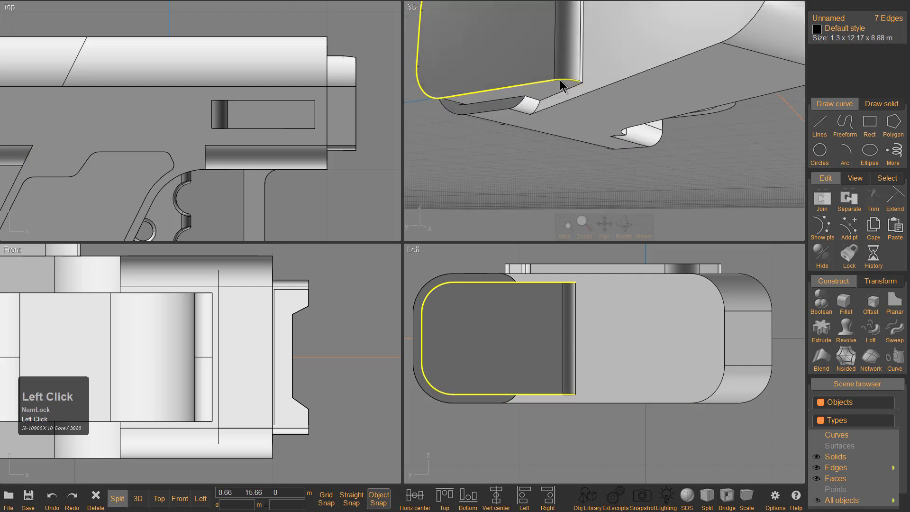
{"action": "left_click", "coordinate": [561, 85]}
{"action": "middle_click_drag", "start_coordinate": [561, 85], "coordinate": [589, 115]}
{"action": "scroll", "coordinate": [601, 122], "scroll_direction": "up", "scroll_amount": 3}
{"action": "right_click_drag", "start_coordinate": [619, 76], "coordinate": [629, 119]}
{"action": "key", "text": "f"}
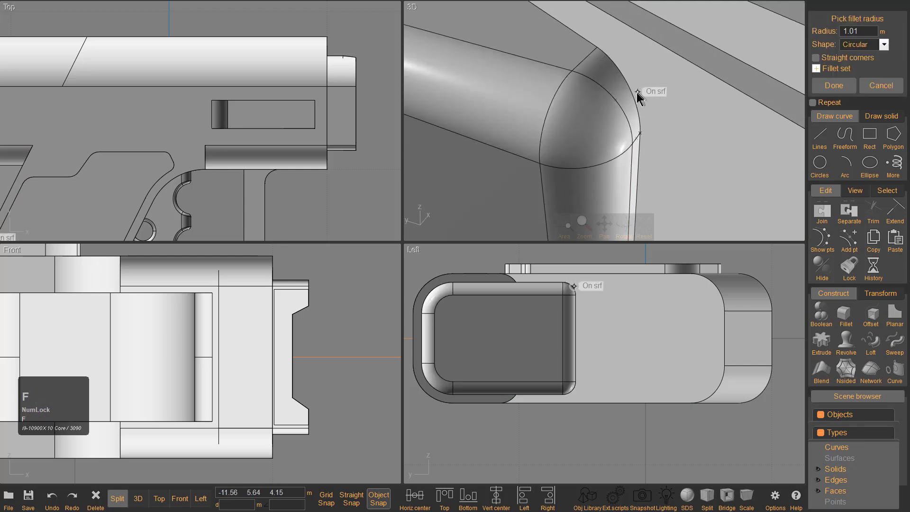
{"action": "left_click", "coordinate": [601, 93]}
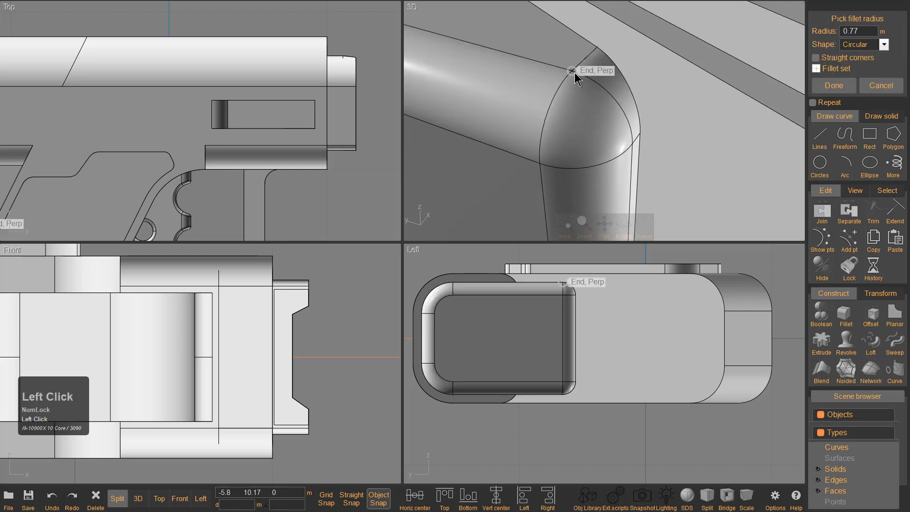
{"action": "scroll", "coordinate": [590, 78], "scroll_direction": "down", "scroll_amount": 4}
{"action": "right_click", "coordinate": [612, 116]}
Fillet the outer edge chain along one side of the trigger guard with a 0.52 m radius.
{"action": "right_click_drag", "start_coordinate": [612, 116], "coordinate": [654, 117]}
{"action": "middle_click_drag", "start_coordinate": [653, 116], "coordinate": [597, 151]}
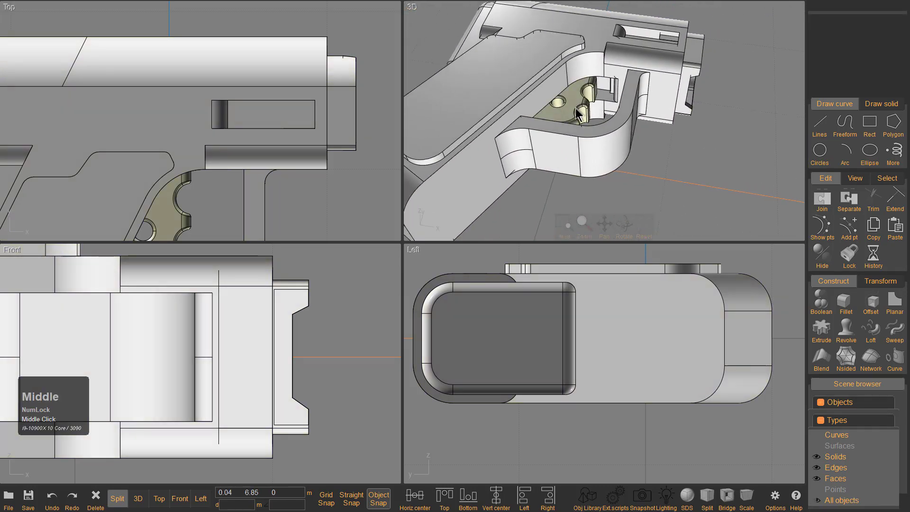
{"action": "scroll", "coordinate": [550, 137], "scroll_direction": "up", "scroll_amount": 3}
{"action": "left_click", "coordinate": [486, 138]}
{"action": "left_click", "coordinate": [637, 142]}
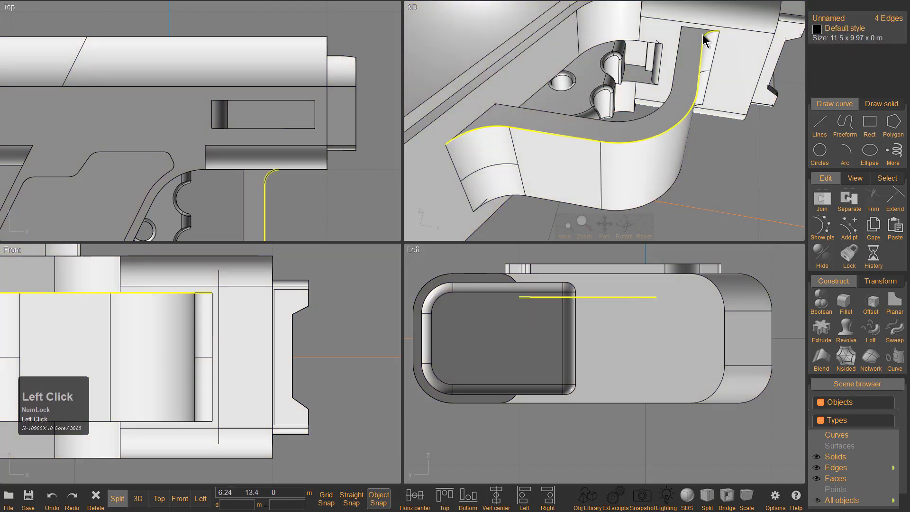
{"action": "key", "text": "f"}
{"action": "right_click_drag", "start_coordinate": [699, 105], "coordinate": [678, 86]}
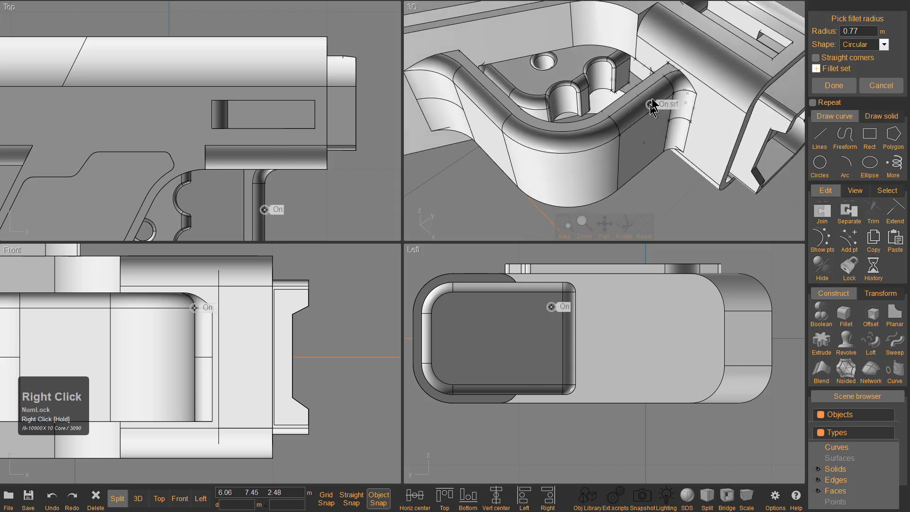
{"action": "scroll", "coordinate": [676, 84], "scroll_direction": "up", "scroll_amount": 2}
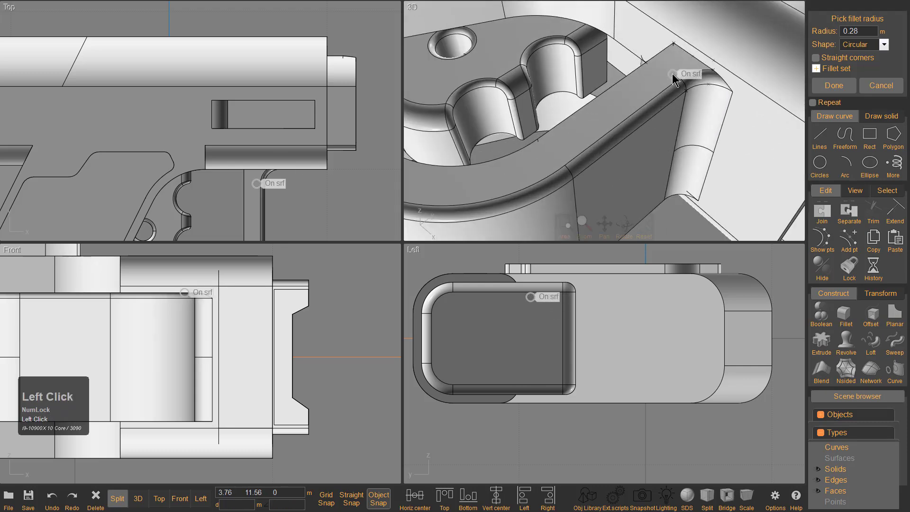
{"action": "left_click", "coordinate": [672, 75]}
{"action": "left_click", "coordinate": [665, 68]}
{"action": "left_click", "coordinate": [679, 78]}
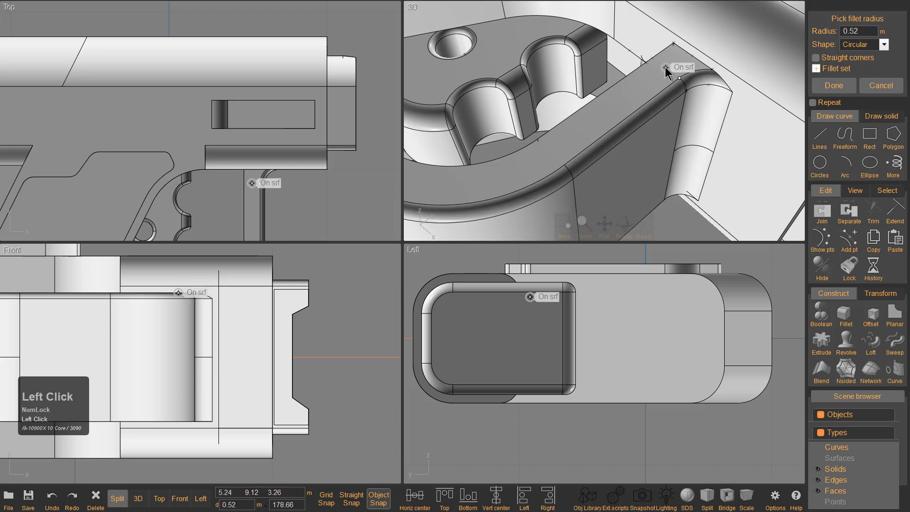
{"action": "right_click", "coordinate": [665, 69]}
Fillet the inner edge chain along the same side of the trigger guard with a 0.31 m radius.
{"action": "scroll", "coordinate": [545, 104], "scroll_direction": "down", "scroll_amount": 5}
{"action": "right_click_drag", "start_coordinate": [546, 104], "coordinate": [697, 115]}
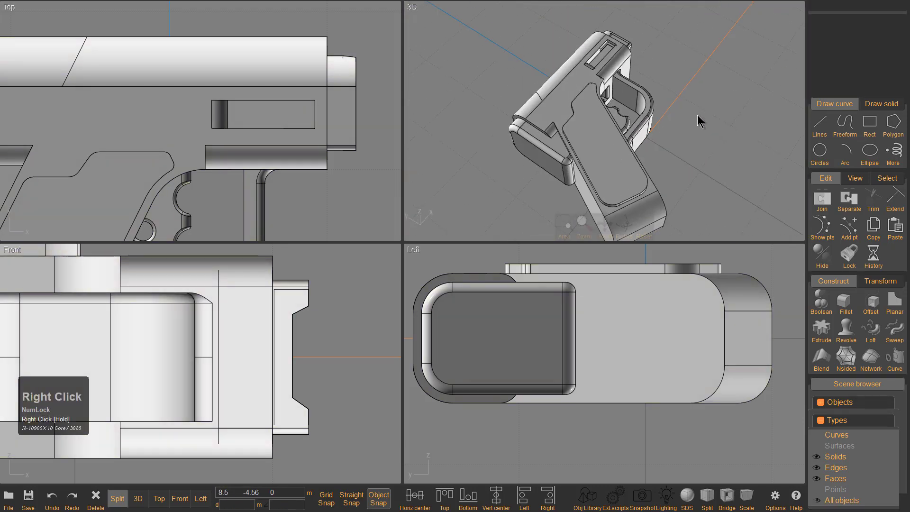
{"action": "scroll", "coordinate": [692, 109], "scroll_direction": "up", "scroll_amount": 3}
{"action": "middle_click_drag", "start_coordinate": [685, 103], "coordinate": [612, 63]}
{"action": "left_click", "coordinate": [611, 62]}
{"action": "left_click", "coordinate": [611, 62]}
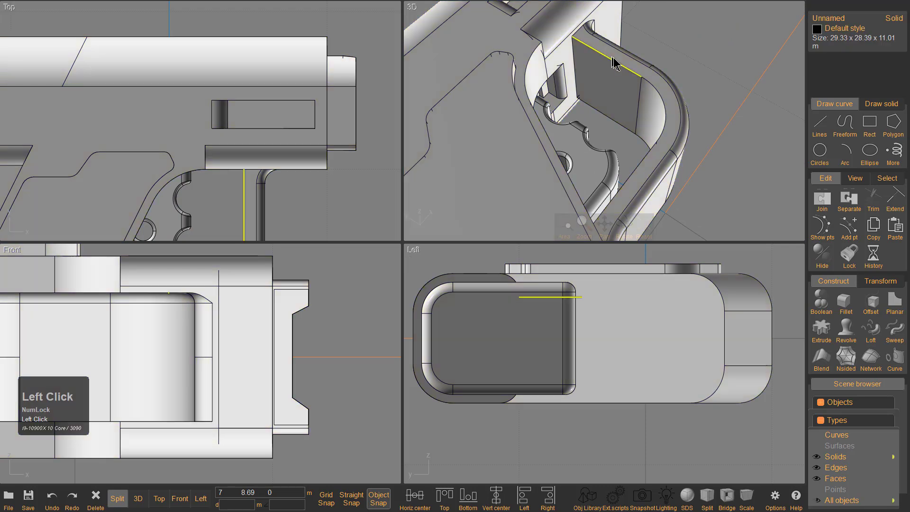
{"action": "left_click", "coordinate": [649, 160]}
{"action": "right_click_drag", "start_coordinate": [637, 161], "coordinate": [477, 68]}
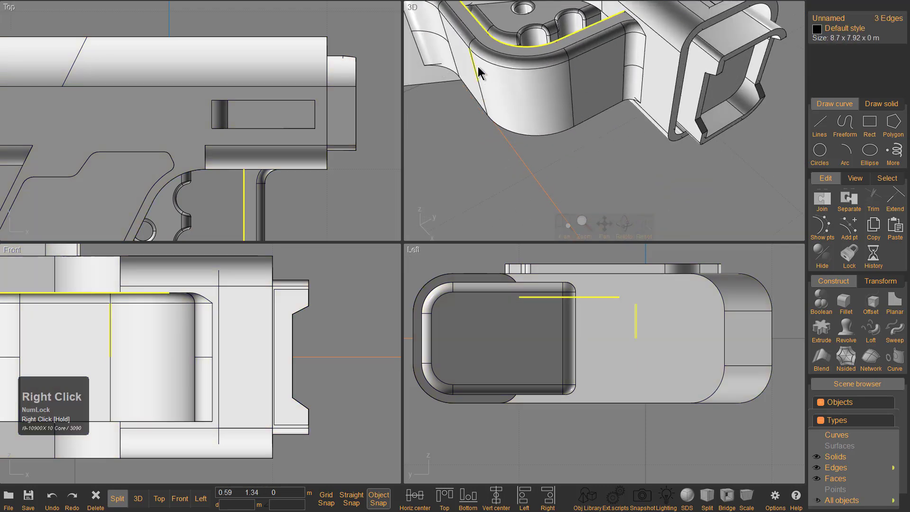
{"action": "middle_click_drag", "start_coordinate": [478, 69], "coordinate": [623, 119]}
{"action": "scroll", "coordinate": [624, 119], "scroll_direction": "up", "scroll_amount": 3}
{"action": "right_click_drag", "start_coordinate": [623, 119], "coordinate": [575, 72]}
{"action": "key", "text": "f"}
{"action": "scroll", "coordinate": [582, 57], "scroll_direction": "up", "scroll_amount": 2}
{"action": "scroll", "coordinate": [568, 77], "scroll_direction": "up", "scroll_amount": 2}
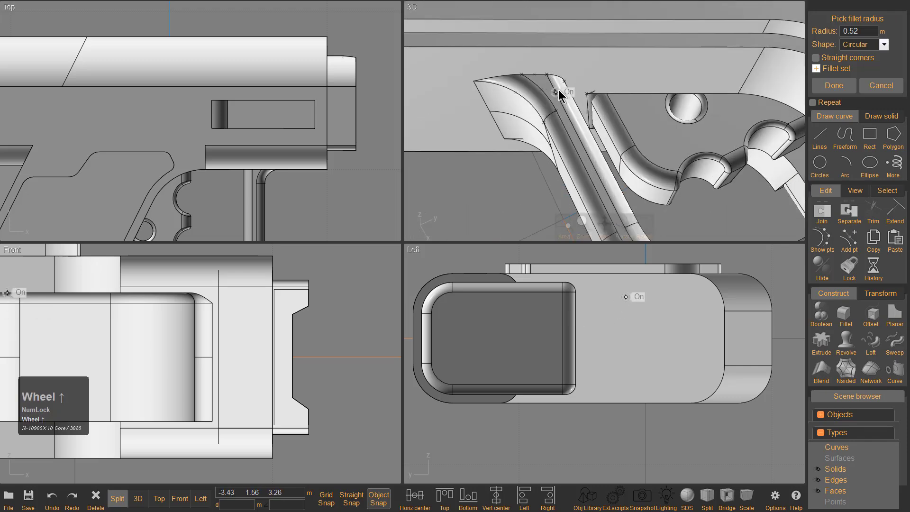
{"action": "left_click", "coordinate": [549, 85]}
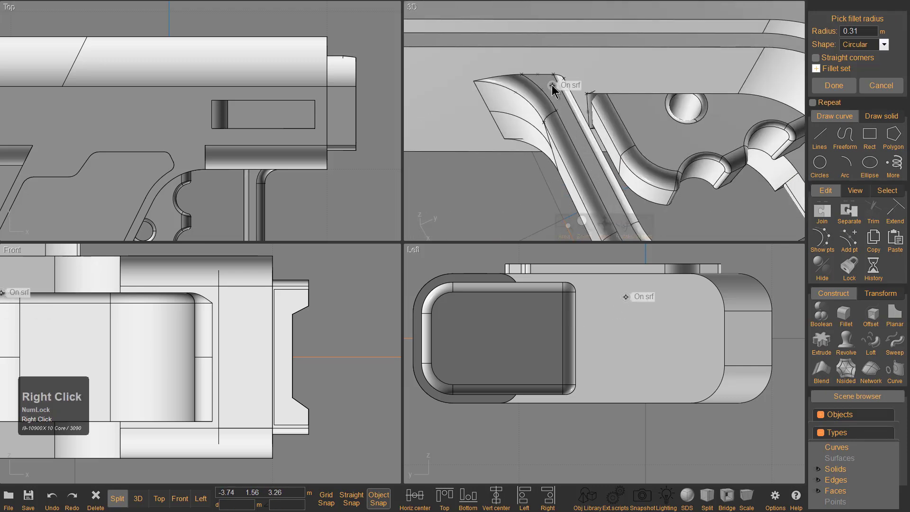
{"action": "scroll", "coordinate": [598, 124], "scroll_direction": "down", "scroll_amount": 4}
{"action": "left_click", "coordinate": [545, 178]}
{"action": "right_click_drag", "start_coordinate": [545, 178], "coordinate": [609, 116]}
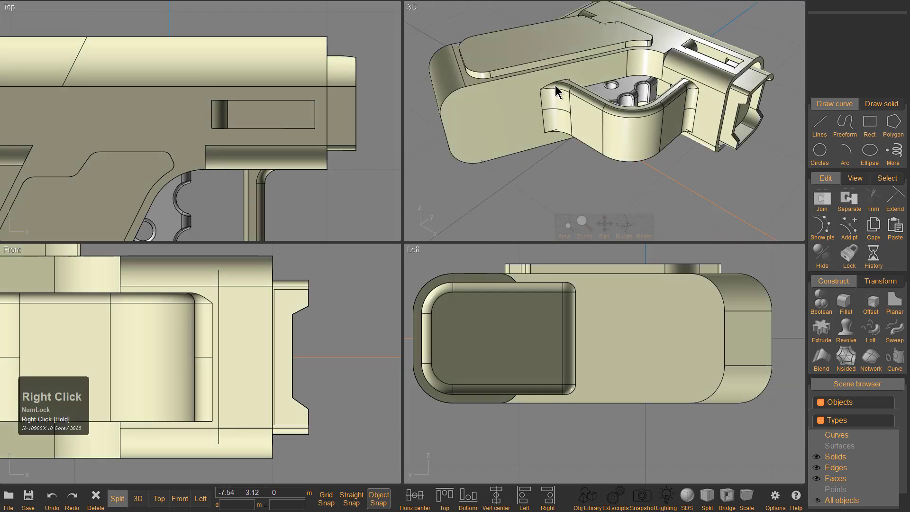
Fillet the edges around the grip's back face, from the notch beside the rear block around the grip's end, with a 0.31 m radius.
{"action": "mouse_move", "coordinate": [547, 115]}
{"action": "right_mouse_down"}
{"action": "mouse_move", "coordinate": [592, 135]}
{"action": "mouse_move", "coordinate": [682, 132]}
{"action": "mouse_move", "coordinate": [562, 119]}
{"action": "mouse_move", "coordinate": [611, 95]}
{"action": "mouse_move", "coordinate": [564, 108]}
{"action": "right_mouse_up"}
{"action": "scroll", "coordinate": [561, 142], "scroll_direction": "up", "scroll_amount": 3}
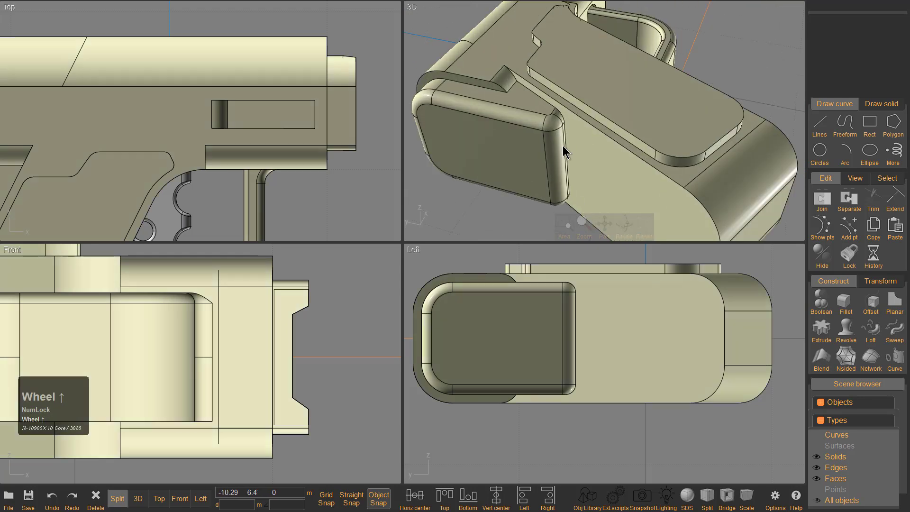
{"action": "left_click", "coordinate": [549, 103]}
{"action": "middle_click_drag", "start_coordinate": [595, 171], "coordinate": [622, 124]}
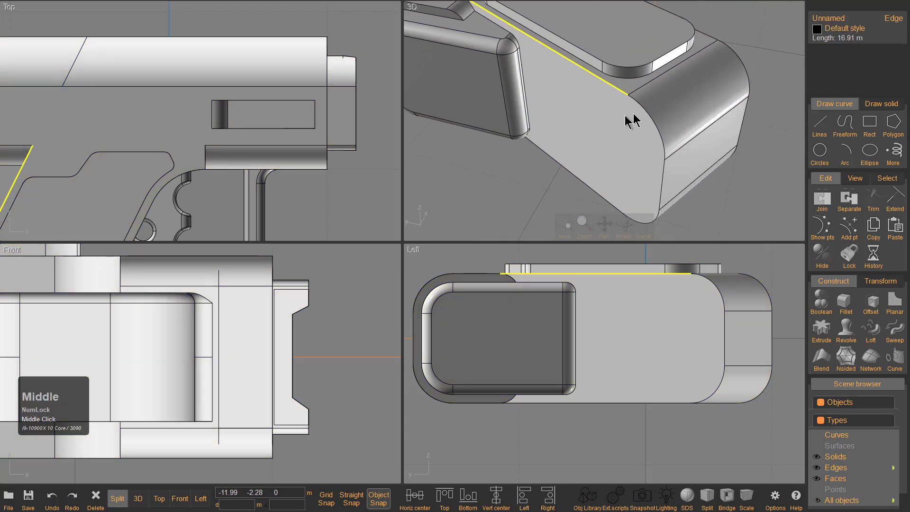
{"action": "left_click", "coordinate": [663, 171]}
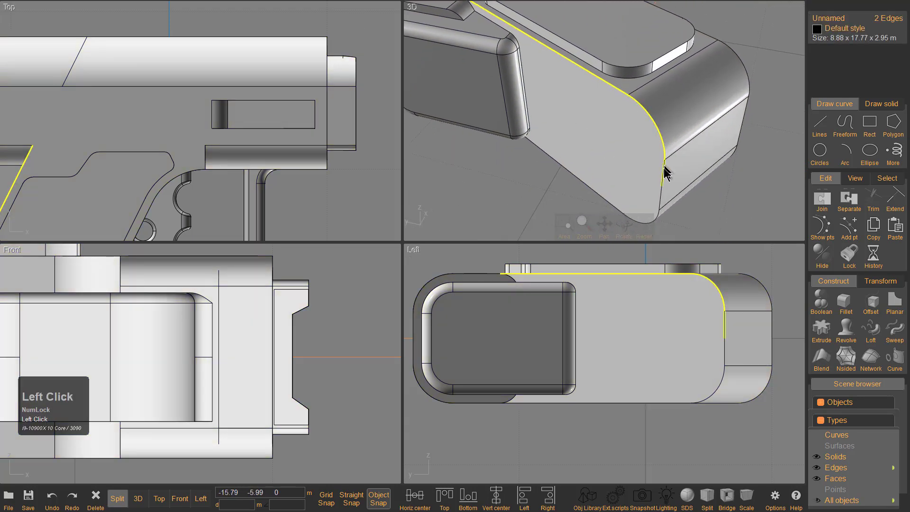
{"action": "left_click", "coordinate": [647, 214]}
{"action": "middle_click_drag", "start_coordinate": [659, 190], "coordinate": [631, 146]}
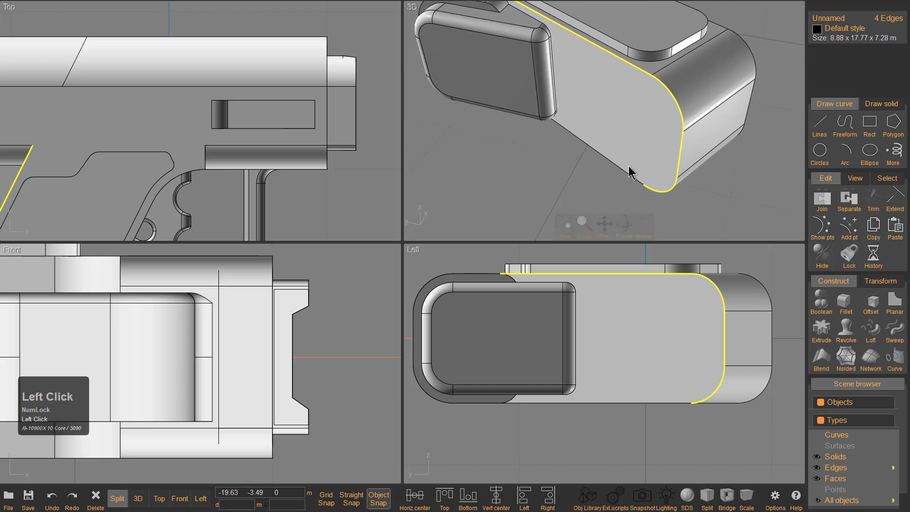
{"action": "key", "text": "space"}
{"action": "right_click_drag", "start_coordinate": [526, 195], "coordinate": [598, 107]}
{"action": "middle_click_drag", "start_coordinate": [346, 199], "coordinate": [618, 154]}
{"action": "left_click", "coordinate": [584, 314]}
{"action": "scroll", "coordinate": [445, 251], "scroll_direction": "up", "scroll_amount": 5}
{"action": "right_click_drag", "start_coordinate": [451, 258], "coordinate": [322, 268]}
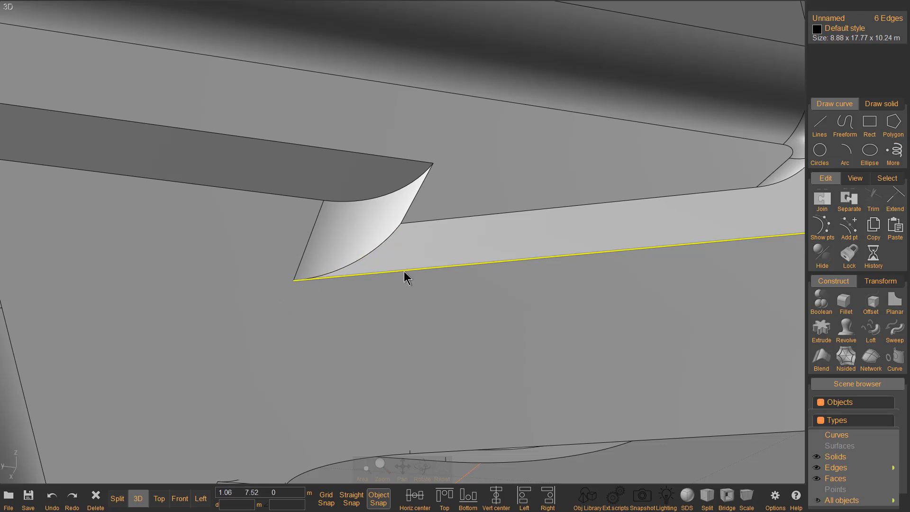
{"action": "key", "text": "f"}
{"action": "scroll", "coordinate": [479, 248], "scroll_direction": "down", "scroll_amount": 3}
{"action": "right_click_drag", "start_coordinate": [479, 248], "coordinate": [543, 307]}
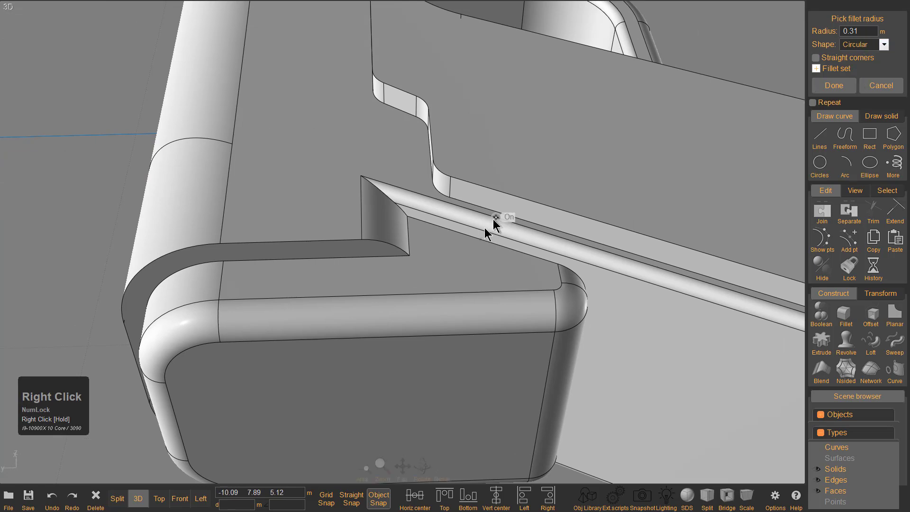
{"action": "right_click", "coordinate": [431, 209]}
Fillet the notch edges where the slide's rear meets the rounded grip edge with a 0.31 m radius.
{"action": "scroll", "coordinate": [437, 224], "scroll_direction": "up", "scroll_amount": 5}
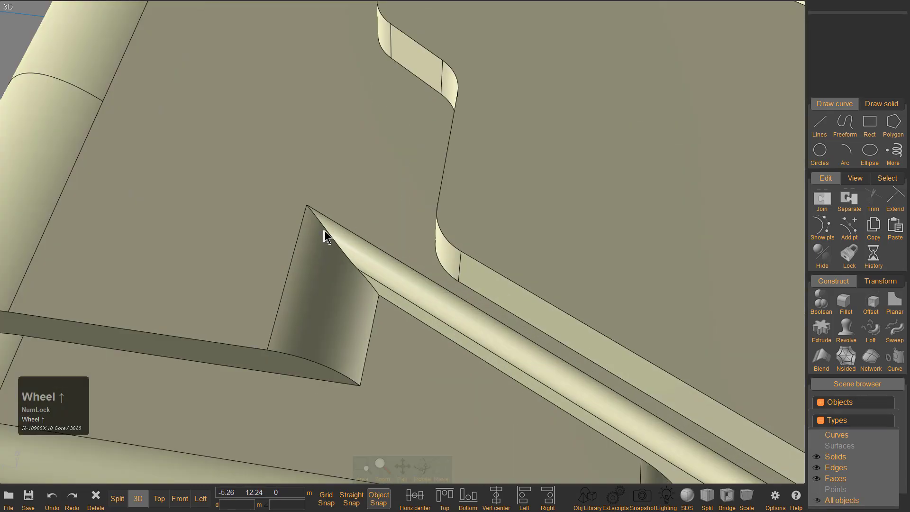
{"action": "left_click", "coordinate": [326, 229]}
{"action": "left_click", "coordinate": [326, 229]}
{"action": "left_click", "coordinate": [372, 284]}
{"action": "key", "text": "f"}
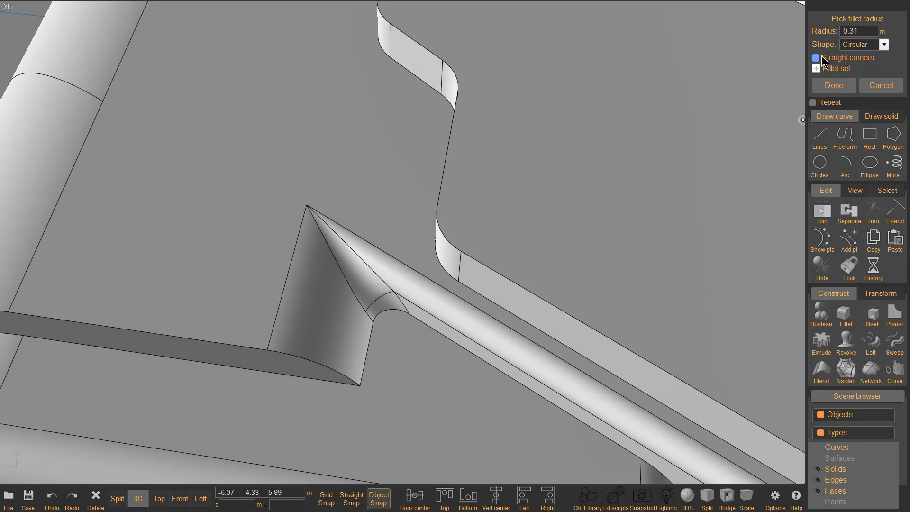
{"action": "left_click", "coordinate": [837, 82]}
Fillet the outer edge chain of the slide's rear rim around the rear block.
{"action": "scroll", "coordinate": [483, 140], "scroll_direction": "down", "scroll_amount": 5}
{"action": "right_click_drag", "start_coordinate": [501, 203], "coordinate": [512, 182]}
{"action": "scroll", "coordinate": [515, 180], "scroll_direction": "up", "scroll_amount": 1}
{"action": "scroll", "coordinate": [512, 183], "scroll_direction": "up", "scroll_amount": 3}
{"action": "scroll", "coordinate": [374, 160], "scroll_direction": "down", "scroll_amount": 3}
{"action": "right_click_drag", "start_coordinate": [286, 176], "coordinate": [376, 127]}
{"action": "left_click", "coordinate": [436, 84]}
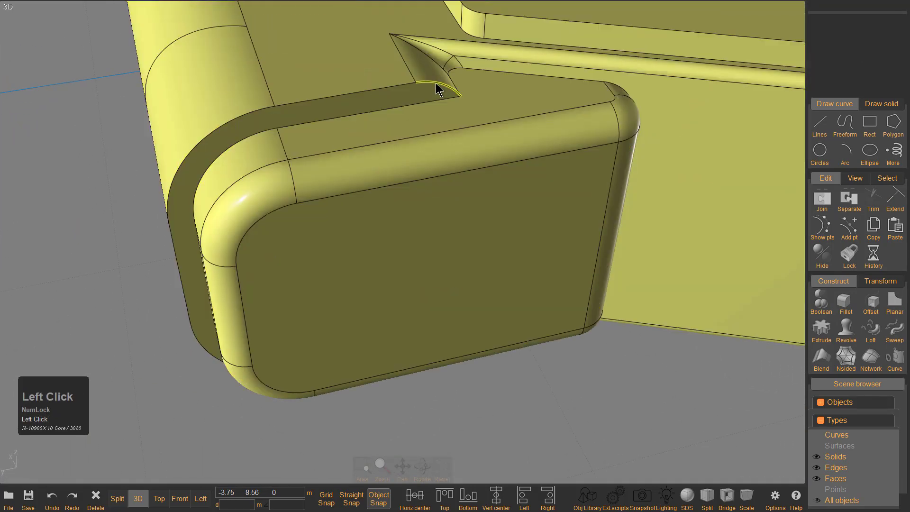
{"action": "left_click", "coordinate": [256, 111]}
{"action": "left_click", "coordinate": [216, 127]}
{"action": "left_click", "coordinate": [178, 254]}
{"action": "right_click_drag", "start_coordinate": [184, 260], "coordinate": [218, 171]}
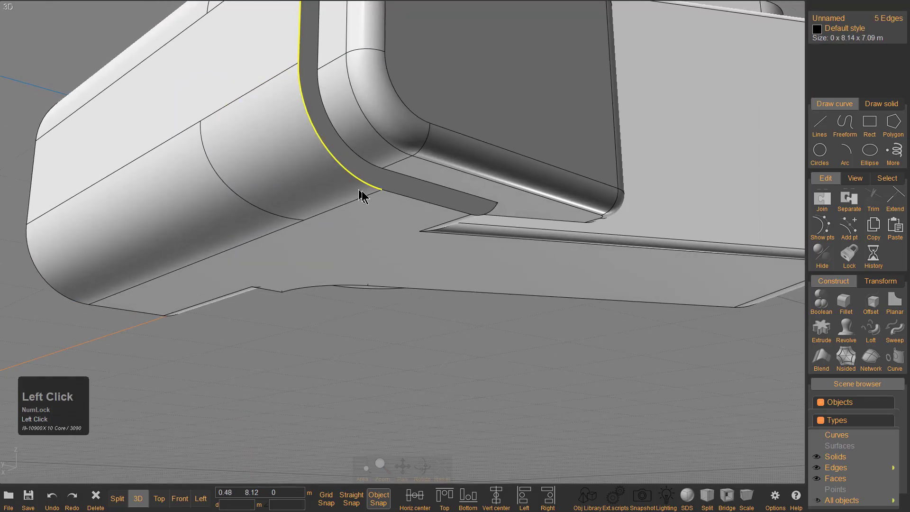
{"action": "mouse_move", "coordinate": [487, 213]}
{"action": "right_mouse_down"}
{"action": "mouse_move", "coordinate": [522, 200]}
{"action": "mouse_move", "coordinate": [375, 173]}
{"action": "mouse_move", "coordinate": [459, 144]}
{"action": "mouse_move", "coordinate": [350, 310]}
{"action": "mouse_move", "coordinate": [317, 244]}
{"action": "mouse_move", "coordinate": [257, 199]}
{"action": "mouse_move", "coordinate": [327, 203]}
{"action": "mouse_move", "coordinate": [262, 257]}
{"action": "mouse_move", "coordinate": [180, 222]}
{"action": "mouse_move", "coordinate": [270, 235]}
{"action": "mouse_move", "coordinate": [320, 284]}
{"action": "mouse_move", "coordinate": [221, 224]}
{"action": "mouse_move", "coordinate": [469, 161]}
{"action": "right_mouse_up"}
{"action": "key", "text": "f"}
{"action": "right_click", "coordinate": [339, 168]}
{"action": "scroll", "coordinate": [414, 203], "scroll_direction": "up", "scroll_amount": 3}
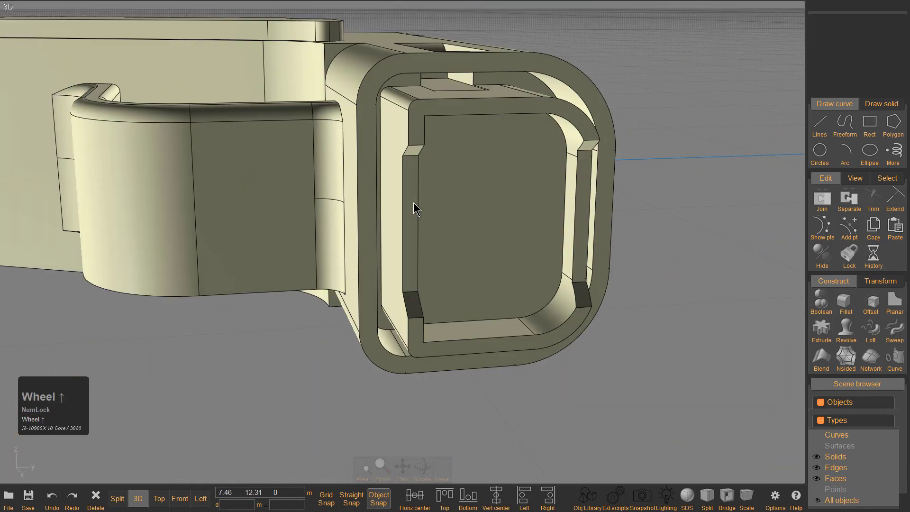
{"action": "right_click_drag", "start_coordinate": [413, 203], "coordinate": [432, 216]}
{"action": "scroll", "coordinate": [526, 264], "scroll_direction": "up", "scroll_amount": 5}
{"action": "left_click", "coordinate": [551, 237]}
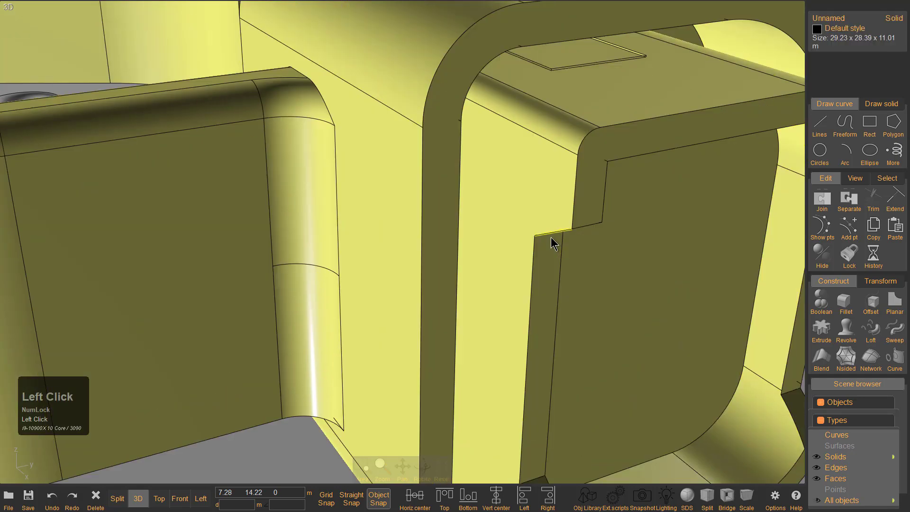
{"action": "scroll", "coordinate": [551, 237], "scroll_direction": "down", "scroll_amount": 5}
{"action": "scroll", "coordinate": [544, 163], "scroll_direction": "up", "scroll_amount": 8}
{"action": "scroll", "coordinate": [584, 153], "scroll_direction": "up", "scroll_amount": 3}
{"action": "left_click", "coordinate": [442, 28]}
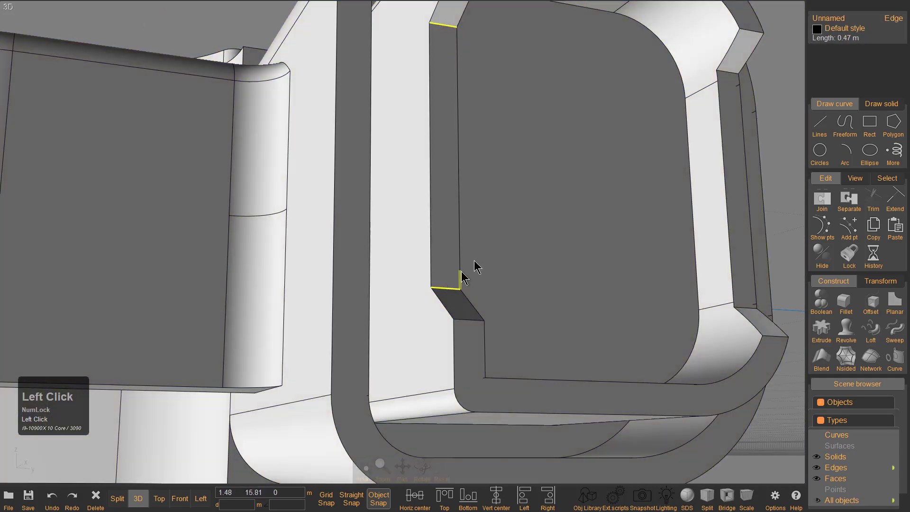
{"action": "left_click", "coordinate": [446, 287]}
{"action": "scroll", "coordinate": [575, 225], "scroll_direction": "down", "scroll_amount": 3}
{"action": "right_click_drag", "start_coordinate": [574, 225], "coordinate": [583, 135]}
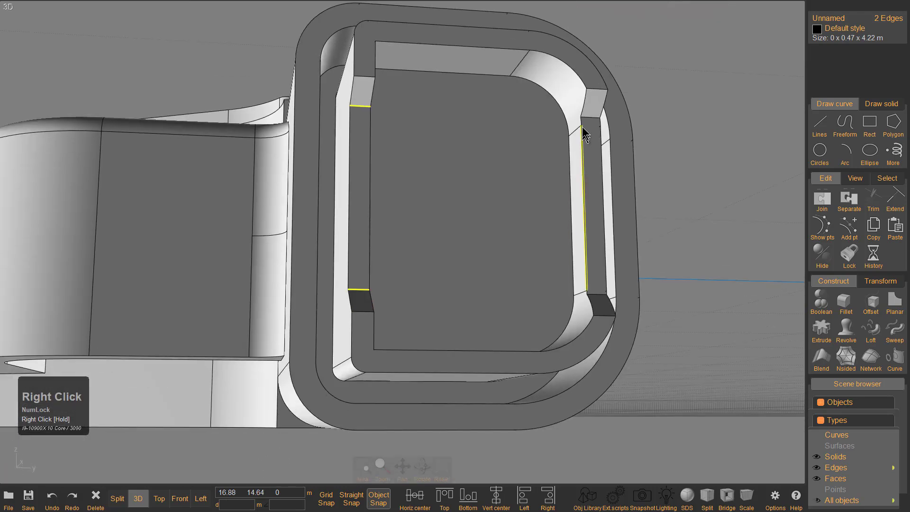
{"action": "left_click", "coordinate": [595, 89]}
{"action": "left_click", "coordinate": [589, 117]}
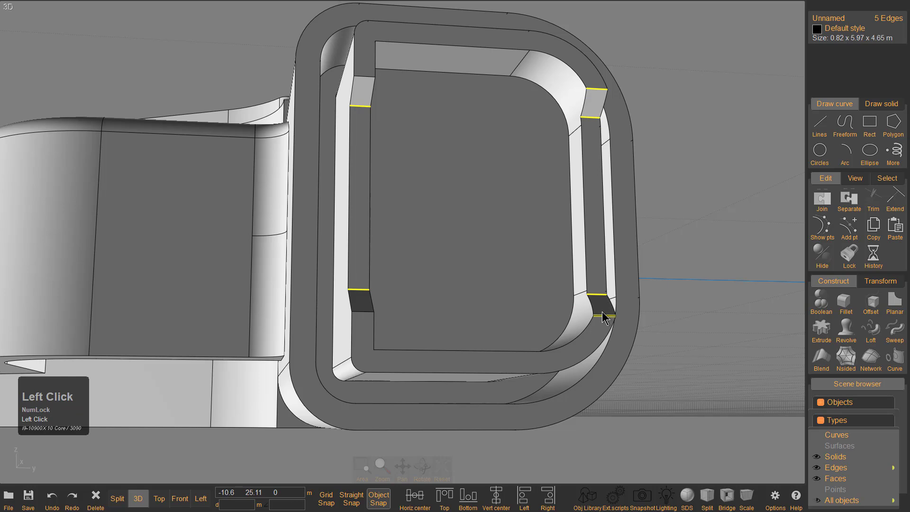
{"action": "key", "text": "f"}
{"action": "right_click_drag", "start_coordinate": [603, 310], "coordinate": [604, 260]}
{"action": "scroll", "coordinate": [563, 135], "scroll_direction": "up", "scroll_amount": 5}
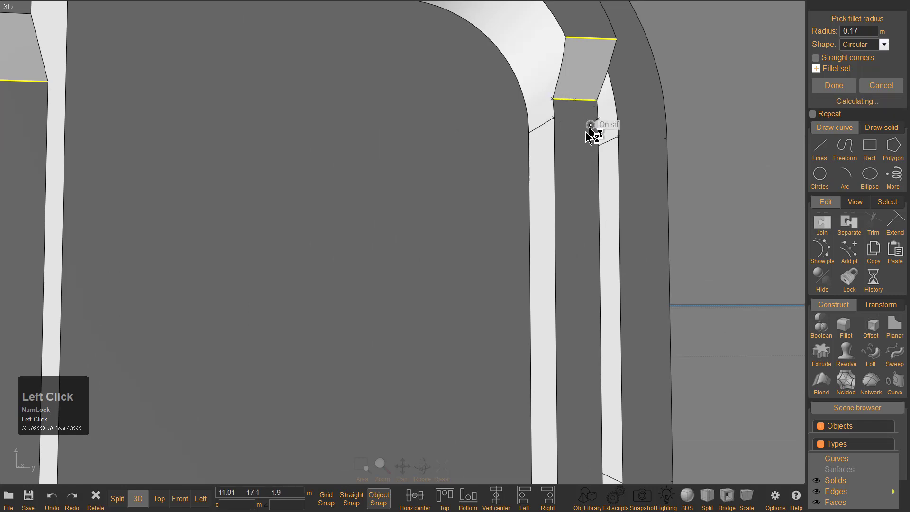
{"action": "scroll", "coordinate": [577, 180], "scroll_direction": "down", "scroll_amount": 5}
{"action": "right_click_drag", "start_coordinate": [561, 238], "coordinate": [601, 262]}
{"action": "scroll", "coordinate": [579, 240], "scroll_direction": "up", "scroll_amount": 4}
{"action": "scroll", "coordinate": [659, 356], "scroll_direction": "up", "scroll_amount": 3}
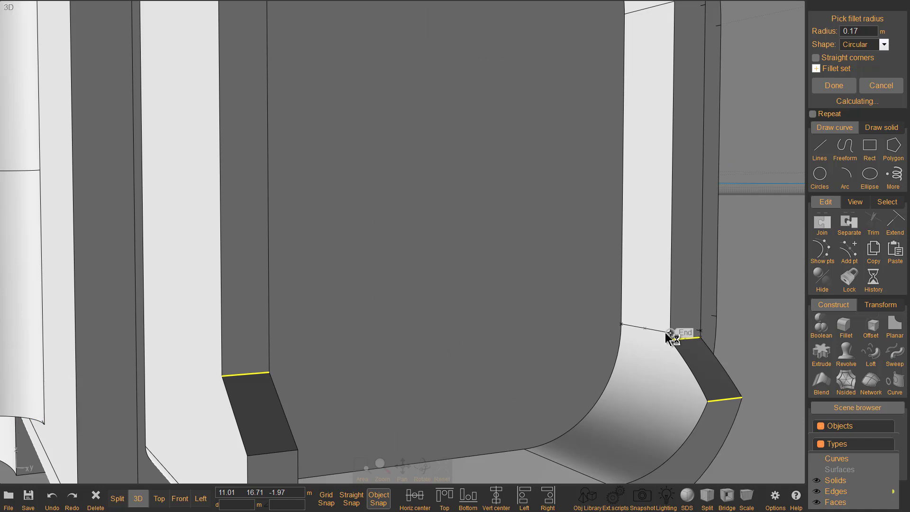
{"action": "scroll", "coordinate": [649, 313], "scroll_direction": "down", "scroll_amount": 3}
{"action": "right_click_drag", "start_coordinate": [621, 315], "coordinate": [524, 319]}
{"action": "middle_click_drag", "start_coordinate": [524, 319], "coordinate": [550, 255]}
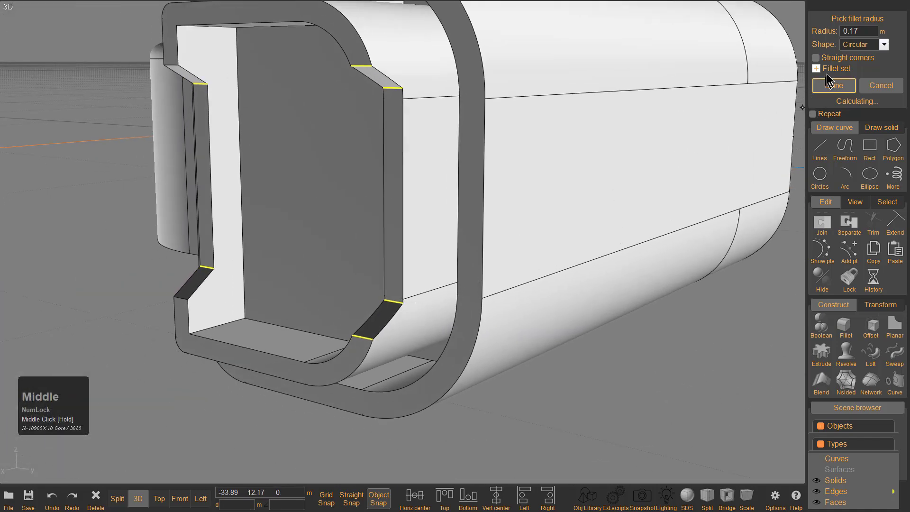
Fillet the outer corner edges of the notches on both sides of the inner muzzle frame with a 0.44 m radius.
{"action": "right_click_drag", "start_coordinate": [309, 197], "coordinate": [466, 209]}
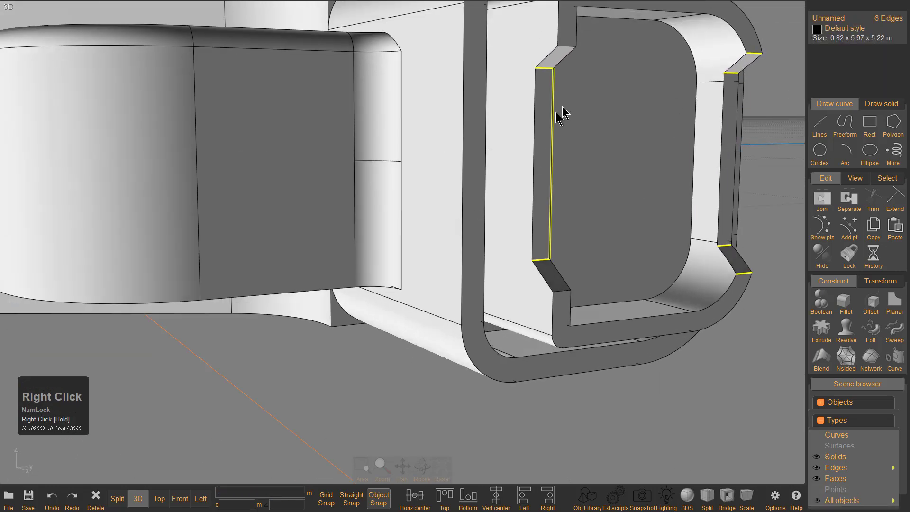
{"action": "left_click", "coordinate": [752, 56]}
{"action": "left_click", "coordinate": [753, 56]}
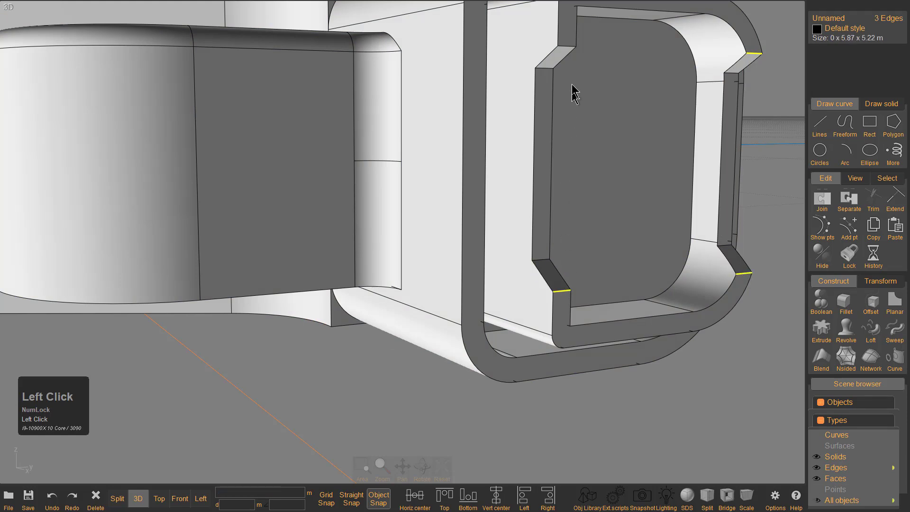
{"action": "key", "text": "f"}
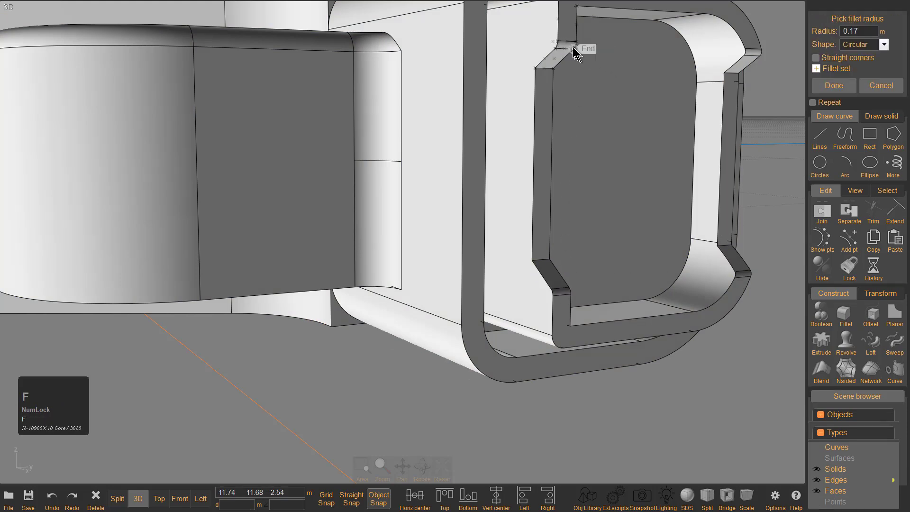
{"action": "left_click", "coordinate": [567, 42]}
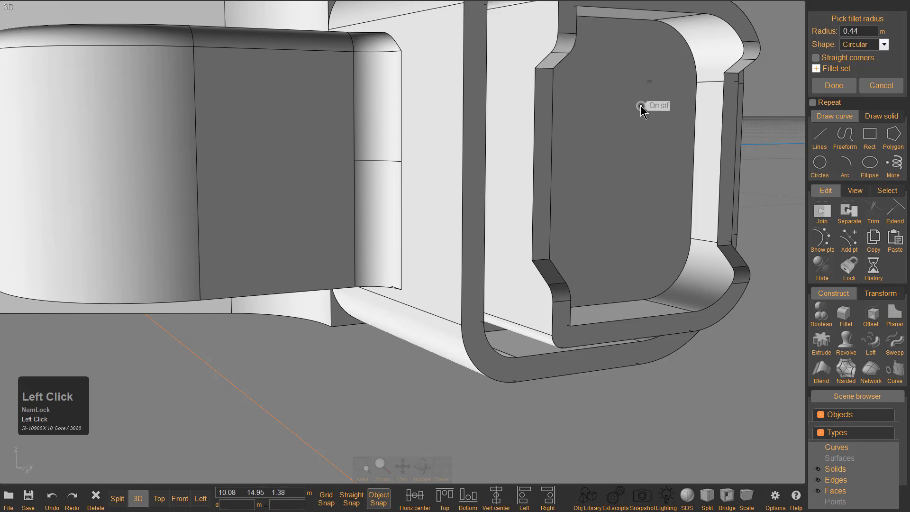
Fillet the two sharp inner corner edges running into the muzzle recess with a 0.44 m radius.
{"action": "left_click", "coordinate": [691, 161]}
{"action": "left_click", "coordinate": [633, 21]}
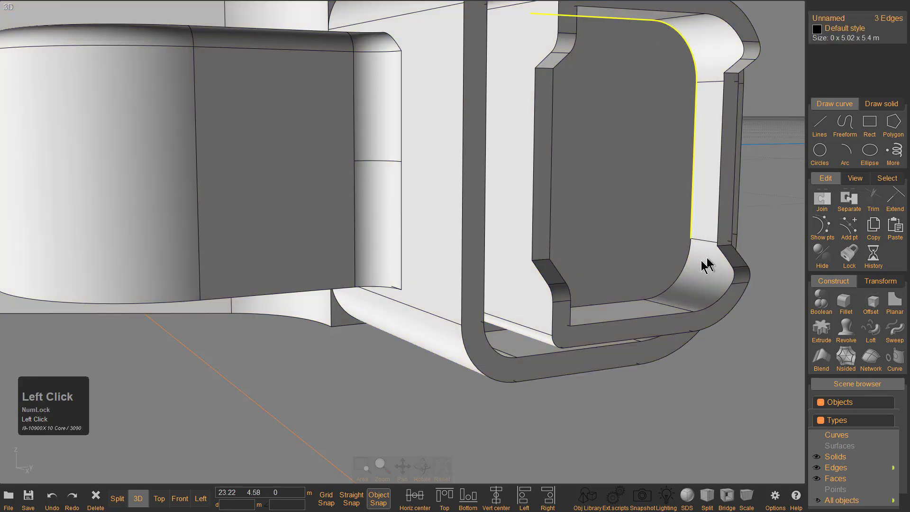
{"action": "right_click_drag", "start_coordinate": [613, 308], "coordinate": [321, 284]}
{"action": "left_click", "coordinate": [272, 227], "text": "shift"}
{"action": "left_click", "coordinate": [162, 391]}
{"action": "double_click", "coordinate": [247, 344]}
{"action": "right_click_drag", "start_coordinate": [271, 327], "coordinate": [264, 160]}
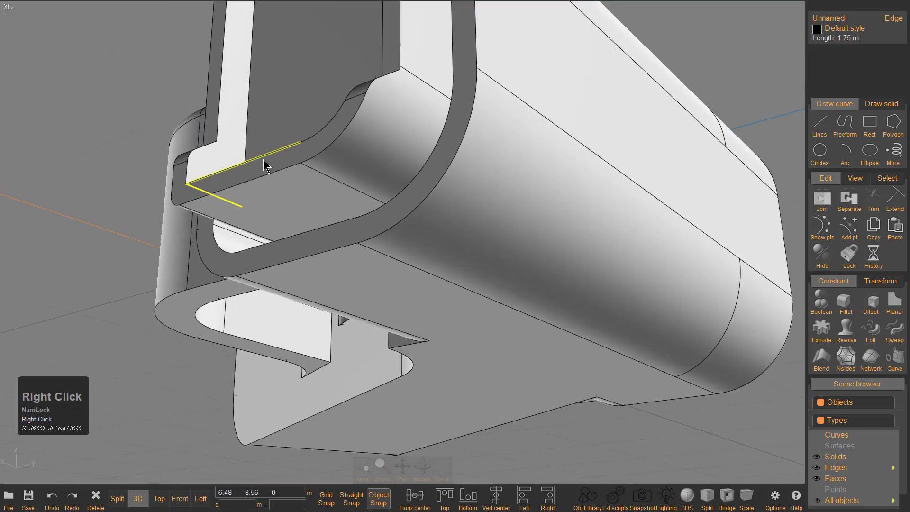
{"action": "middle_click_drag", "start_coordinate": [264, 160], "coordinate": [341, 133]}
{"action": "key", "text": "f"}
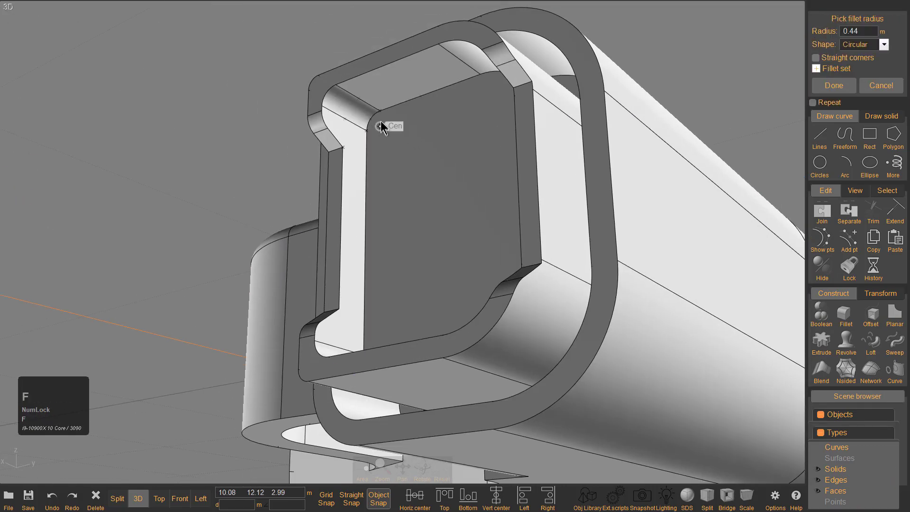
{"action": "right_click", "coordinate": [386, 118]}
Fillet the complete edge loop around the muzzle recess's back face with a 0.39 m radius.
{"action": "left_click", "coordinate": [369, 113]}
{"action": "left_click", "coordinate": [375, 113]}
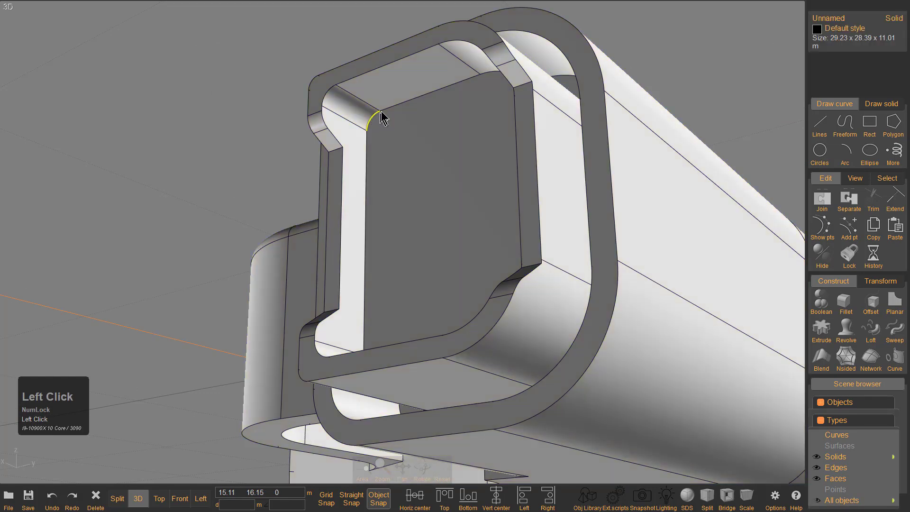
{"action": "key", "text": "shift+braceright"}
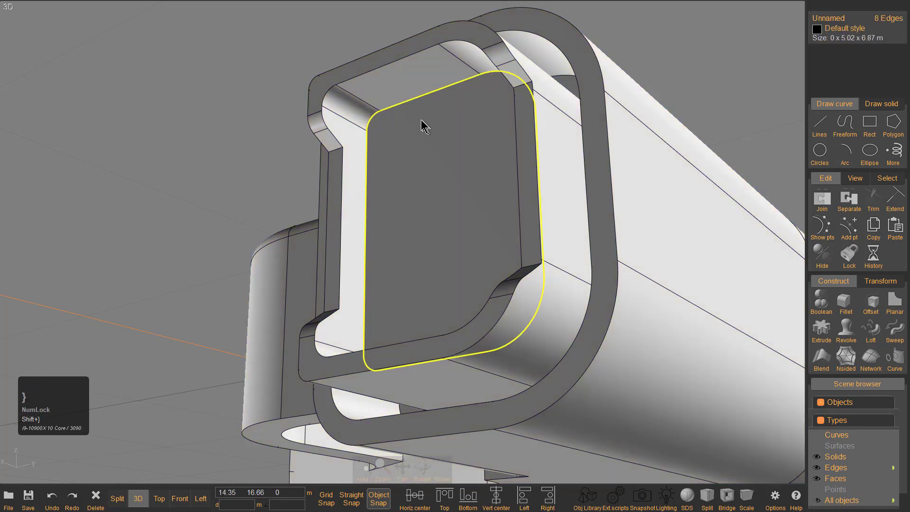
{"action": "key", "text": "f"}
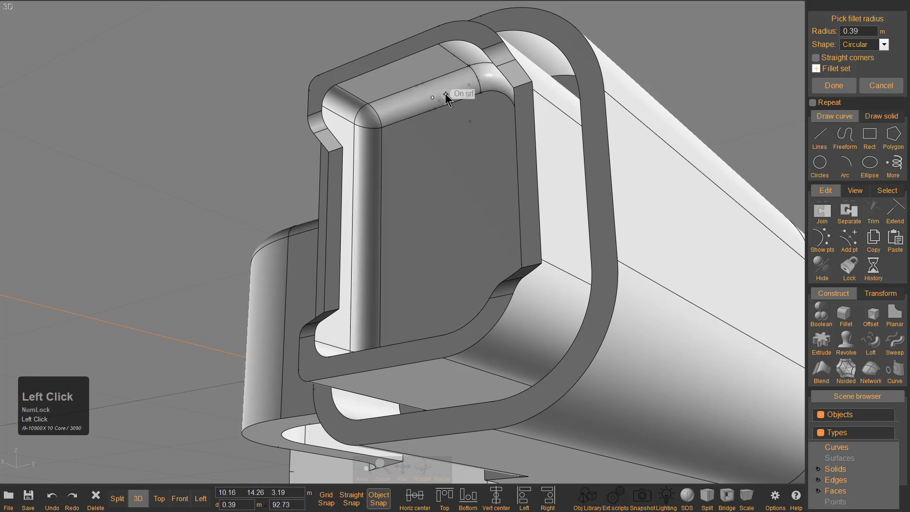
{"action": "right_click", "coordinate": [450, 114]}
Inspect the rounded muzzle frame and the whole pistol body from several sides.
{"action": "right_click_drag", "start_coordinate": [453, 137], "coordinate": [572, 190]}
{"action": "scroll", "coordinate": [571, 189], "scroll_direction": "down", "scroll_amount": 3}
{"action": "left_click", "coordinate": [619, 89]}
{"action": "scroll", "coordinate": [493, 118], "scroll_direction": "down", "scroll_amount": 3}
{"action": "middle_click_drag", "start_coordinate": [390, 90], "coordinate": [456, 140]}
{"action": "right_click_drag", "start_coordinate": [456, 139], "coordinate": [563, 166]}
{"action": "middle_click_drag", "start_coordinate": [268, 199], "coordinate": [422, 249]}
{"action": "scroll", "coordinate": [422, 249], "scroll_direction": "up", "scroll_amount": 2}
{"action": "right_click_drag", "start_coordinate": [422, 249], "coordinate": [527, 187]}
{"action": "right_click_drag", "start_coordinate": [527, 187], "coordinate": [467, 241]}
Draw an open stepped polyline about 14.11 x 6.05 m across the slide's side profile, with slanted ends reaching above the slide.
{"action": "key", "text": "space"}
{"action": "middle_click_drag", "start_coordinate": [626, 129], "coordinate": [587, 125]}
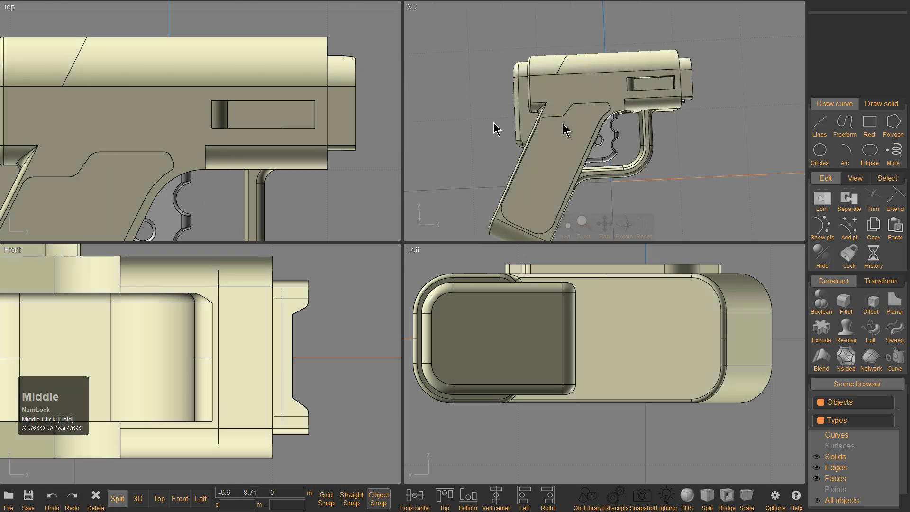
{"action": "scroll", "coordinate": [138, 142], "scroll_direction": "down", "scroll_amount": 2}
{"action": "middle_click_drag", "start_coordinate": [138, 142], "coordinate": [256, 142]}
{"action": "left_click", "coordinate": [854, 127]}
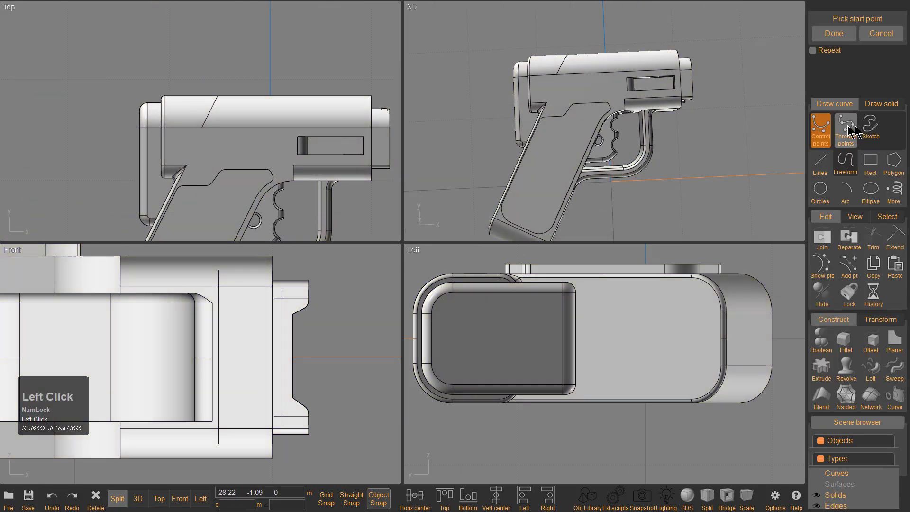
{"action": "left_click", "coordinate": [823, 165]}
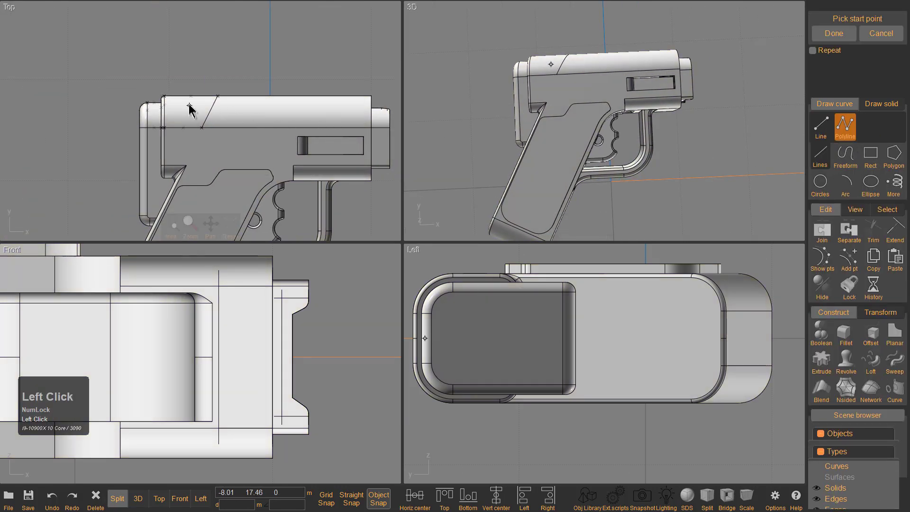
{"action": "left_click", "coordinate": [172, 85]}
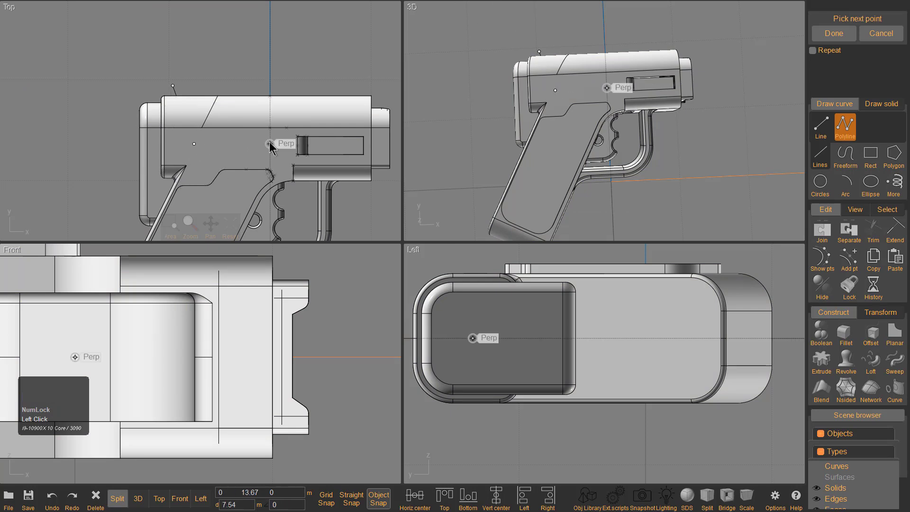
{"action": "key", "text": "x"}
{"action": "left_click", "coordinate": [242, 144]}
{"action": "left_click", "coordinate": [250, 133]}
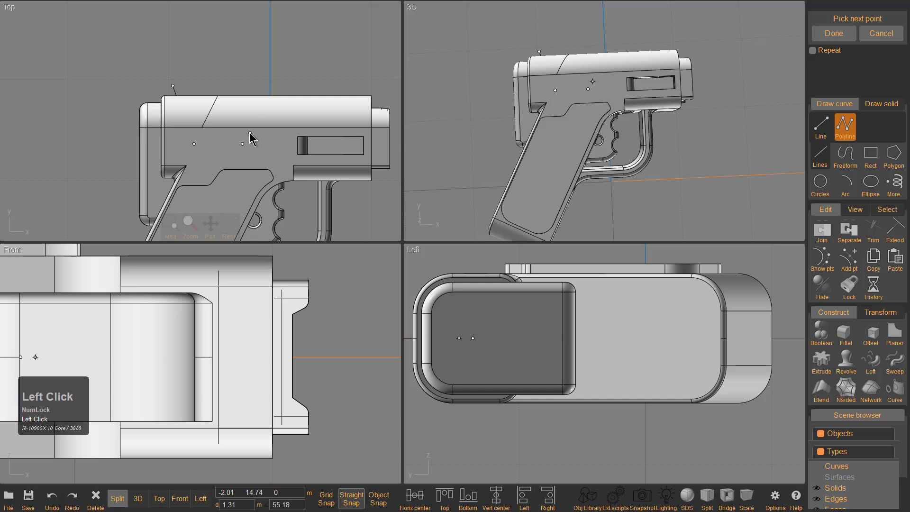
{"action": "left_click", "coordinate": [289, 134]}
{"action": "right_click", "coordinate": [315, 87]}
{"action": "left_click", "coordinate": [315, 90]}
Nudge the polyline sideways from the body's centre plane to just outside its side face, and slightly toward the muzzle.
{"action": "scroll", "coordinate": [418, 358], "scroll_direction": "down", "scroll_amount": 2}
{"action": "mouse_move", "coordinate": [475, 342]}
{"action": "middle_mouse_down"}
{"action": "mouse_move", "coordinate": [524, 368]}
{"action": "mouse_move", "coordinate": [513, 357]}
{"action": "middle_mouse_up"}
{"action": "key", "text": "Up"}
{"action": "key", "text": "Up"}
{"action": "key", "text": "Up"}
{"action": "key", "text": "Up"}
{"action": "key", "text": "Up"}
{"action": "key", "text": "Up"}
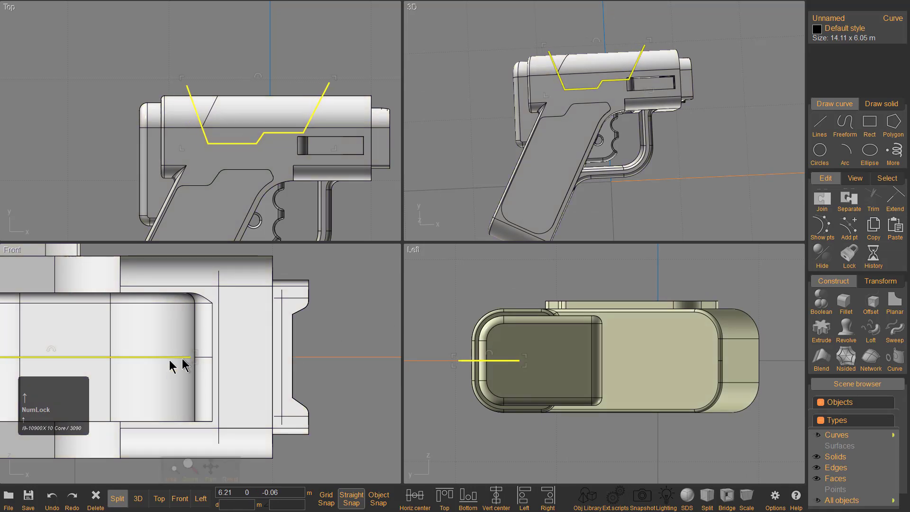
{"action": "key", "text": "Up"}
{"action": "key", "text": "Up"}
{"action": "key", "text": "Up"}
{"action": "key", "text": "Up"}
{"action": "key", "text": "Up"}
{"action": "key", "text": "Up"}
{"action": "key", "text": "Up"}
{"action": "key", "text": "Up"}
{"action": "key", "text": "Up"}
{"action": "key", "text": "Up"}
{"action": "key", "text": "Up"}
{"action": "key", "text": "Up"}
{"action": "key", "text": "Up"}
{"action": "key", "text": "Up"}
{"action": "key", "text": "Up"}
{"action": "key", "text": "Up"}
{"action": "key", "text": "Up"}
{"action": "key", "text": "Up"}
{"action": "key", "text": "Up"}
{"action": "key", "text": "Up"}
{"action": "key", "text": "Up"}
{"action": "key", "text": "Up"}
{"action": "key", "text": "Up"}
{"action": "key", "text": "Up"}
{"action": "key", "text": "Up"}
{"action": "key", "text": "Up"}
{"action": "key", "text": "Up"}
{"action": "key", "text": "Up"}
{"action": "key", "text": "Up"}
{"action": "key", "text": "Up"}
{"action": "key", "text": "Up"}
{"action": "key", "text": "Up"}
{"action": "key", "text": "Up"}
{"action": "key", "text": "Up"}
{"action": "key", "text": "Up"}
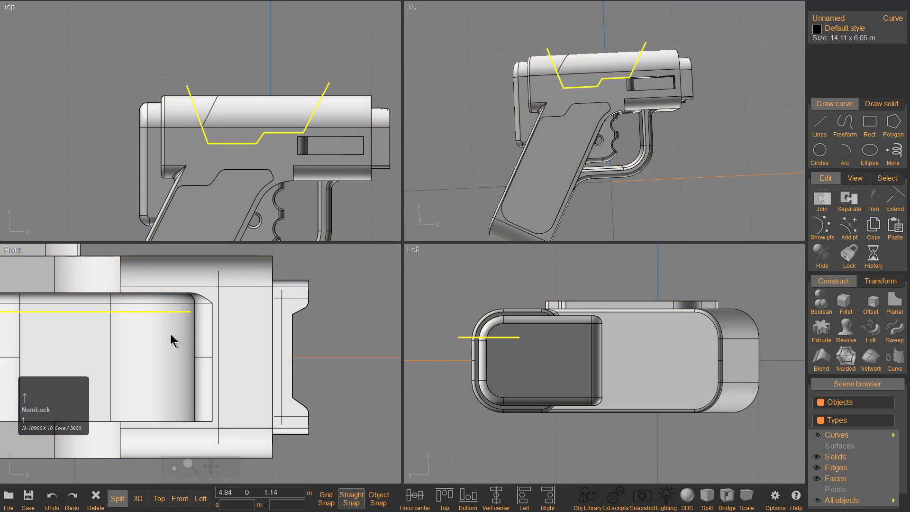
{"action": "key", "text": "Up"}
{"action": "key", "text": "Up"}
{"action": "key", "text": "Up"}
{"action": "scroll", "coordinate": [404, 341], "scroll_direction": "down", "scroll_amount": 2}
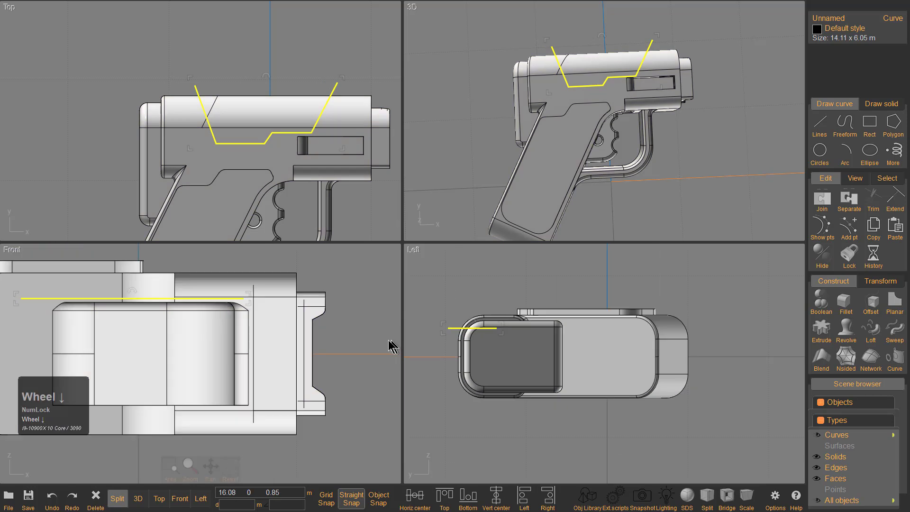
{"action": "scroll", "coordinate": [209, 349], "scroll_direction": "down", "scroll_amount": 2}
{"action": "key", "text": "Up"}
{"action": "key", "text": "Up"}
{"action": "key", "text": "Up"}
{"action": "key", "text": "Up"}
{"action": "key", "text": "Up"}
{"action": "key", "text": "Up"}
{"action": "key", "text": "Up"}
{"action": "key", "text": "Up"}
{"action": "key", "text": "Up"}
{"action": "key", "text": "Up"}
{"action": "key", "text": "Up"}
{"action": "key", "text": "Up"}
{"action": "key", "text": "Up"}
{"action": "key", "text": "Up"}
{"action": "key", "text": "Up"}
{"action": "key", "text": "Up"}
{"action": "key", "text": "Up"}
{"action": "key", "text": "Up"}
{"action": "key", "text": "Up"}
{"action": "key", "text": "Up"}
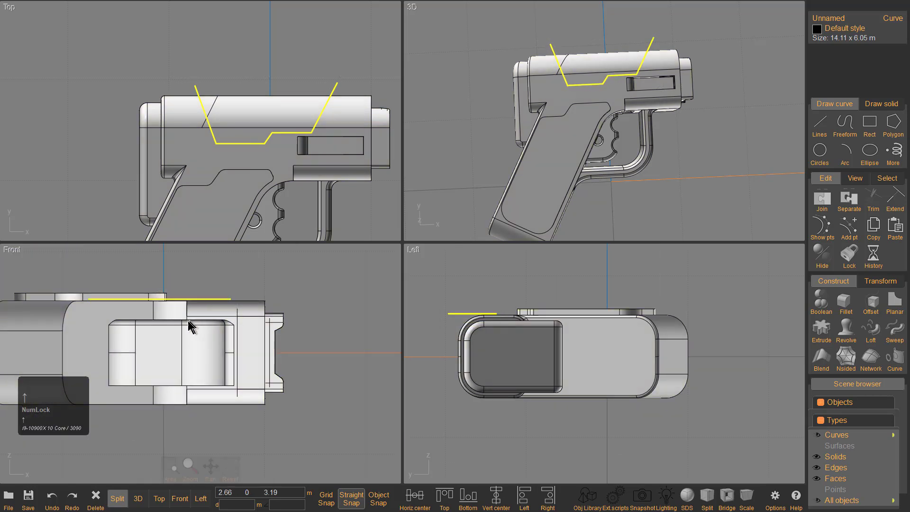
{"action": "left_click", "coordinate": [729, 138]}
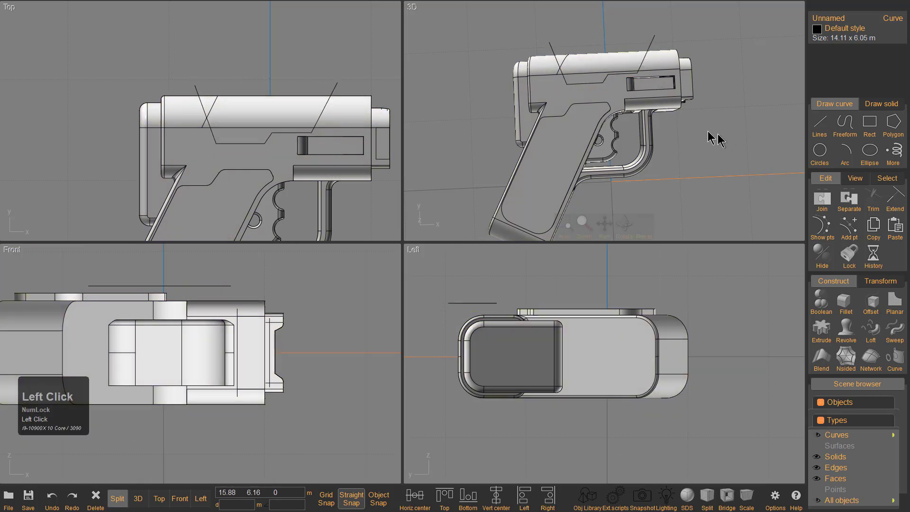
Split the pistol body with a Boolean difference, using the stepped polyline as the cutting object.
{"action": "left_click", "coordinate": [645, 54]}
{"action": "scroll", "coordinate": [205, 118], "scroll_direction": "up", "scroll_amount": 2}
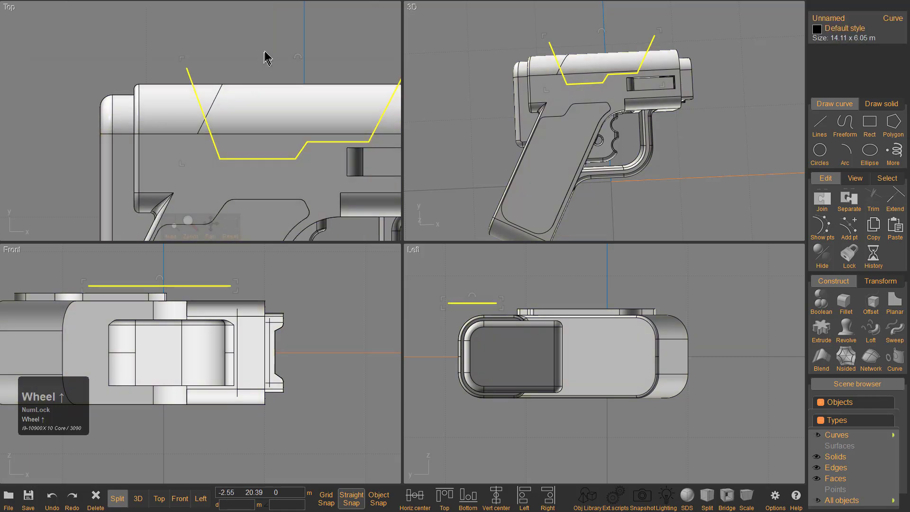
{"action": "left_click", "coordinate": [229, 85]}
{"action": "left_click", "coordinate": [168, 157]}
{"action": "key", "text": "b"}
{"action": "left_click", "coordinate": [193, 87]}
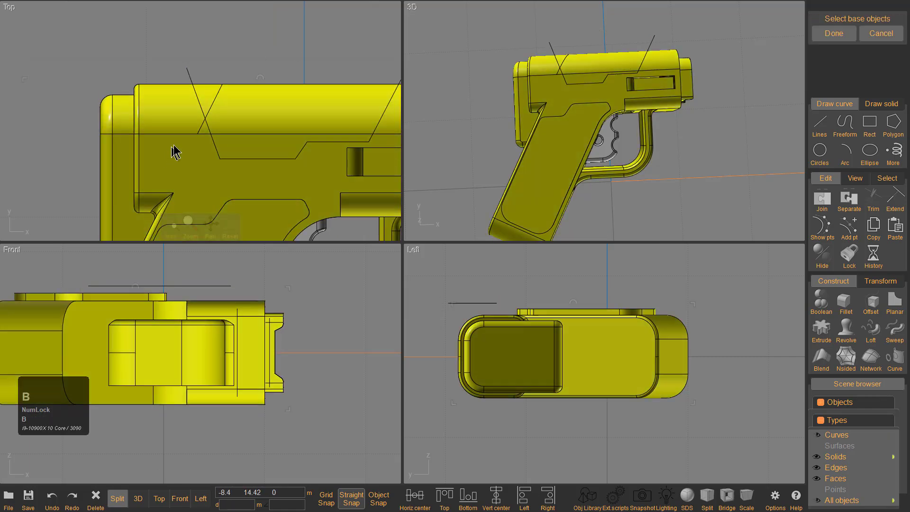
{"action": "right_click", "coordinate": [217, 112]}
{"action": "middle_click", "coordinate": [263, 178]}
{"action": "middle_click_drag", "start_coordinate": [262, 178], "coordinate": [188, 173]}
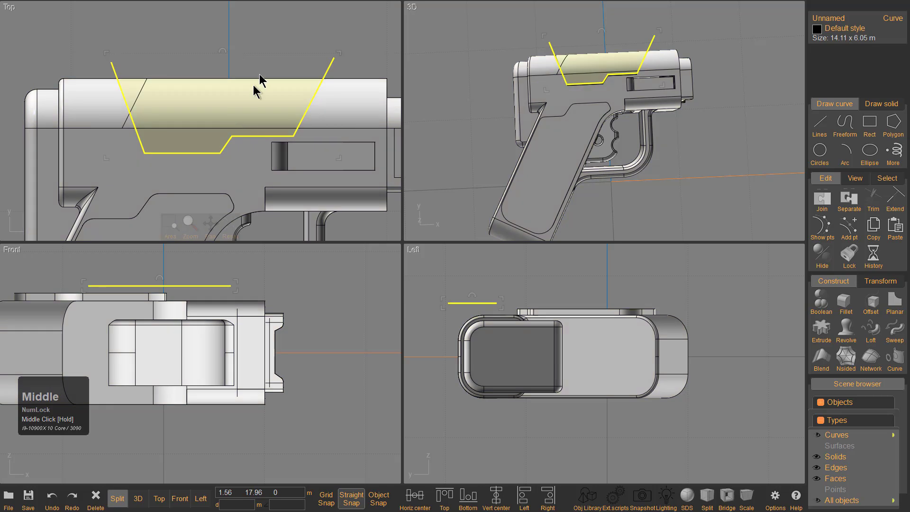
Delete the cutting polyline and select the separated middle section of the slide.
{"action": "left_click", "coordinate": [365, 41]}
{"action": "left_click", "coordinate": [329, 72]}
{"action": "key", "text": "Delete"}
{"action": "left_click", "coordinate": [248, 105]}
{"action": "right_click_drag", "start_coordinate": [589, 77], "coordinate": [488, 94]}
{"action": "scroll", "coordinate": [694, 146], "scroll_direction": "up", "scroll_amount": 5}
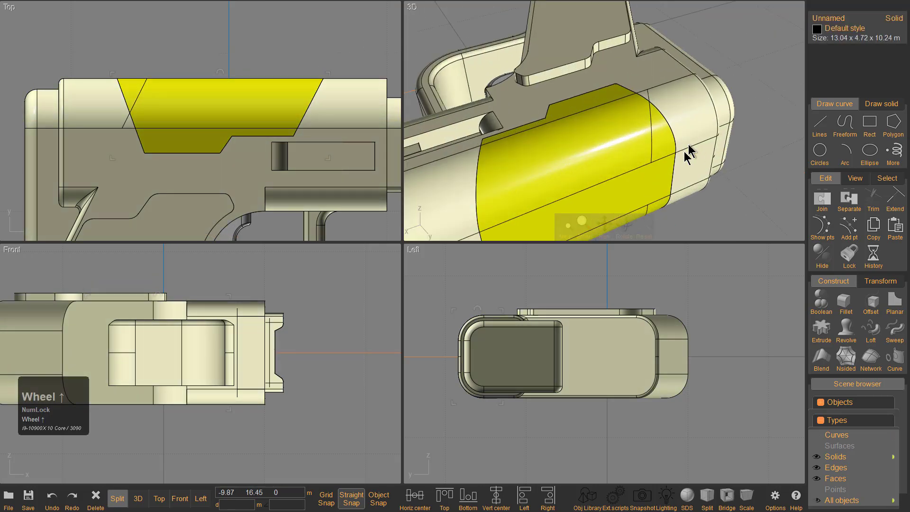
Inset the outer faces of the separated slide section inwards with a thickness of 0.28 m.
{"action": "left_click", "coordinate": [577, 102]}
{"action": "left_click", "coordinate": [576, 102]}
{"action": "left_click", "coordinate": [582, 127]}
{"action": "left_click", "coordinate": [657, 137]}
{"action": "right_click_drag", "start_coordinate": [626, 181], "coordinate": [592, 154]}
{"action": "left_click", "coordinate": [660, 147]}
{"action": "mouse_move", "coordinate": [660, 147]}
{"action": "right_mouse_down"}
{"action": "mouse_move", "coordinate": [610, 145]}
{"action": "mouse_move", "coordinate": [562, 115]}
{"action": "mouse_move", "coordinate": [574, 227]}
{"action": "mouse_move", "coordinate": [634, 142]}
{"action": "mouse_move", "coordinate": [670, 138]}
{"action": "right_mouse_up"}
{"action": "left_click", "coordinate": [561, 114]}
{"action": "scroll", "coordinate": [670, 138], "scroll_direction": "up", "scroll_amount": 3}
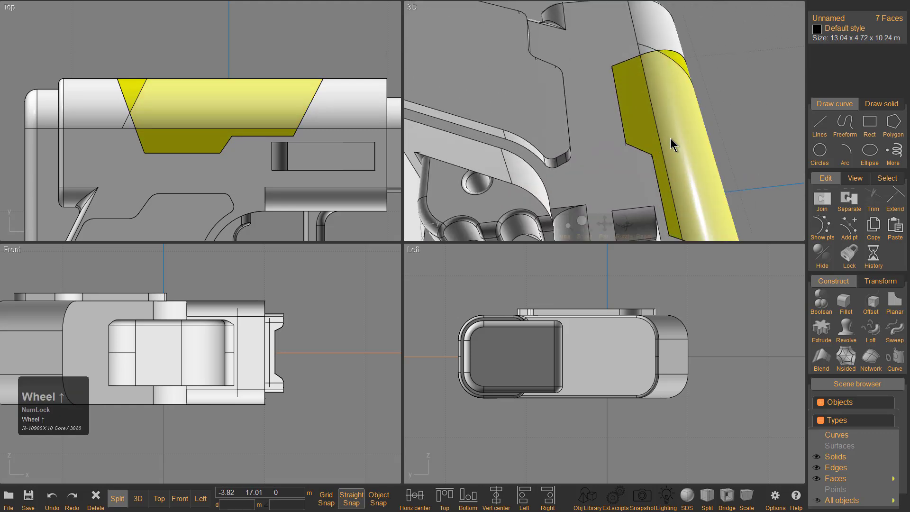
{"action": "middle_click_drag", "start_coordinate": [670, 138], "coordinate": [645, 136]}
{"action": "right_click_drag", "start_coordinate": [646, 137], "coordinate": [524, 118]}
{"action": "left_click", "coordinate": [873, 307]}
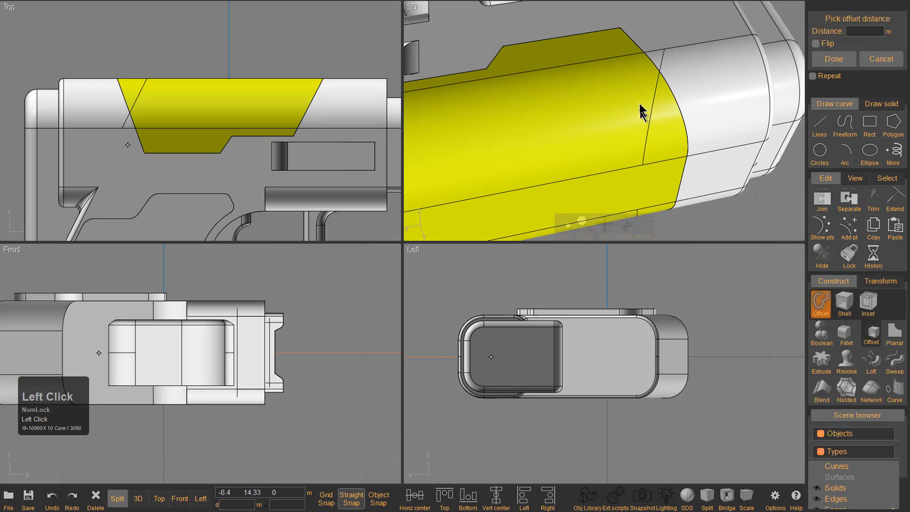
{"action": "left_click", "coordinate": [867, 305]}
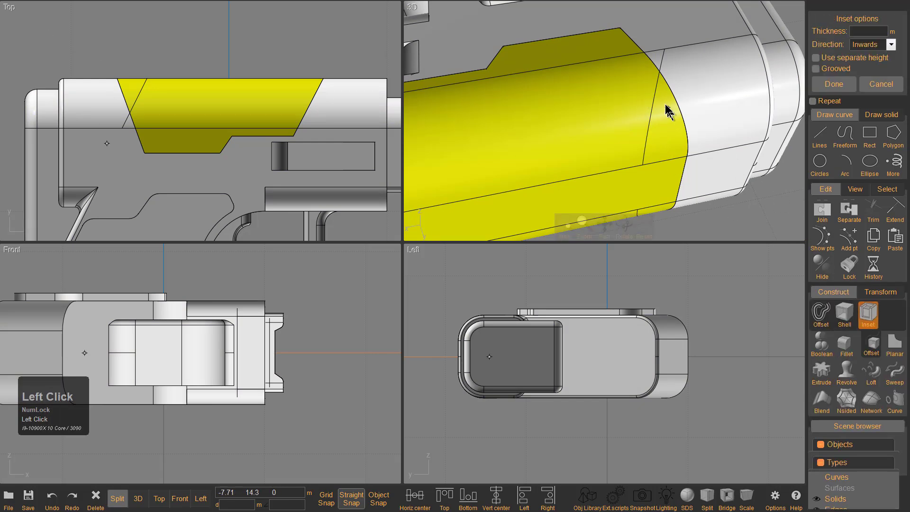
{"action": "left_click", "coordinate": [647, 83]}
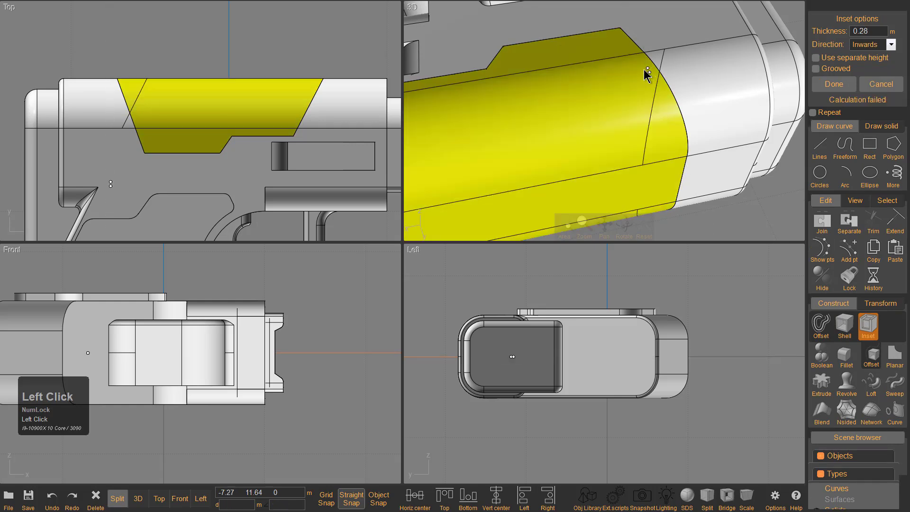
{"action": "right_click_drag", "start_coordinate": [502, 135], "coordinate": [642, 96]}
{"action": "scroll", "coordinate": [565, 95], "scroll_direction": "up", "scroll_amount": 2}
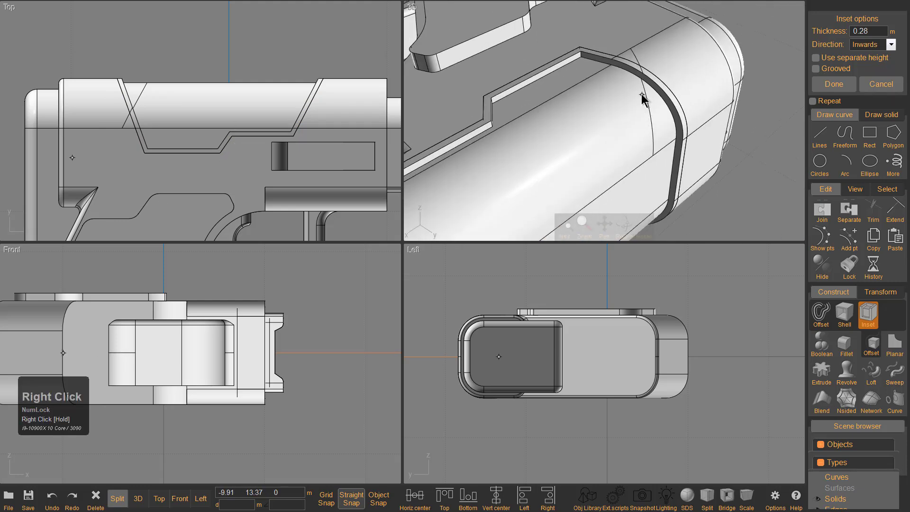
{"action": "right_click", "coordinate": [641, 96]}
Isolate the separated slide section and the trigger block by hiding the other pistol parts.
{"action": "scroll", "coordinate": [616, 128], "scroll_direction": "down", "scroll_amount": 3}
{"action": "left_click", "coordinate": [604, 105]}
{"action": "right_click_drag", "start_coordinate": [531, 124], "coordinate": [590, 119]}
{"action": "middle_click_drag", "start_coordinate": [541, 326], "coordinate": [570, 333]}
{"action": "key", "text": "1"}
{"action": "key", "text": "1"}
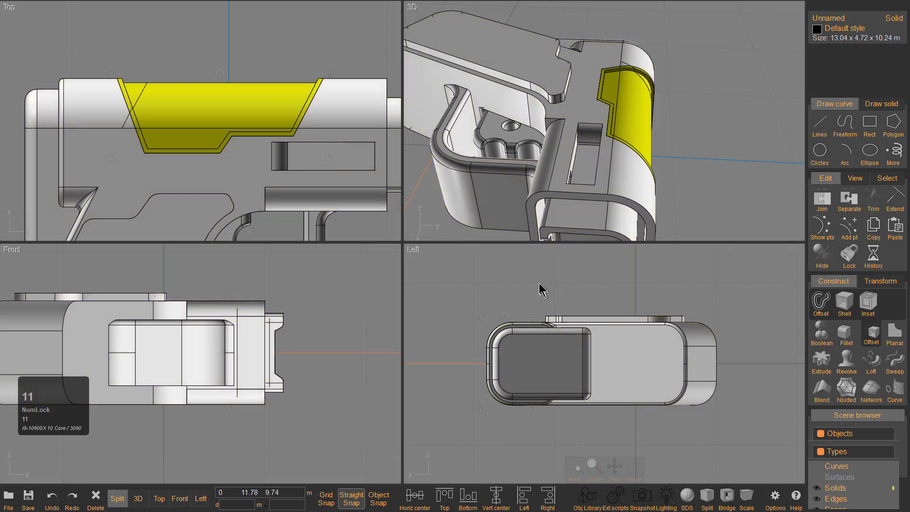
{"action": "middle_click_drag", "start_coordinate": [542, 291], "coordinate": [593, 300]}
{"action": "left_click", "coordinate": [733, 134]}
{"action": "left_click", "coordinate": [638, 119]}
{"action": "left_click", "coordinate": [700, 135]}
{"action": "left_click", "coordinate": [592, 147]}
{"action": "key", "text": "minus"}
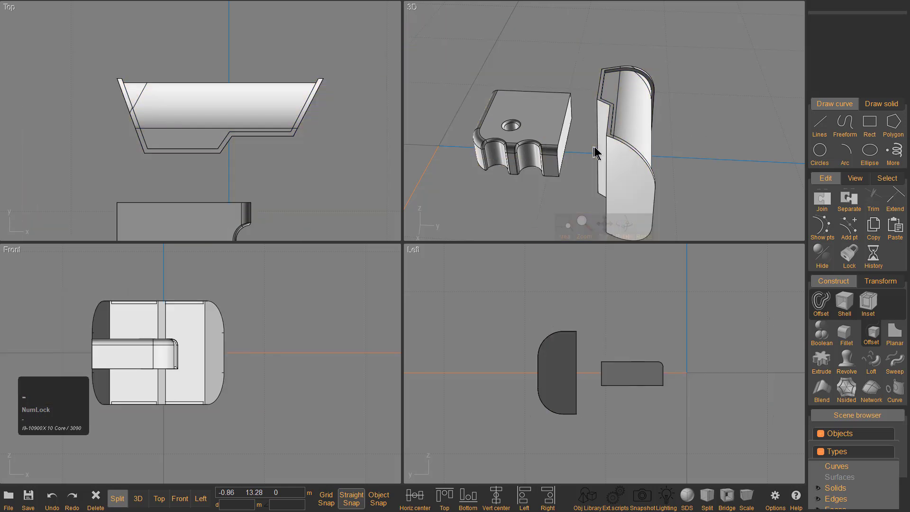
Draw a diagonal line about 5.87 m long across the slide section's upper inner corner in the Left view.
{"action": "left_click", "coordinate": [626, 133]}
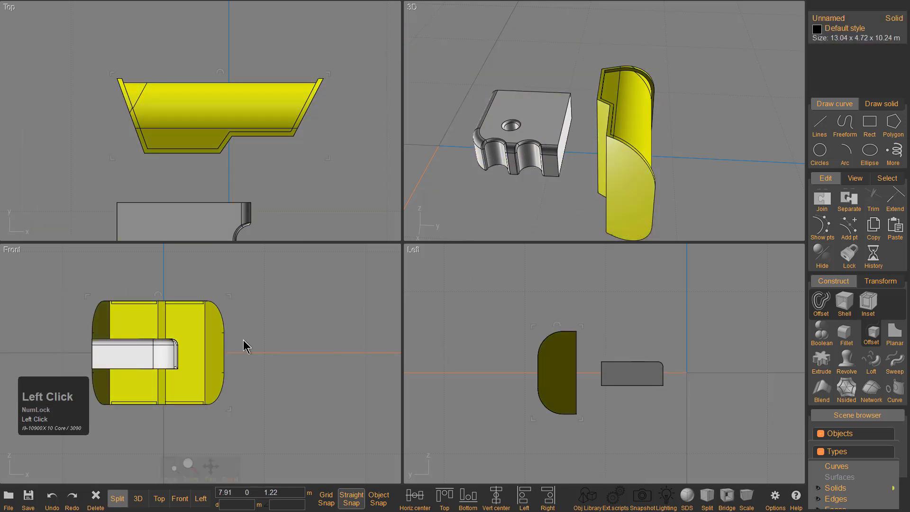
{"action": "scroll", "coordinate": [600, 311], "scroll_direction": "up", "scroll_amount": 2}
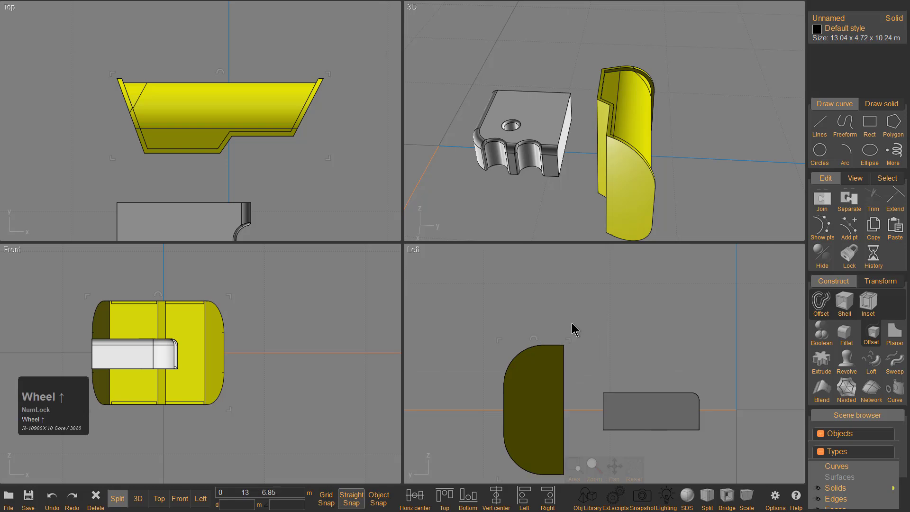
{"action": "key", "text": "p"}
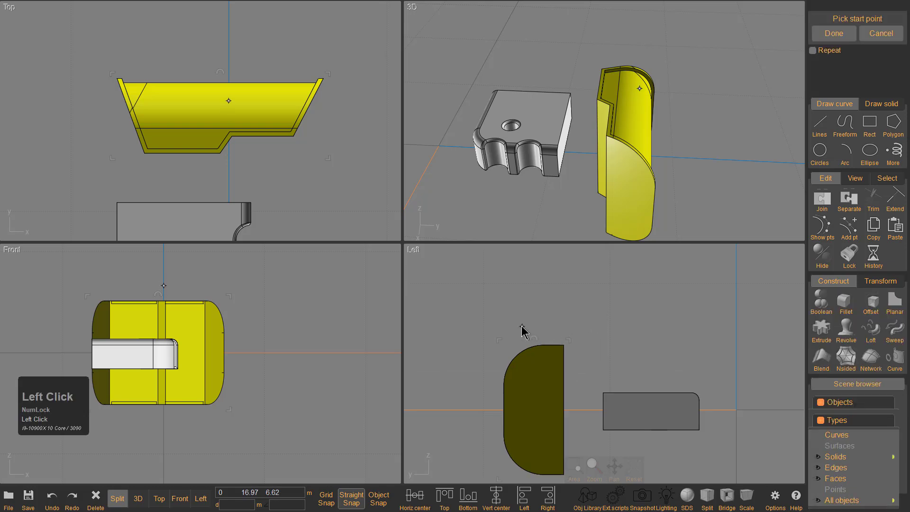
{"action": "left_click", "coordinate": [576, 376]}
{"action": "right_click", "coordinate": [589, 319]}
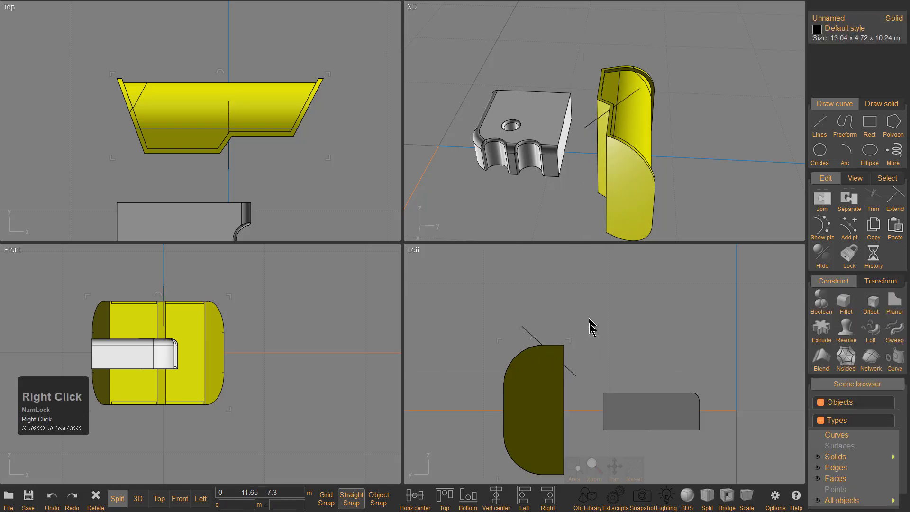
Cut the slide section with the diagonal line using a Boolean difference, and remove the line and the cut-off corner piece.
{"action": "left_click", "coordinate": [599, 356]}
{"action": "left_click", "coordinate": [563, 368]}
{"action": "left_click", "coordinate": [541, 391]}
{"action": "key", "text": "b"}
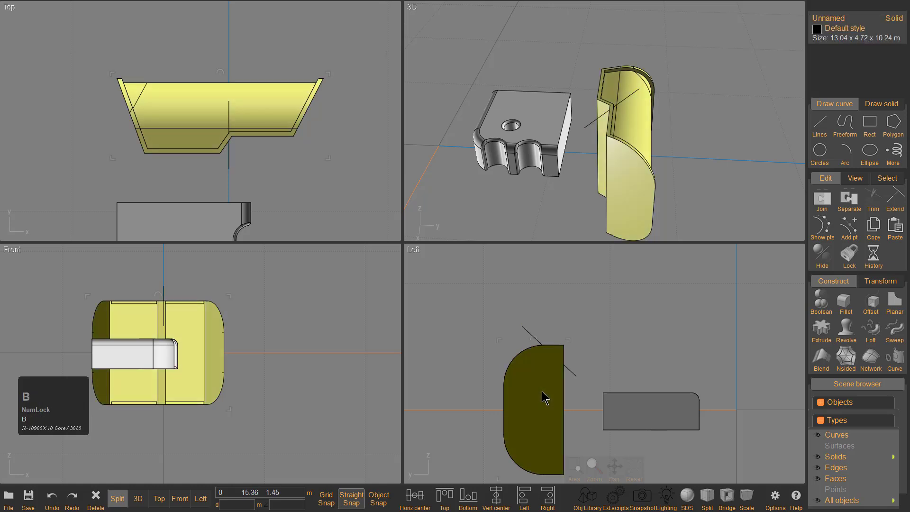
{"action": "left_click", "coordinate": [568, 370]}
{"action": "right_click", "coordinate": [560, 371]}
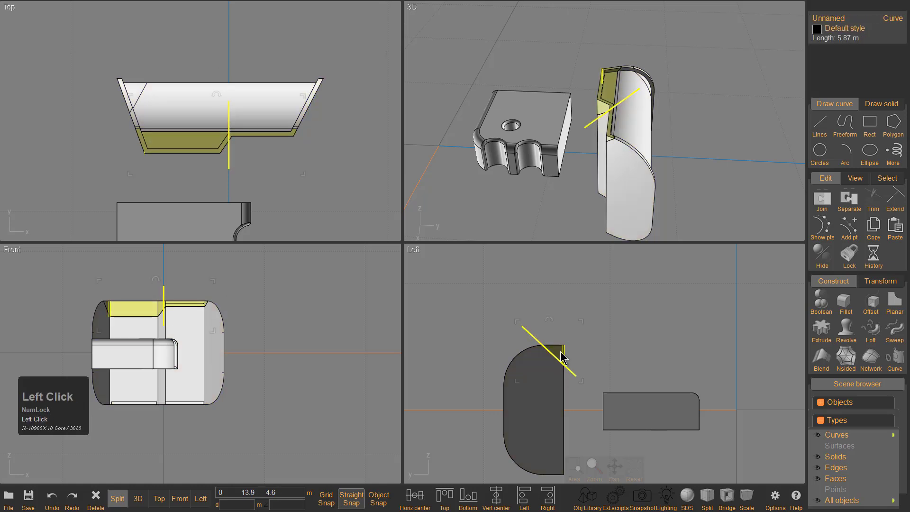
Round the long outer edge of the slide section's new bevel with a circular fillet.
{"action": "mouse_move", "coordinate": [643, 128]}
{"action": "right_mouse_down"}
{"action": "mouse_move", "coordinate": [719, 148]}
{"action": "mouse_move", "coordinate": [638, 130]}
{"action": "right_mouse_up"}
{"action": "scroll", "coordinate": [638, 131], "scroll_direction": "up", "scroll_amount": 4}
{"action": "left_click", "coordinate": [538, 71]}
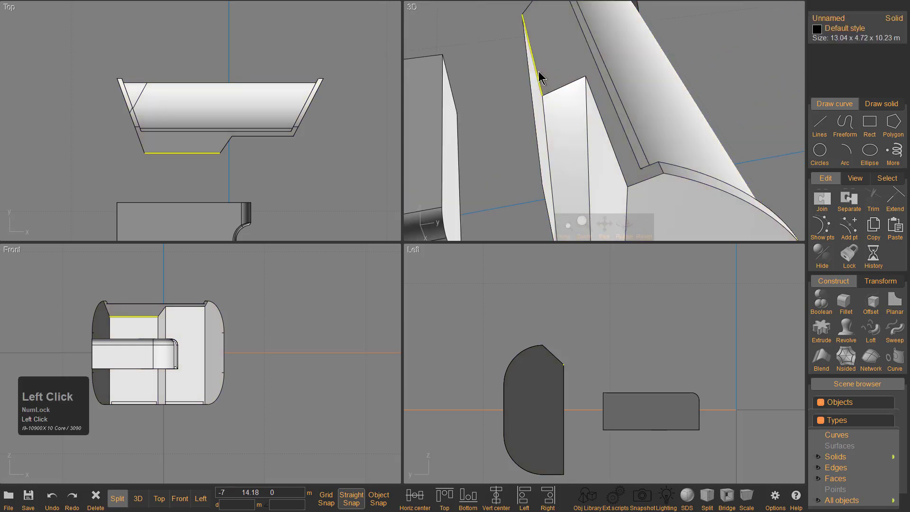
{"action": "right_click_drag", "start_coordinate": [538, 71], "coordinate": [588, 91]}
{"action": "key", "text": "f"}
{"action": "left_click", "coordinate": [594, 113]}
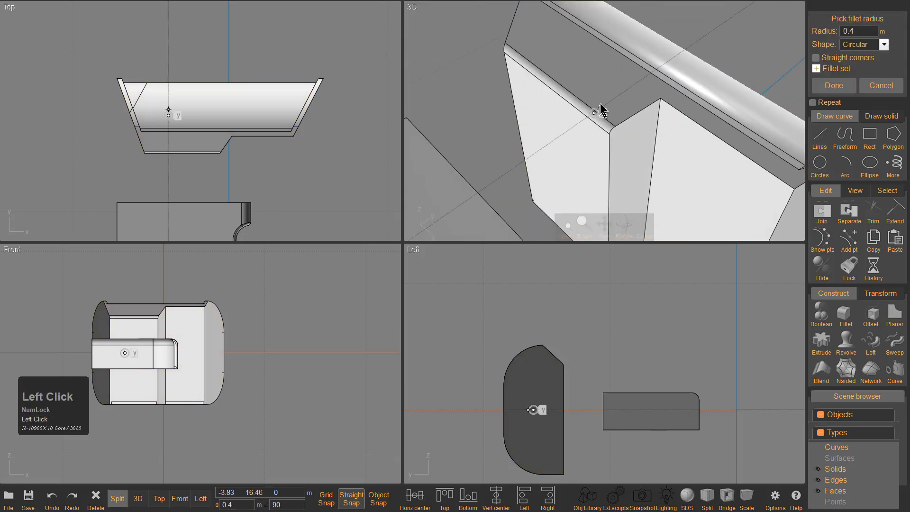
{"action": "left_click", "coordinate": [606, 101]}
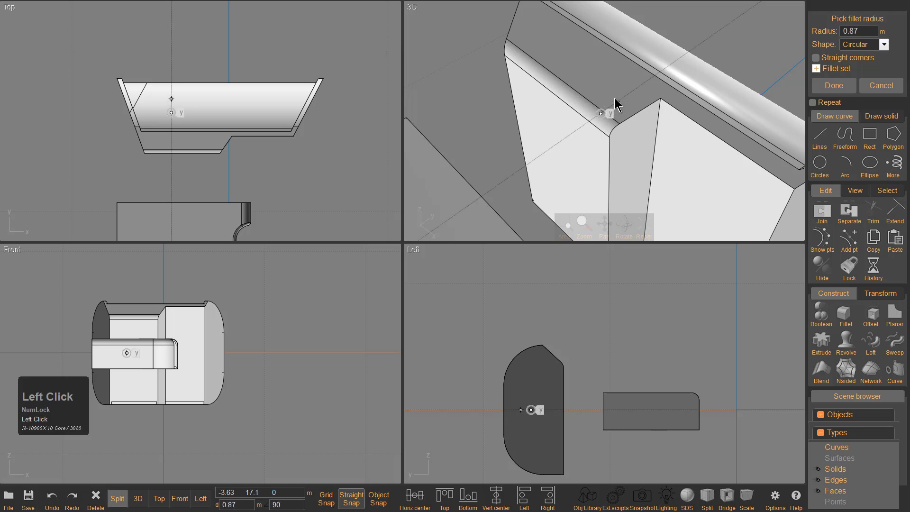
{"action": "left_click", "coordinate": [619, 103]}
{"action": "left_click", "coordinate": [625, 98]}
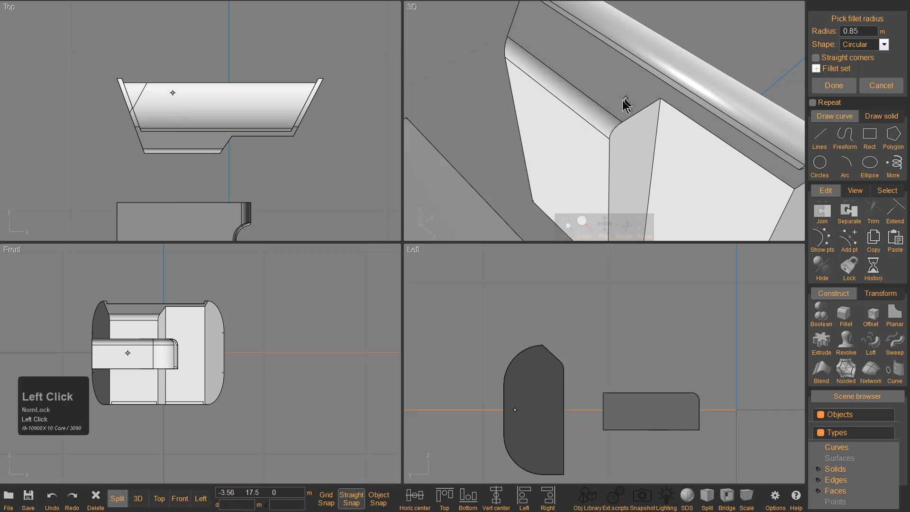
{"action": "left_click", "coordinate": [636, 95]}
{"action": "scroll", "coordinate": [625, 118], "scroll_direction": "down", "scroll_amount": 5}
{"action": "right_click", "coordinate": [622, 135]}
{"action": "right_click_drag", "start_coordinate": [621, 128], "coordinate": [594, 150]}
{"action": "right_click", "coordinate": [698, 84]}
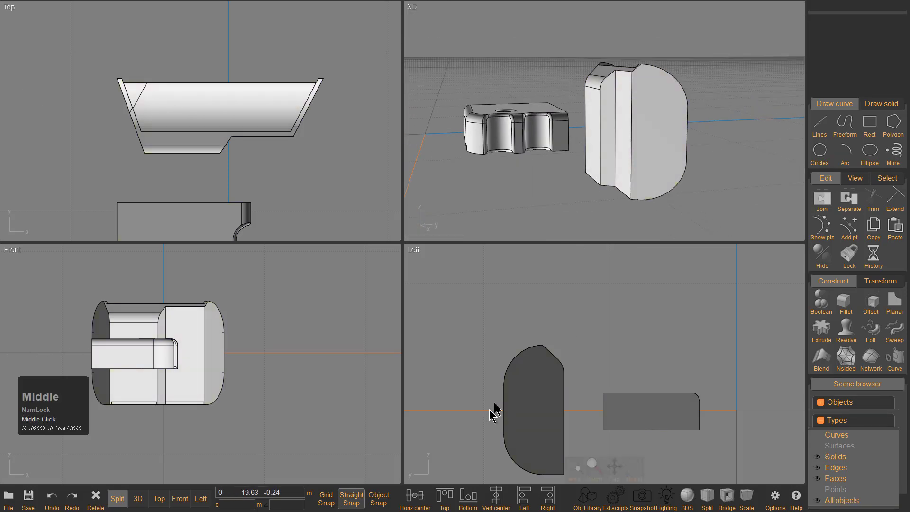
Draw a straight line along the Y axis in the Left view, crossing the middle of the slide section.
{"action": "scroll", "coordinate": [488, 417], "scroll_direction": "up", "scroll_amount": 2}
{"action": "key", "text": "p"}
{"action": "key", "text": "x"}
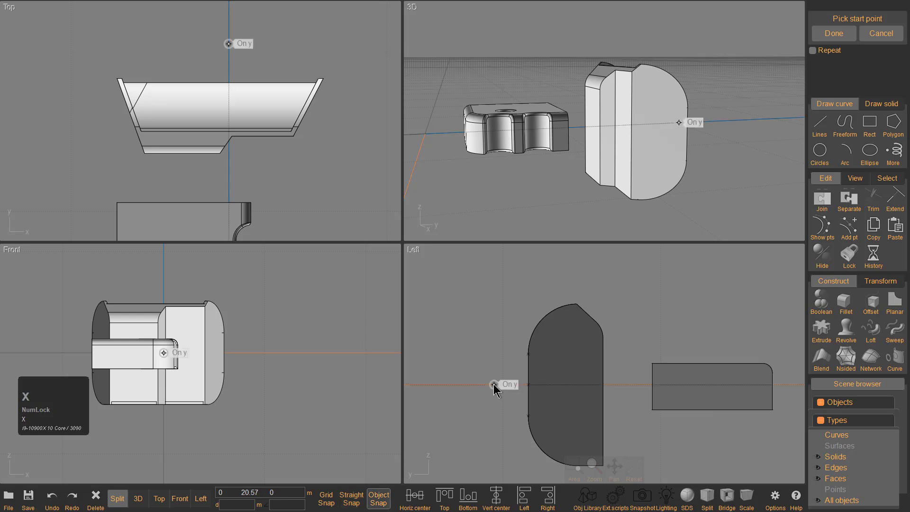
{"action": "left_click", "coordinate": [633, 385]}
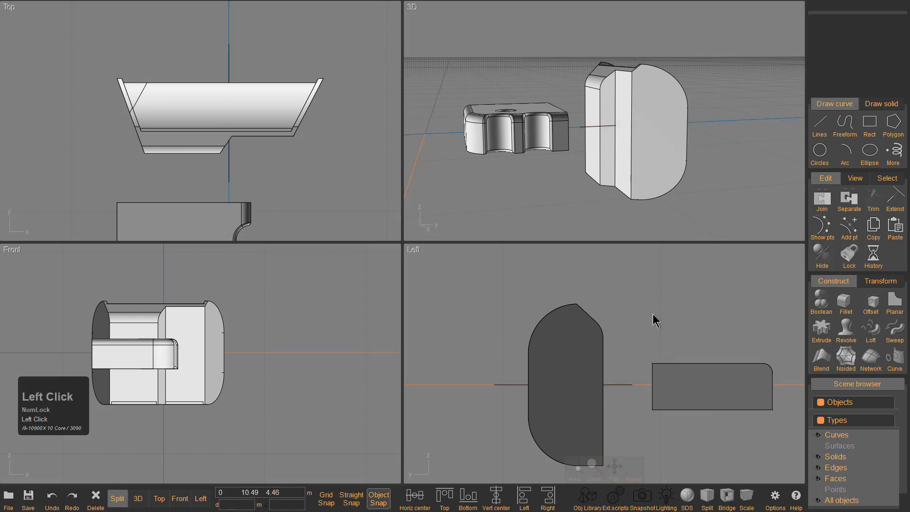
Split the slide section with the centre line using a Boolean difference, and delete the lower half and the line.
{"action": "left_click", "coordinate": [587, 357]}
{"action": "key", "text": "b"}
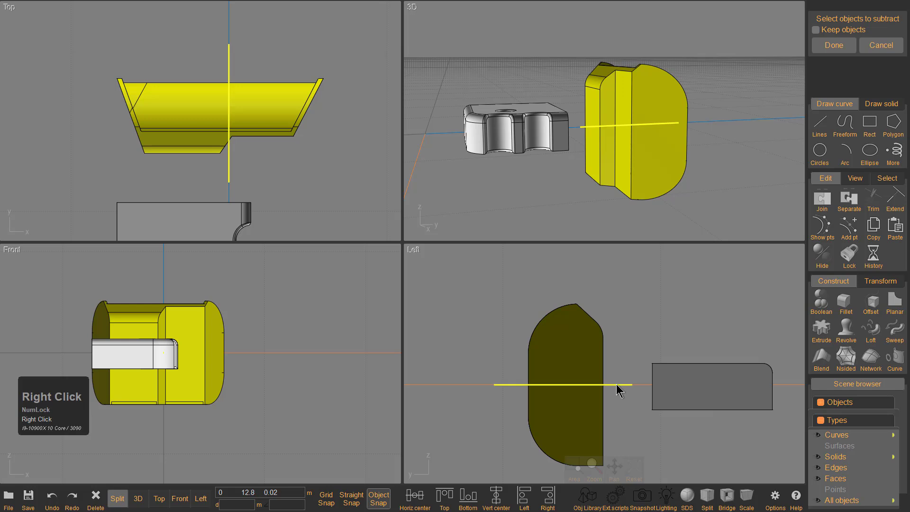
{"action": "left_click", "coordinate": [616, 432]}
{"action": "left_click", "coordinate": [585, 431]}
{"action": "key", "text": "Delete"}
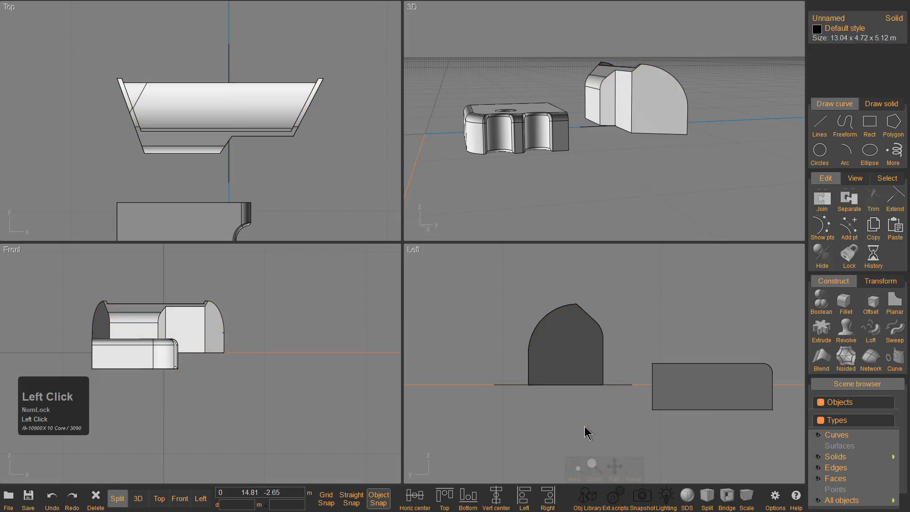
{"action": "left_click", "coordinate": [620, 385]}
{"action": "key", "text": "Delete"}
Mirror the upper half of the slide section across the centre plane and union the two halves.
{"action": "left_click", "coordinate": [572, 374]}
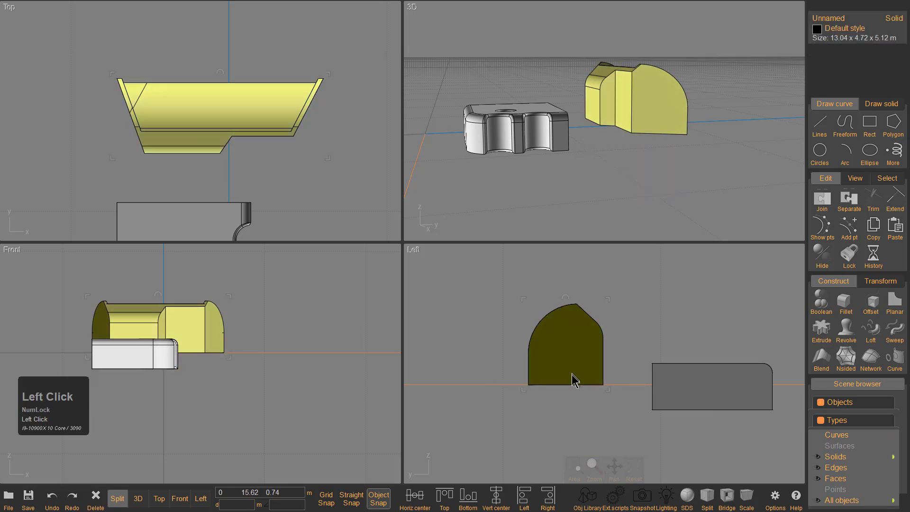
{"action": "key", "text": "v"}
{"action": "left_click", "coordinate": [569, 385]}
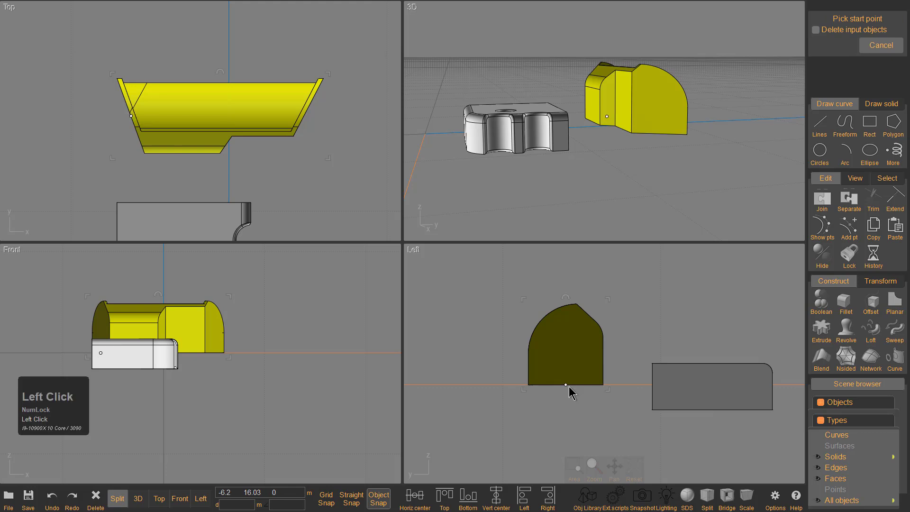
{"action": "left_click", "coordinate": [525, 385]}
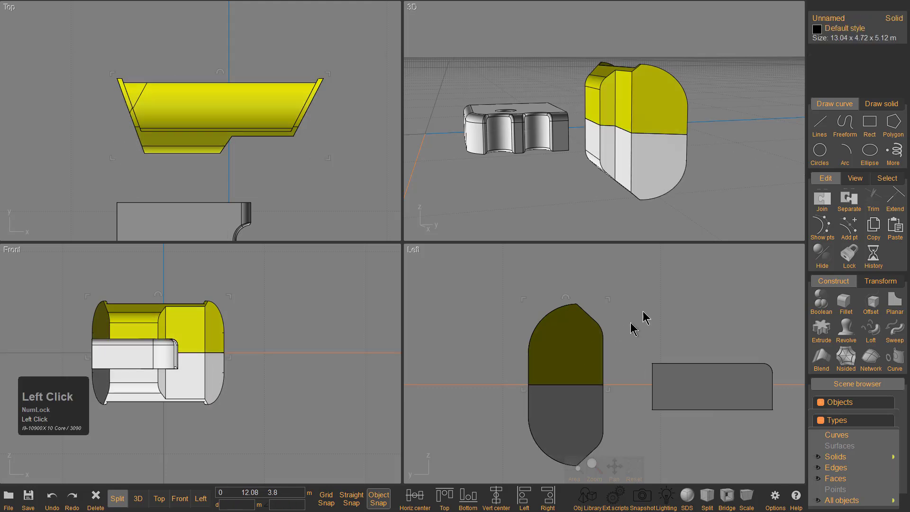
{"action": "left_click", "coordinate": [596, 345]}
{"action": "left_click", "coordinate": [570, 414]}
{"action": "key", "text": "u"}
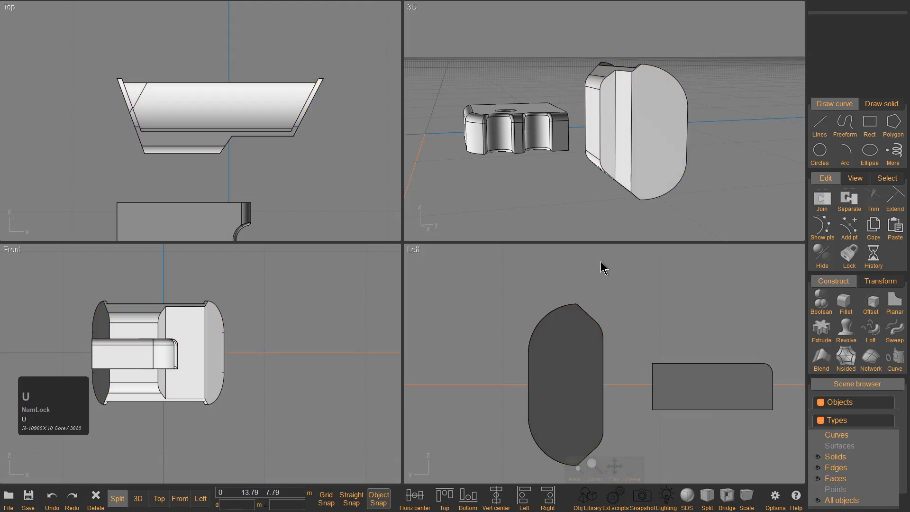
Bring back the hidden pistol parts and hide all construction curves.
{"action": "key", "text": "minus"}
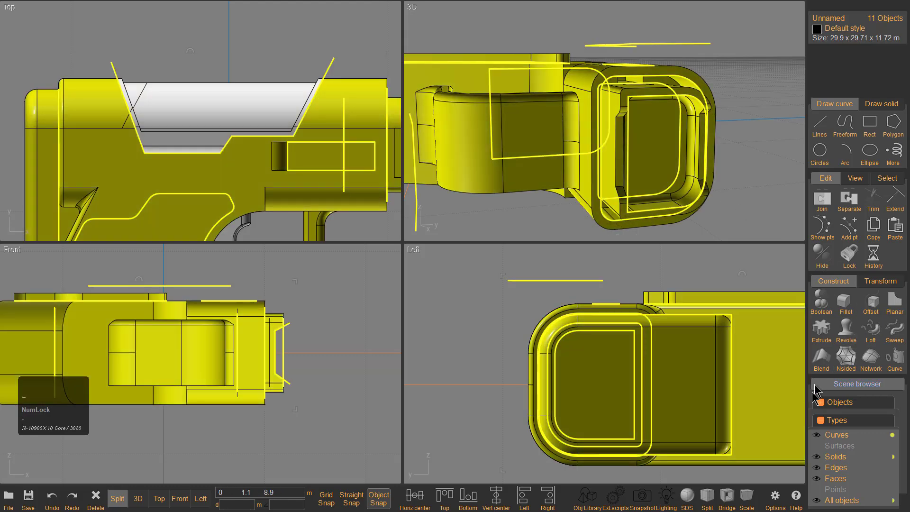
{"action": "left_click", "coordinate": [816, 435]}
{"action": "right_click_drag", "start_coordinate": [563, 128], "coordinate": [604, 187]}
{"action": "left_click", "coordinate": [731, 87]}
{"action": "right_click_drag", "start_coordinate": [730, 89], "coordinate": [606, 100]}
{"action": "right_click_drag", "start_coordinate": [651, 121], "coordinate": [562, 65]}
Fillet the pistol body's long recess edge facing the bevelled slide section with a 0.64 m circular radius.
{"action": "double_click", "coordinate": [575, 81]}
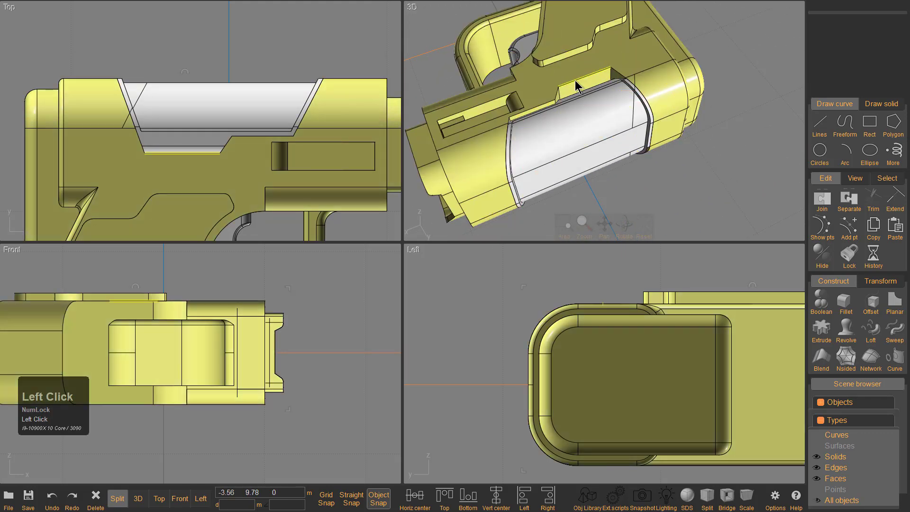
{"action": "scroll", "coordinate": [604, 95], "scroll_direction": "up", "scroll_amount": 3}
{"action": "key", "text": "f"}
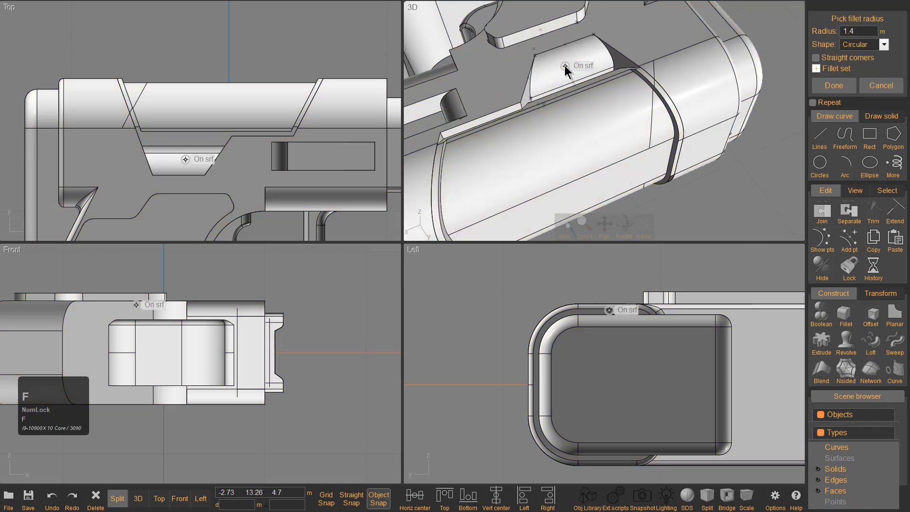
{"action": "left_click", "coordinate": [562, 56]}
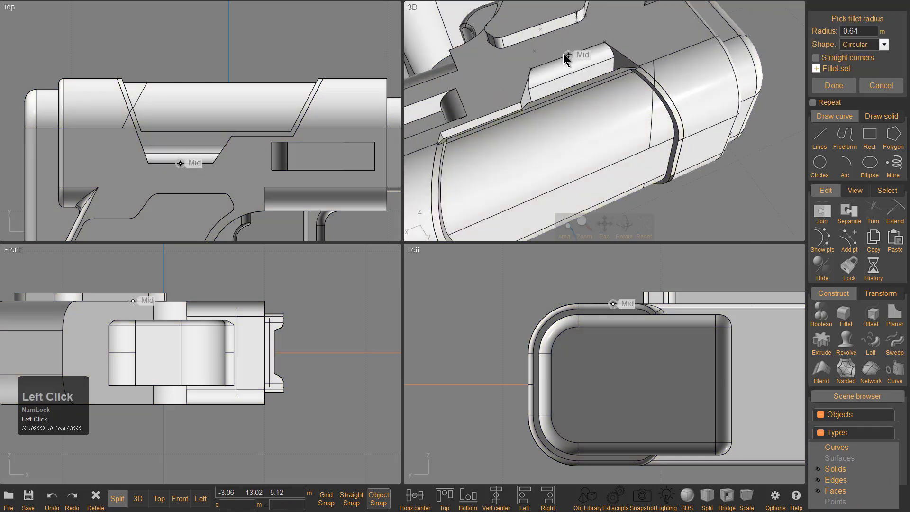
{"action": "right_click", "coordinate": [640, 89]}
{"action": "scroll", "coordinate": [601, 97], "scroll_direction": "down", "scroll_amount": 4}
{"action": "right_click_drag", "start_coordinate": [600, 98], "coordinate": [649, 128]}
{"action": "left_click_drag", "start_coordinate": [643, 129], "coordinate": [659, 116]}
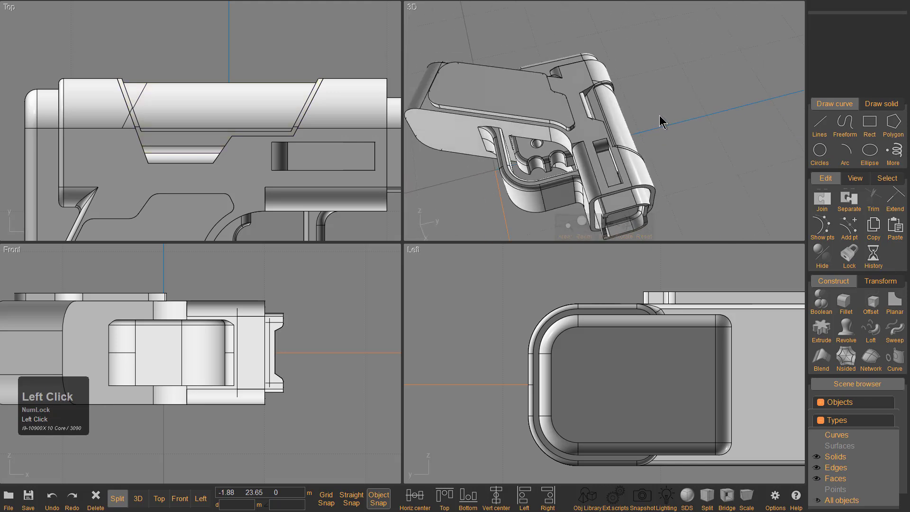
Try to union the middle slide section with the pistol body.
{"action": "left_click", "coordinate": [611, 107]}
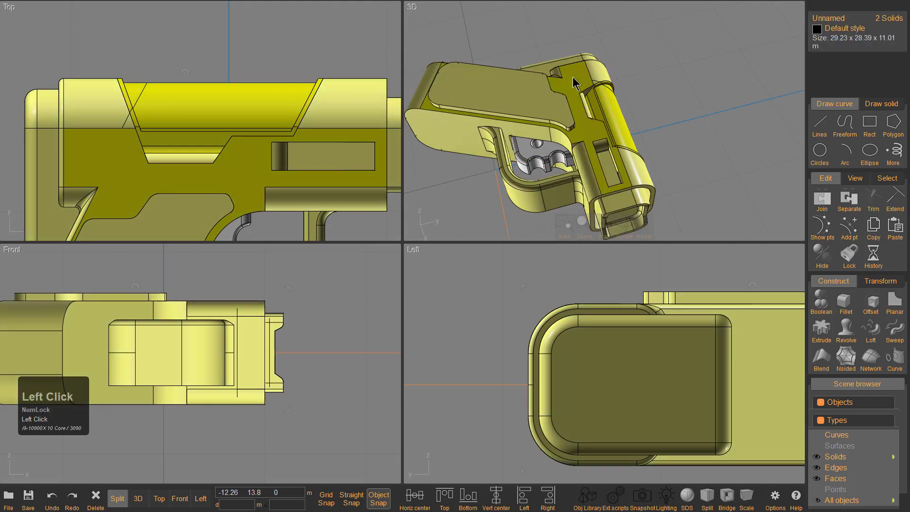
{"action": "key", "text": "u"}
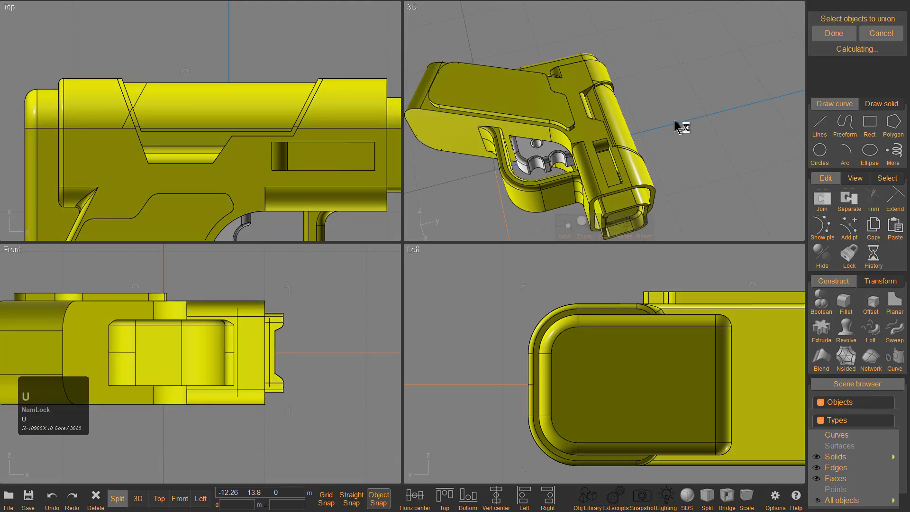
{"action": "right_click_drag", "start_coordinate": [672, 138], "coordinate": [611, 134]}
{"action": "left_click", "coordinate": [650, 131]}
{"action": "left_click_drag", "start_coordinate": [591, 112], "coordinate": [671, 150]}
{"action": "key", "text": "ctrl+z"}
Select the pistol body together with the inset middle slide section and union them into one solid.
{"action": "scroll", "coordinate": [615, 90], "scroll_direction": "up", "scroll_amount": 5}
{"action": "left_click", "coordinate": [619, 48]}
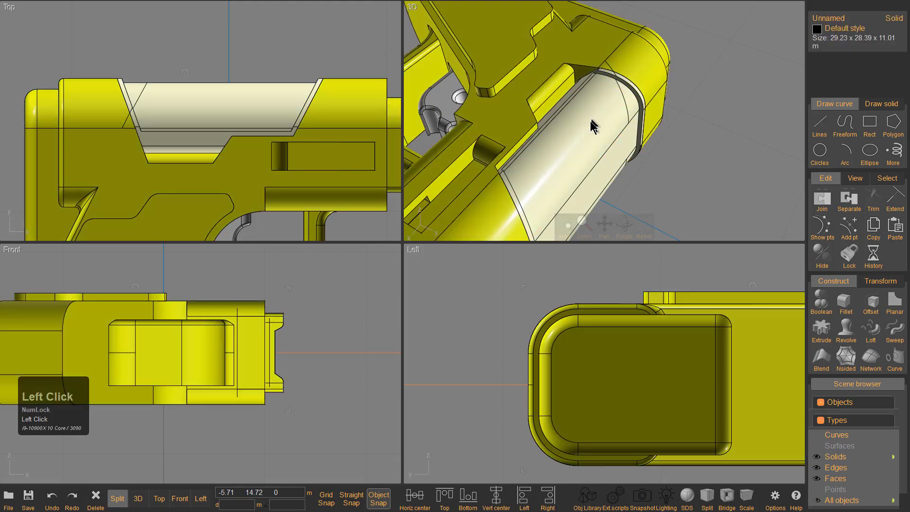
{"action": "left_click", "coordinate": [589, 121]}
{"action": "key", "text": "u"}
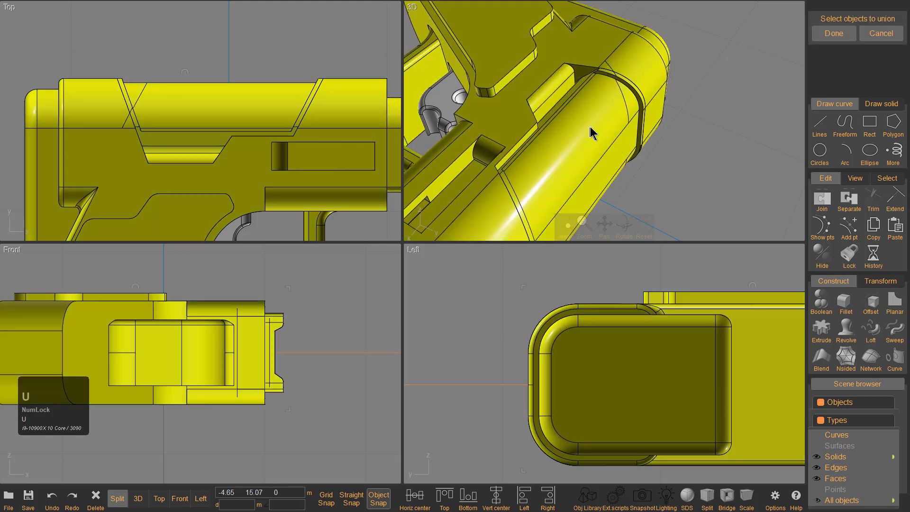
Complete the union attempt on the pistol body and middle slide section, move the section aside as a test, and undo the move.
{"action": "left_click", "coordinate": [834, 33]}
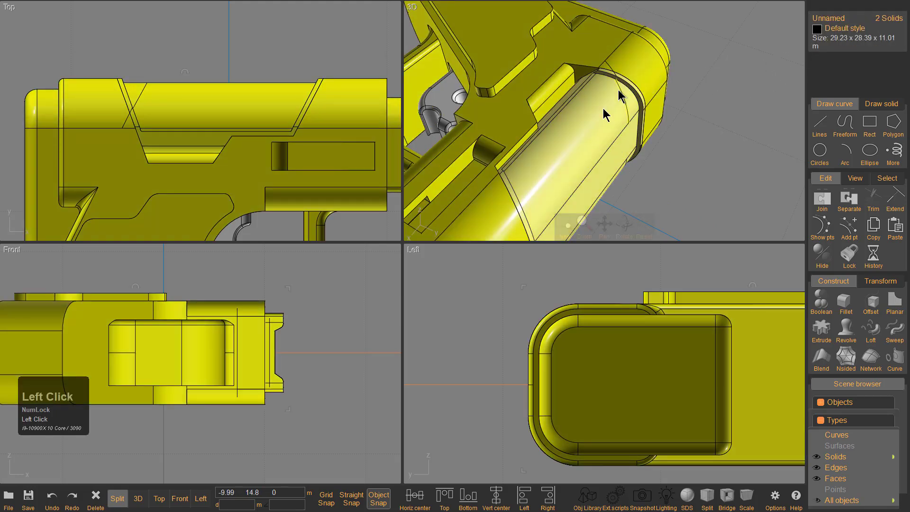
{"action": "left_click", "coordinate": [594, 155]}
{"action": "left_click_drag", "start_coordinate": [594, 155], "coordinate": [720, 176]}
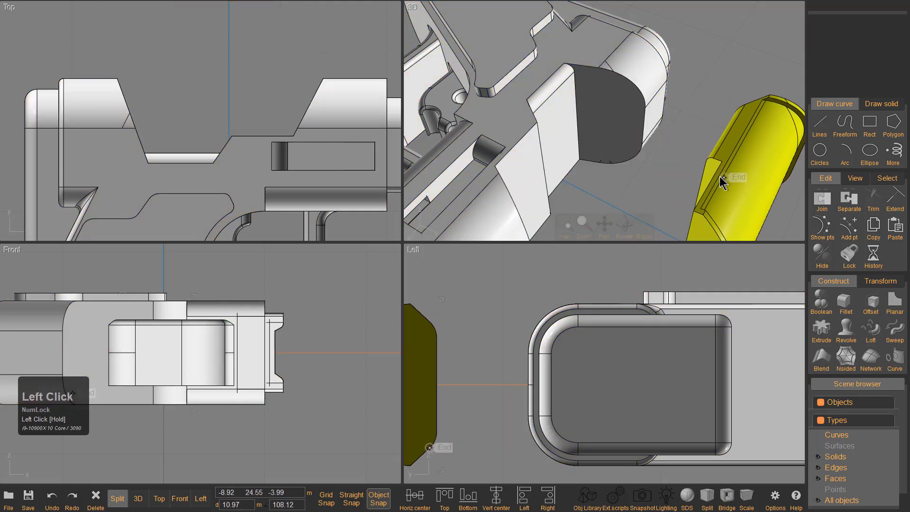
{"action": "key", "text": "ctrl+z"}
{"action": "left_click", "coordinate": [725, 116]}
Draw a horizontal line about 33.4 m long through the middle of the pistol in the Front view, extending past both ends.
{"action": "right_click_drag", "start_coordinate": [581, 140], "coordinate": [602, 142]}
{"action": "scroll", "coordinate": [602, 142], "scroll_direction": "down", "scroll_amount": 6}
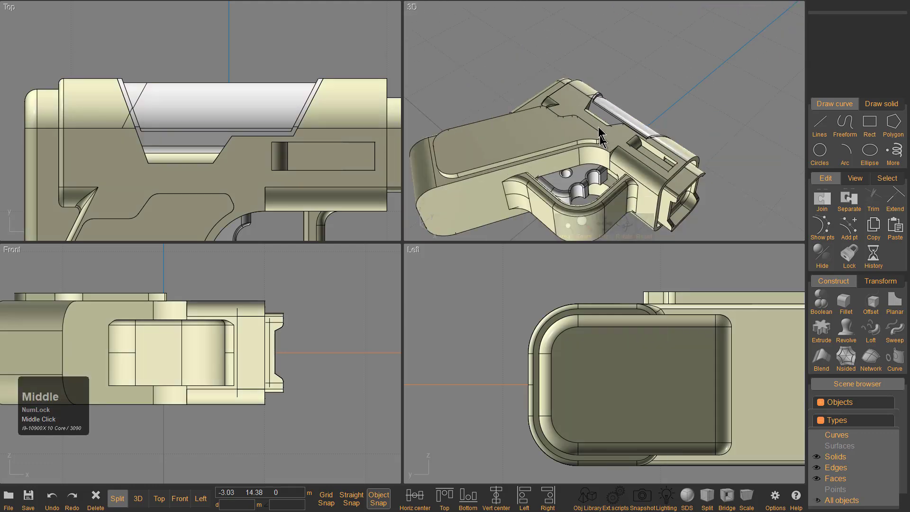
{"action": "middle_click_drag", "start_coordinate": [601, 136], "coordinate": [548, 98]}
{"action": "right_click_drag", "start_coordinate": [548, 98], "coordinate": [607, 139]}
{"action": "left_click", "coordinate": [608, 113]}
{"action": "right_click_drag", "start_coordinate": [608, 113], "coordinate": [600, 112]}
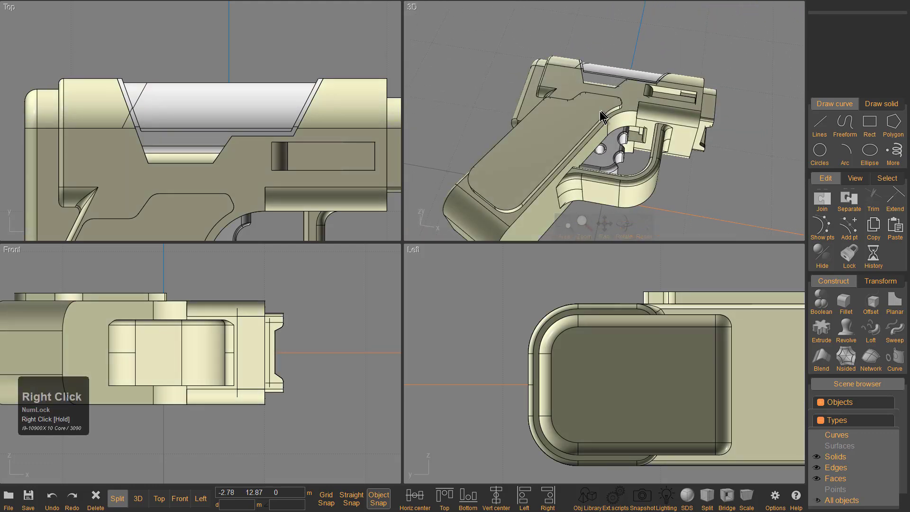
{"action": "left_click", "coordinate": [561, 144]}
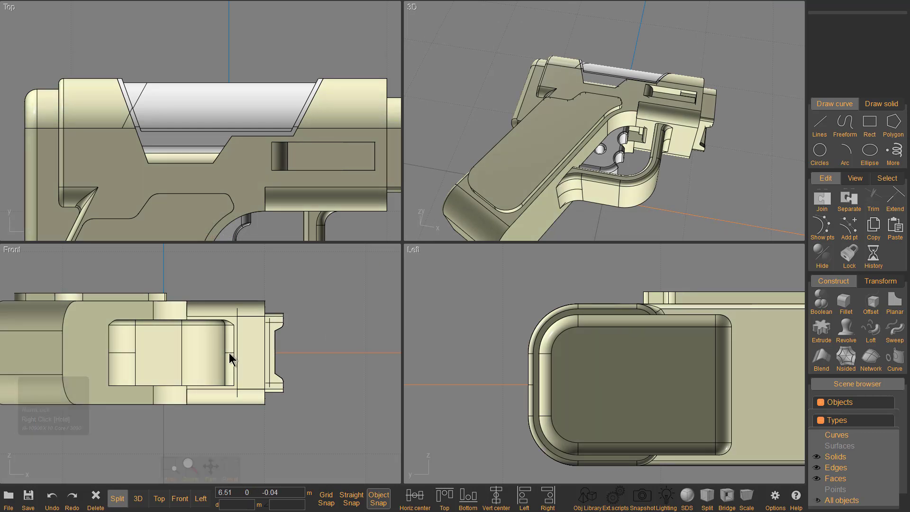
{"action": "scroll", "coordinate": [229, 352], "scroll_direction": "down", "scroll_amount": 3}
{"action": "middle_click_drag", "start_coordinate": [174, 335], "coordinate": [250, 327]}
{"action": "scroll", "coordinate": [249, 327], "scroll_direction": "up", "scroll_amount": 2}
{"action": "key", "text": "p"}
{"action": "left_click", "coordinate": [108, 347]}
{"action": "right_click", "coordinate": [375, 351]}
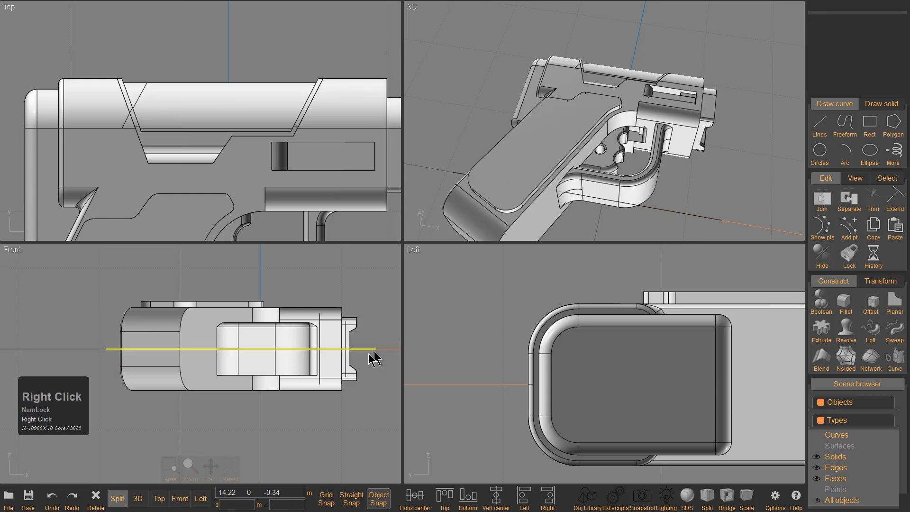
Cut the pistol body along the centre line with a boolean difference and delete its lower half and the cutting line.
{"action": "left_click", "coordinate": [368, 352]}
{"action": "left_click", "coordinate": [325, 432]}
{"action": "left_click", "coordinate": [316, 385]}
{"action": "key", "text": "b"}
{"action": "left_click", "coordinate": [354, 348]}
{"action": "right_click", "coordinate": [290, 378]}
{"action": "left_click", "coordinate": [290, 418]}
{"action": "left_click", "coordinate": [290, 381]}
{"action": "key", "text": "Delete"}
{"action": "left_click", "coordinate": [364, 348]}
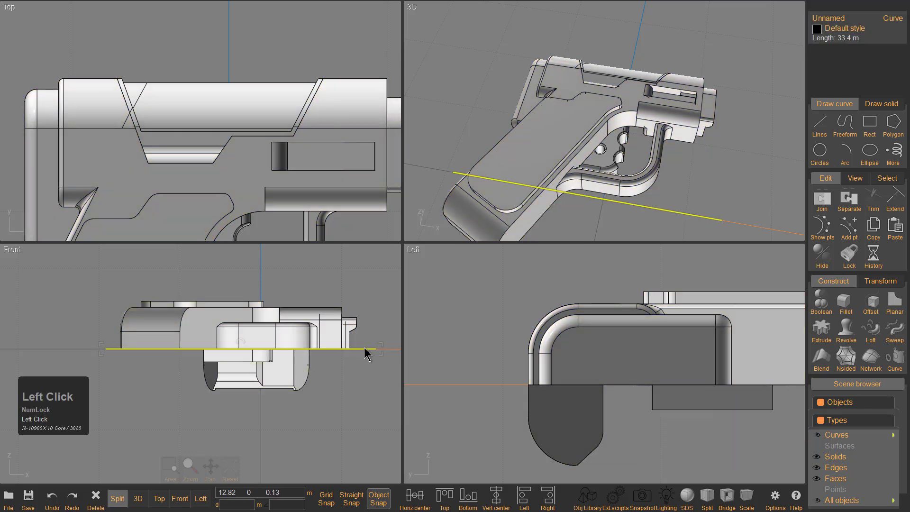
{"action": "key", "text": "Delete"}
Mirror the remaining upper half of the pistol body across the horizontal centre axis in the Front view, keeping the original.
{"action": "left_click", "coordinate": [335, 334]}
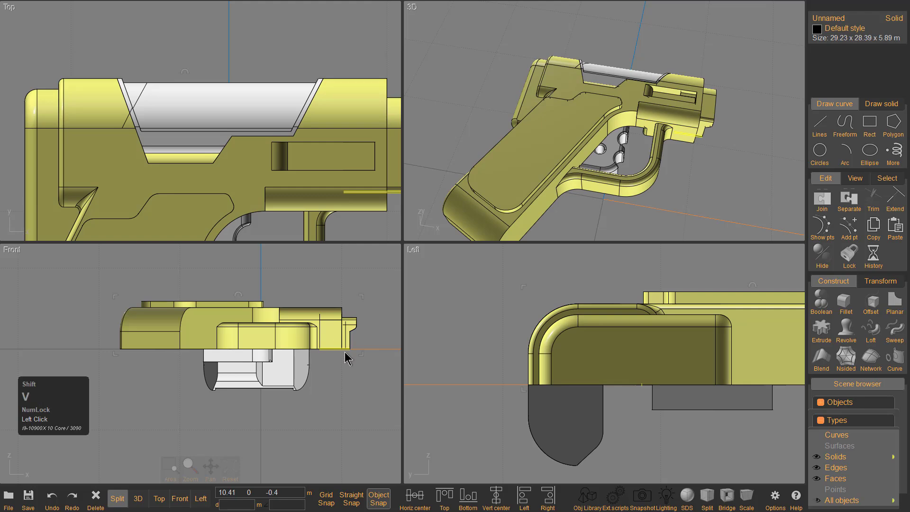
{"action": "key", "text": "shift+v"}
{"action": "left_click", "coordinate": [265, 349]}
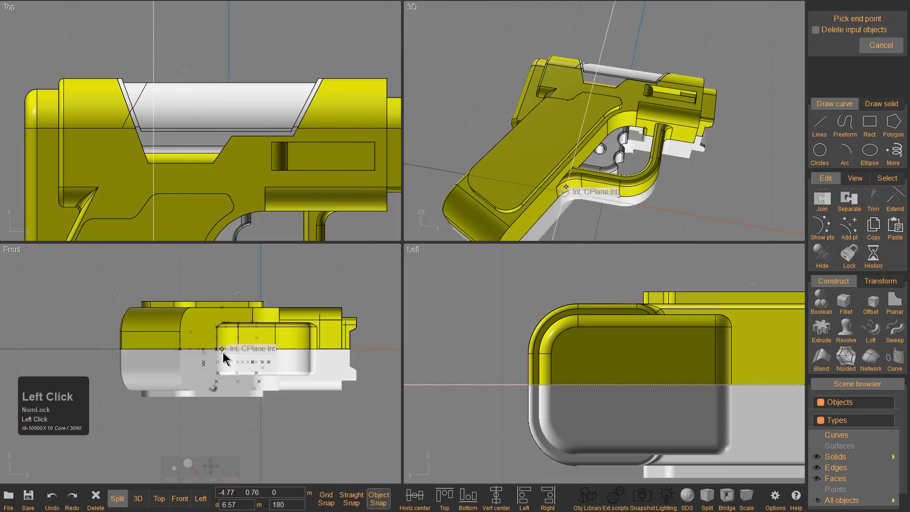
{"action": "left_click", "coordinate": [222, 349]}
{"action": "key", "text": "Escape"}
Fillet the long outline edges of the grip's front face on both halves with a 0.4 m circular radius.
{"action": "right_click_drag", "start_coordinate": [545, 171], "coordinate": [584, 158]}
{"action": "scroll", "coordinate": [603, 98], "scroll_direction": "up", "scroll_amount": 3}
{"action": "left_click", "coordinate": [619, 92]}
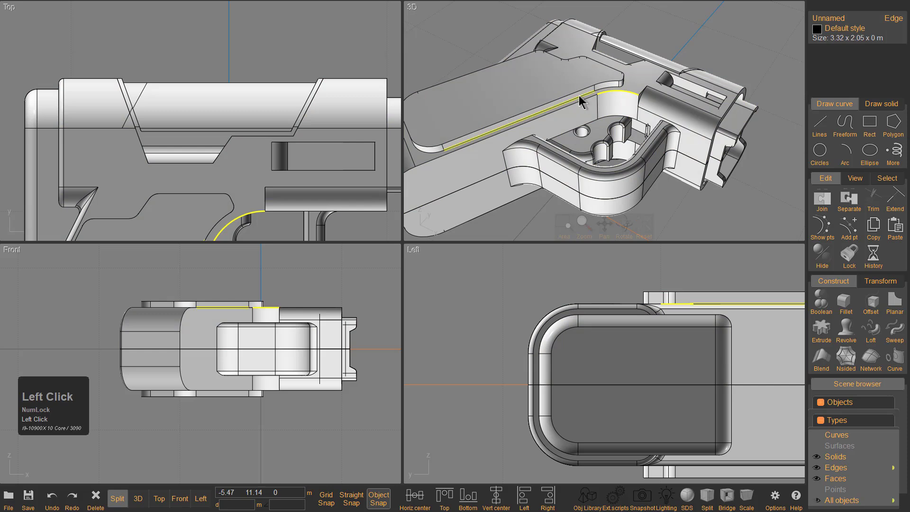
{"action": "left_click", "coordinate": [576, 102]}
{"action": "middle_click_drag", "start_coordinate": [459, 175], "coordinate": [550, 135]}
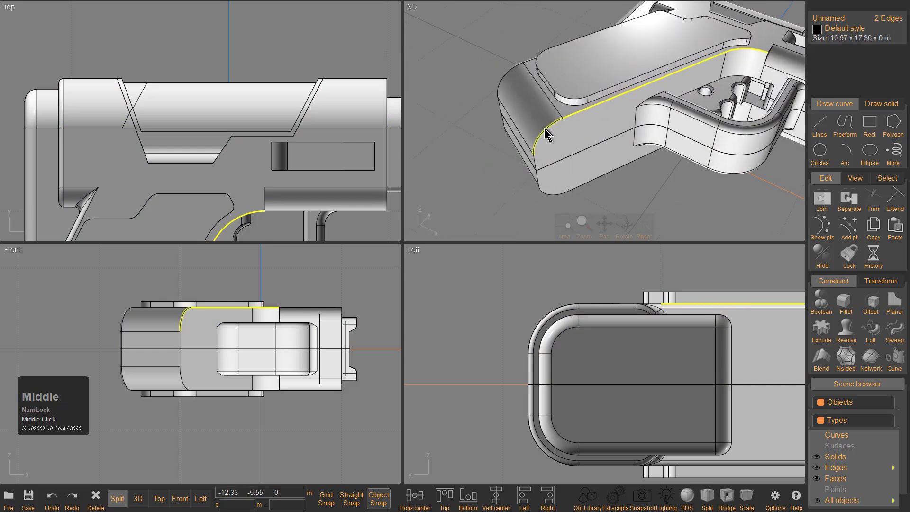
{"action": "left_click", "coordinate": [550, 193]}
{"action": "left_click", "coordinate": [621, 170]}
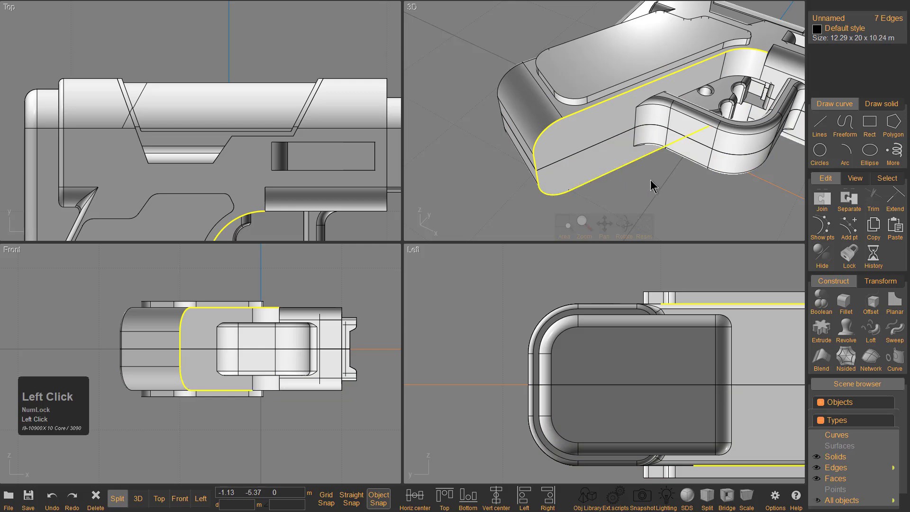
{"action": "right_click_drag", "start_coordinate": [649, 183], "coordinate": [664, 81]}
{"action": "scroll", "coordinate": [576, 147], "scroll_direction": "up", "scroll_amount": 3}
{"action": "right_click_drag", "start_coordinate": [619, 159], "coordinate": [642, 187]}
{"action": "scroll", "coordinate": [666, 111], "scroll_direction": "up", "scroll_amount": 2}
{"action": "key", "text": "f"}
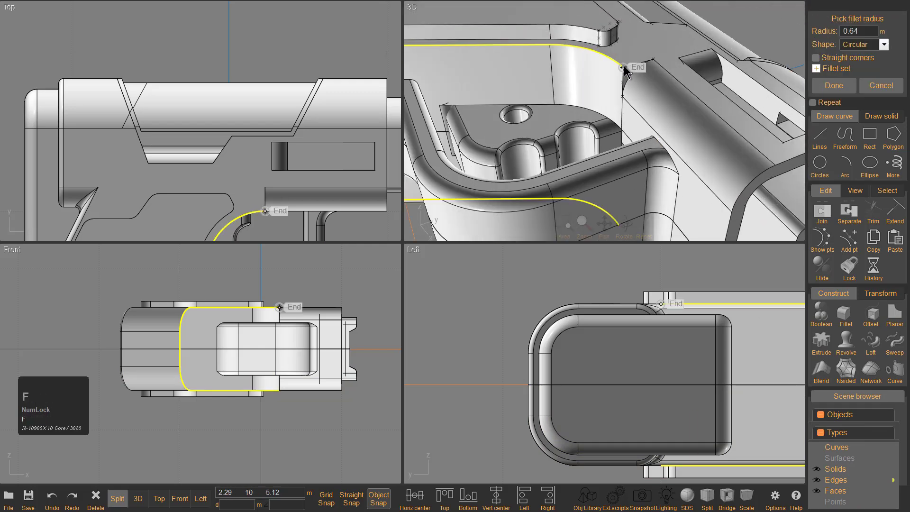
{"action": "left_click", "coordinate": [630, 64]}
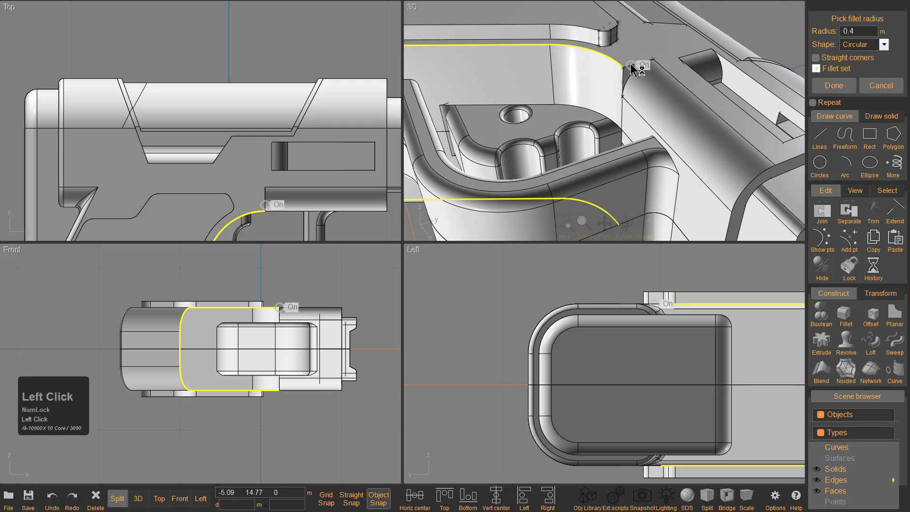
Save the model in Wavefront OBJ format under the file name handheld.
{"action": "scroll", "coordinate": [633, 69], "scroll_direction": "down", "scroll_amount": 3}
{"action": "right_click_drag", "start_coordinate": [632, 69], "coordinate": [591, 160]}
{"action": "right_click", "coordinate": [599, 127]}
{"action": "middle_click_drag", "start_coordinate": [591, 161], "coordinate": [620, 111]}
{"action": "right_click_drag", "start_coordinate": [613, 162], "coordinate": [613, 135]}
{"action": "middle_click_drag", "start_coordinate": [613, 135], "coordinate": [588, 140]}
{"action": "middle_click_drag", "start_coordinate": [650, 180], "coordinate": [627, 157]}
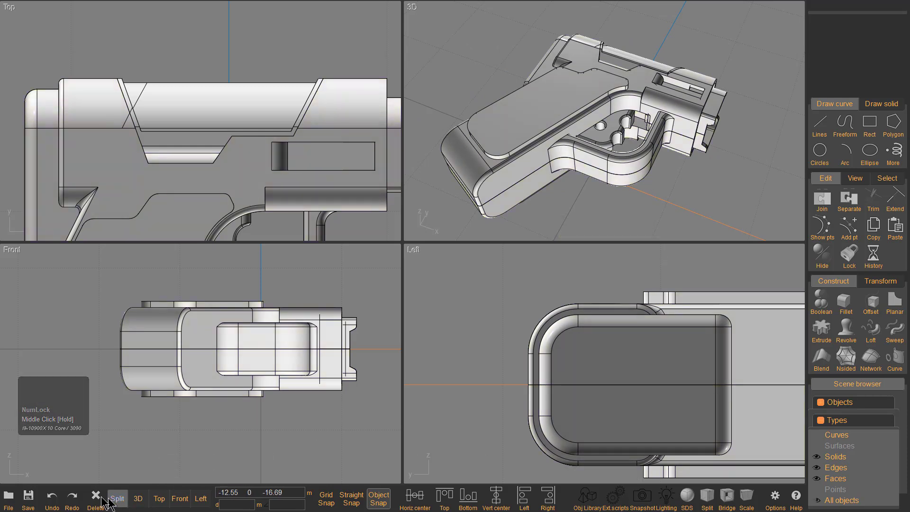
{"action": "left_click", "coordinate": [35, 501]}
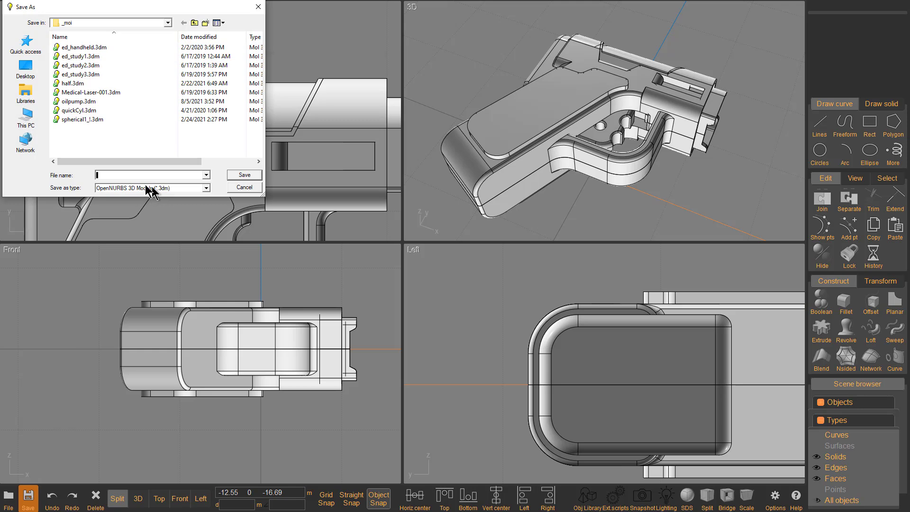
{"action": "left_click", "coordinate": [206, 188]}
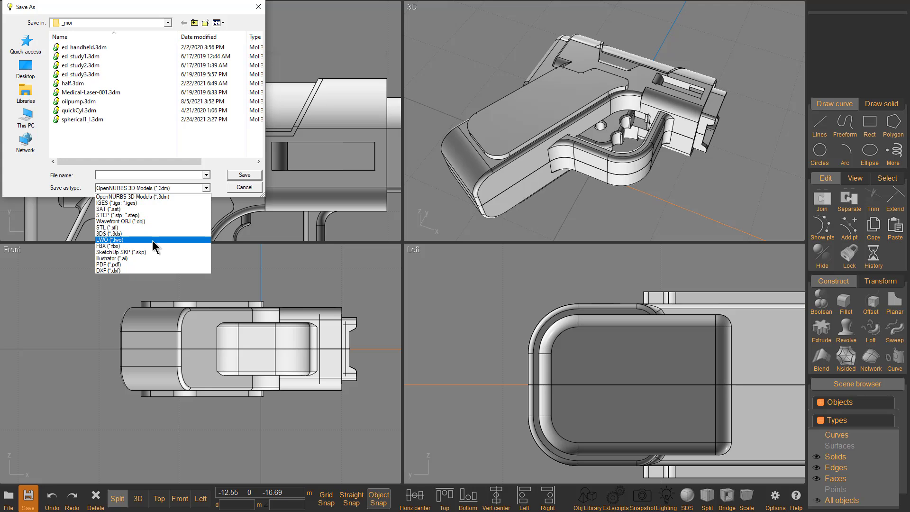
{"action": "left_click", "coordinate": [144, 221]}
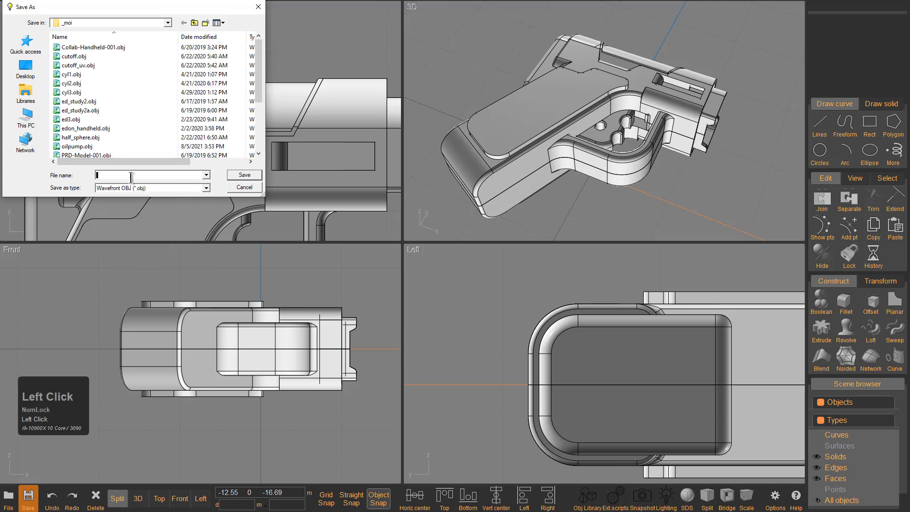
{"action": "type", "text": "handheld"}
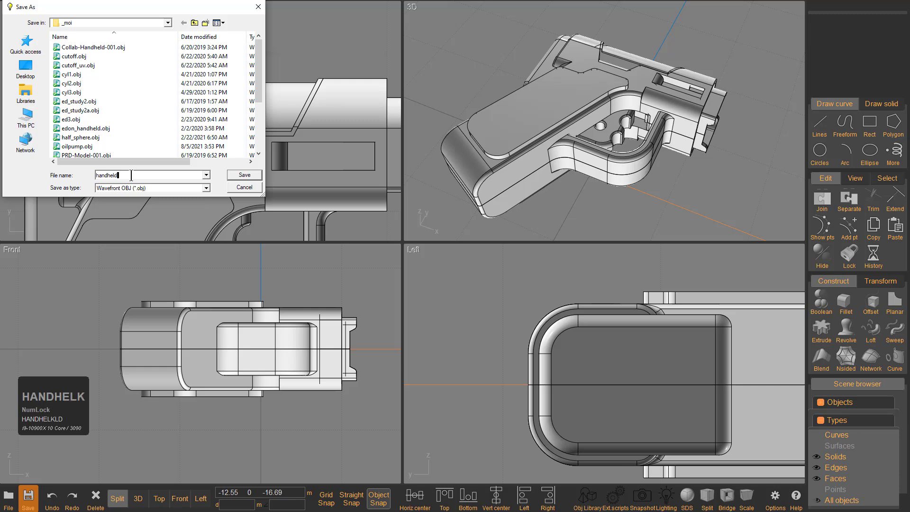
{"action": "key", "text": "Return"}
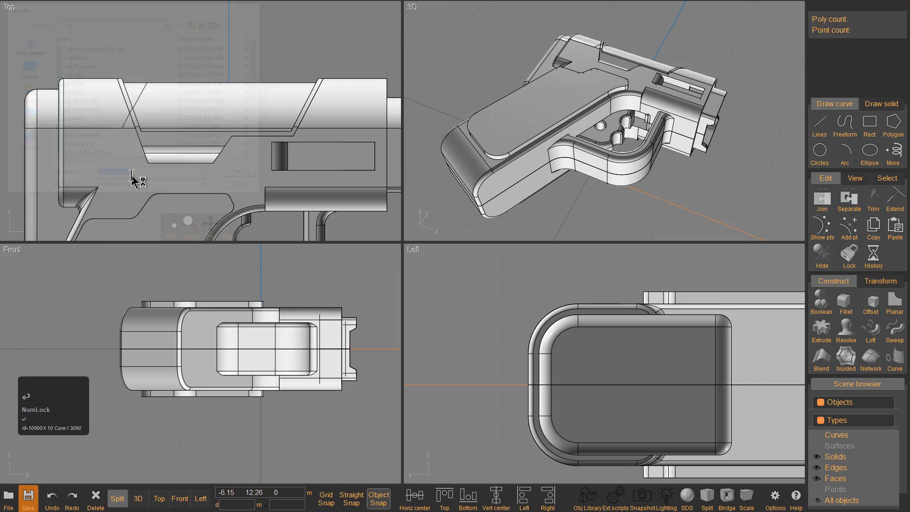
Examine the mesh preview around the trigger recesses, grip and trigger guard, with the meshing options moved clear of the 3D view.
{"action": "scroll", "coordinate": [492, 109], "scroll_direction": "up", "scroll_amount": 2}
{"action": "middle_click_drag", "start_coordinate": [493, 109], "coordinate": [478, 127]}
{"action": "left_click_drag", "start_coordinate": [691, 50], "coordinate": [312, 66]}
{"action": "scroll", "coordinate": [606, 124], "scroll_direction": "up", "scroll_amount": 3}
{"action": "scroll", "coordinate": [663, 135], "scroll_direction": "up", "scroll_amount": 7}
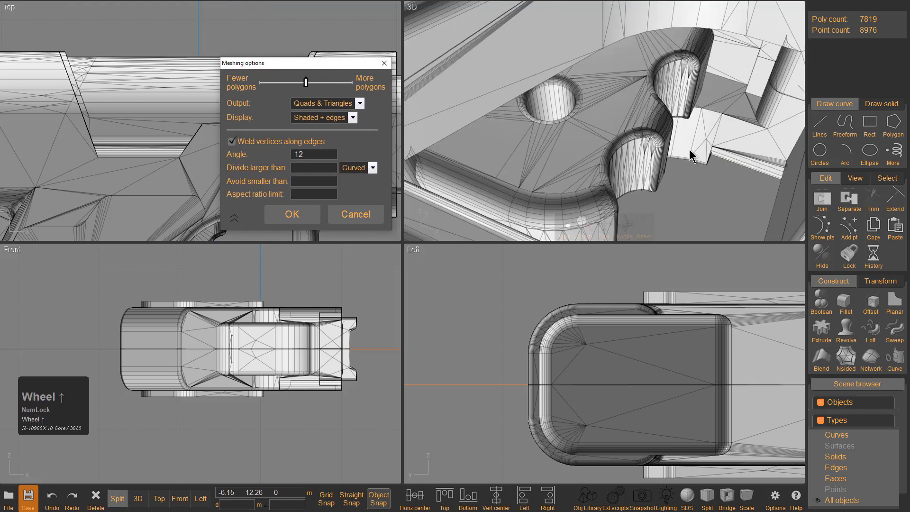
{"action": "right_click_drag", "start_coordinate": [600, 141], "coordinate": [564, 94]}
{"action": "scroll", "coordinate": [564, 93], "scroll_direction": "down", "scroll_amount": 3}
{"action": "middle_click_drag", "start_coordinate": [564, 93], "coordinate": [620, 148]}
{"action": "mouse_move", "coordinate": [619, 148]}
{"action": "right_mouse_down"}
{"action": "mouse_move", "coordinate": [573, 152]}
{"action": "mouse_move", "coordinate": [603, 170]}
{"action": "mouse_move", "coordinate": [632, 154]}
{"action": "right_mouse_up"}
{"action": "scroll", "coordinate": [632, 154], "scroll_direction": "down", "scroll_amount": 2}
{"action": "middle_click_drag", "start_coordinate": [632, 154], "coordinate": [601, 210]}
{"action": "right_click_drag", "start_coordinate": [601, 211], "coordinate": [619, 118]}
{"action": "scroll", "coordinate": [619, 124], "scroll_direction": "down", "scroll_amount": 3}
{"action": "middle_click_drag", "start_coordinate": [619, 124], "coordinate": [591, 138]}
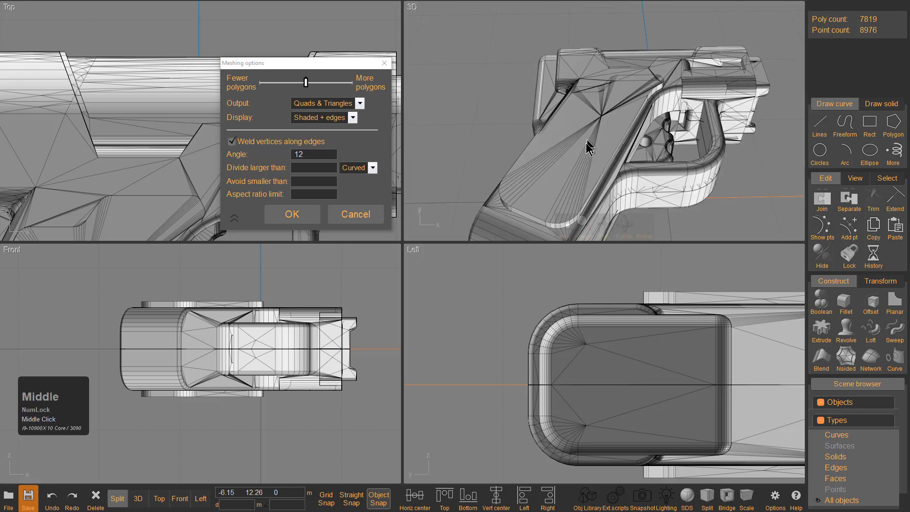
{"action": "scroll", "coordinate": [592, 135], "scroll_direction": "up", "scroll_amount": 4}
{"action": "right_click_drag", "start_coordinate": [611, 114], "coordinate": [690, 140]}
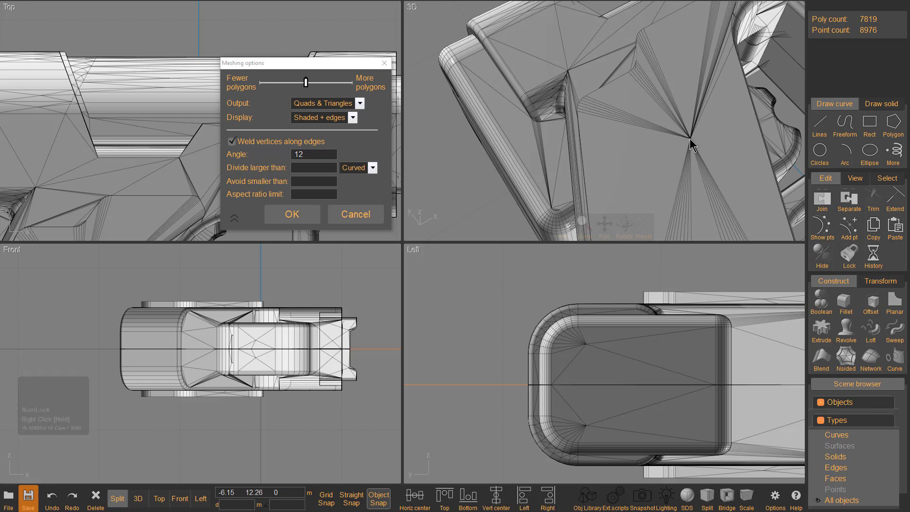
{"action": "right_click_drag", "start_coordinate": [696, 146], "coordinate": [606, 114]}
{"action": "middle_click_drag", "start_coordinate": [606, 115], "coordinate": [599, 99]}
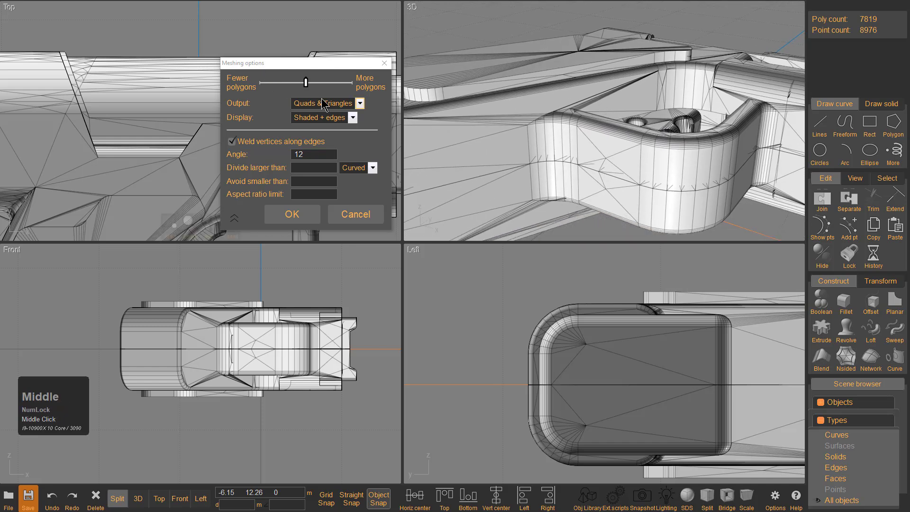
Set the mesh to divide polygons larger than 2 and apply the division to all surfaces.
{"action": "left_click", "coordinate": [317, 170]}
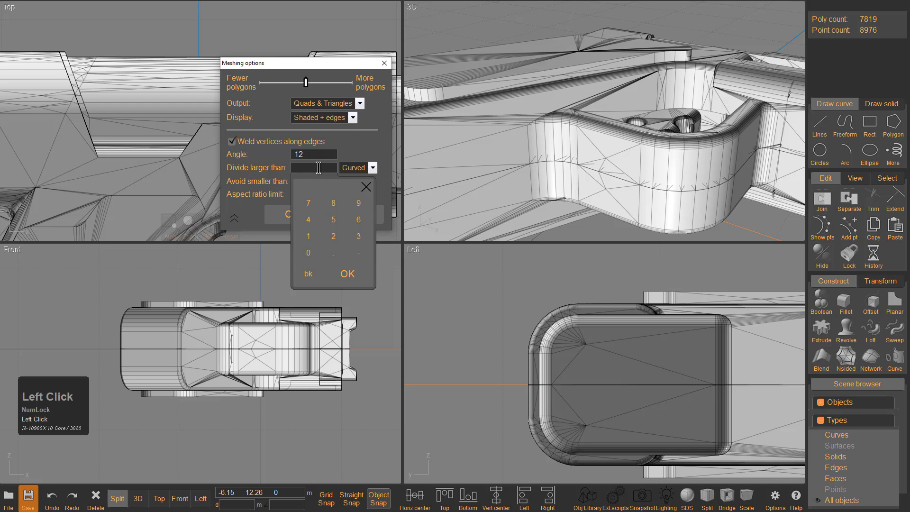
{"action": "type", "text": "2"}
{"action": "key", "text": "Return"}
{"action": "left_click", "coordinate": [373, 168]}
{"action": "left_click", "coordinate": [357, 194]}
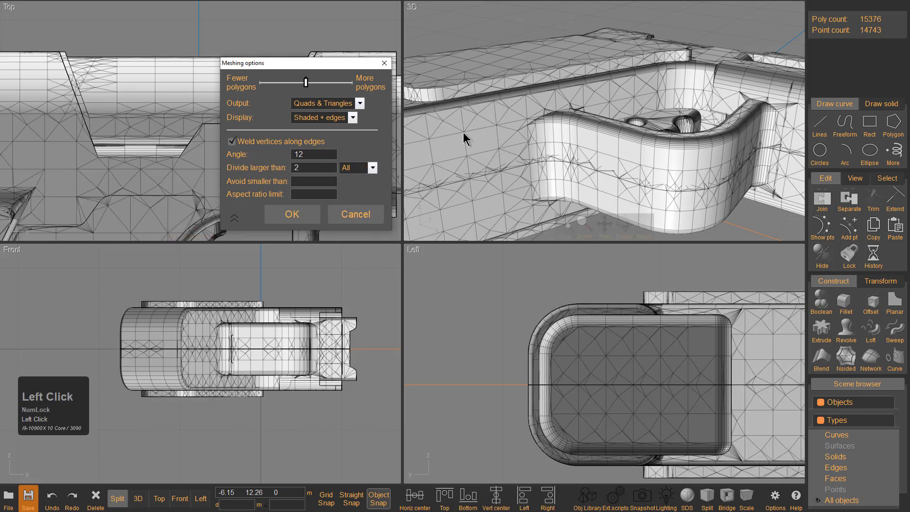
{"action": "right_click_drag", "start_coordinate": [649, 85], "coordinate": [611, 100]}
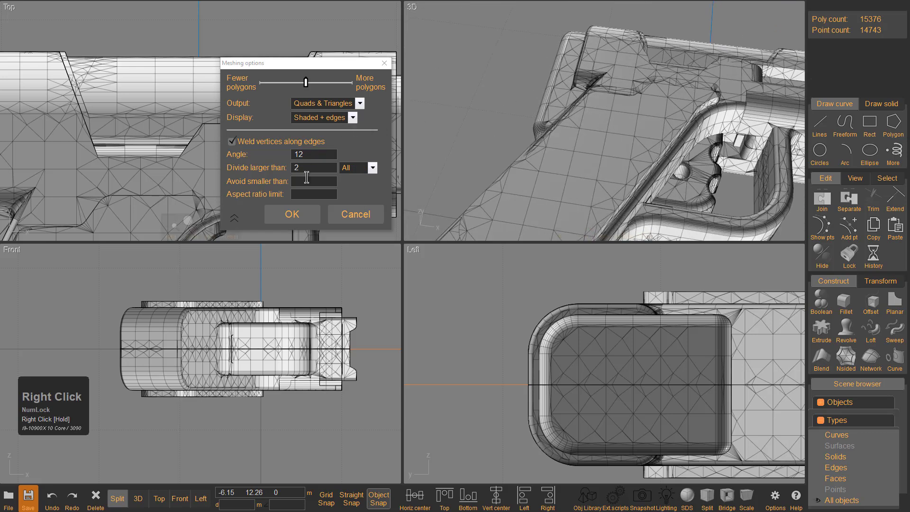
Set the meshing angle to 3 and inspect the density of the rounded edges up close.
{"action": "left_click", "coordinate": [308, 156]}
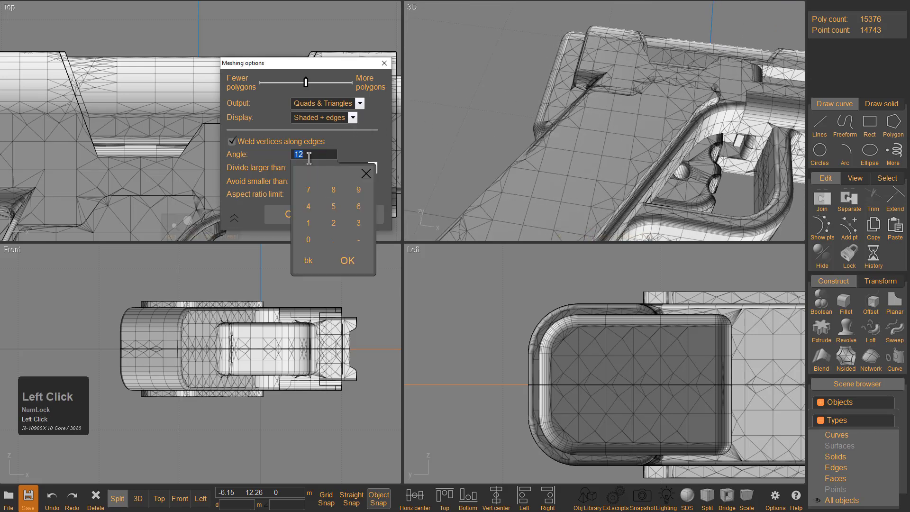
{"action": "type", "text": "3"}
{"action": "key", "text": "Return"}
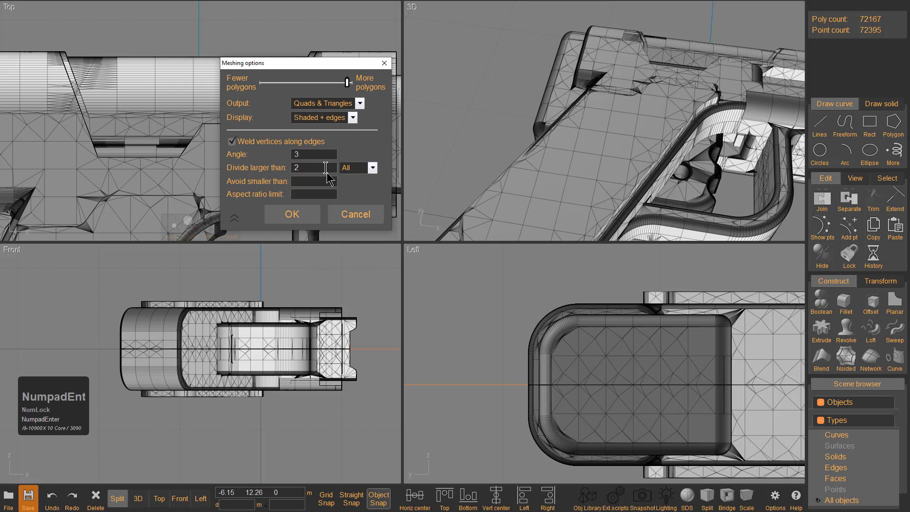
{"action": "right_click_drag", "start_coordinate": [569, 157], "coordinate": [606, 149]}
{"action": "scroll", "coordinate": [605, 149], "scroll_direction": "up", "scroll_amount": 2}
{"action": "scroll", "coordinate": [530, 161], "scroll_direction": "up", "scroll_amount": 3}
{"action": "middle_click_drag", "start_coordinate": [530, 161], "coordinate": [584, 157]}
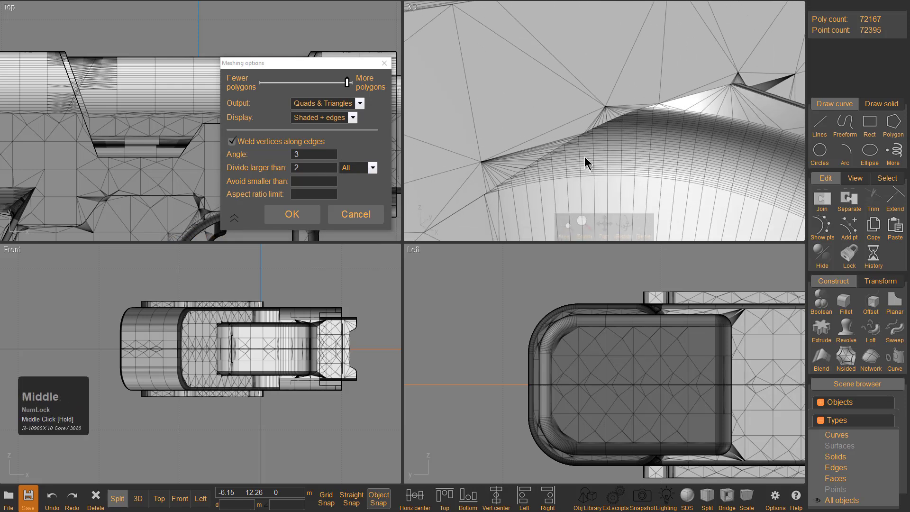
Set the meshing angle to 10 and inspect the mesh around the trigger recesses.
{"action": "left_click", "coordinate": [304, 155]}
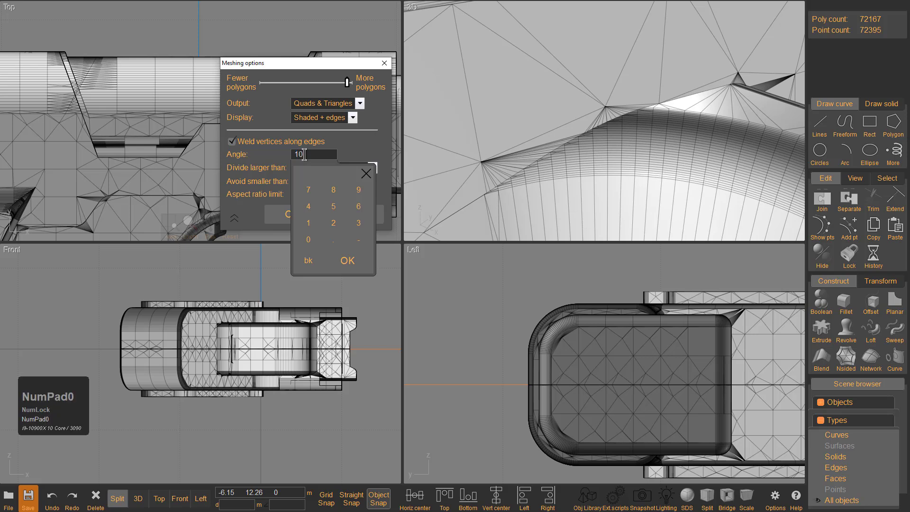
{"action": "type", "text": "10"}
{"action": "key", "text": "KP_Enter"}
{"action": "scroll", "coordinate": [684, 115], "scroll_direction": "down", "scroll_amount": 3}
{"action": "middle_click_drag", "start_coordinate": [684, 114], "coordinate": [560, 103]}
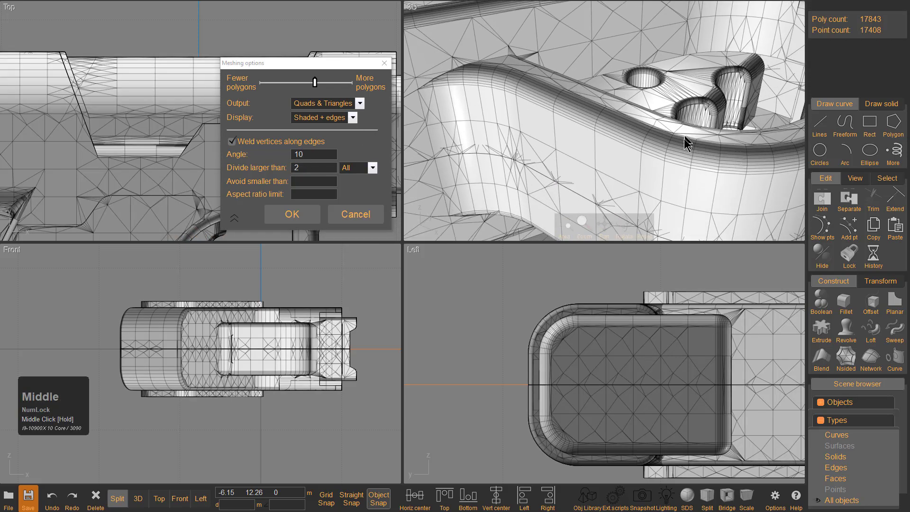
{"action": "scroll", "coordinate": [684, 134], "scroll_direction": "up", "scroll_amount": 5}
{"action": "scroll", "coordinate": [677, 133], "scroll_direction": "down", "scroll_amount": 2}
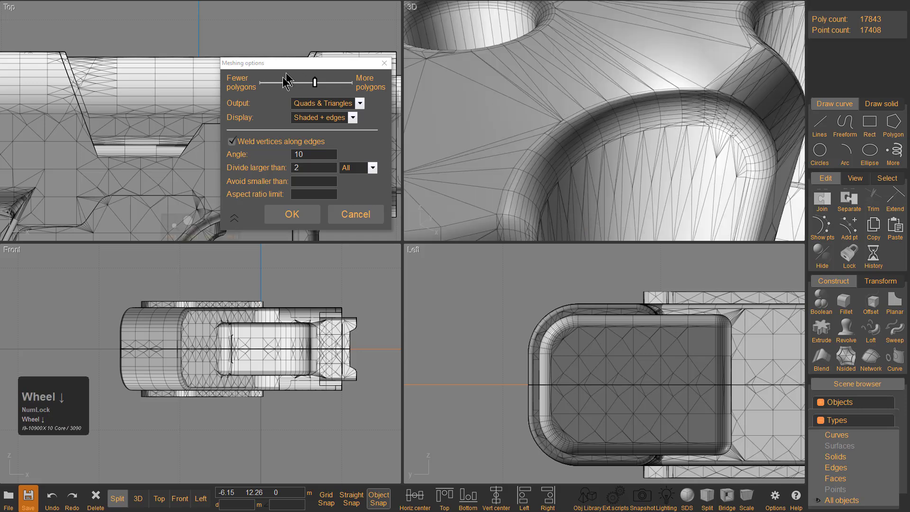
Set the meshing angle to 28.
{"action": "left_click", "coordinate": [300, 154]}
{"action": "type", "text": "28"}
{"action": "key", "text": "Return"}
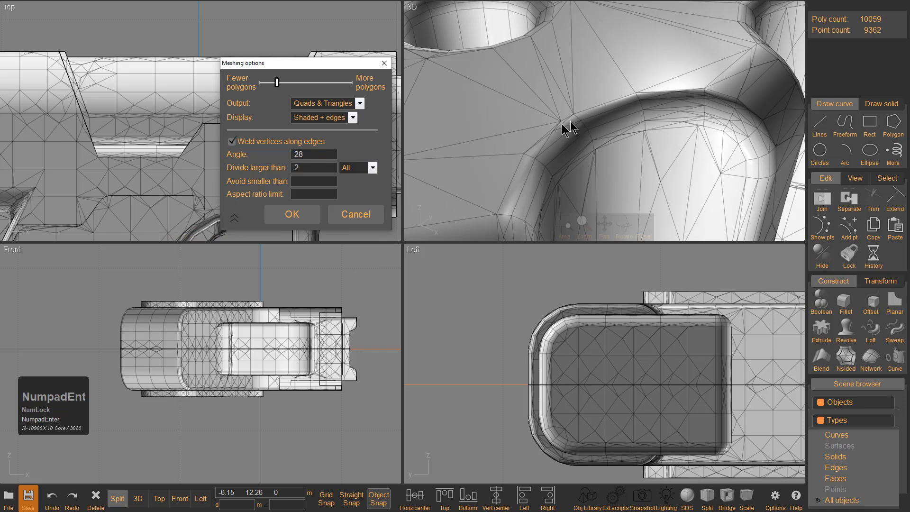
Set the meshing angle to 10 and inspect the mesh around the trigger guard and recesses.
{"action": "left_click", "coordinate": [307, 154]}
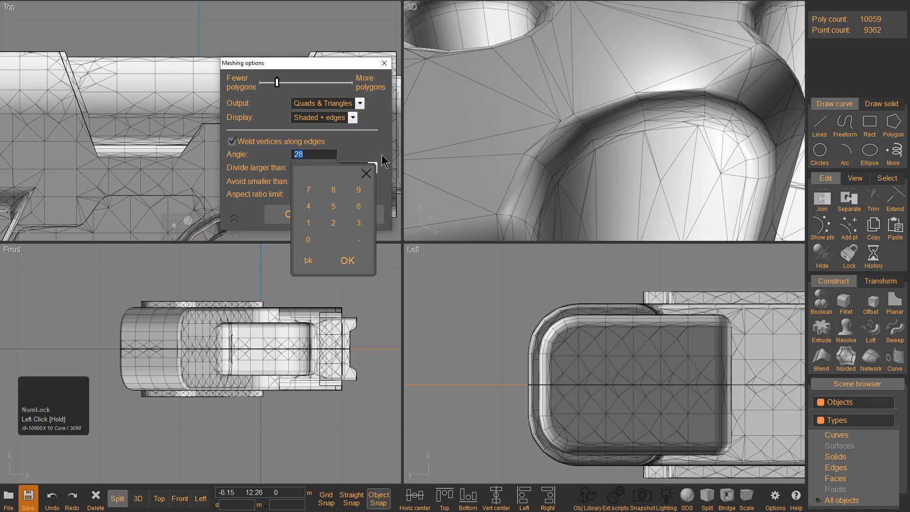
{"action": "type", "text": "10"}
{"action": "key", "text": "Return"}
{"action": "scroll", "coordinate": [645, 98], "scroll_direction": "down", "scroll_amount": 4}
{"action": "middle_click_drag", "start_coordinate": [646, 97], "coordinate": [613, 86]}
{"action": "scroll", "coordinate": [629, 77], "scroll_direction": "down", "scroll_amount": 3}
{"action": "right_click_drag", "start_coordinate": [628, 77], "coordinate": [642, 123]}
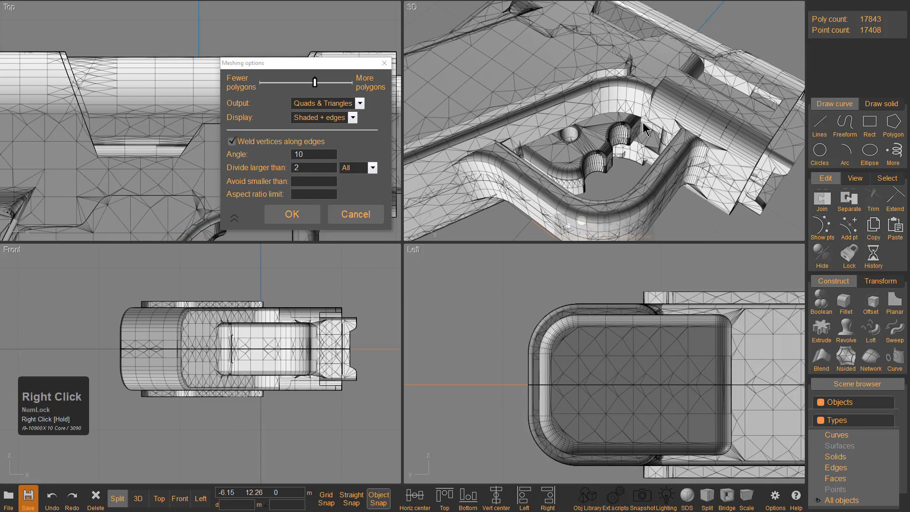
{"action": "scroll", "coordinate": [575, 72], "scroll_direction": "up", "scroll_amount": 5}
{"action": "middle_click_drag", "start_coordinate": [463, 146], "coordinate": [543, 137]}
Set the mesh to divide polygons larger than 0.3 and inspect the density around the trigger holes and rounded edges.
{"action": "left_click", "coordinate": [309, 170]}
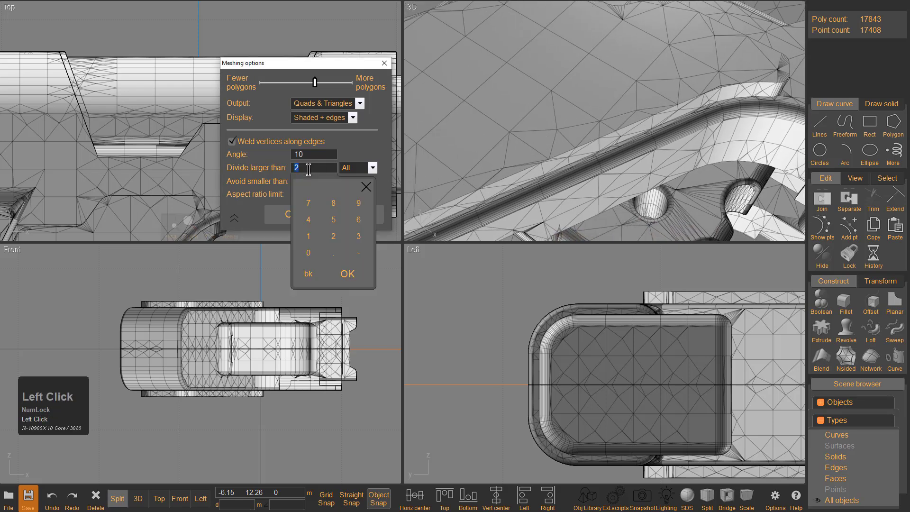
{"action": "type", "text": ".3"}
{"action": "key", "text": "KP_Enter"}
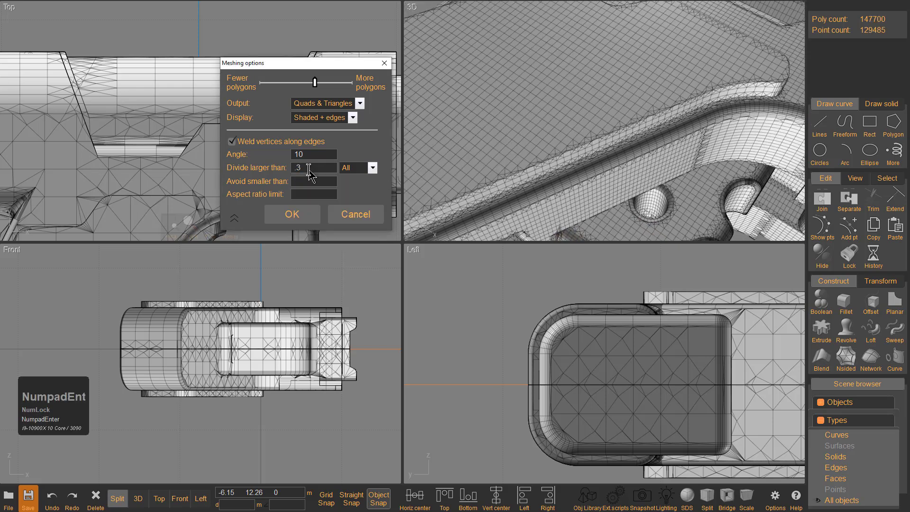
{"action": "middle_click_drag", "start_coordinate": [514, 152], "coordinate": [549, 147]}
{"action": "scroll", "coordinate": [593, 135], "scroll_direction": "up", "scroll_amount": 3}
{"action": "right_click_drag", "start_coordinate": [593, 136], "coordinate": [562, 106]}
{"action": "mouse_move", "coordinate": [562, 106]}
{"action": "middle_mouse_down"}
{"action": "mouse_move", "coordinate": [592, 142]}
{"action": "mouse_move", "coordinate": [575, 113]}
{"action": "mouse_move", "coordinate": [641, 90]}
{"action": "mouse_move", "coordinate": [571, 109]}
{"action": "middle_mouse_up"}
{"action": "scroll", "coordinate": [605, 122], "scroll_direction": "up", "scroll_amount": 5}
{"action": "right_click_drag", "start_coordinate": [567, 103], "coordinate": [597, 111]}
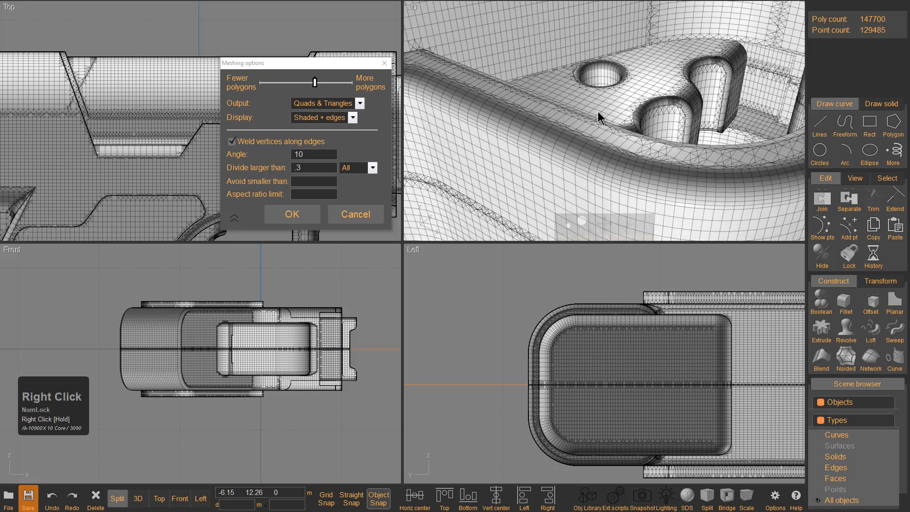
{"action": "scroll", "coordinate": [592, 119], "scroll_direction": "up", "scroll_amount": 5}
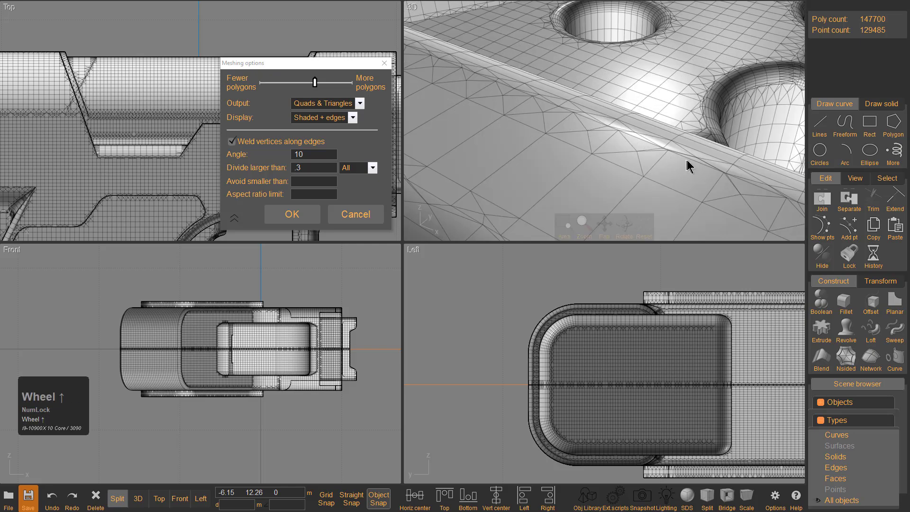
{"action": "scroll", "coordinate": [615, 132], "scroll_direction": "down", "scroll_amount": 3}
{"action": "middle_click_drag", "start_coordinate": [615, 132], "coordinate": [725, 194]}
{"action": "scroll", "coordinate": [645, 162], "scroll_direction": "up", "scroll_amount": 3}
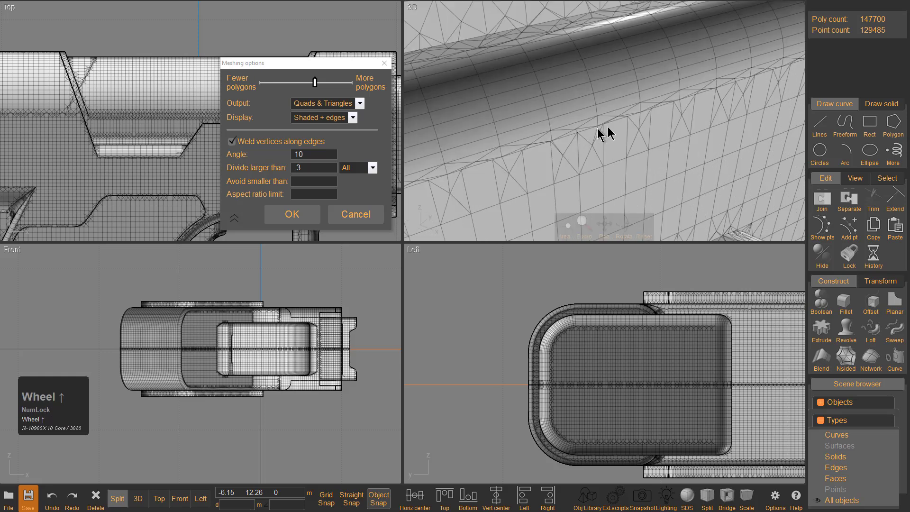
Set the mesh to divide polygons larger than 0.7 and inspect the trigger guard area.
{"action": "left_click", "coordinate": [319, 167]}
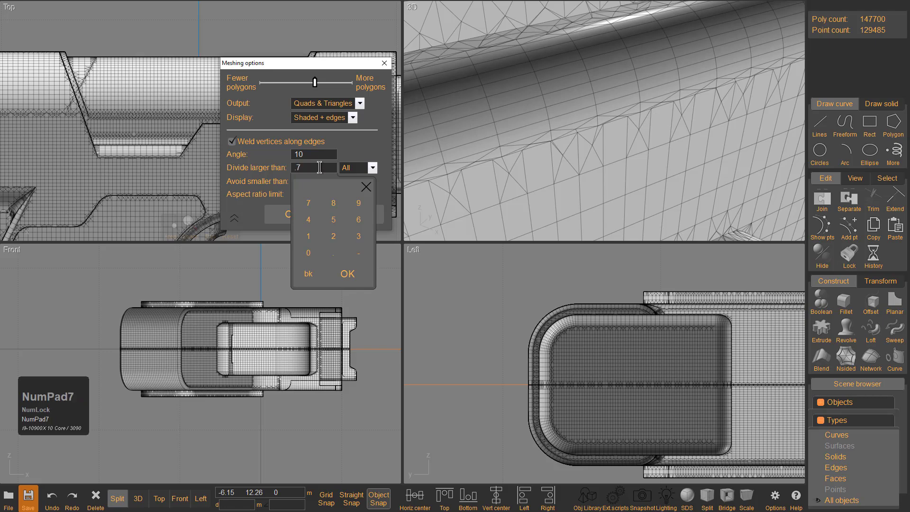
{"action": "type", "text": ".7"}
{"action": "key", "text": "KP_Enter"}
{"action": "scroll", "coordinate": [537, 166], "scroll_direction": "down", "scroll_amount": 3}
{"action": "middle_click_drag", "start_coordinate": [537, 167], "coordinate": [562, 140]}
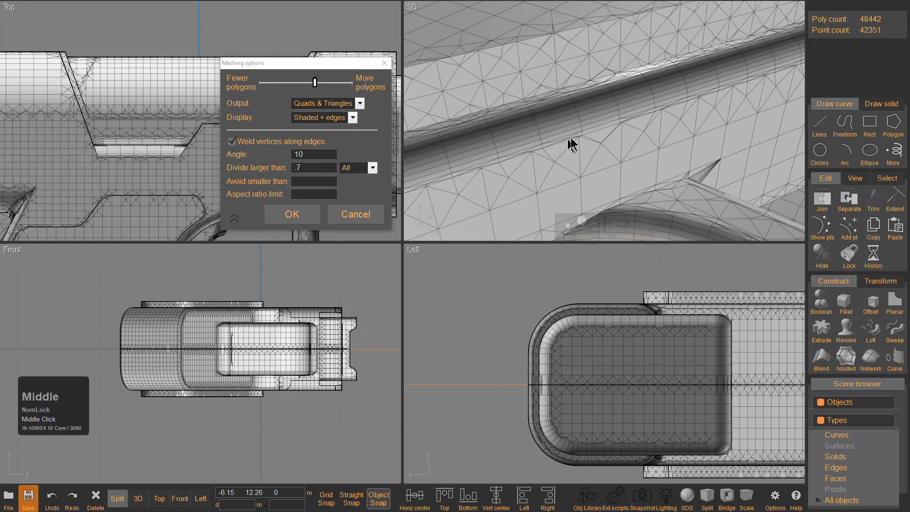
{"action": "scroll", "coordinate": [582, 135], "scroll_direction": "down", "scroll_amount": 2}
{"action": "right_click_drag", "start_coordinate": [581, 135], "coordinate": [625, 162]}
{"action": "scroll", "coordinate": [630, 161], "scroll_direction": "down", "scroll_amount": 4}
{"action": "middle_click_drag", "start_coordinate": [654, 160], "coordinate": [546, 159]}
{"action": "scroll", "coordinate": [547, 161], "scroll_direction": "up", "scroll_amount": 3}
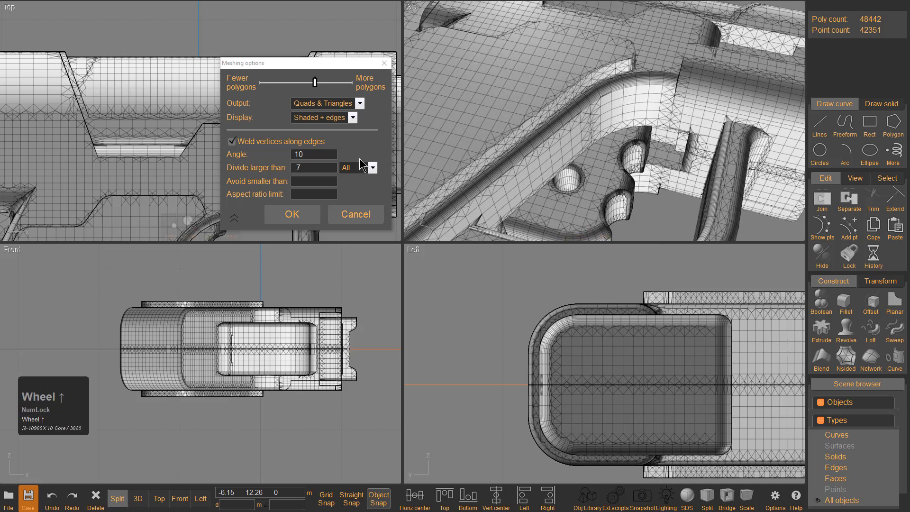
Set the mesh to avoid polygons smaller than 0.2 and inspect the area around the trigger guard.
{"action": "left_click", "coordinate": [301, 182]}
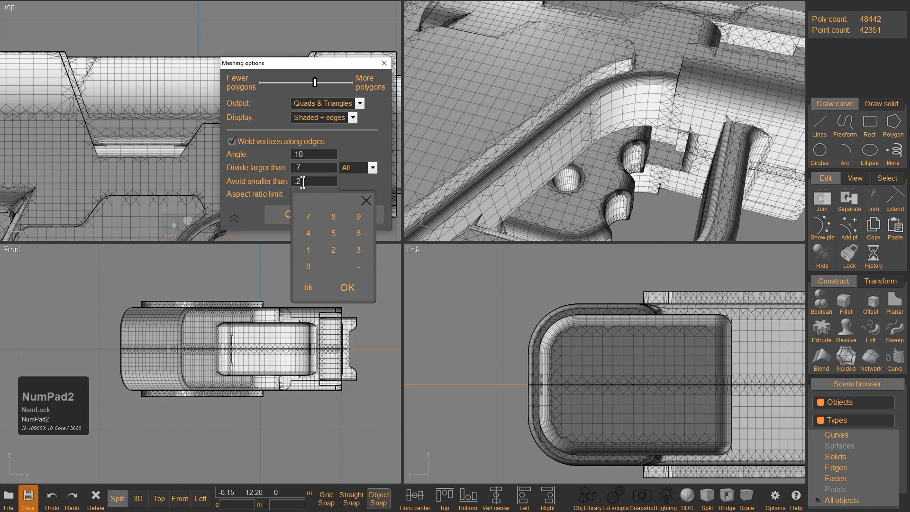
{"action": "type", "text": ".2"}
{"action": "key", "text": "Return"}
{"action": "scroll", "coordinate": [477, 163], "scroll_direction": "up", "scroll_amount": 3}
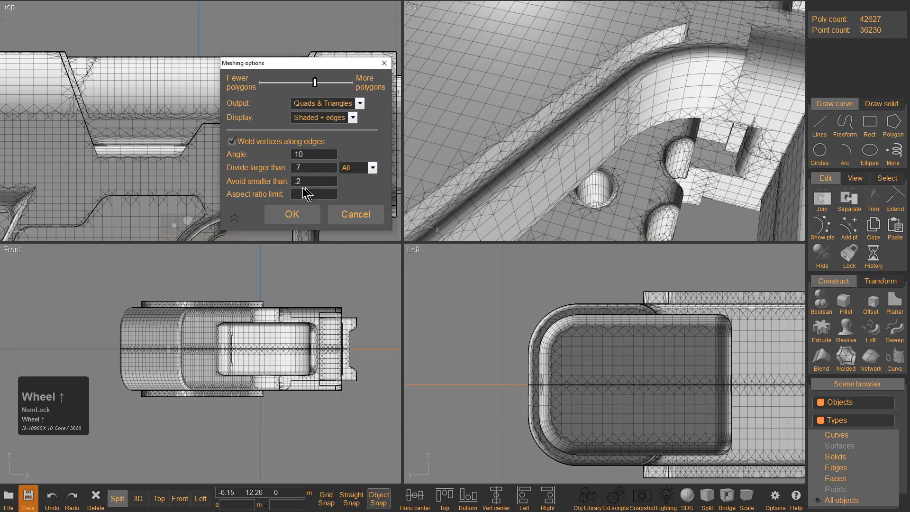
Set the mesh to avoid polygons smaller than 0.1 and inspect the trigger recesses up close.
{"action": "left_click", "coordinate": [339, 180]}
{"action": "type", "text": ".1"}
{"action": "key", "text": "Return"}
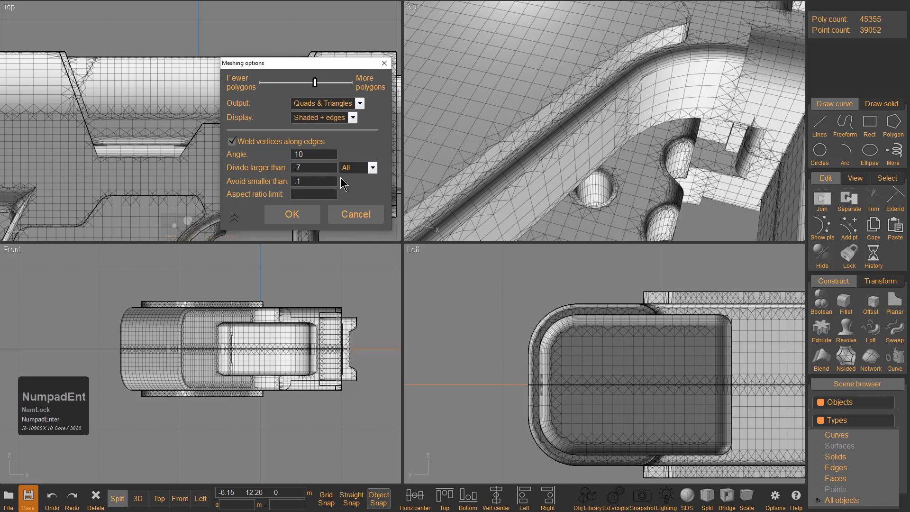
{"action": "right_click", "coordinate": [600, 137]}
{"action": "right_click_drag", "start_coordinate": [601, 137], "coordinate": [577, 112]}
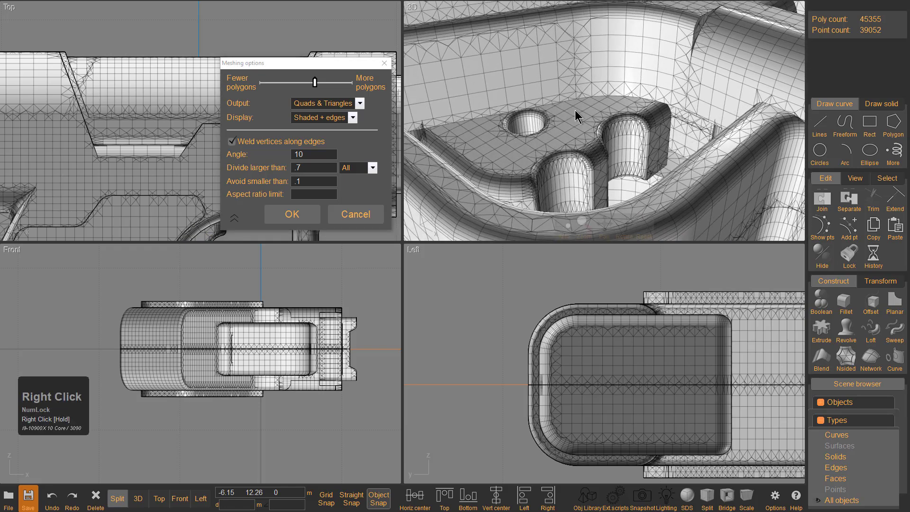
{"action": "scroll", "coordinate": [596, 140], "scroll_direction": "up", "scroll_amount": 2}
{"action": "middle_click_drag", "start_coordinate": [593, 153], "coordinate": [590, 135]}
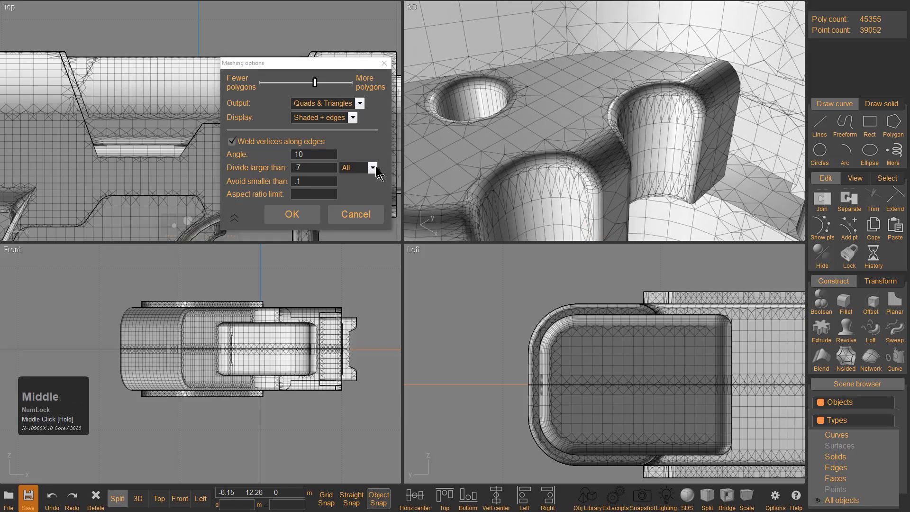
Switch the mesh output to N-gons and inspect the sharp tip where the rounded edge tapers off.
{"action": "left_click", "coordinate": [360, 103]}
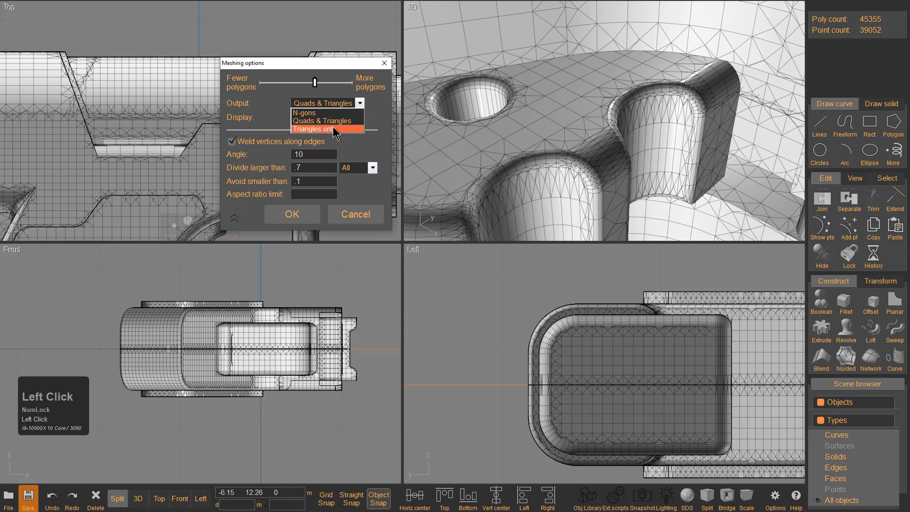
{"action": "left_click", "coordinate": [332, 113]}
{"action": "scroll", "coordinate": [548, 116], "scroll_direction": "down", "scroll_amount": 2}
{"action": "scroll", "coordinate": [564, 142], "scroll_direction": "down", "scroll_amount": 1}
{"action": "right_click_drag", "start_coordinate": [583, 169], "coordinate": [546, 142]}
{"action": "scroll", "coordinate": [588, 148], "scroll_direction": "up", "scroll_amount": 3}
{"action": "scroll", "coordinate": [601, 93], "scroll_direction": "up", "scroll_amount": 3}
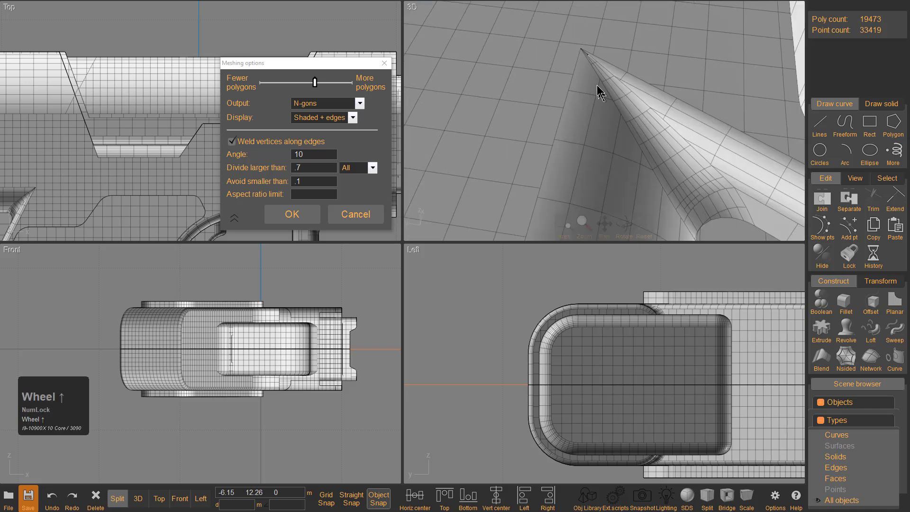
{"action": "mouse_move", "coordinate": [587, 75]}
{"action": "middle_mouse_down"}
{"action": "mouse_move", "coordinate": [585, 101]}
{"action": "mouse_move", "coordinate": [587, 92]}
{"action": "middle_mouse_up"}
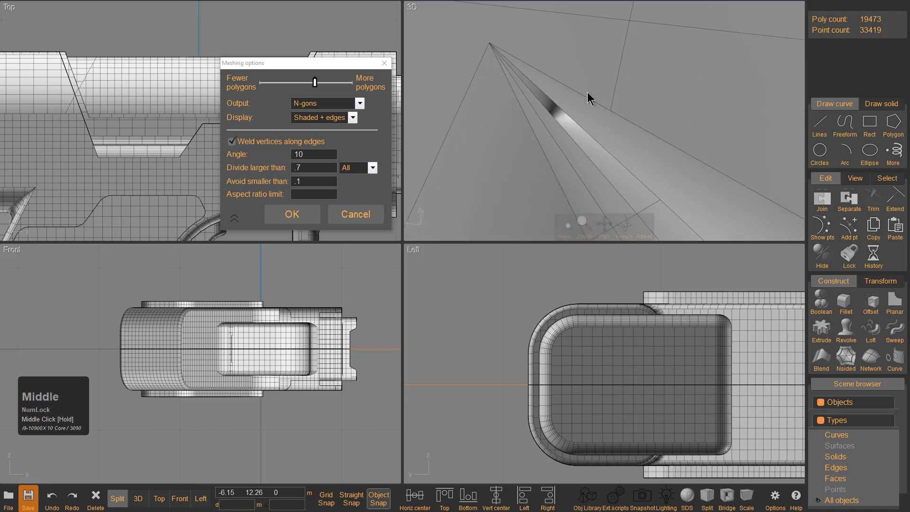
{"action": "scroll", "coordinate": [587, 92], "scroll_direction": "up", "scroll_amount": 2}
{"action": "scroll", "coordinate": [592, 114], "scroll_direction": "up", "scroll_amount": 2}
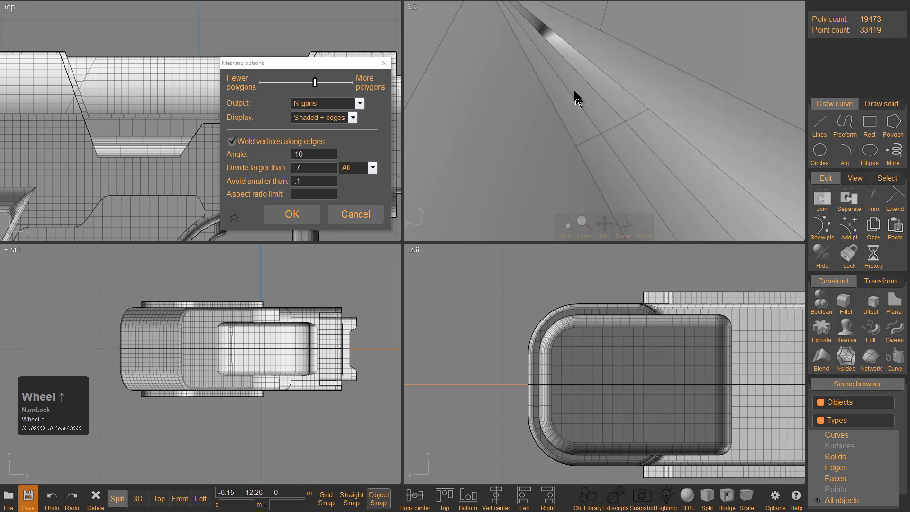
Examine the N-gon mesh across the trigger guard, recesses and slide of the pistol body.
{"action": "scroll", "coordinate": [630, 123], "scroll_direction": "down", "scroll_amount": 2}
{"action": "middle_click_drag", "start_coordinate": [625, 142], "coordinate": [583, 169]}
{"action": "scroll", "coordinate": [692, 168], "scroll_direction": "down", "scroll_amount": 2}
{"action": "scroll", "coordinate": [691, 168], "scroll_direction": "down", "scroll_amount": 4}
{"action": "right_click_drag", "start_coordinate": [686, 187], "coordinate": [616, 138]}
{"action": "scroll", "coordinate": [585, 134], "scroll_direction": "up", "scroll_amount": 4}
{"action": "middle_click_drag", "start_coordinate": [584, 132], "coordinate": [650, 136]}
{"action": "right_click_drag", "start_coordinate": [649, 136], "coordinate": [545, 142]}
{"action": "scroll", "coordinate": [603, 140], "scroll_direction": "down", "scroll_amount": 2}
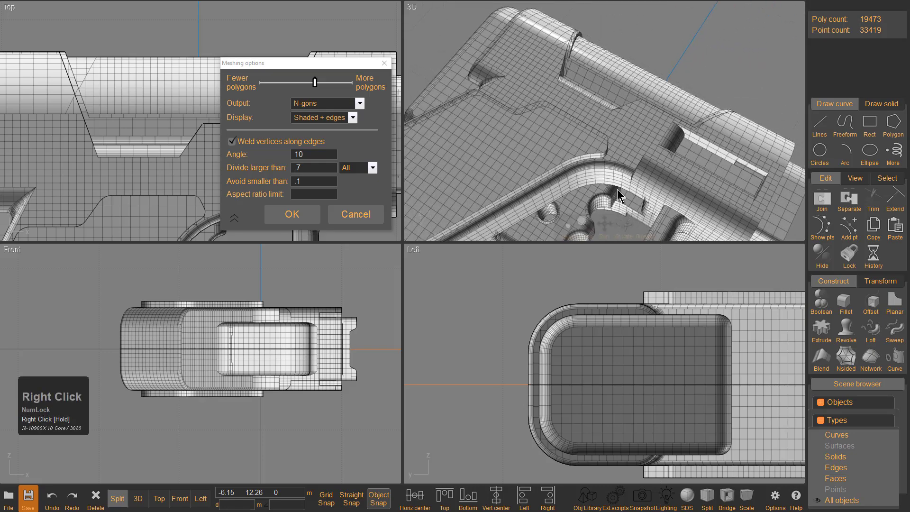
{"action": "middle_click_drag", "start_coordinate": [544, 142], "coordinate": [536, 134]}
Switch the mesh output to Quads & Triangles and to Triangles only to compare the resulting meshes.
{"action": "left_click", "coordinate": [360, 103]}
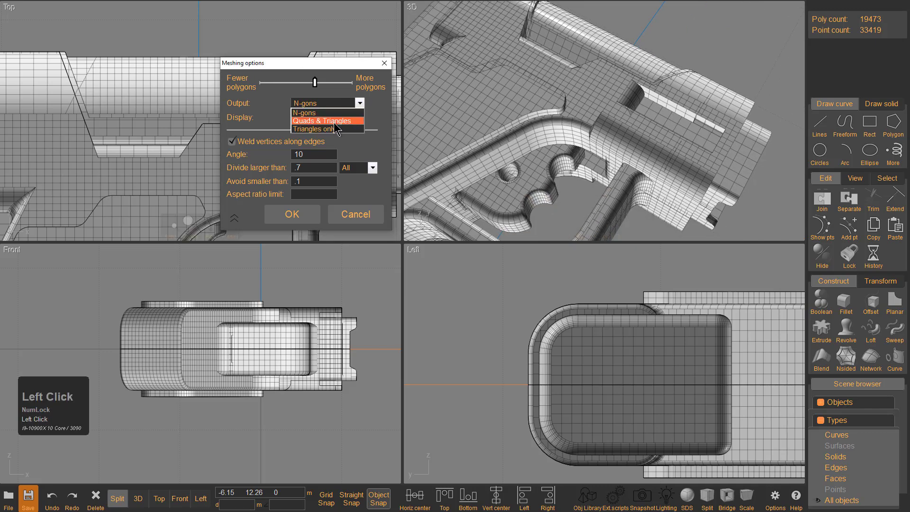
{"action": "left_click", "coordinate": [327, 121]}
{"action": "left_click", "coordinate": [360, 103]}
{"action": "left_click", "coordinate": [328, 129]}
{"action": "mouse_move", "coordinate": [523, 140]}
{"action": "right_mouse_down"}
{"action": "mouse_move", "coordinate": [567, 183]}
{"action": "mouse_move", "coordinate": [516, 68]}
{"action": "mouse_move", "coordinate": [608, 61]}
{"action": "mouse_move", "coordinate": [518, 141]}
{"action": "right_mouse_up"}
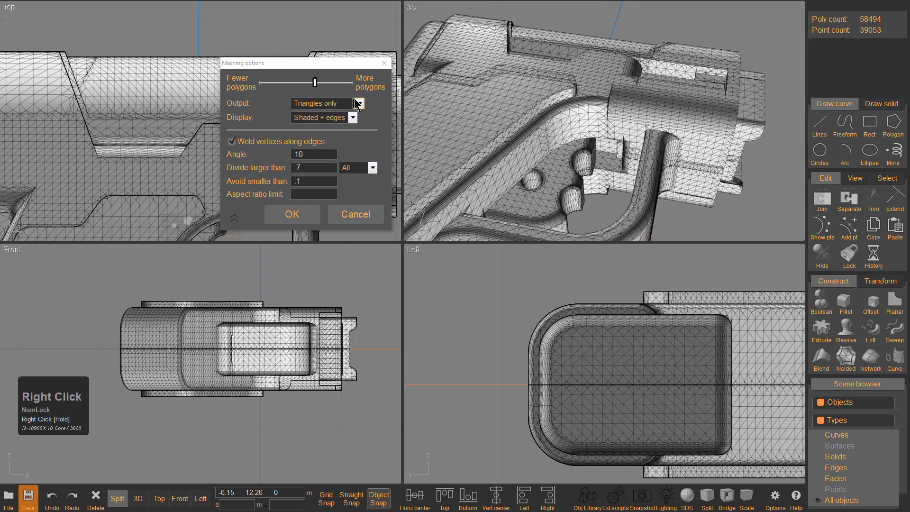
Reduce the polygon density to a meshing angle of 19.06 and export the mesh with Quads & Triangles output.
{"action": "left_click_drag", "start_coordinate": [315, 83], "coordinate": [292, 85]}
{"action": "left_click", "coordinate": [322, 103]}
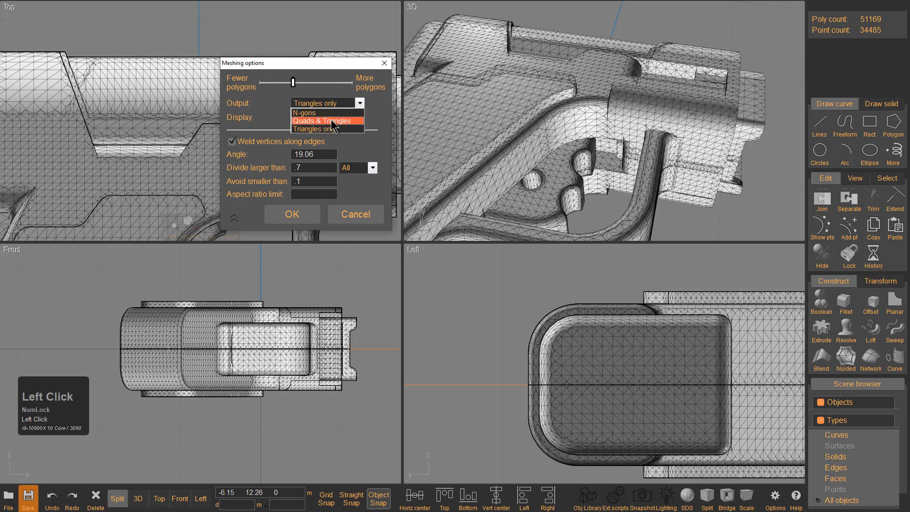
{"action": "left_click", "coordinate": [332, 122]}
{"action": "left_click", "coordinate": [293, 216]}
{"action": "left_click", "coordinate": [602, 9]}
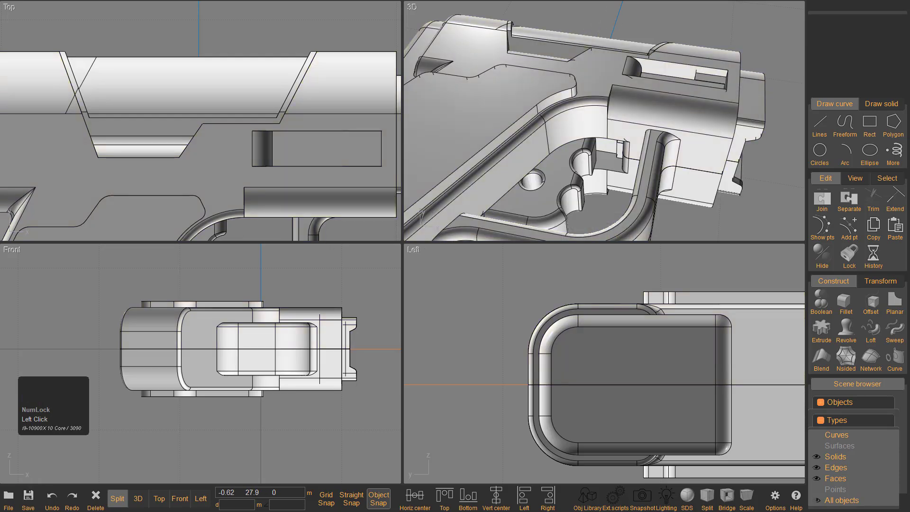